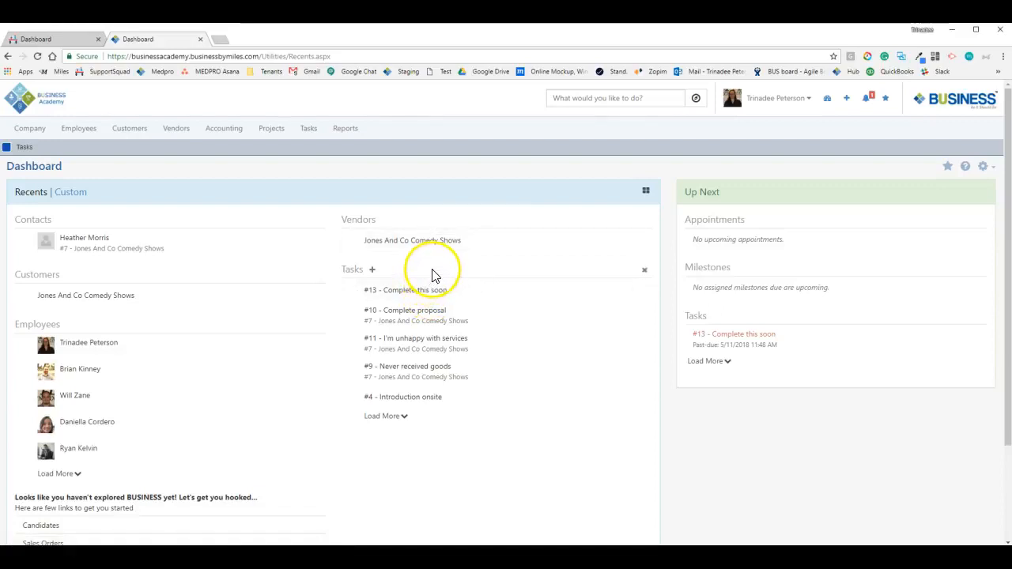
Go to the main Tasks list page from the Tasks menu
click(310, 134)
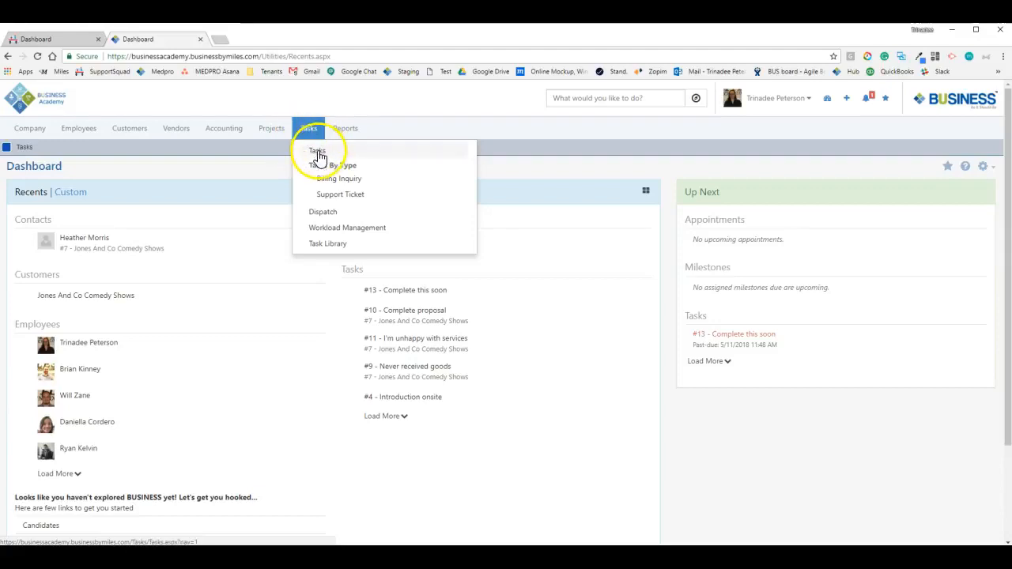
click(318, 154)
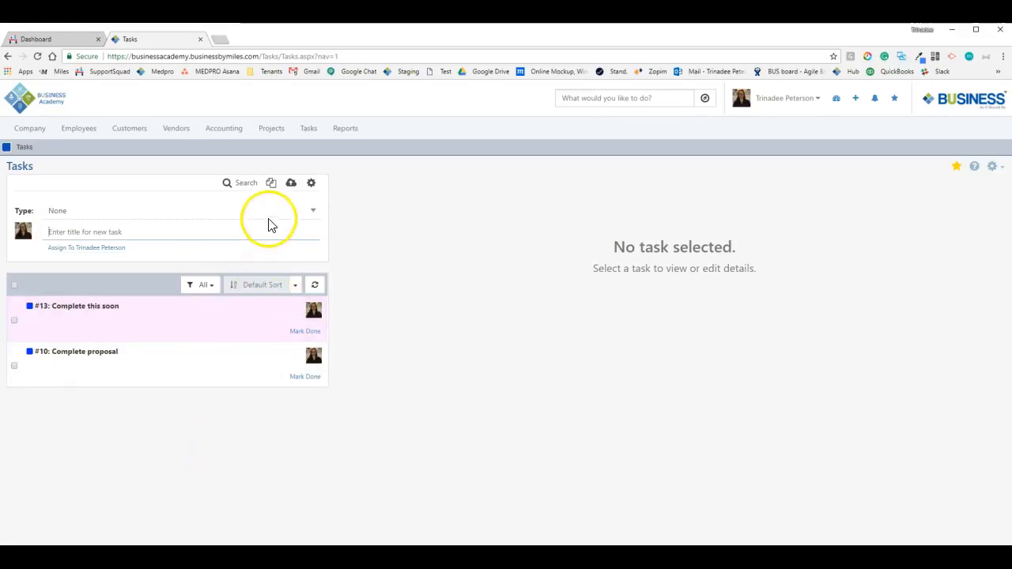
Show the search filters and search open tasks assigned to a different employee, finding none
click(242, 185)
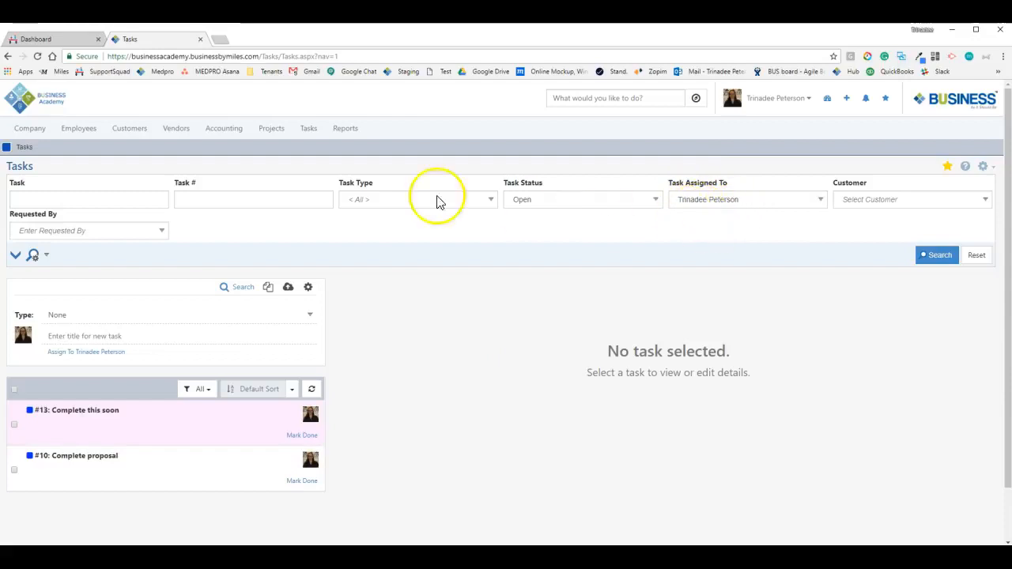
click(762, 199)
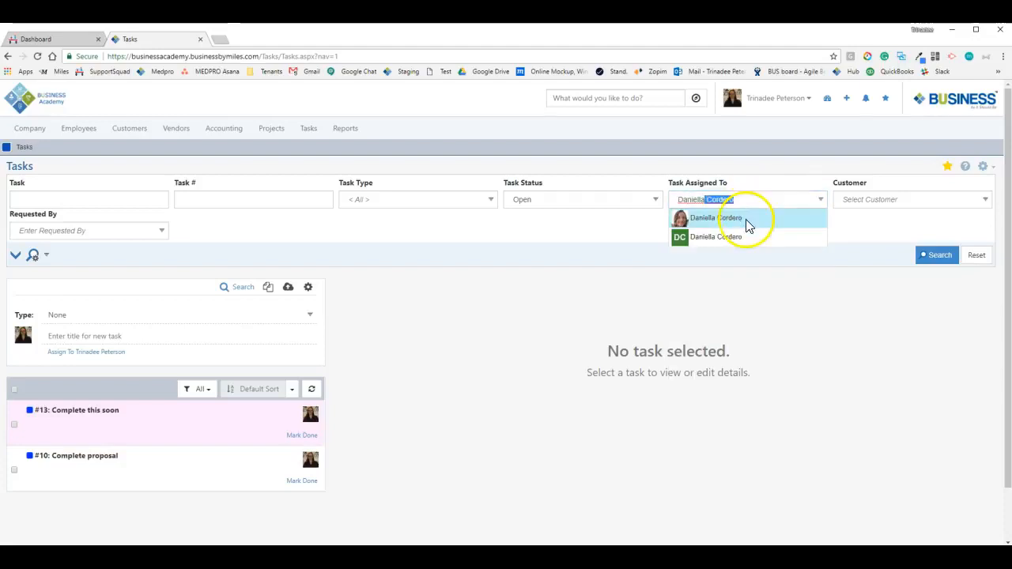
click(746, 219)
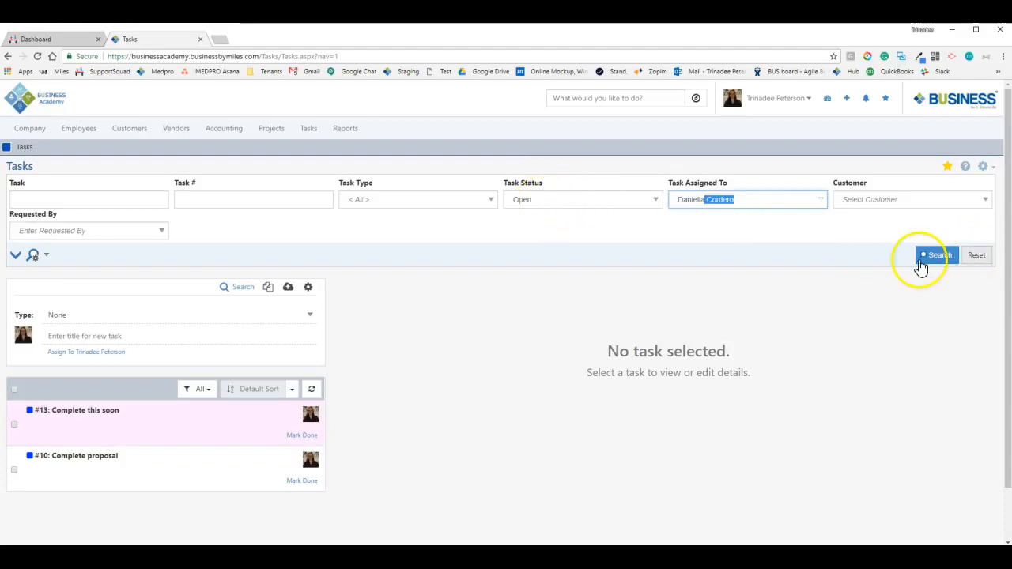
click(926, 255)
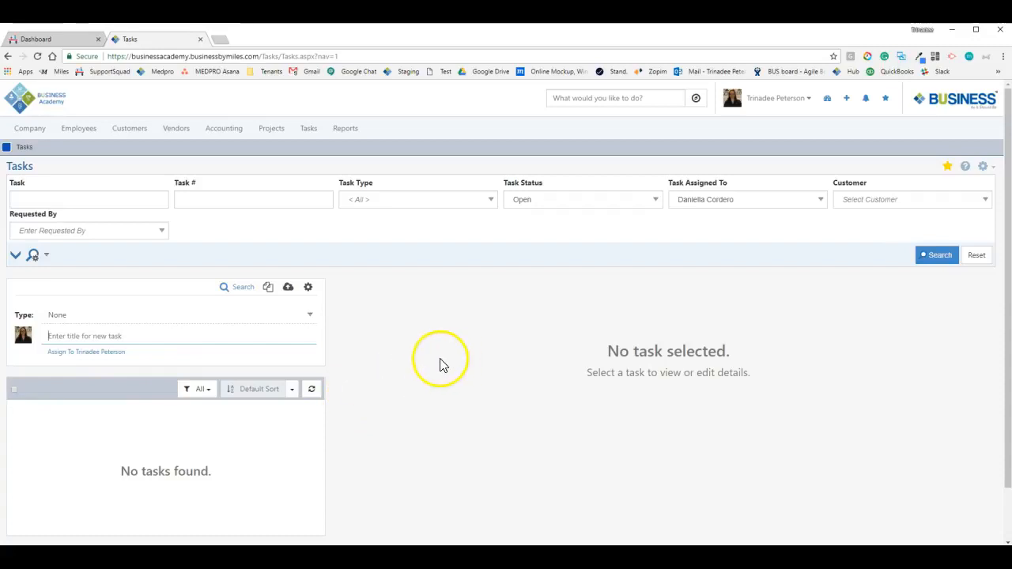
Clear the assignee and search open tasks for customer Jones And Co Comedy Shows (#10, #9, #8)
click(748, 201)
key(BackSpace)
click(872, 200)
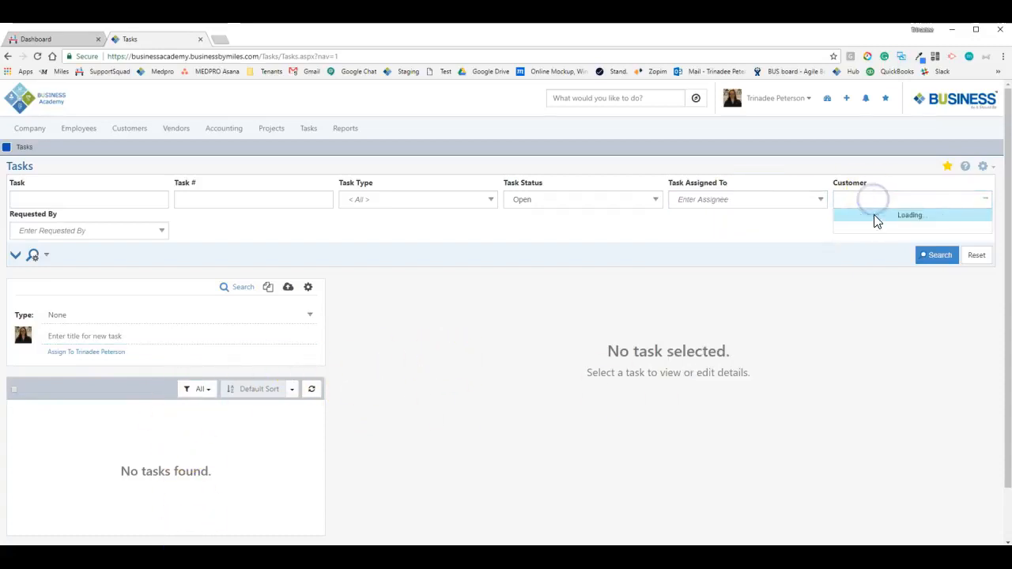
click(875, 215)
click(937, 254)
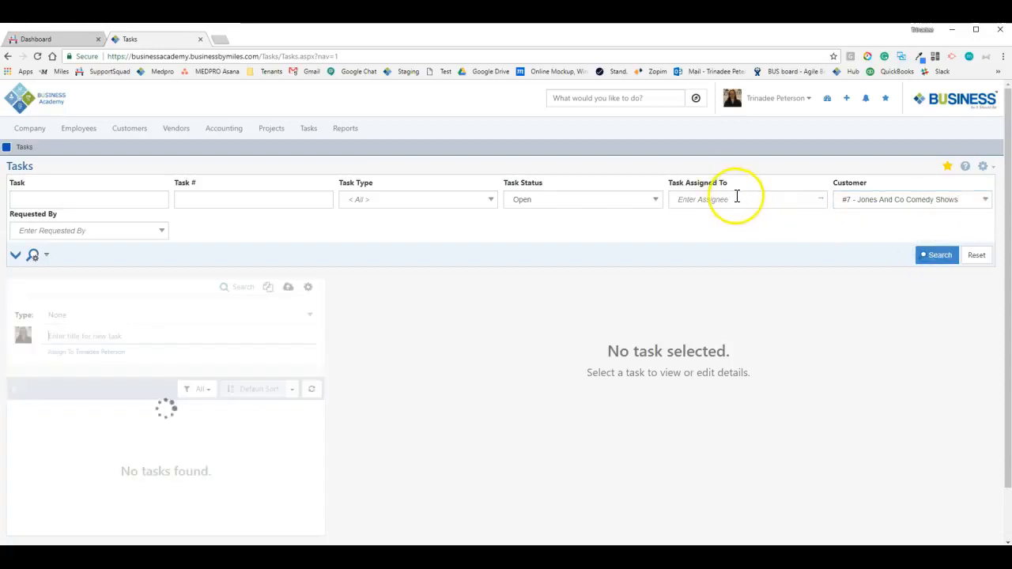
scroll(147, 464, down, 2)
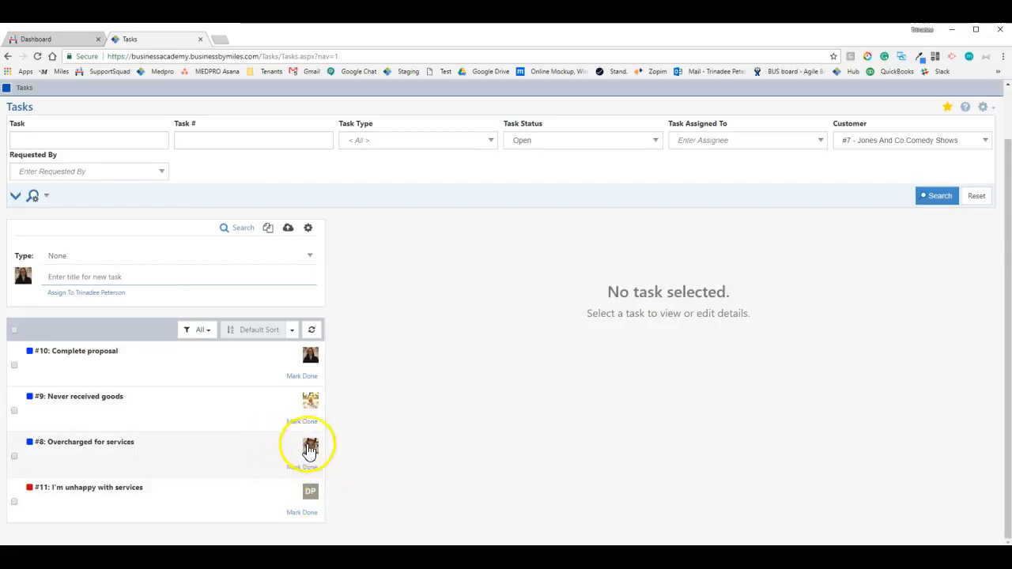
scroll(543, 332, up, 2)
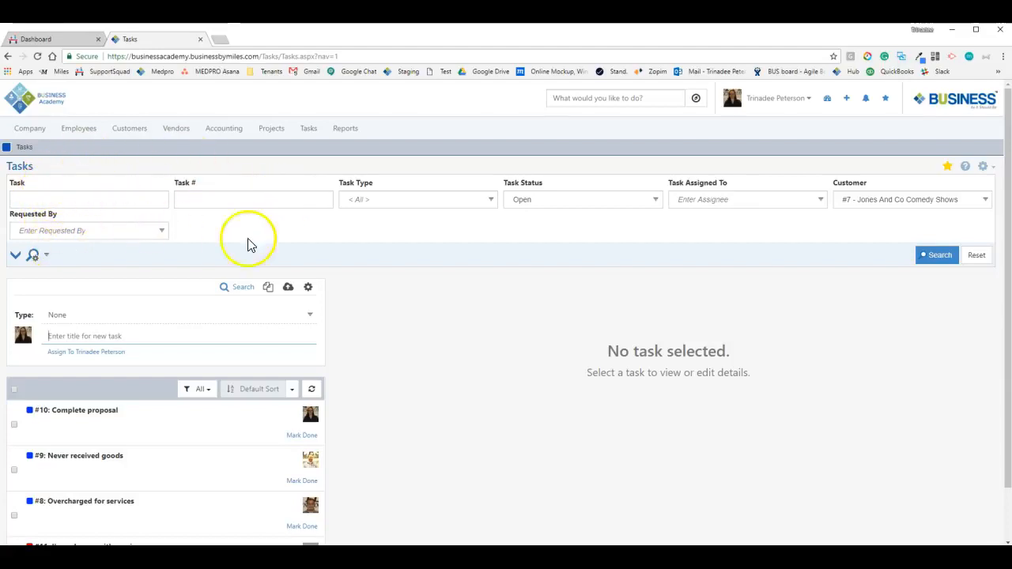
scroll(189, 304, down, 1)
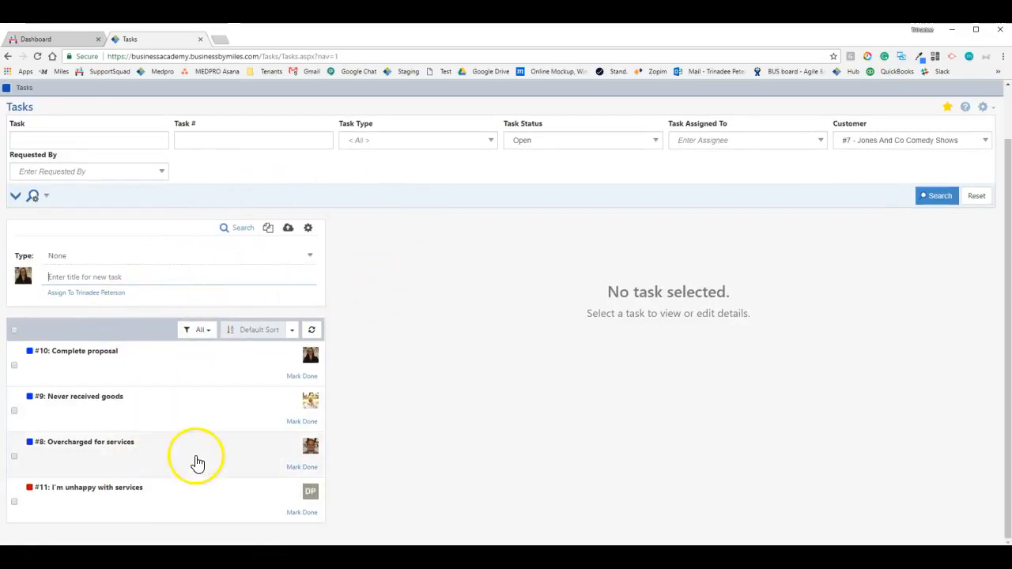
scroll(197, 462, up, 1)
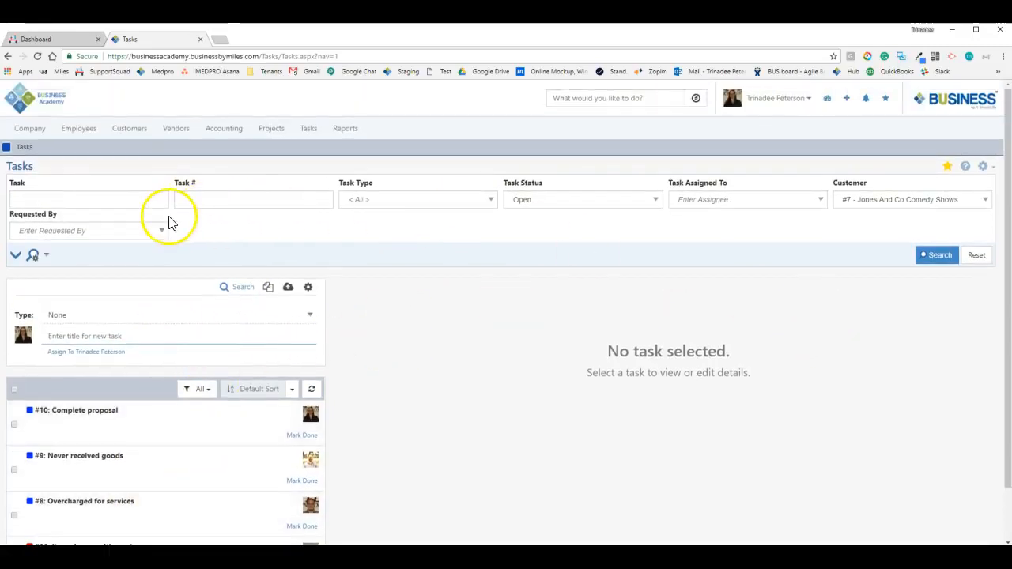
click(47, 255)
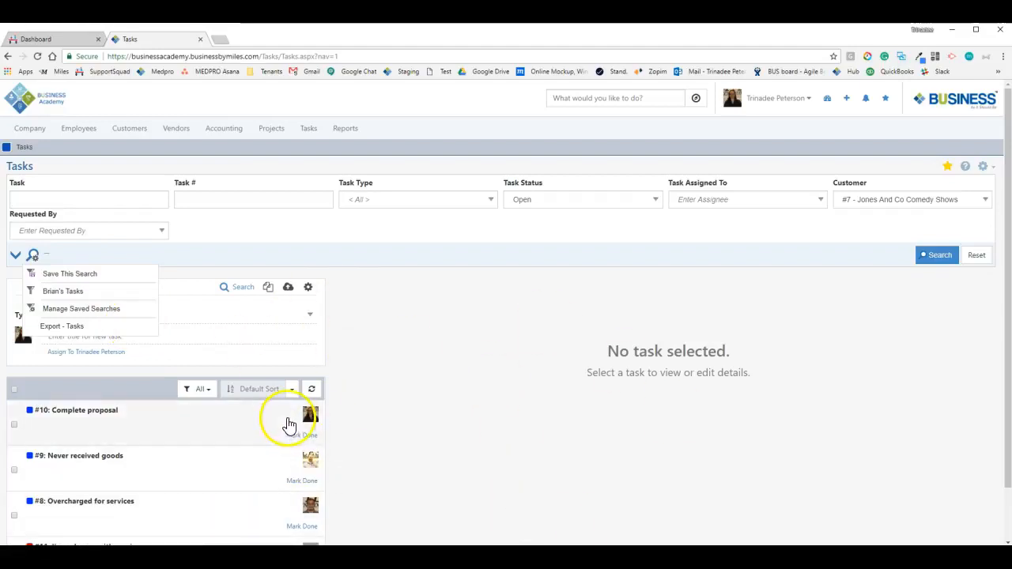
click(282, 238)
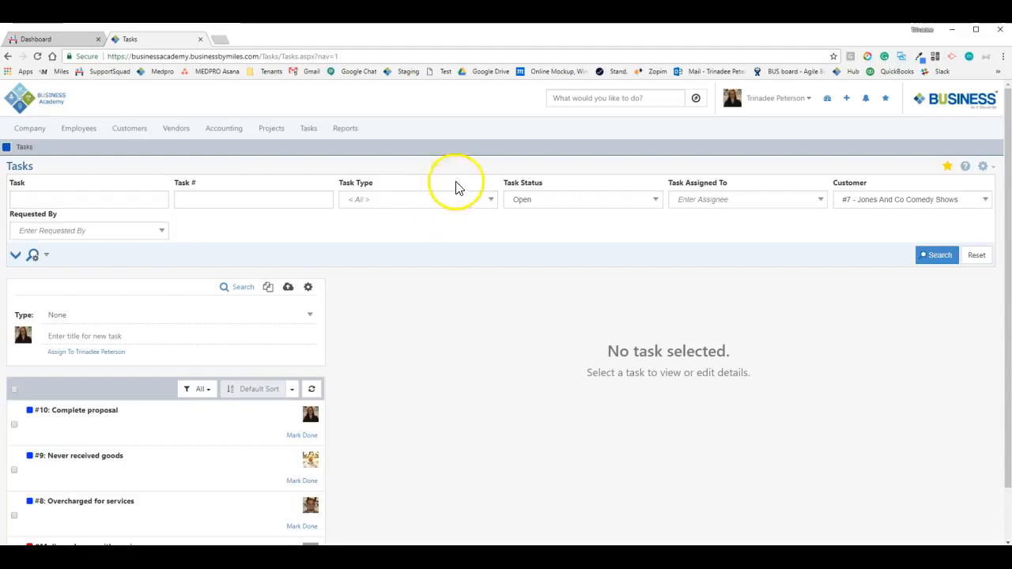
Search open Customer Request for Information tasks for another assignee with the customer filter cleared
click(402, 207)
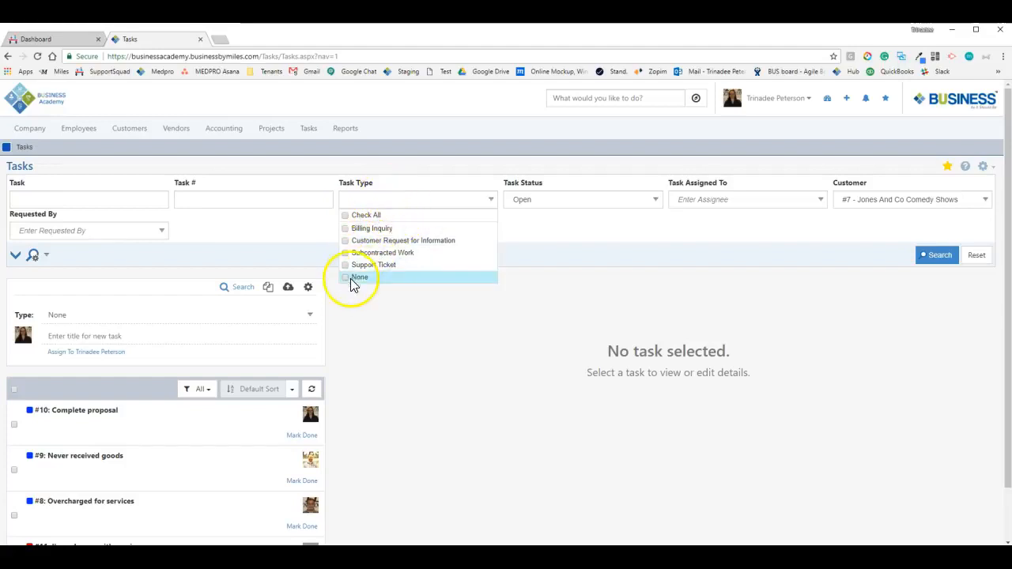
click(359, 243)
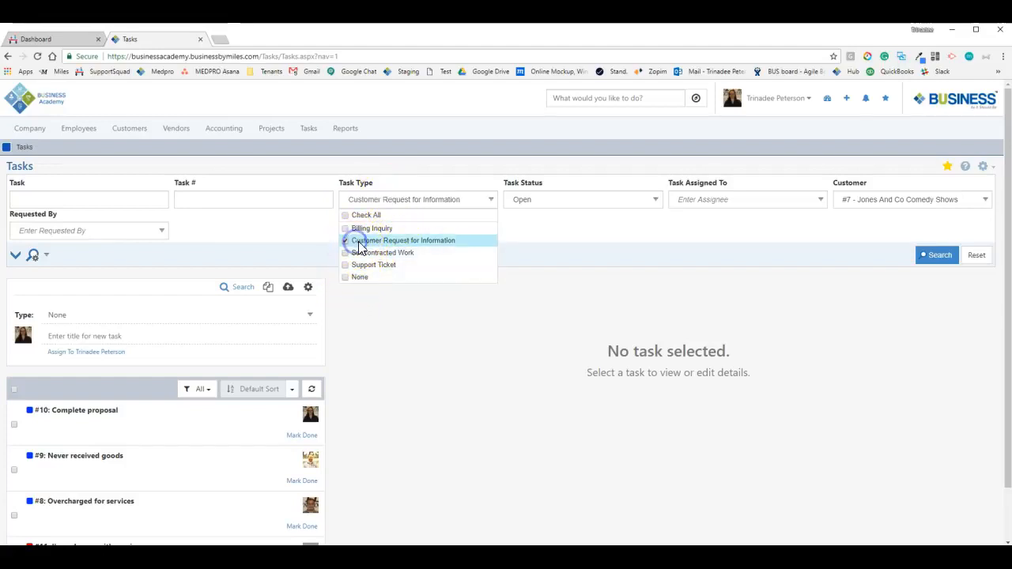
click(717, 201)
text(brian)
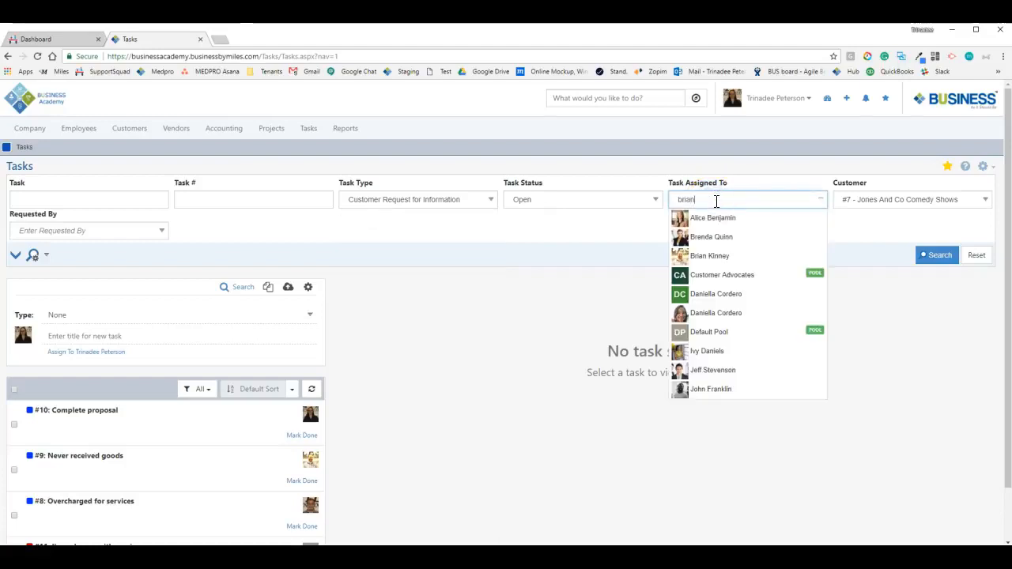
click(724, 219)
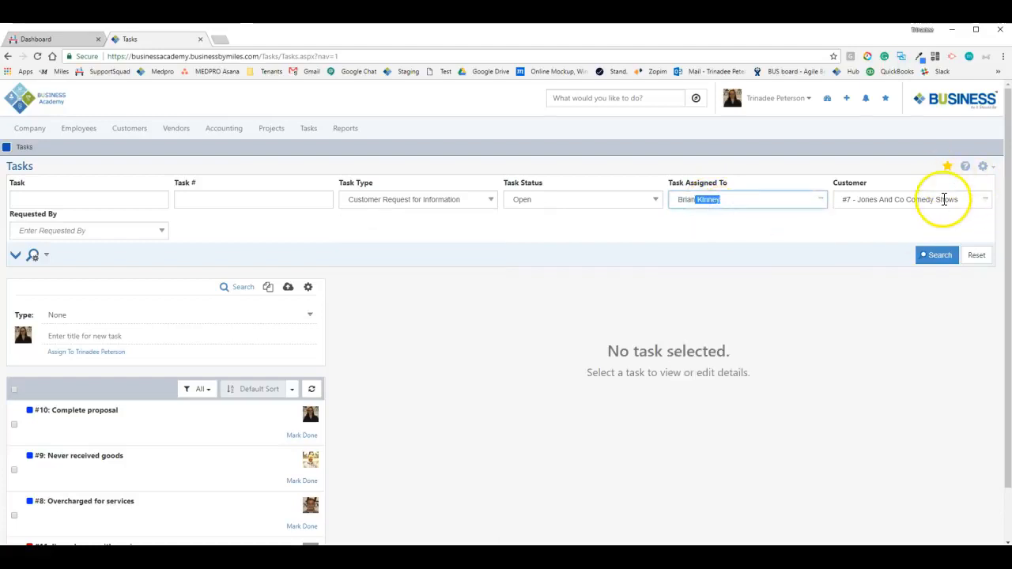
click(942, 200)
key(BackSpace)
click(905, 172)
click(936, 256)
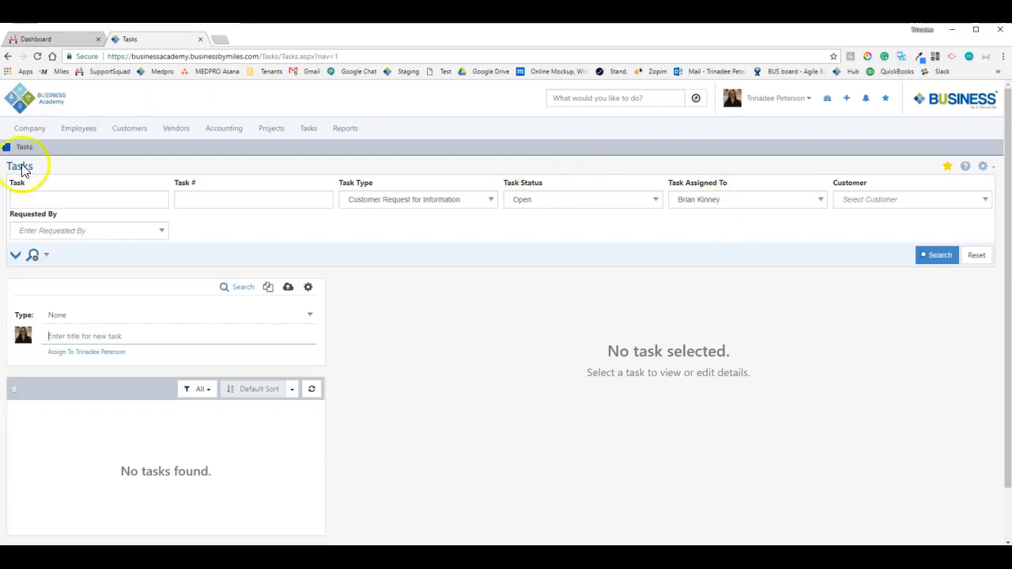
click(41, 256)
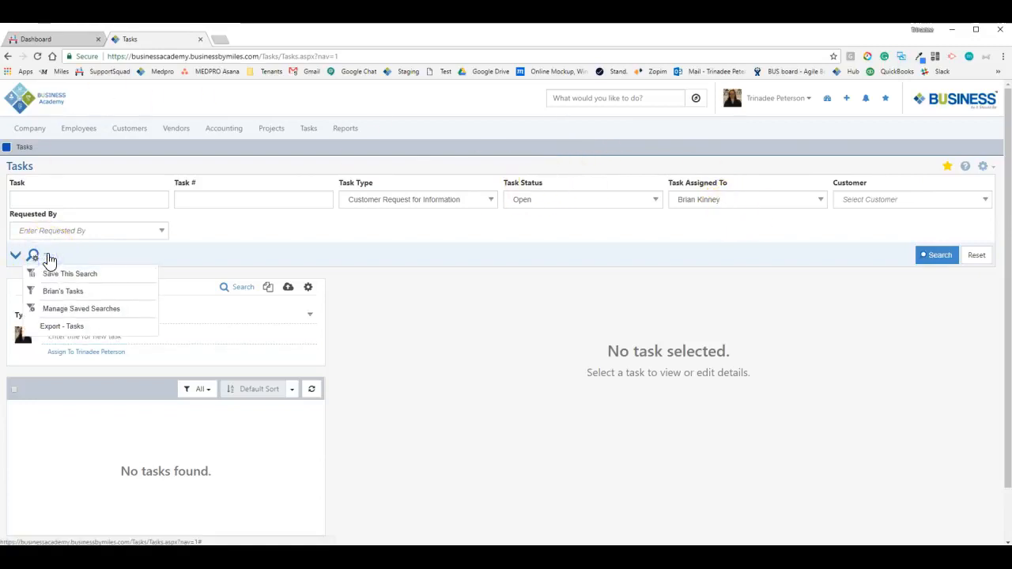
Save the current filters as a named search, marked Default with Auto load search results on
click(52, 273)
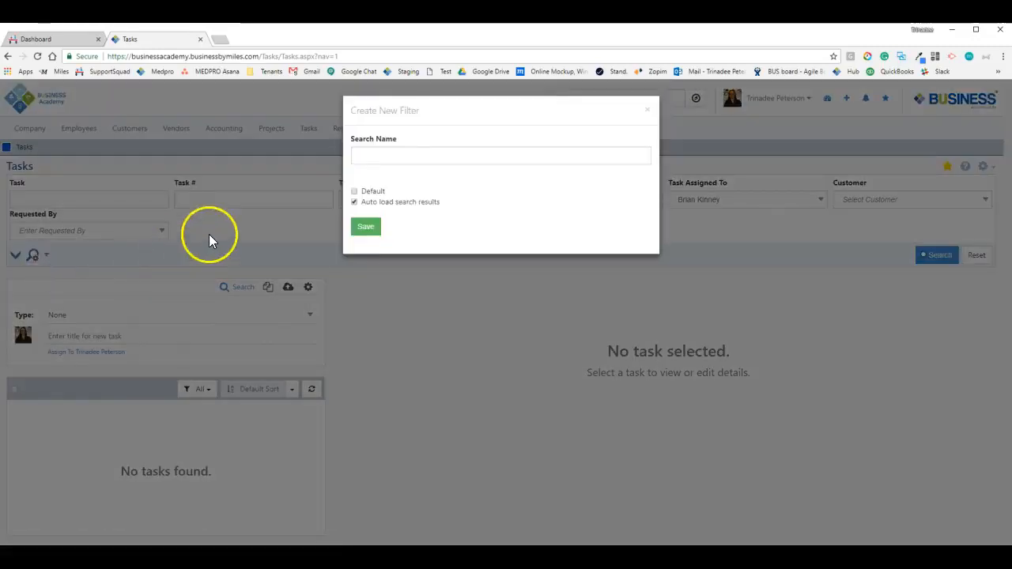
click(445, 160)
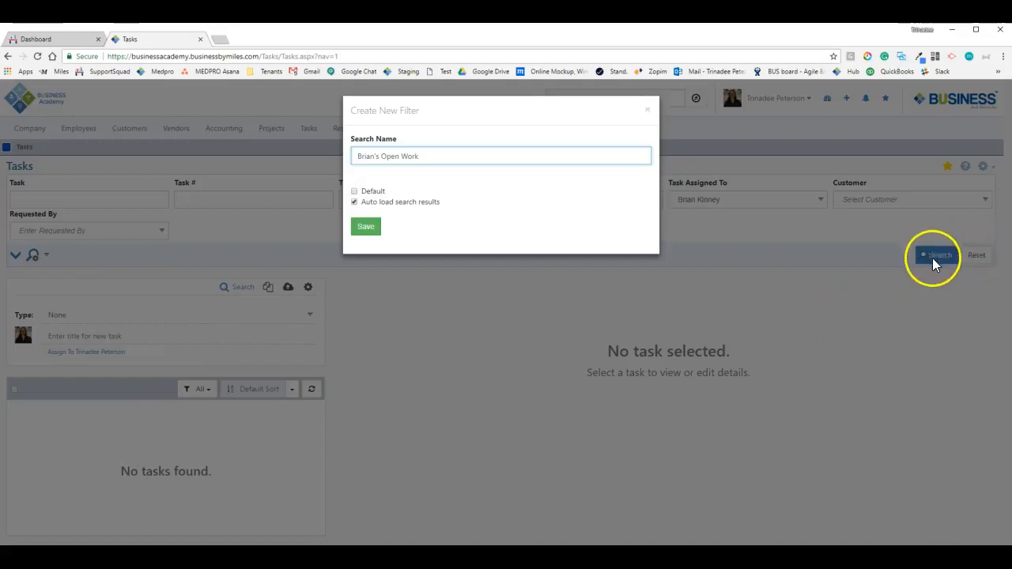
click(354, 201)
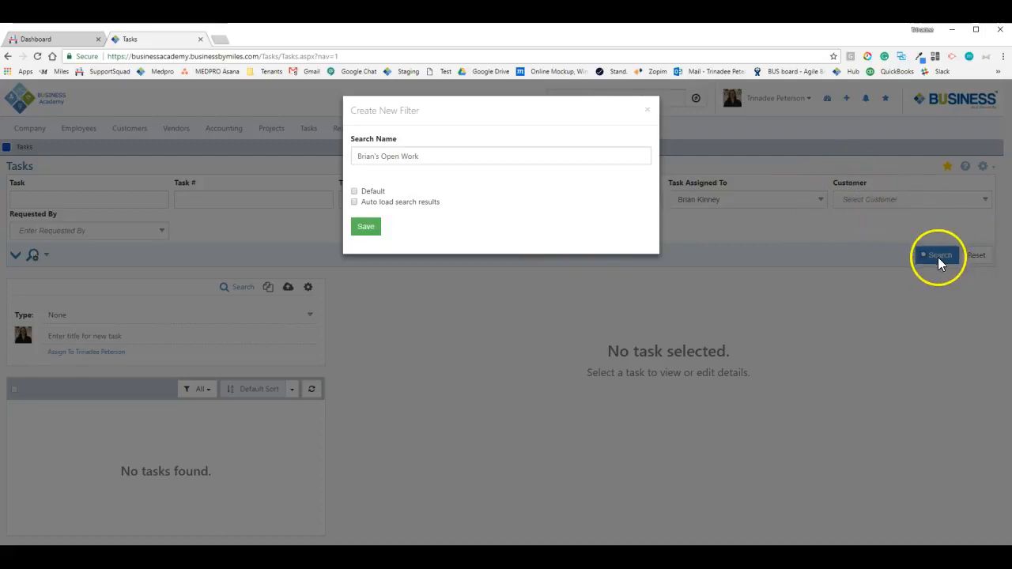
click(365, 203)
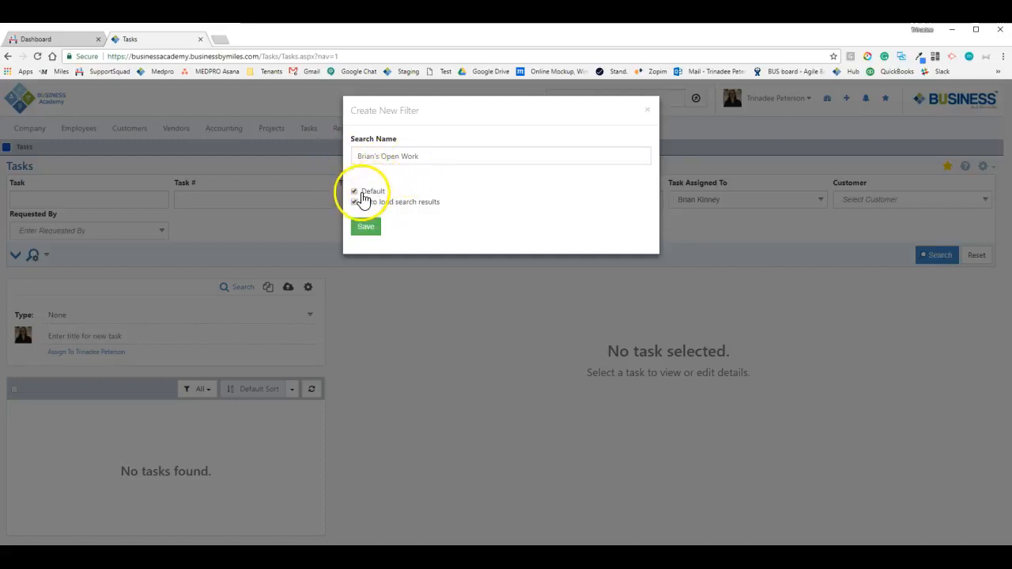
click(370, 191)
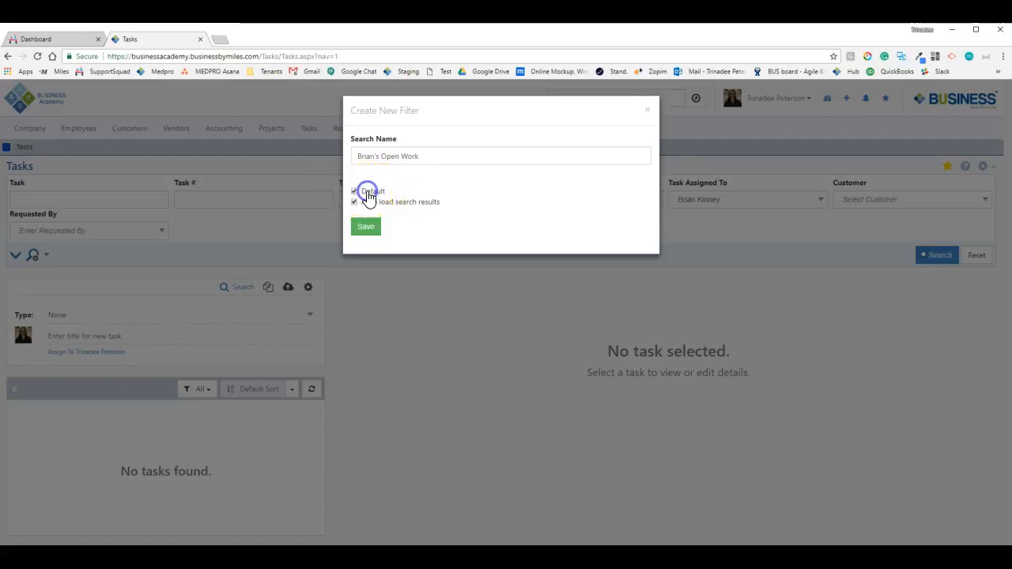
click(384, 194)
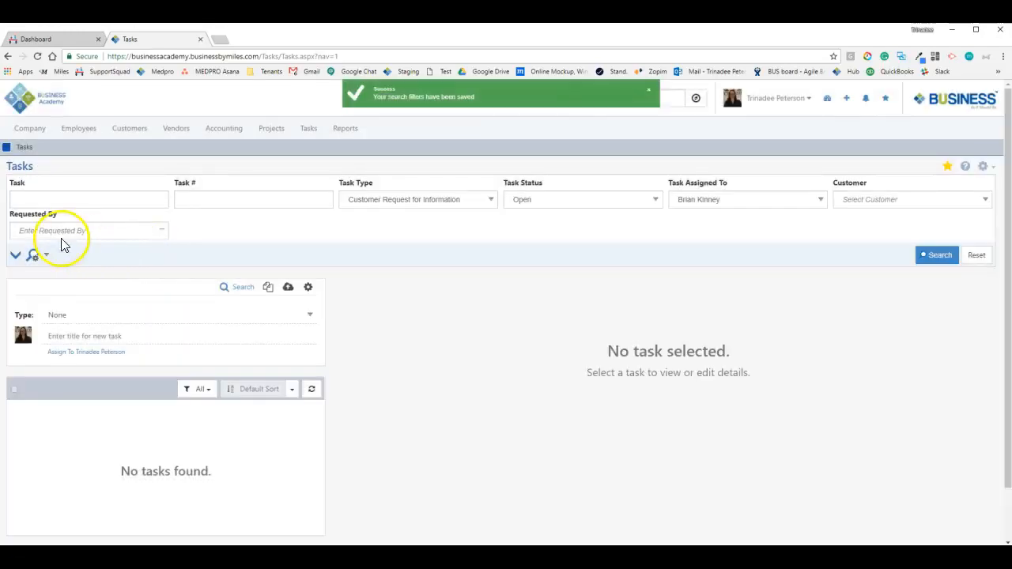
click(48, 256)
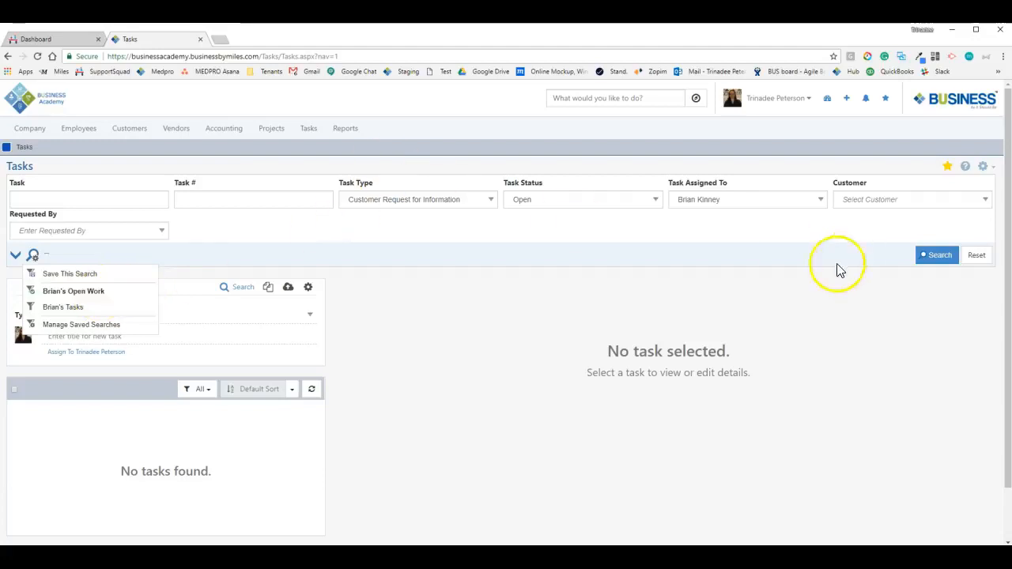
Load the other saved search and open its Tasks.aspx?nav=1&pnlSearchFilter=1 address in a new tab
click(85, 306)
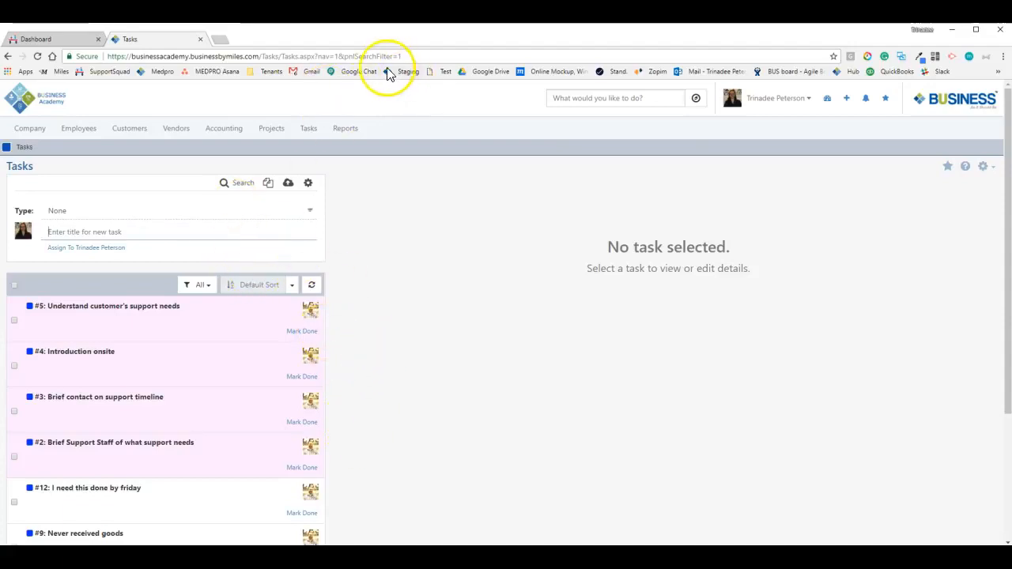
click(357, 56)
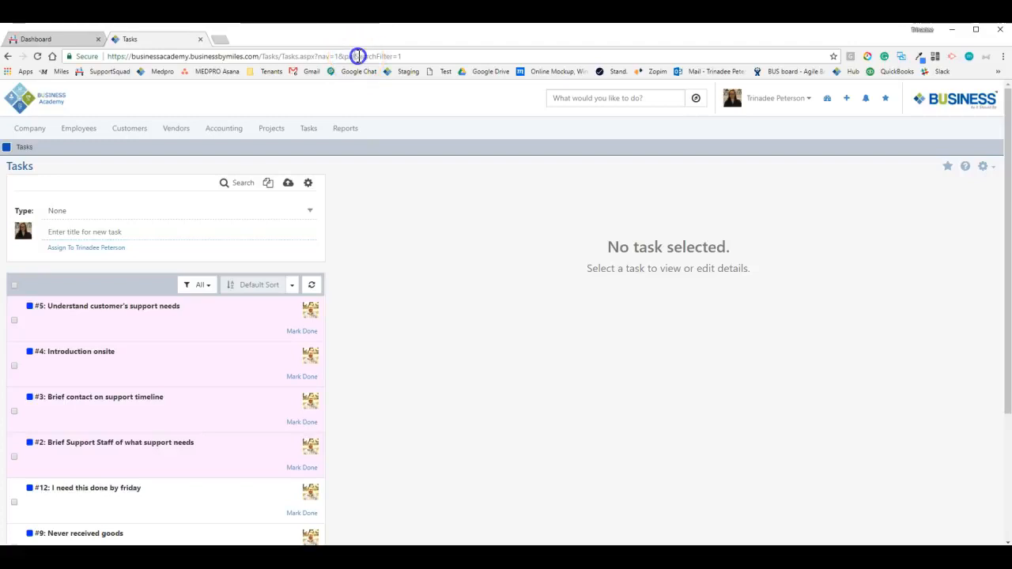
click(385, 194)
click(432, 55)
key(ctrl+c)
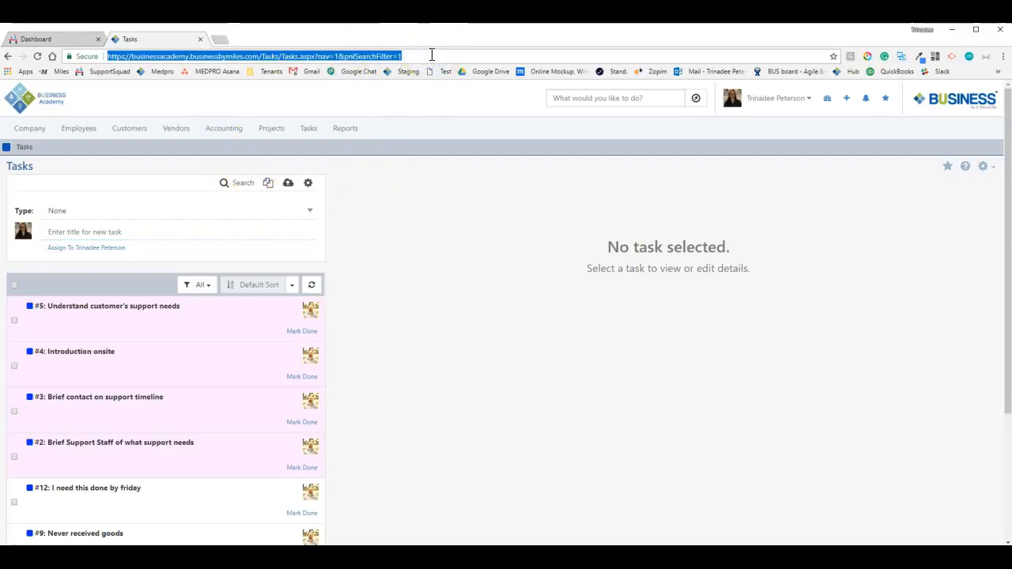
click(221, 38)
key(ctrl+v)
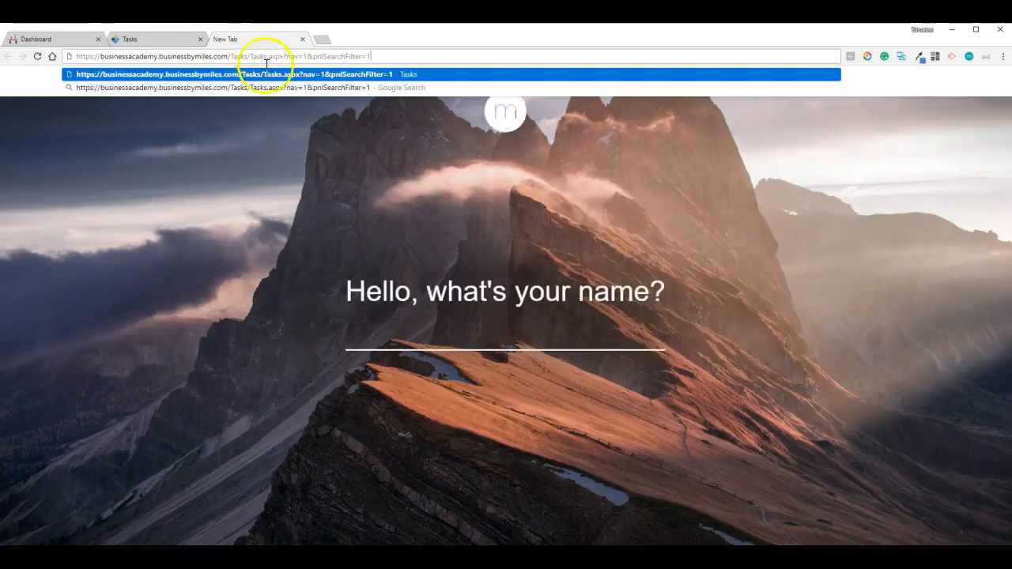
key(Return)
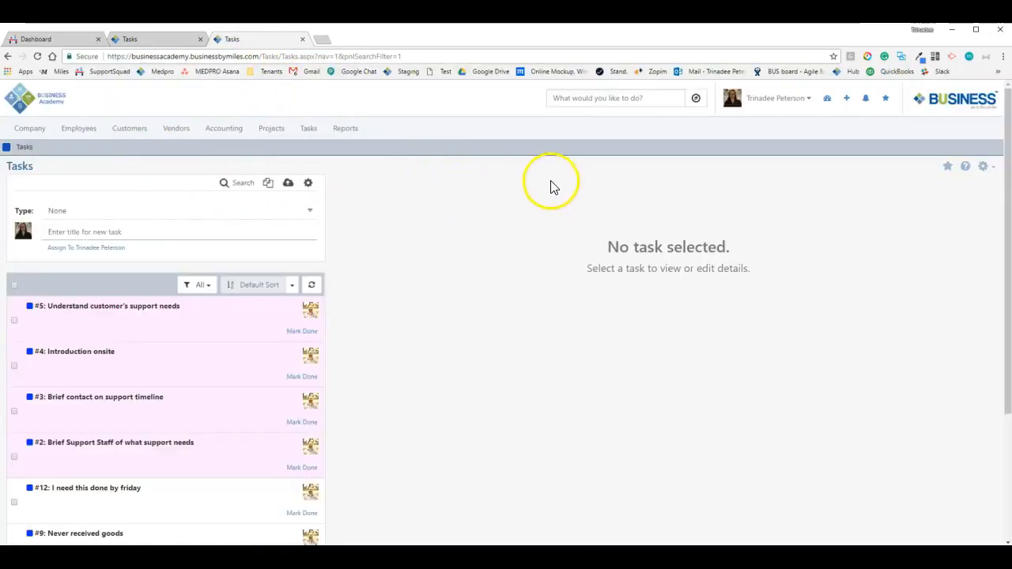
Show the search filters on the new tab's Tasks page and review the listed open tasks
click(245, 183)
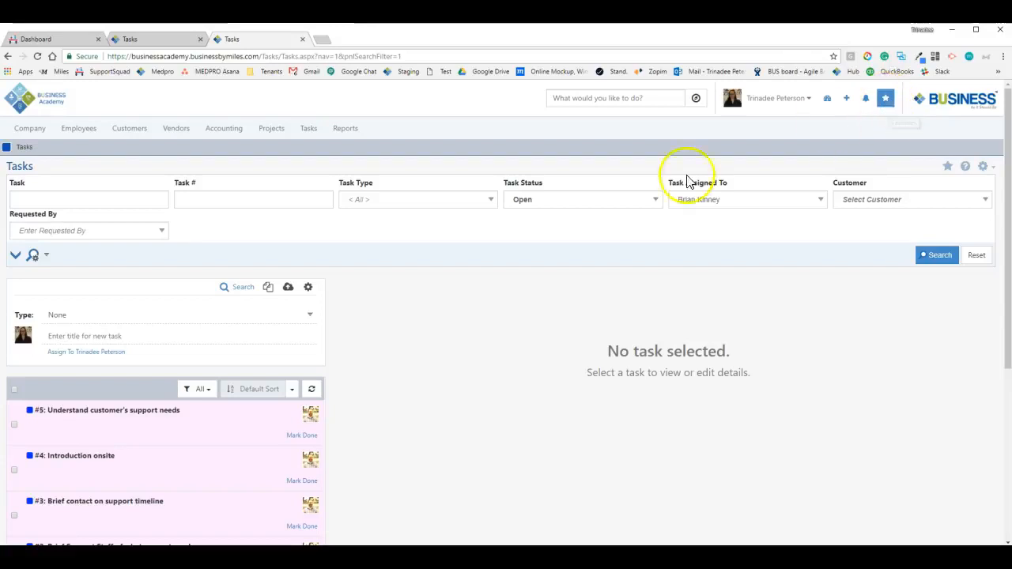
click(49, 254)
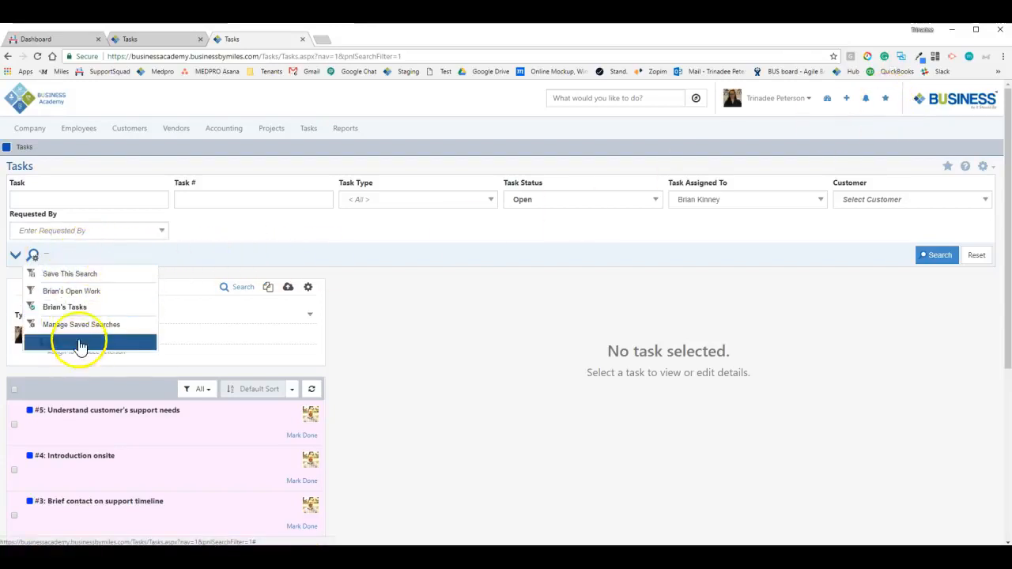
click(498, 241)
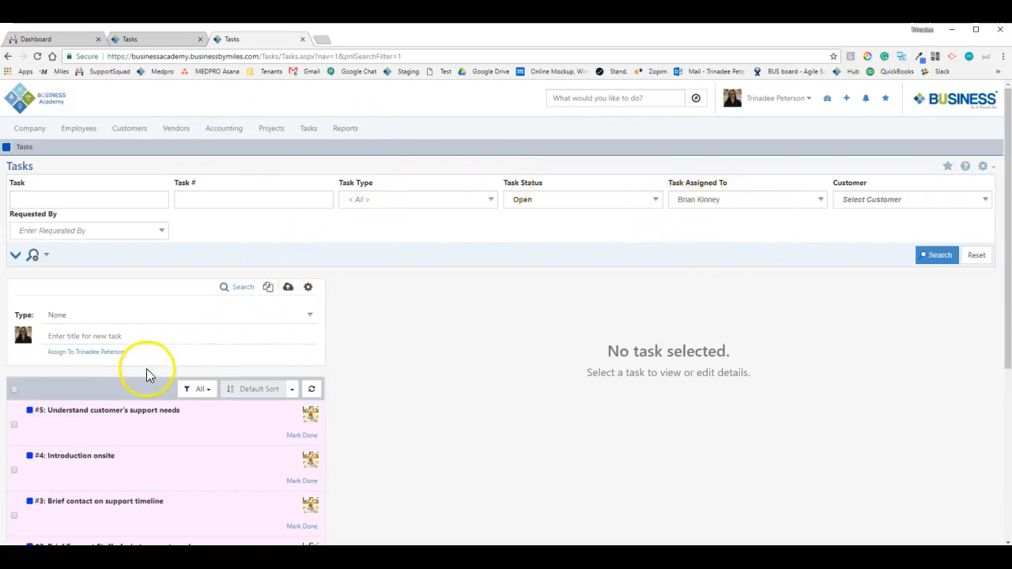
scroll(142, 368, down, 1)
scroll(137, 372, down, 1)
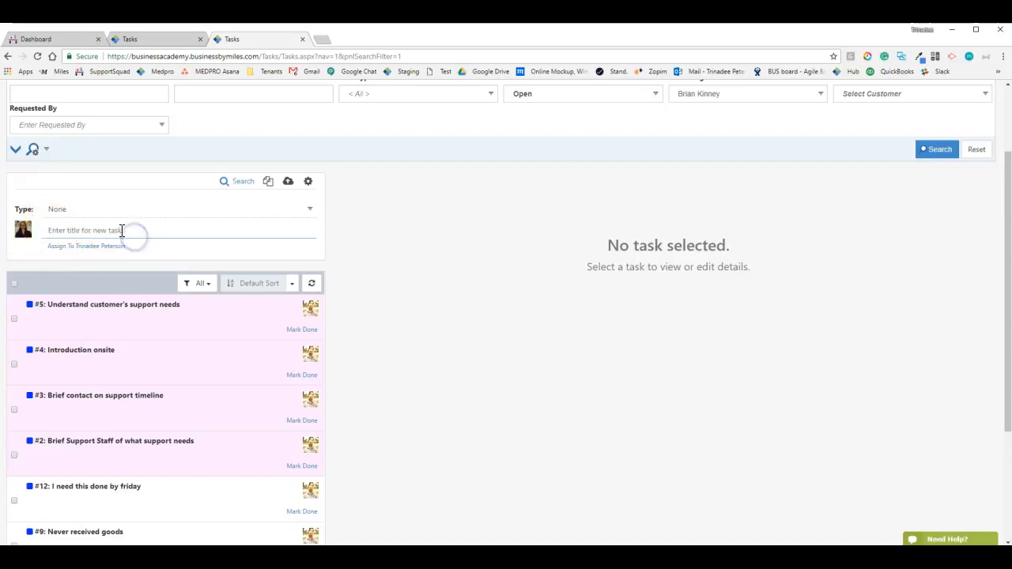
Add a new task titled 'File paperwork for extension', which appears as #15
scroll(128, 260, up, 1)
click(122, 288)
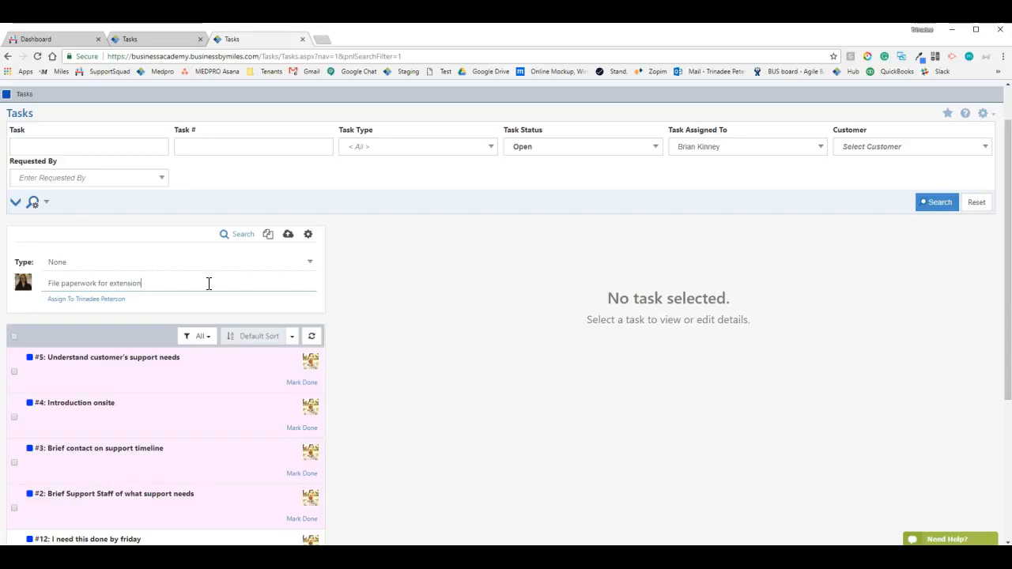
key(Return)
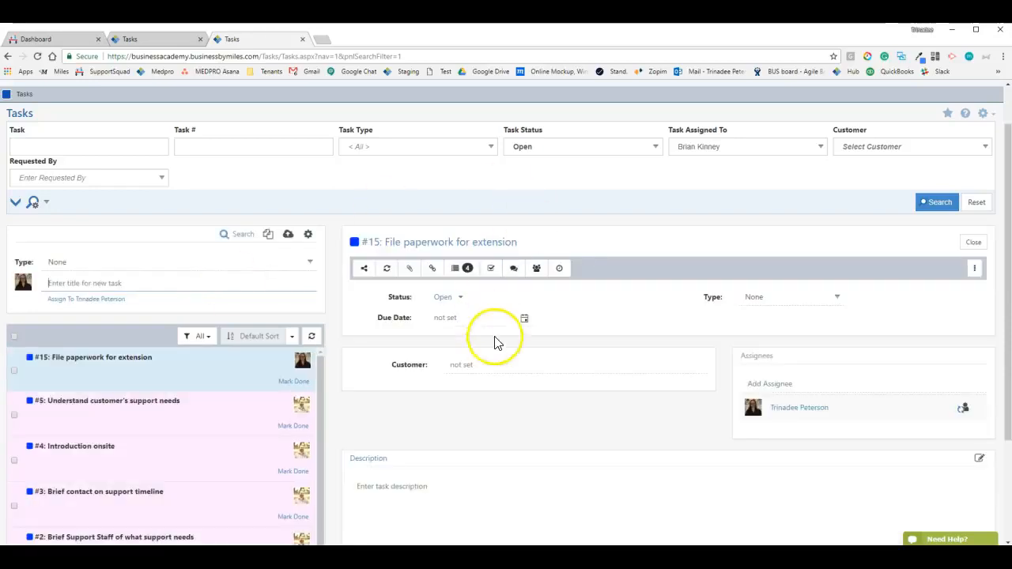
Look through the new task's customer, due date and type fields, leaving them unset
scroll(496, 343, down, 2)
click(471, 220)
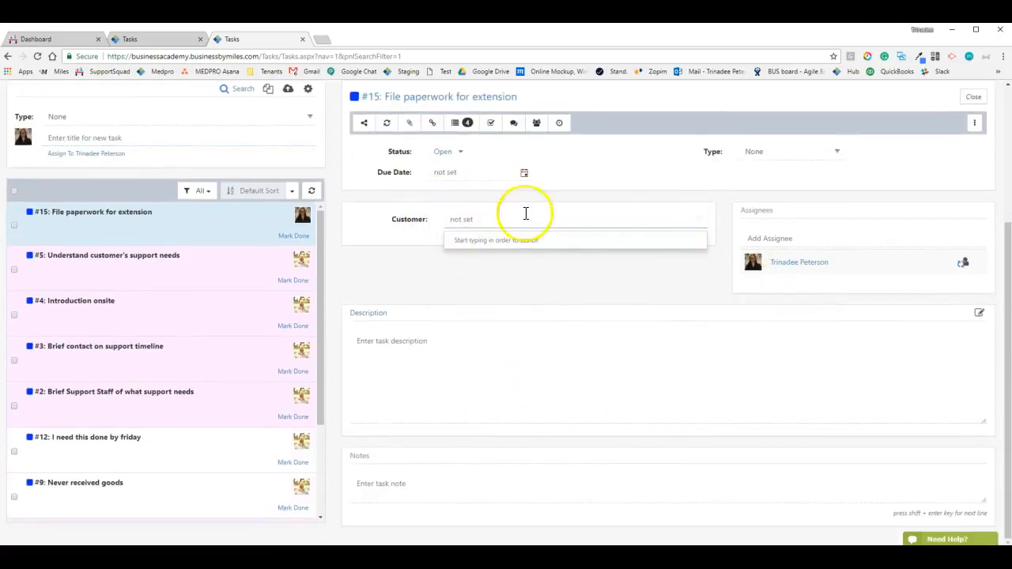
click(519, 273)
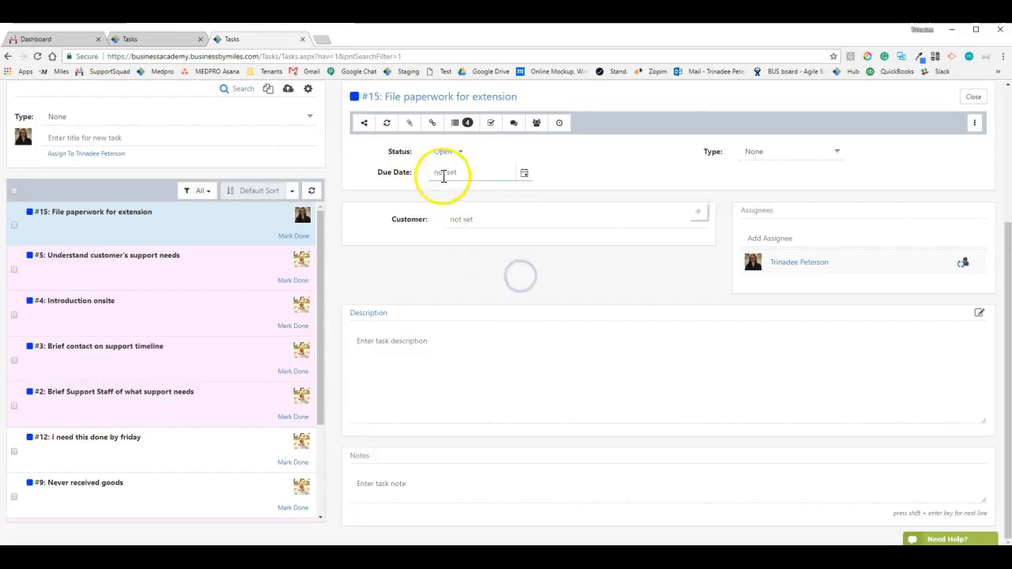
click(525, 175)
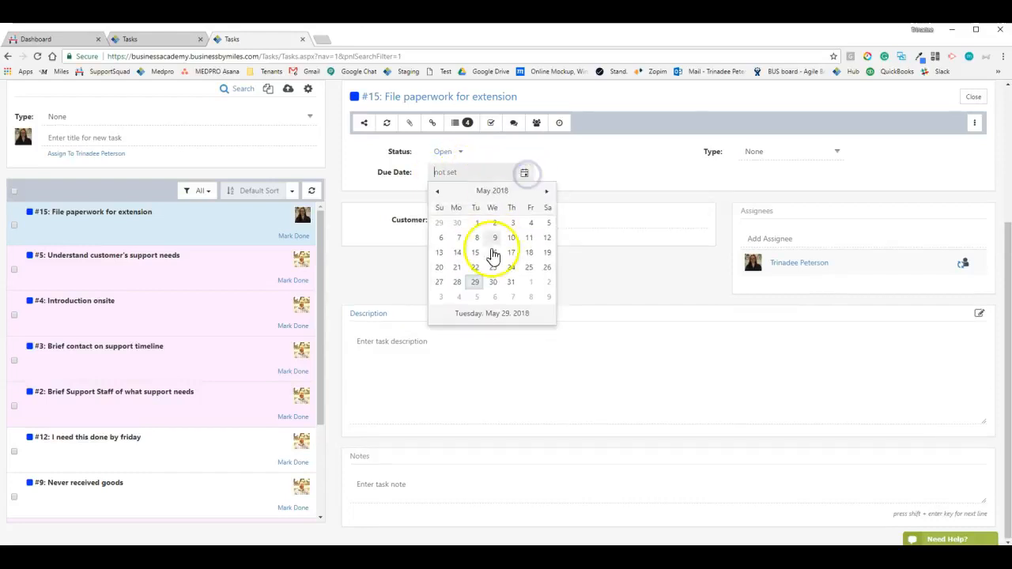
click(598, 270)
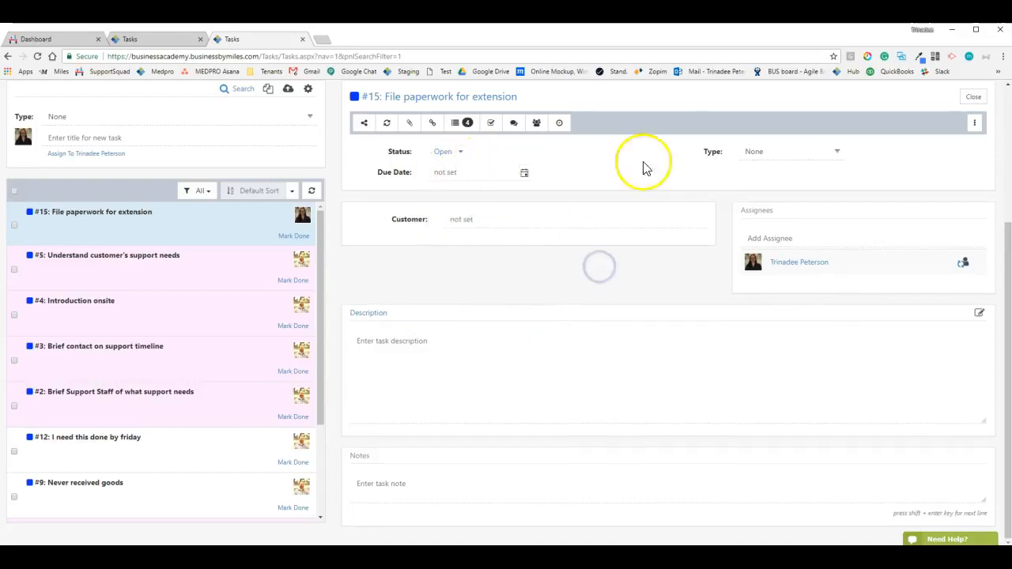
click(770, 152)
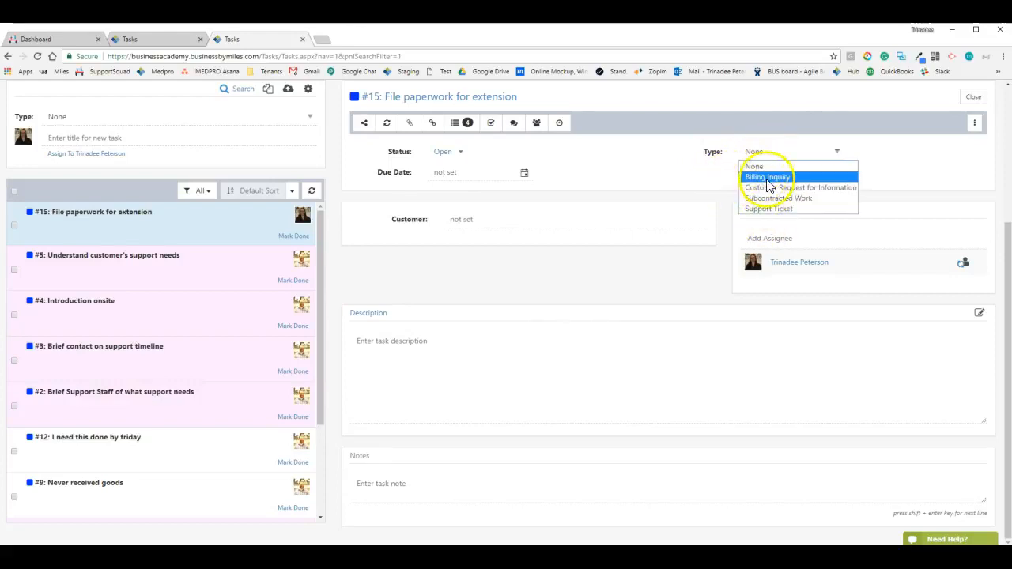
click(709, 158)
click(765, 152)
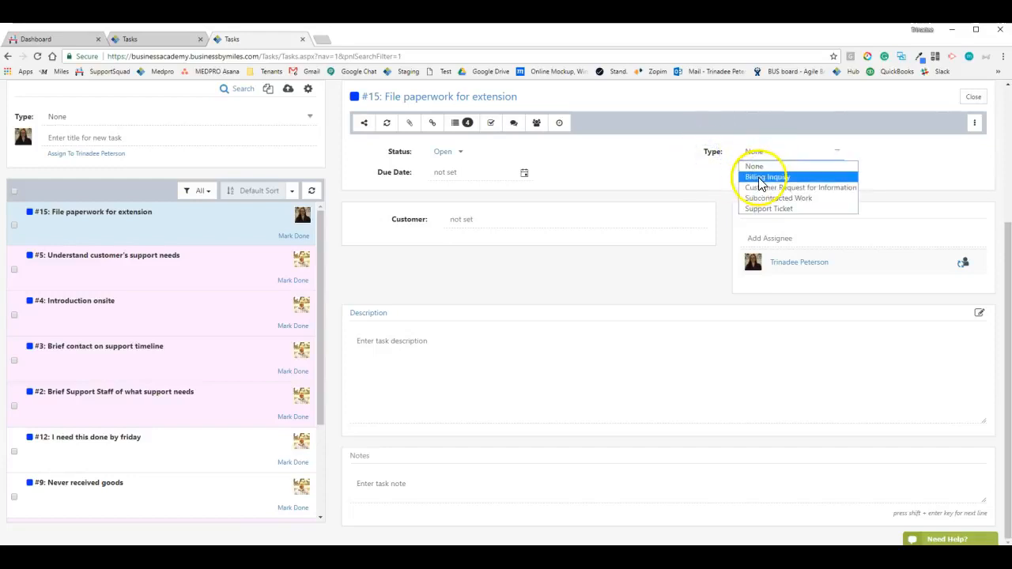
click(765, 177)
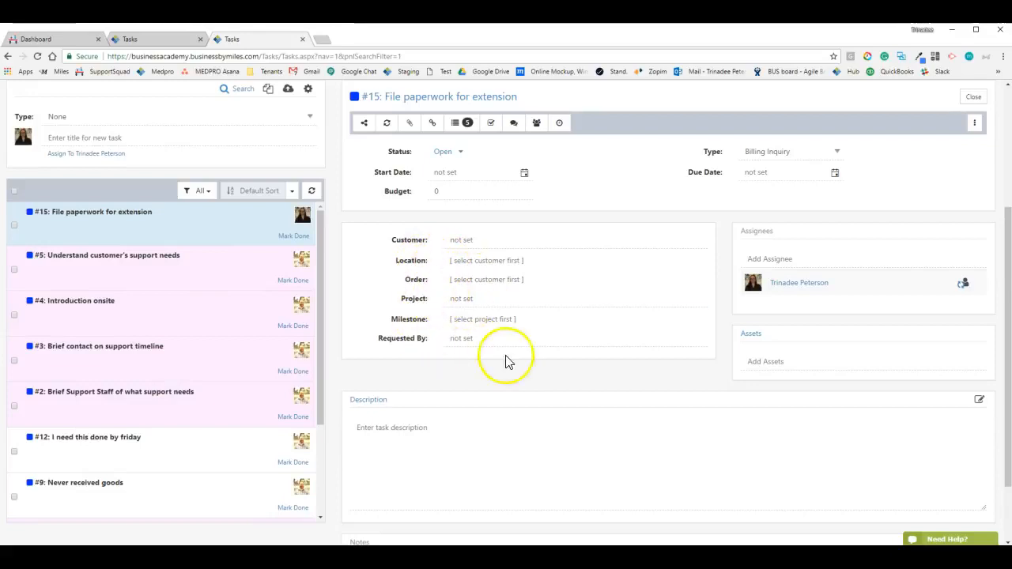
click(766, 155)
click(768, 187)
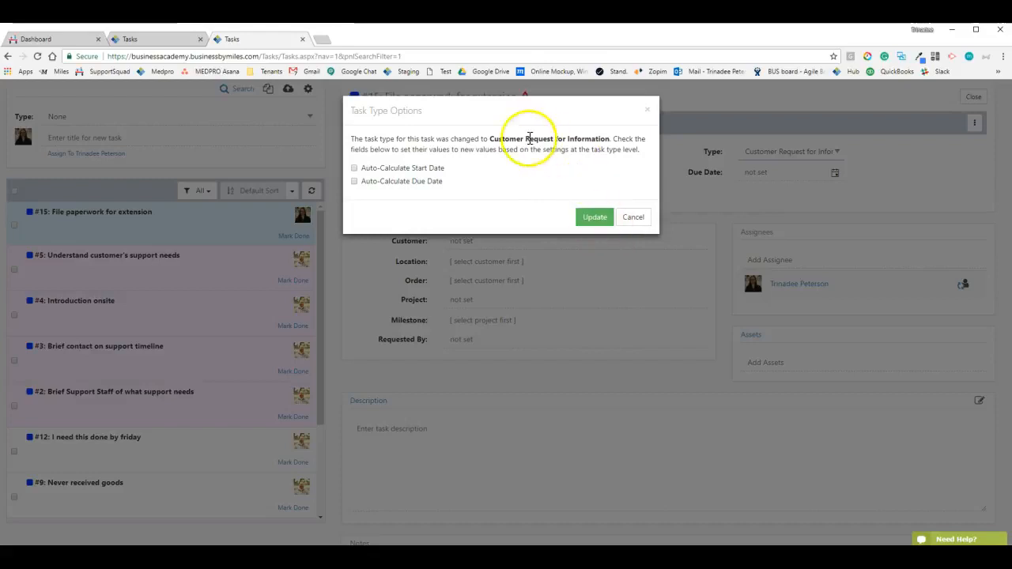
drag(358, 139, 622, 142)
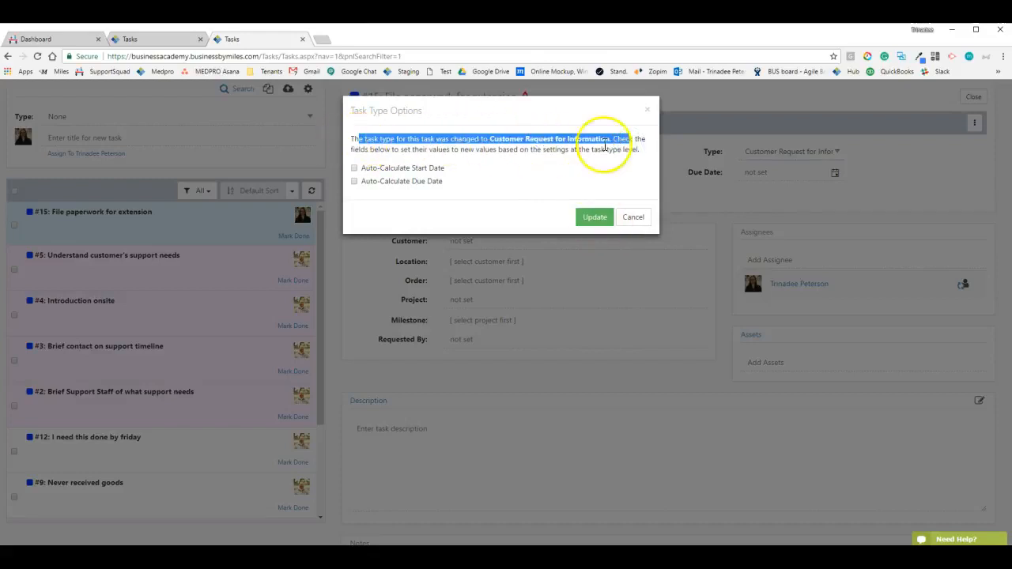
click(515, 159)
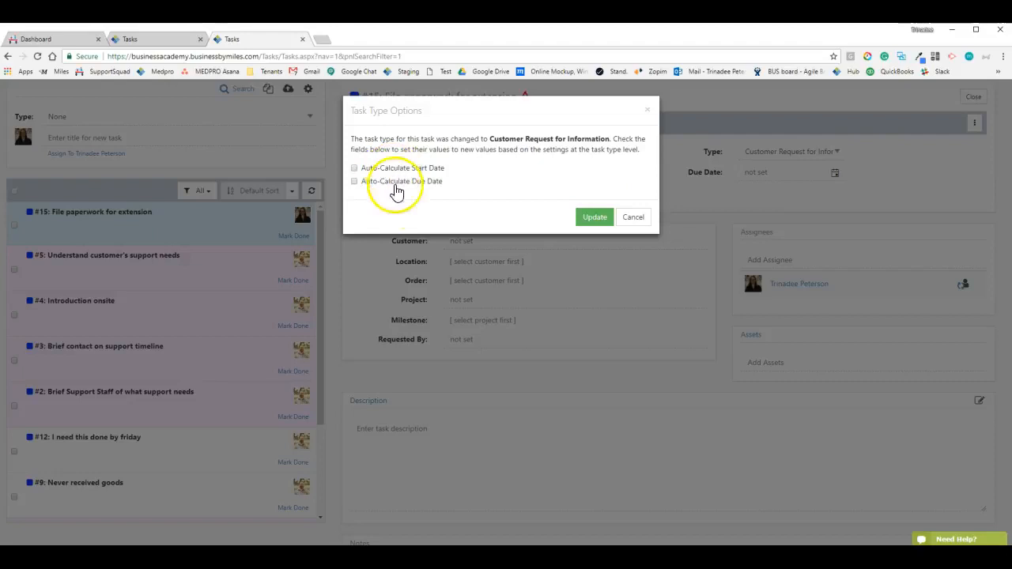
click(638, 218)
click(755, 169)
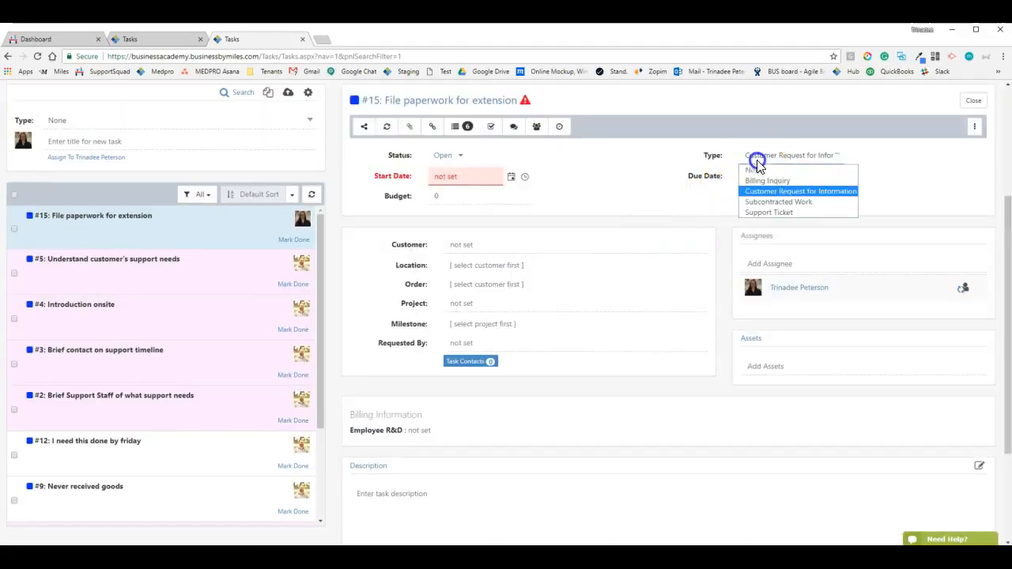
click(761, 168)
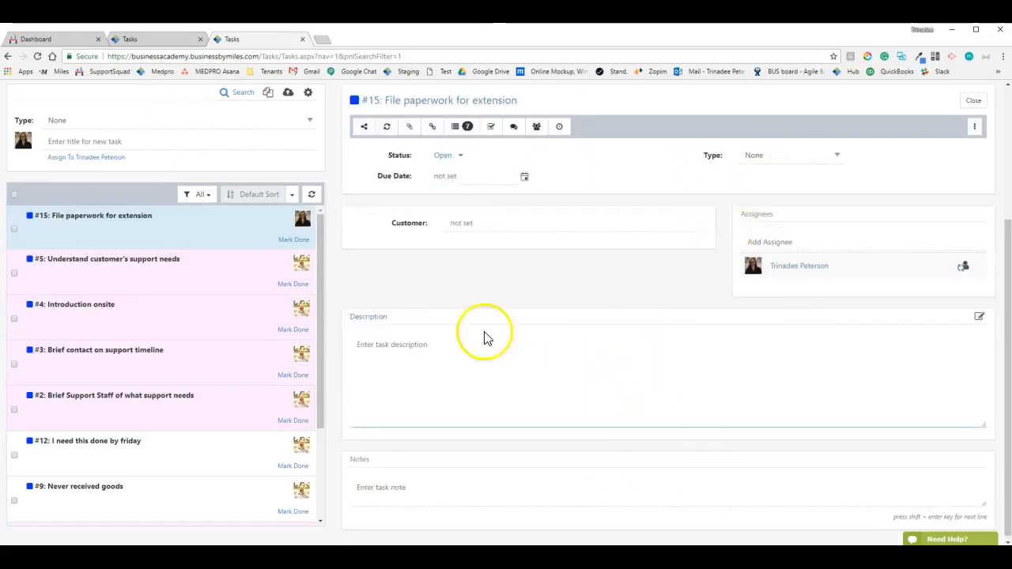
click(371, 318)
click(703, 424)
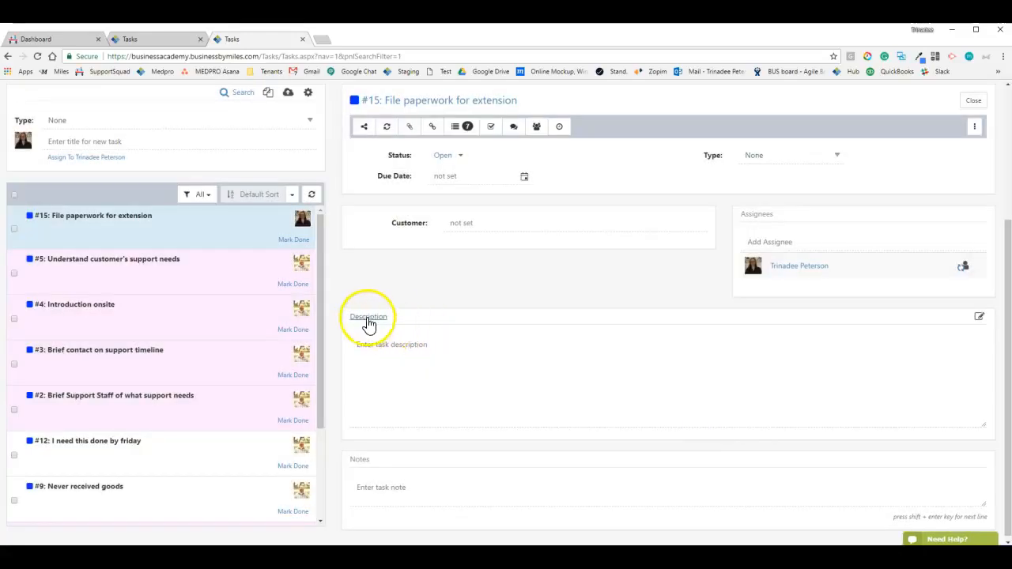
click(980, 318)
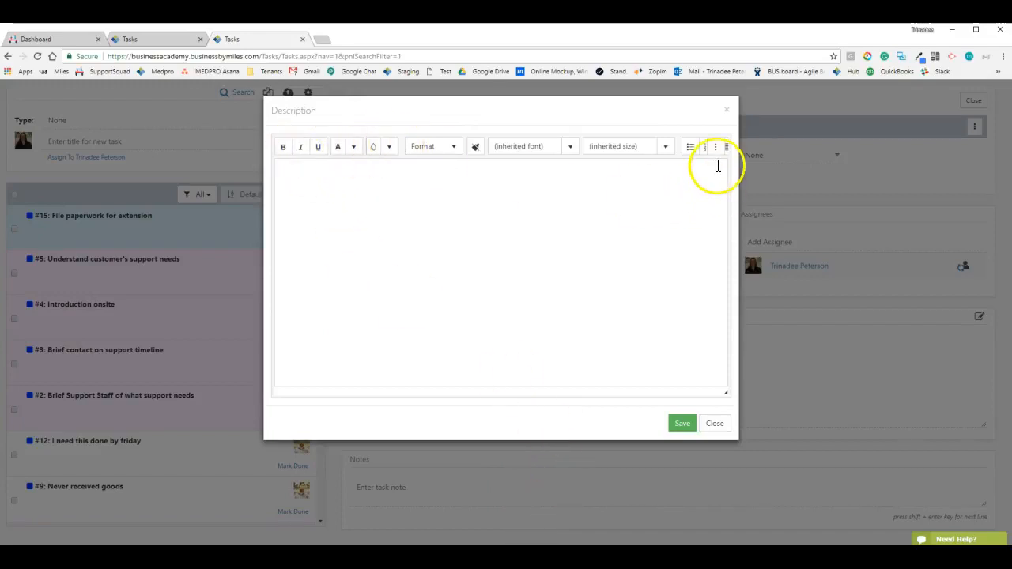
click(714, 424)
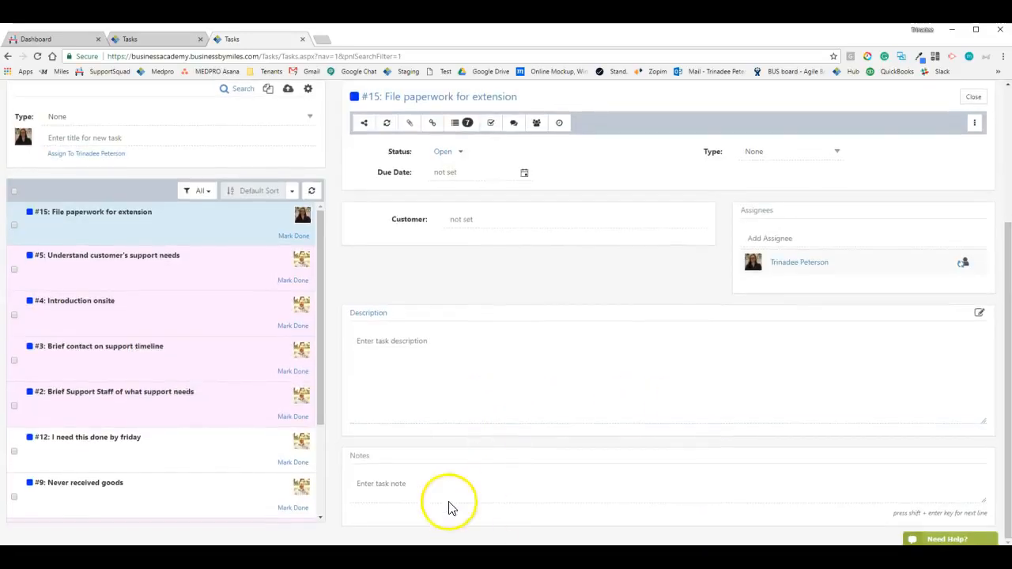
click(419, 487)
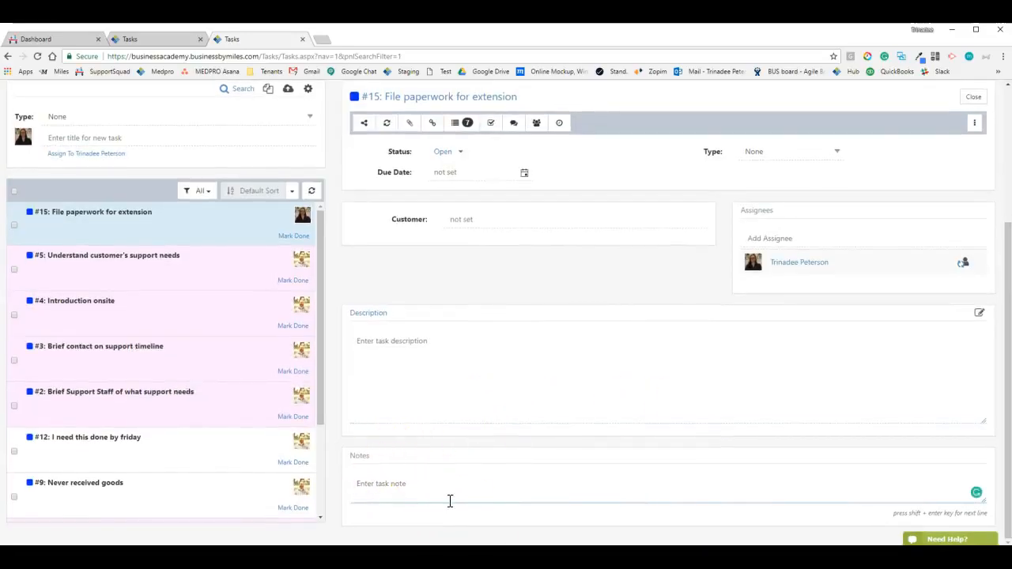
scroll(449, 501, up, 2)
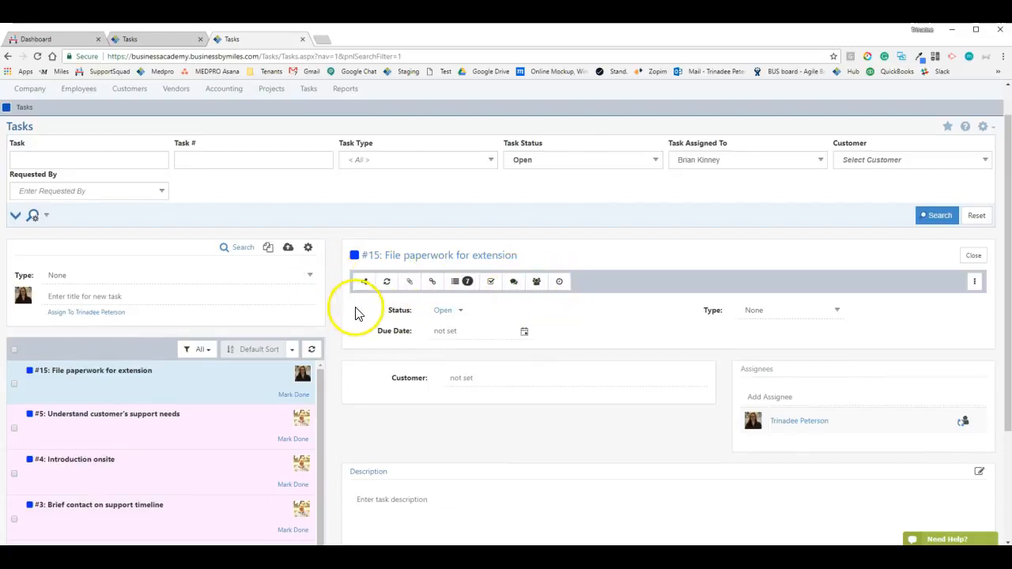
scroll(406, 343, down, 2)
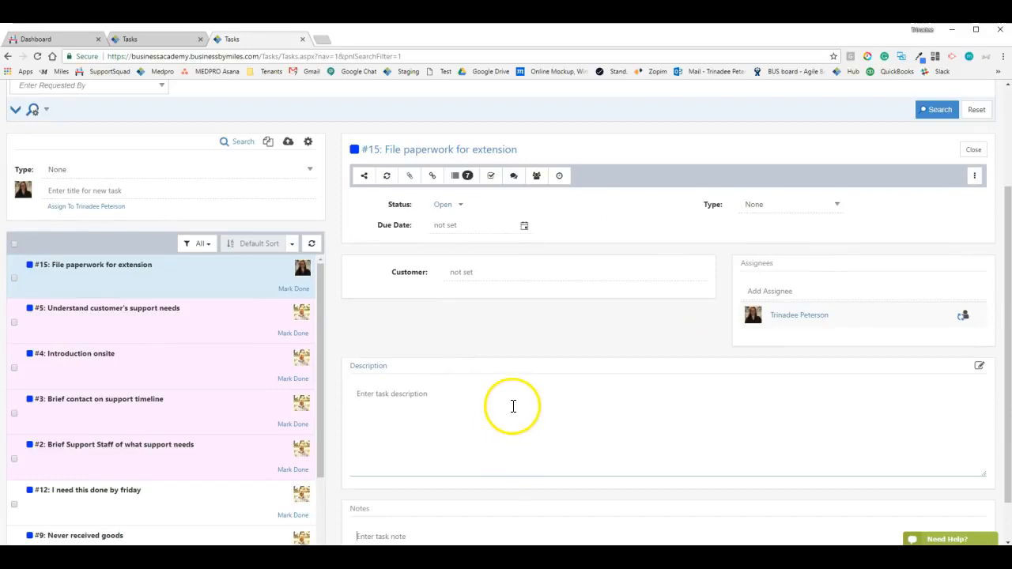
scroll(515, 393, down, 1)
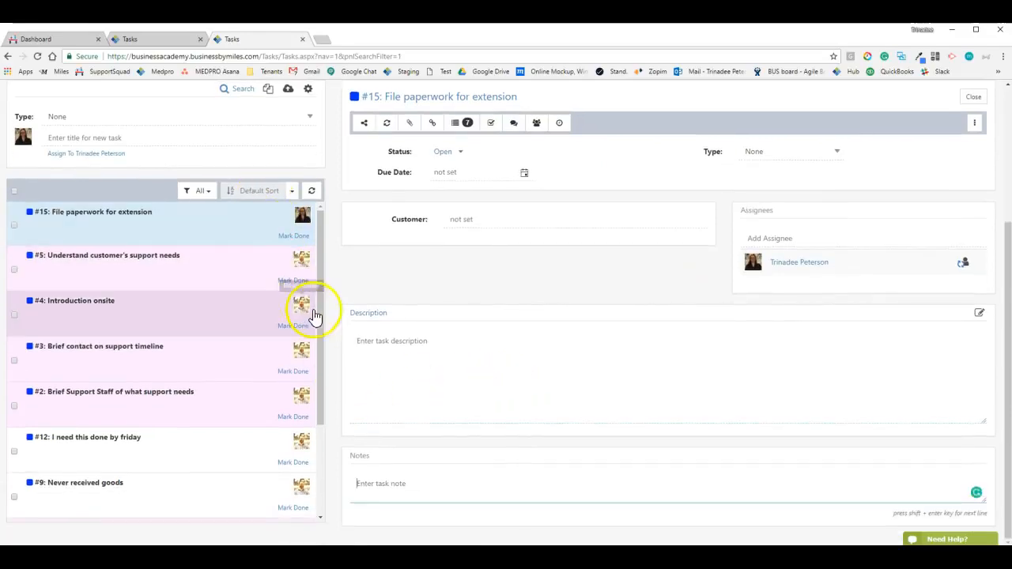
scroll(192, 328, up, 1)
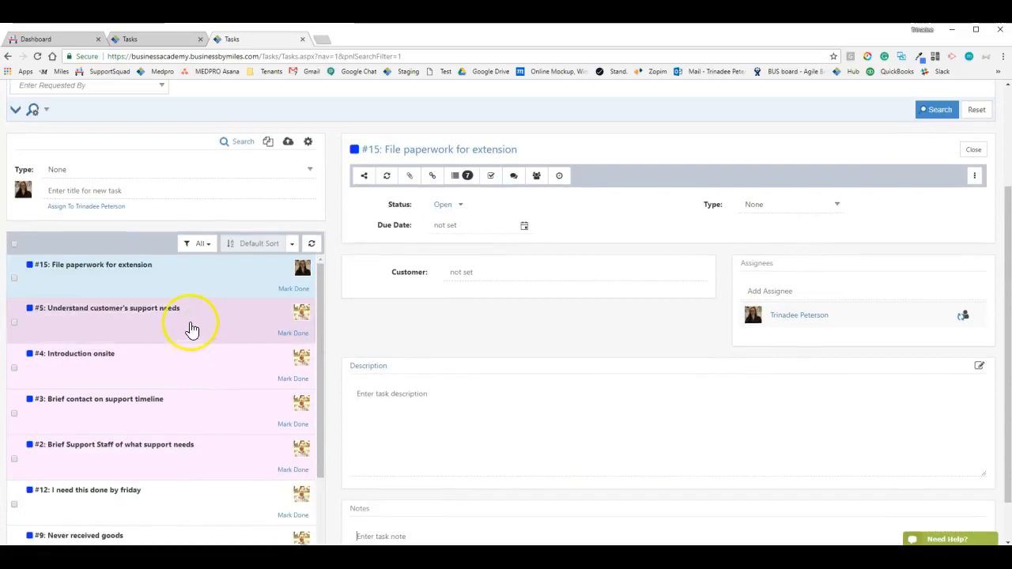
scroll(192, 333, up, 2)
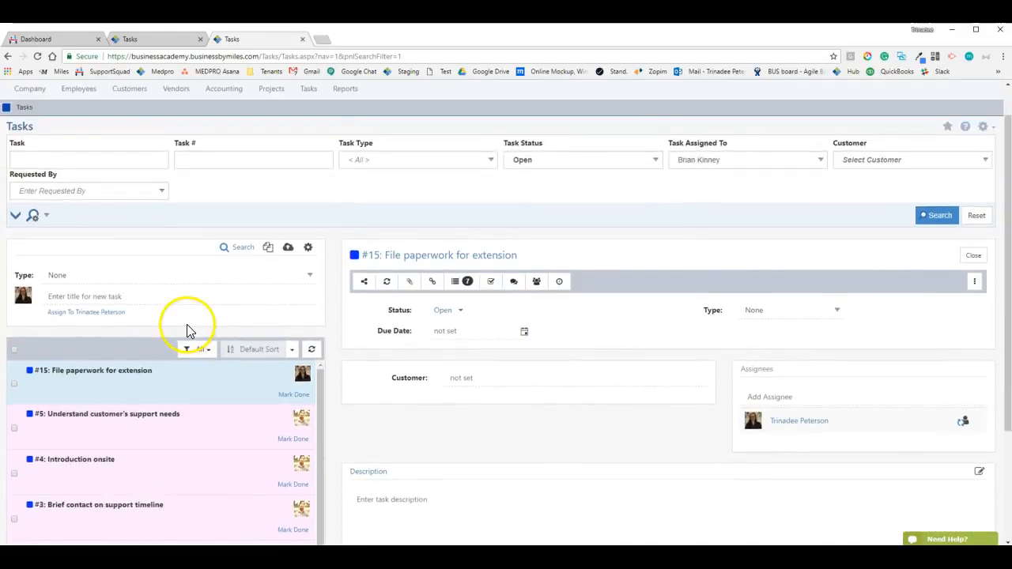
scroll(309, 335, up, 1)
scroll(795, 346, down, 3)
click(448, 260)
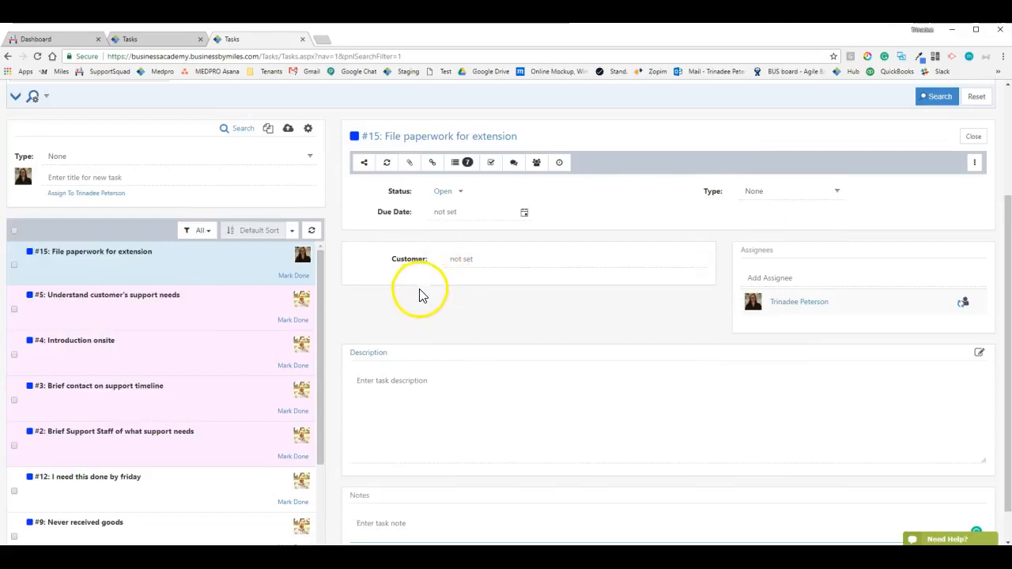
scroll(217, 328, up, 2)
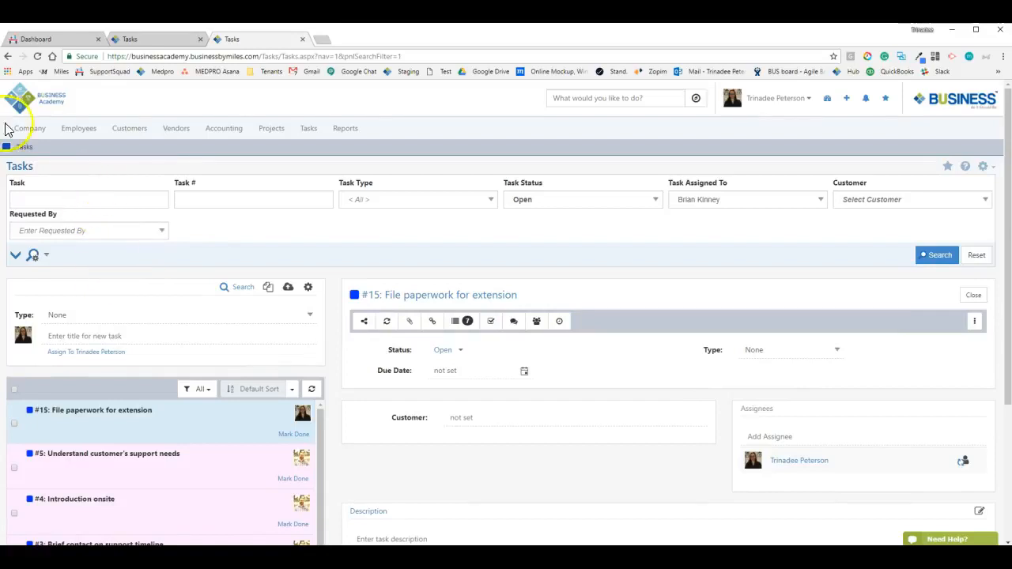
Navigate Company > Settings > Tasks > Tasks Setup to the Task Types list
click(32, 136)
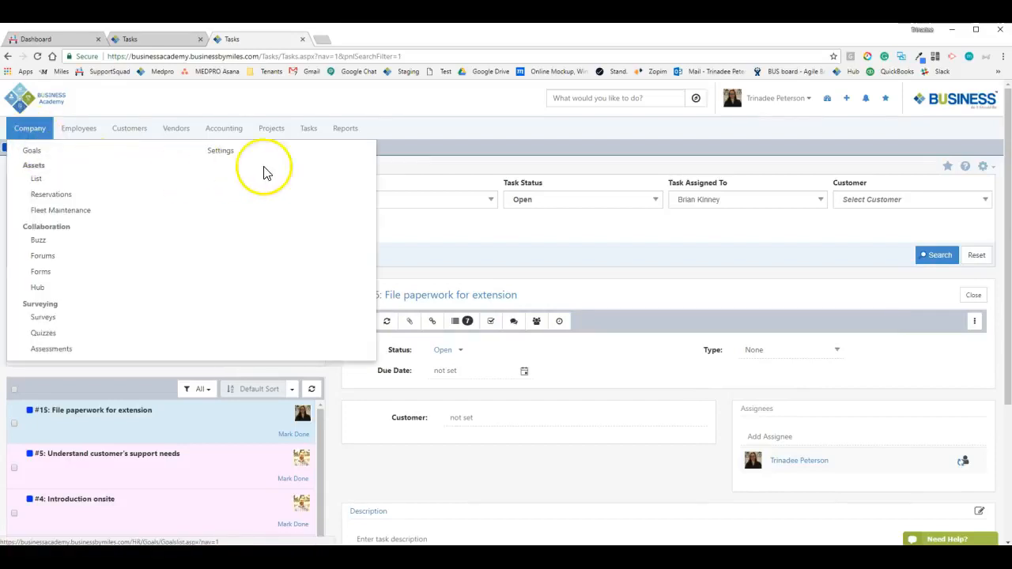
click(231, 152)
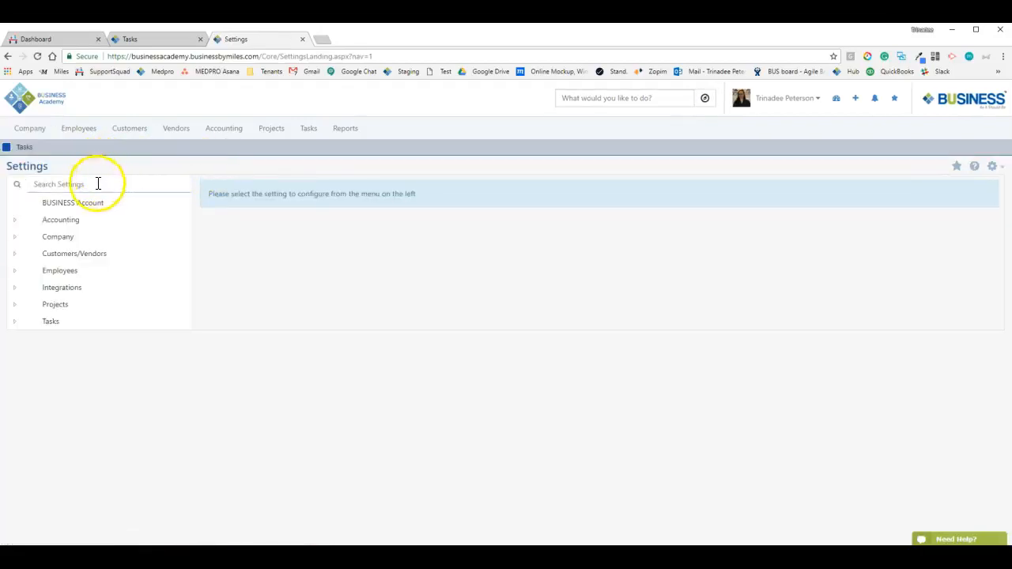
click(16, 323)
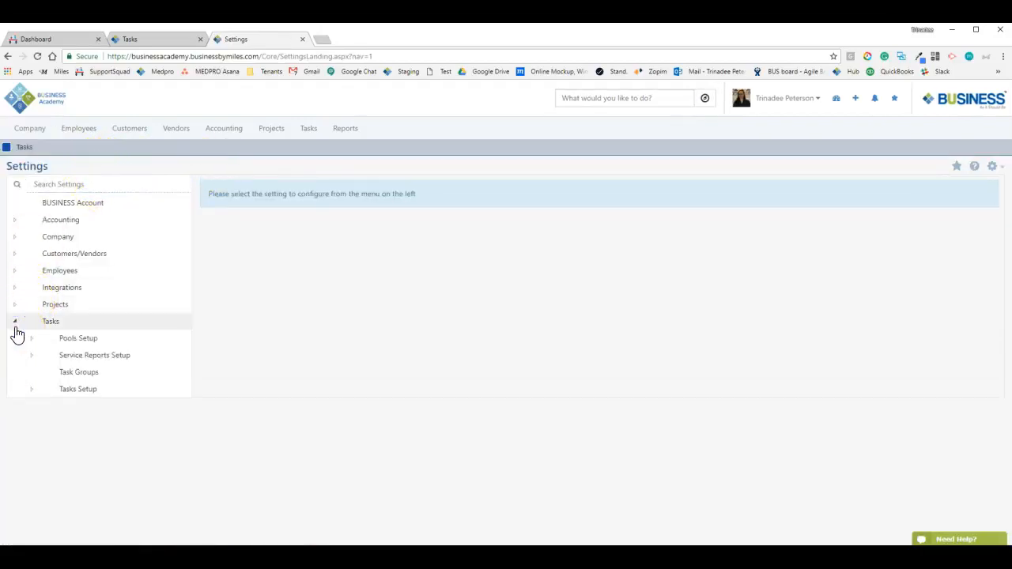
click(50, 391)
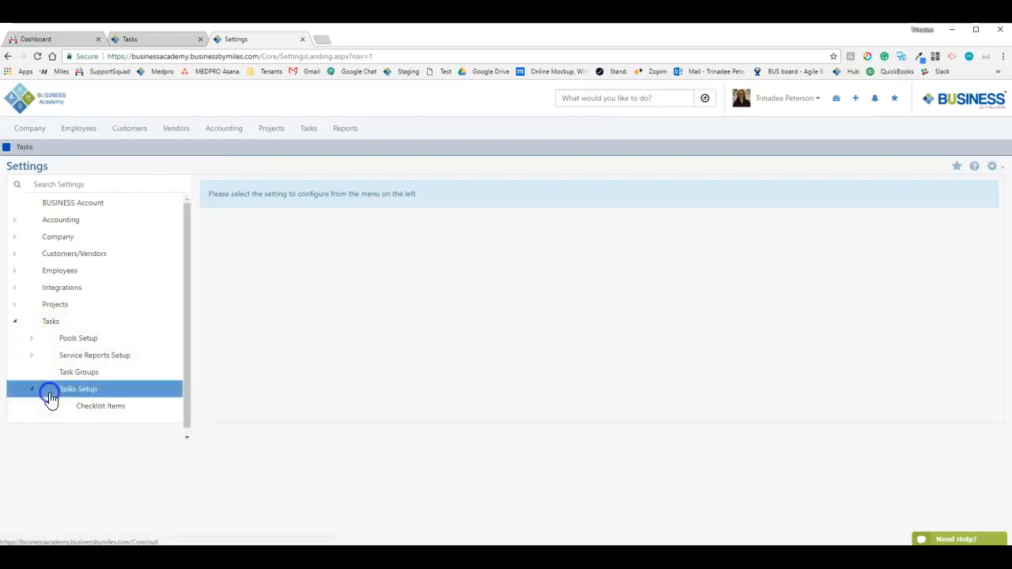
click(103, 444)
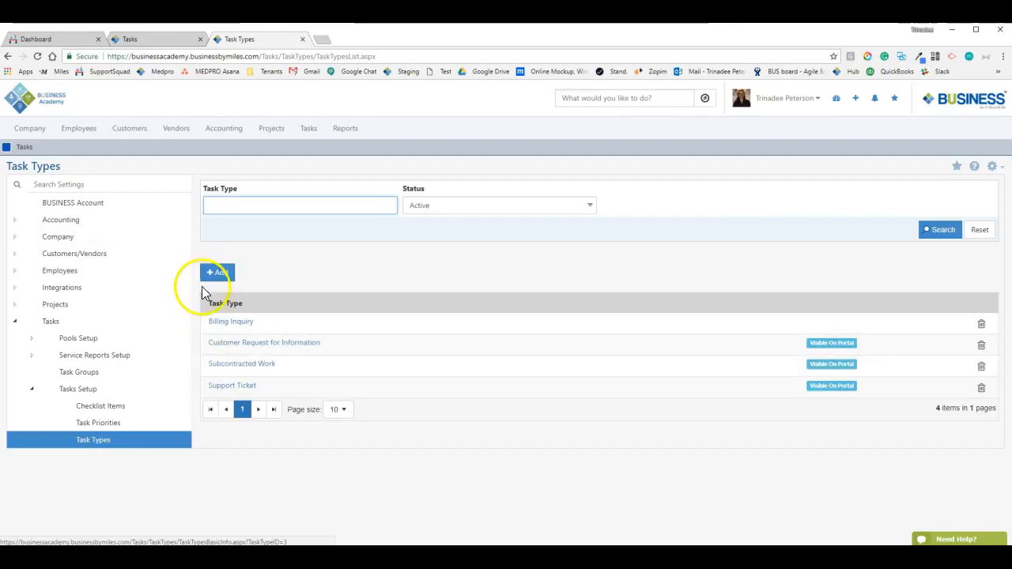
Add a new task type and fill its name with 'Support Ticket' from the autocomplete
click(221, 274)
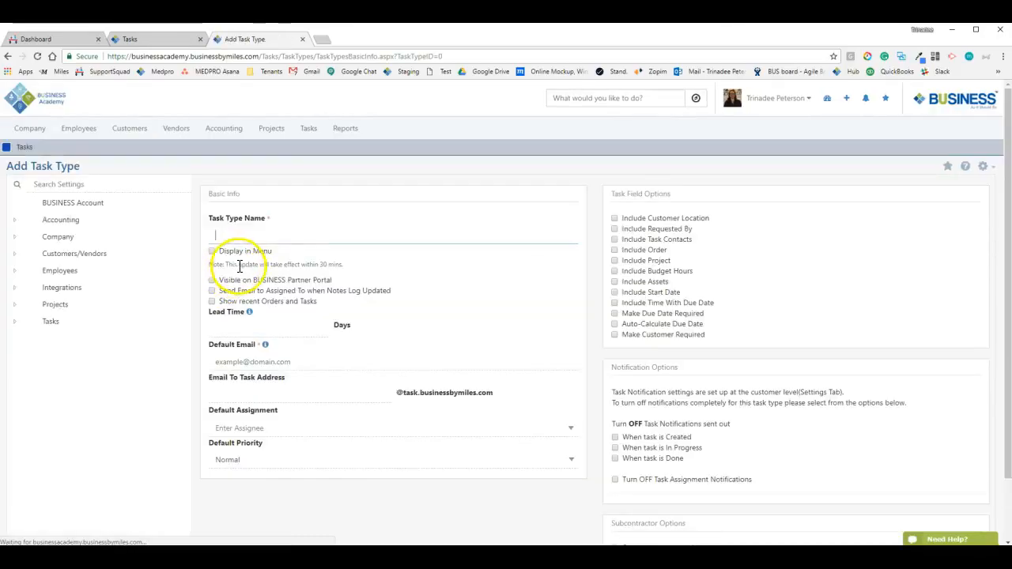
click(286, 234)
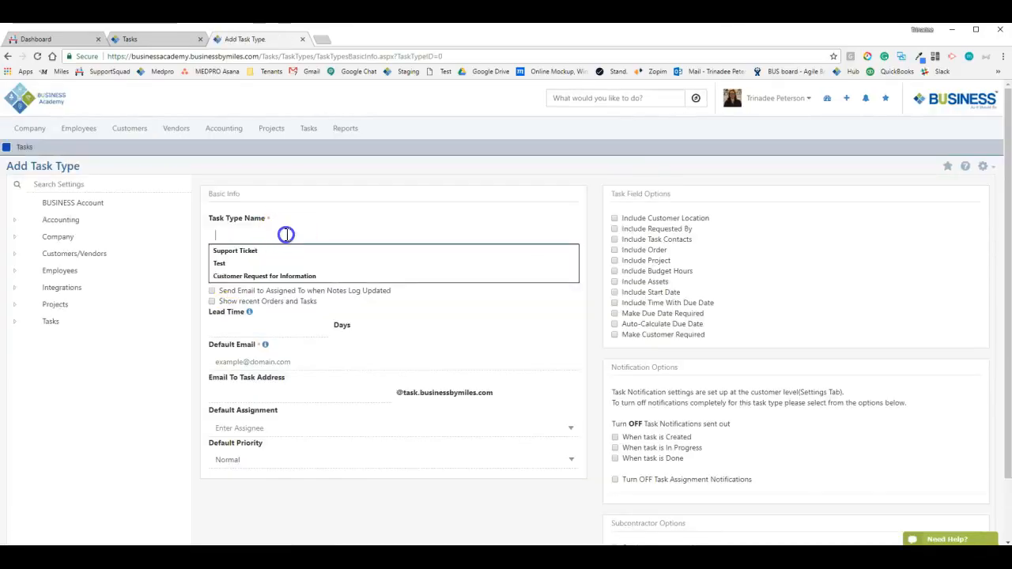
click(240, 251)
click(283, 236)
click(303, 225)
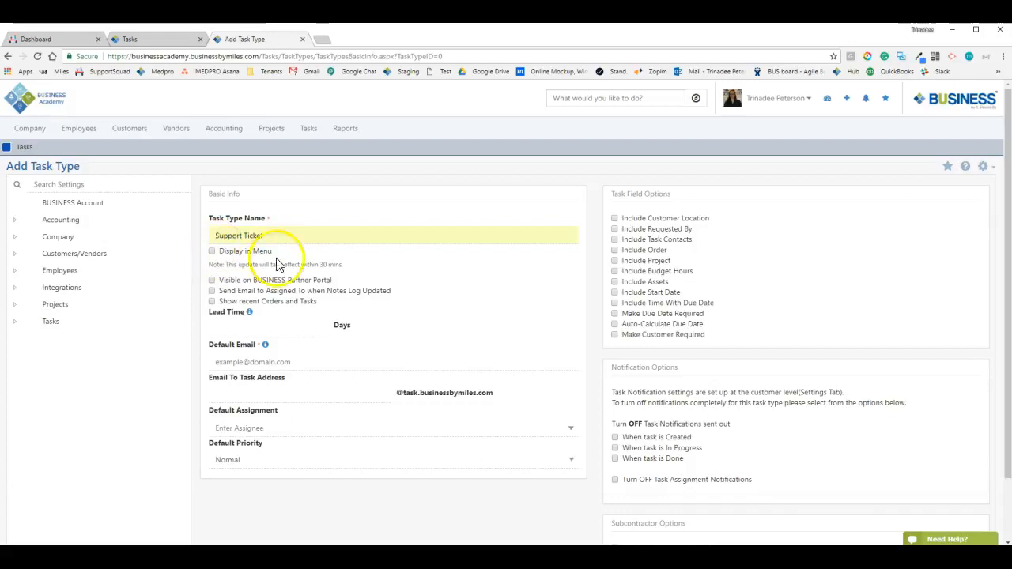
click(310, 130)
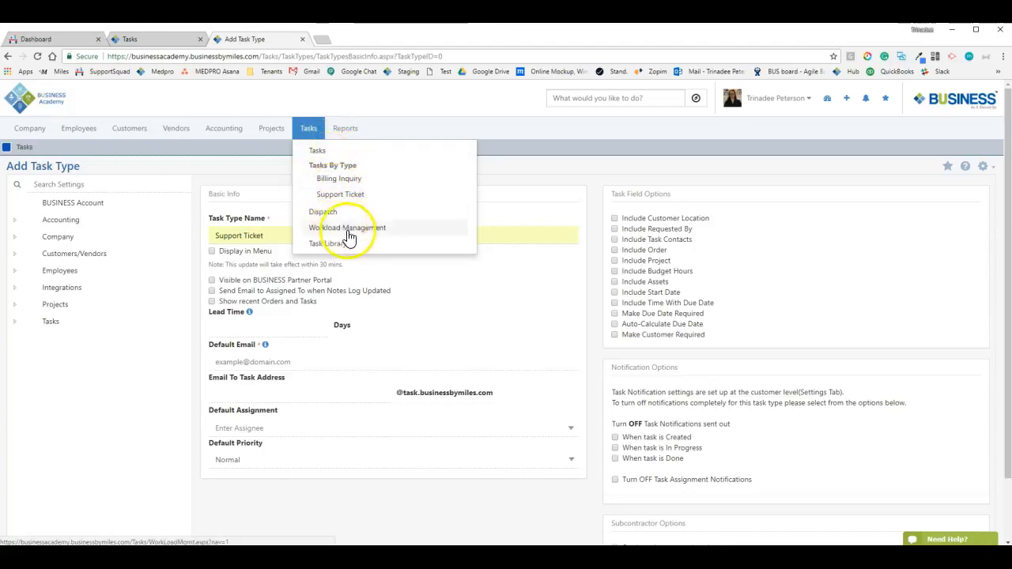
click(489, 291)
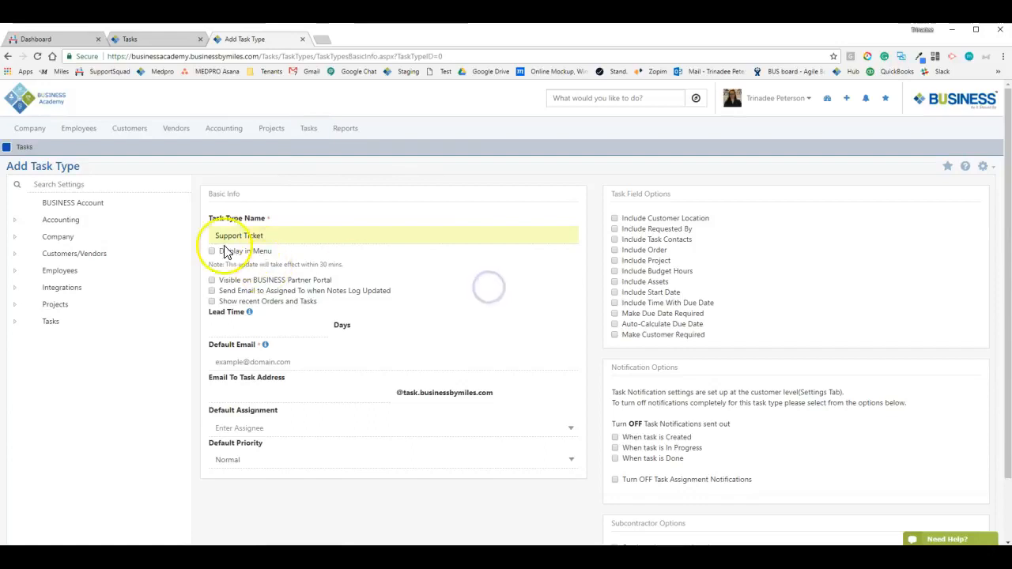
click(308, 129)
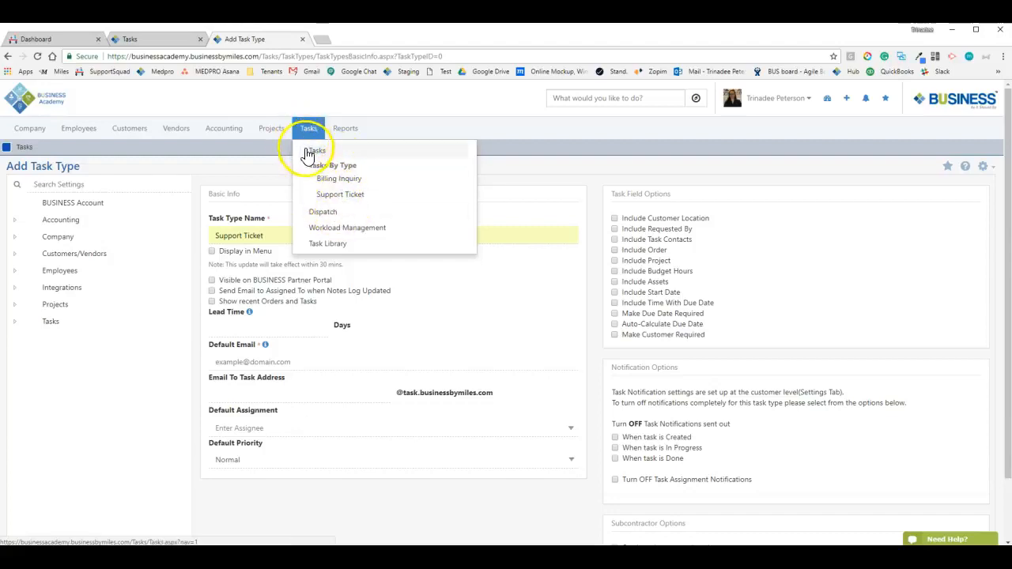
click(267, 191)
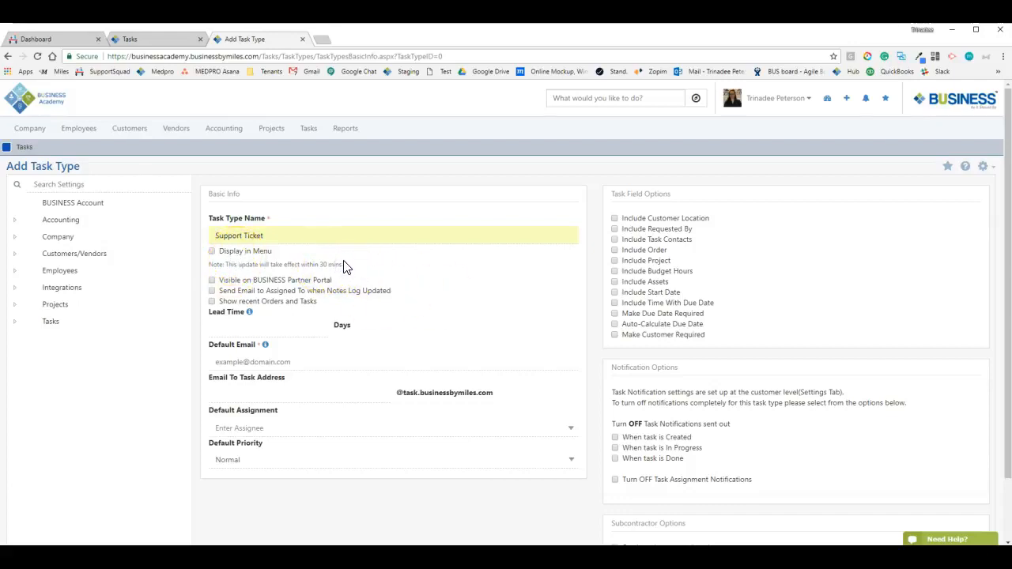
click(348, 129)
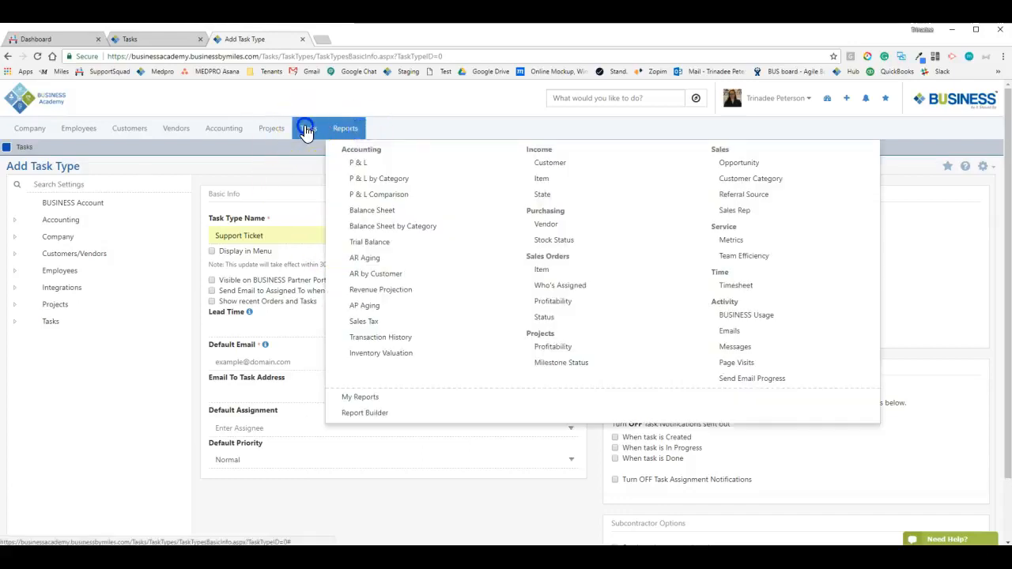
click(306, 128)
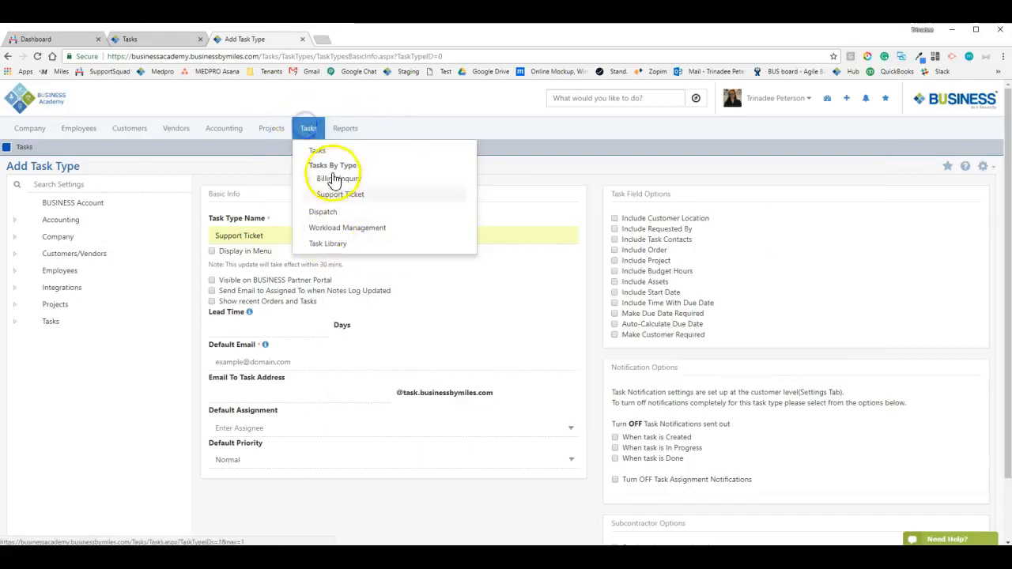
click(234, 267)
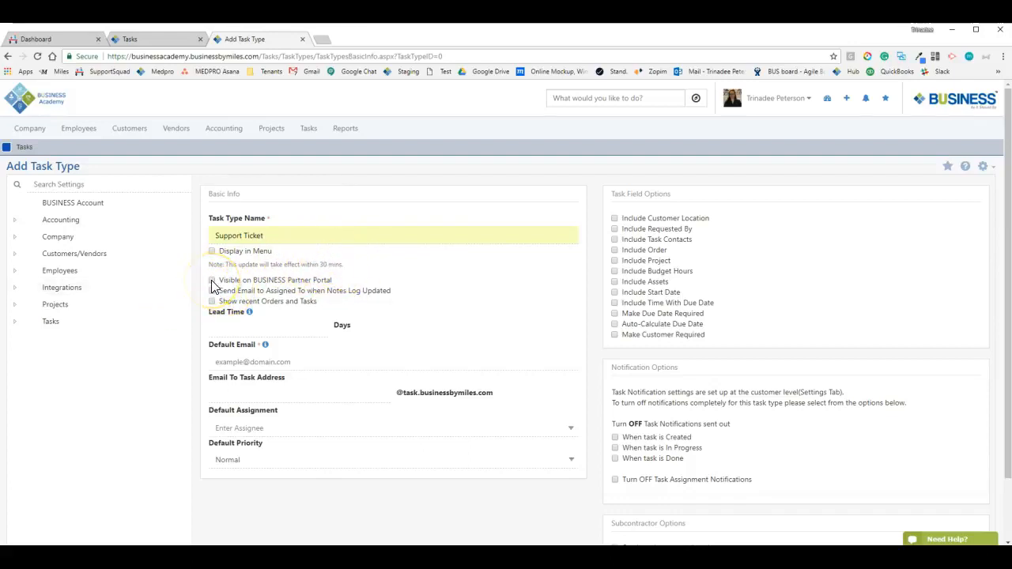
Tick Visible on BUSINESS Partner Portal and Allow Contacts To Create Tasks, then dismiss the chat popup
click(211, 280)
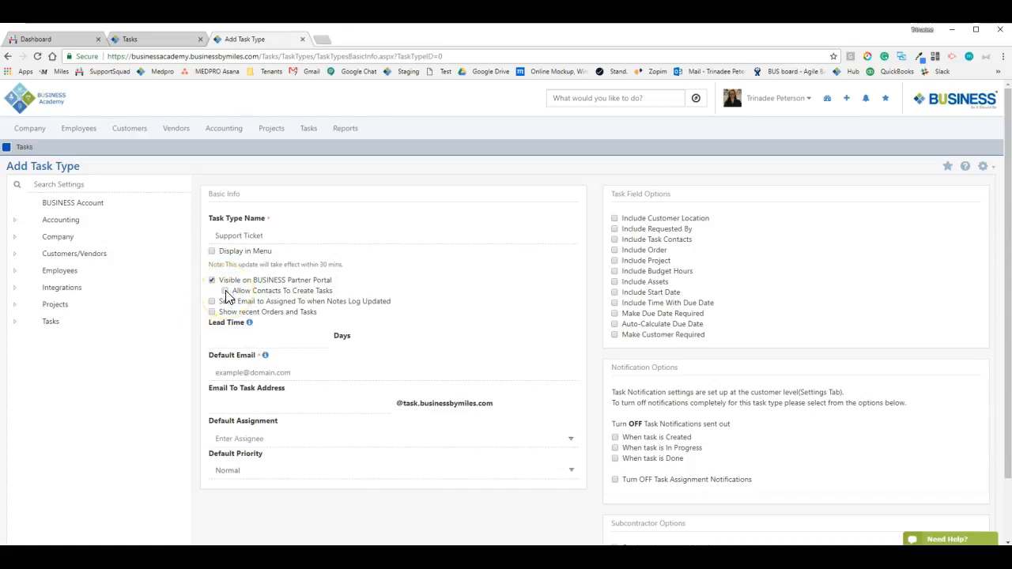
click(242, 293)
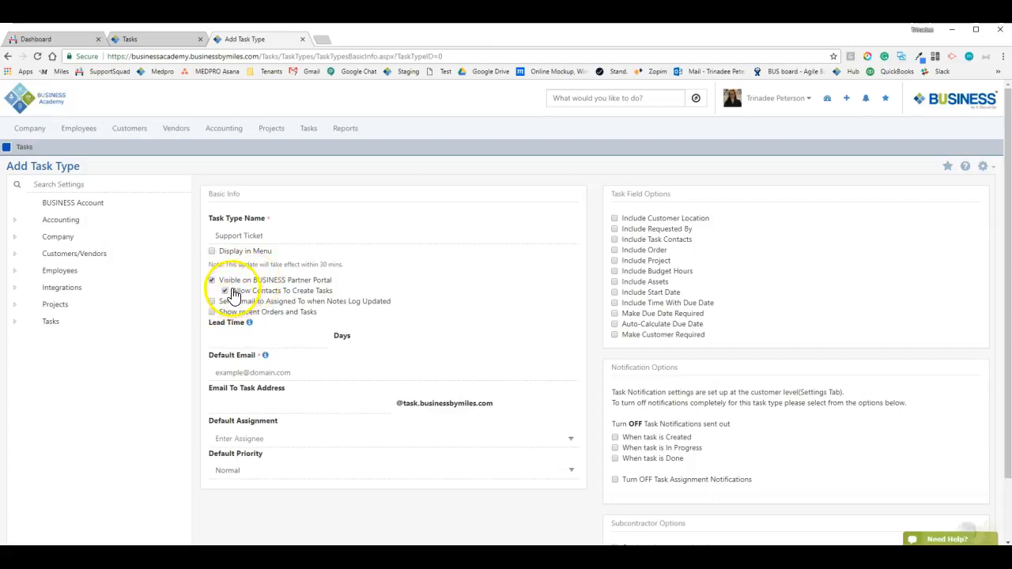
click(1001, 530)
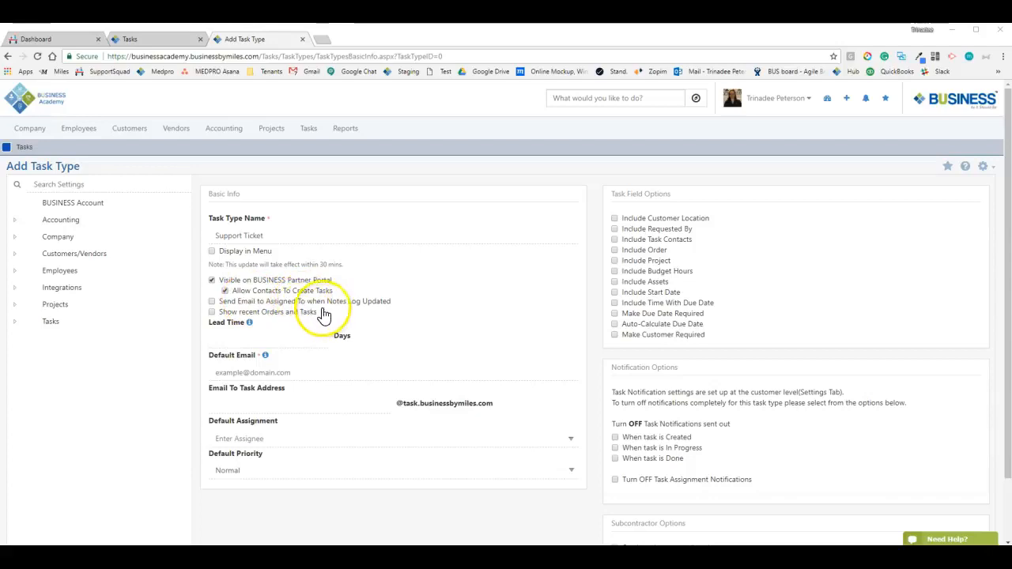
Open task #5, add a colleague as assignee, and reassign an existing assignee to another colleague
click(158, 45)
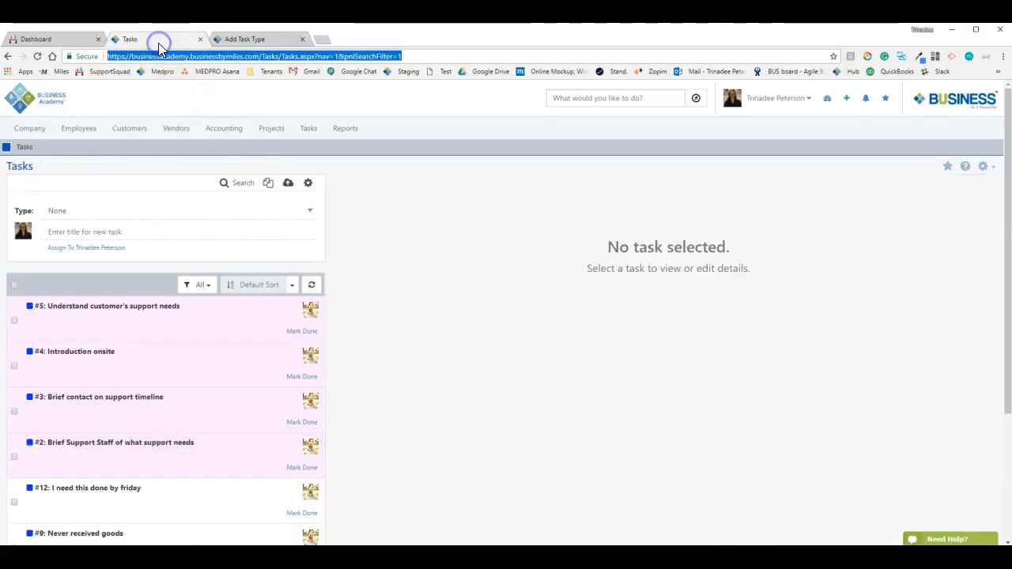
click(181, 305)
click(773, 353)
text(trinade)
click(787, 380)
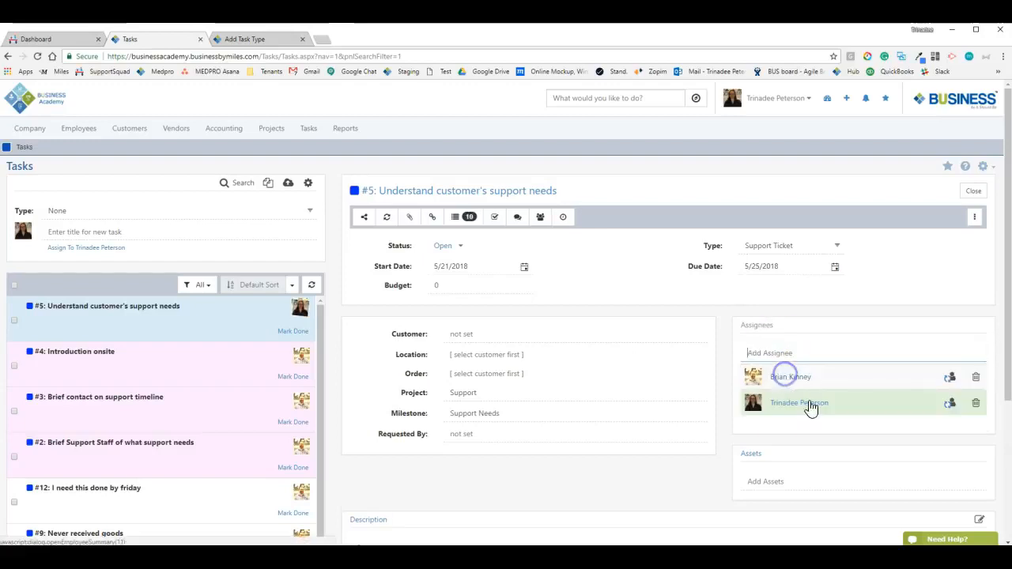
click(950, 378)
text(daniella)
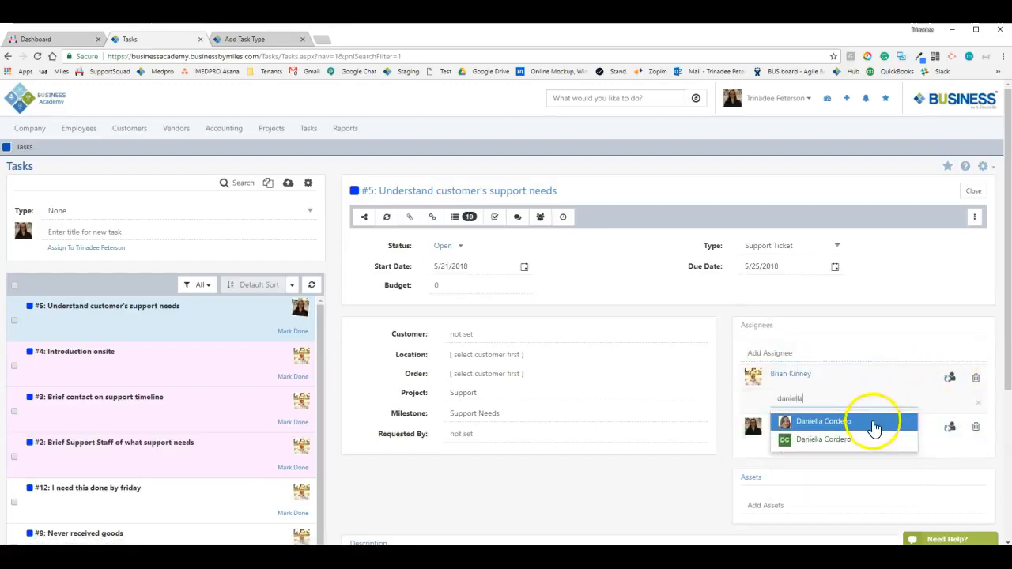
click(871, 425)
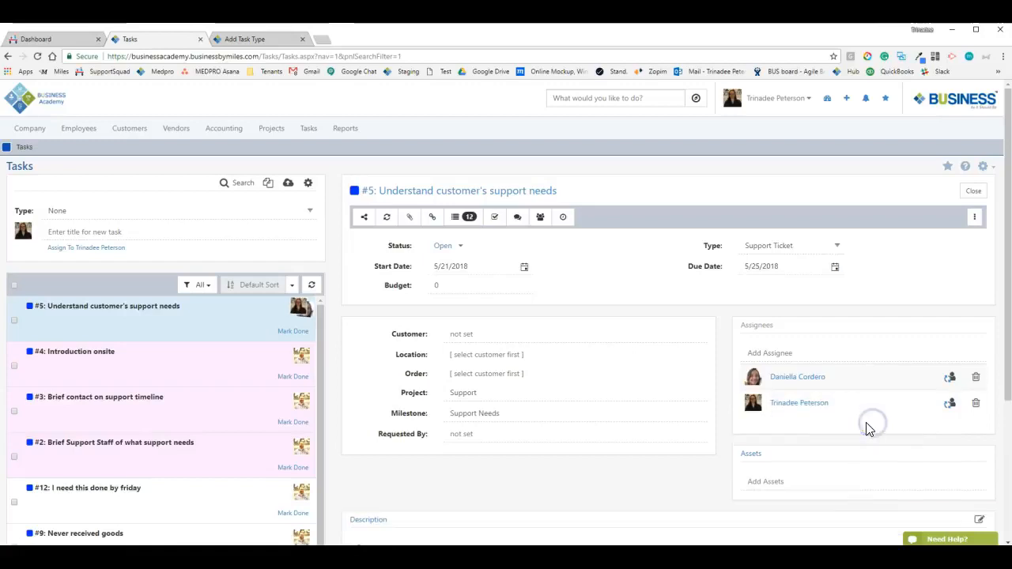
Add the note 'This is a note' to task #5
click(256, 39)
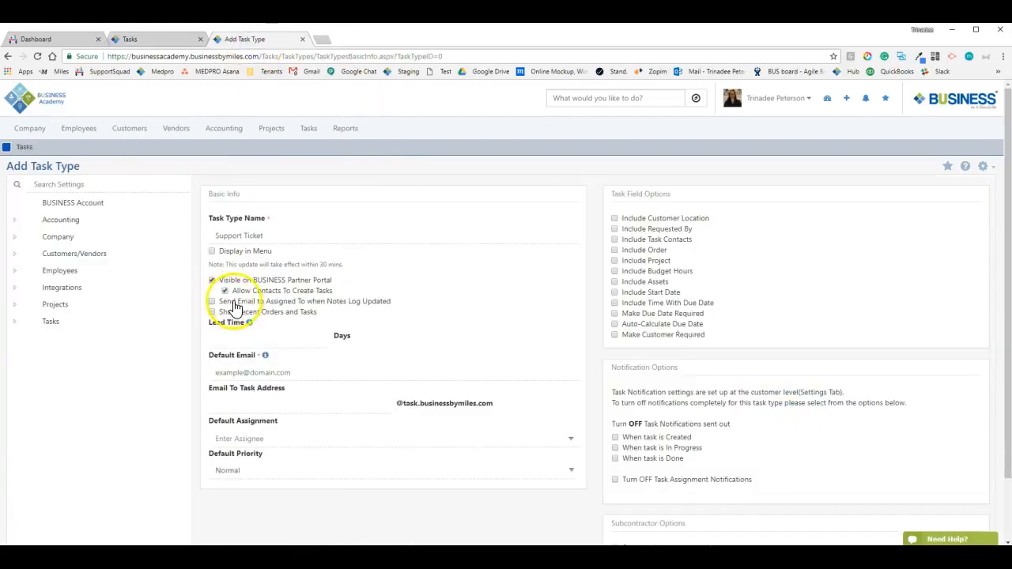
click(150, 38)
scroll(439, 390, down, 1)
scroll(439, 390, down, 2)
click(415, 486)
text(This is a note)
key(Return)
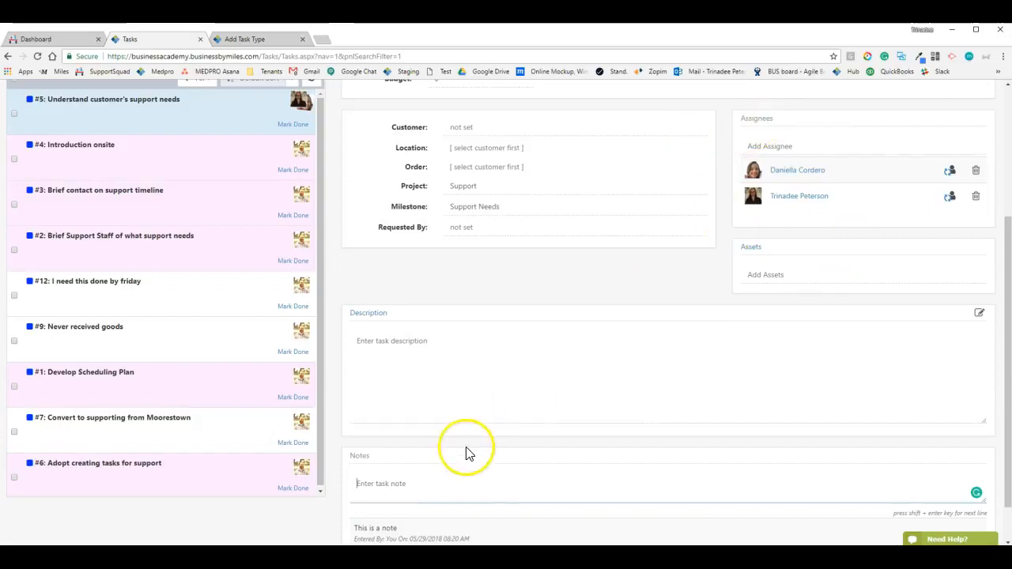
scroll(443, 466, down, 1)
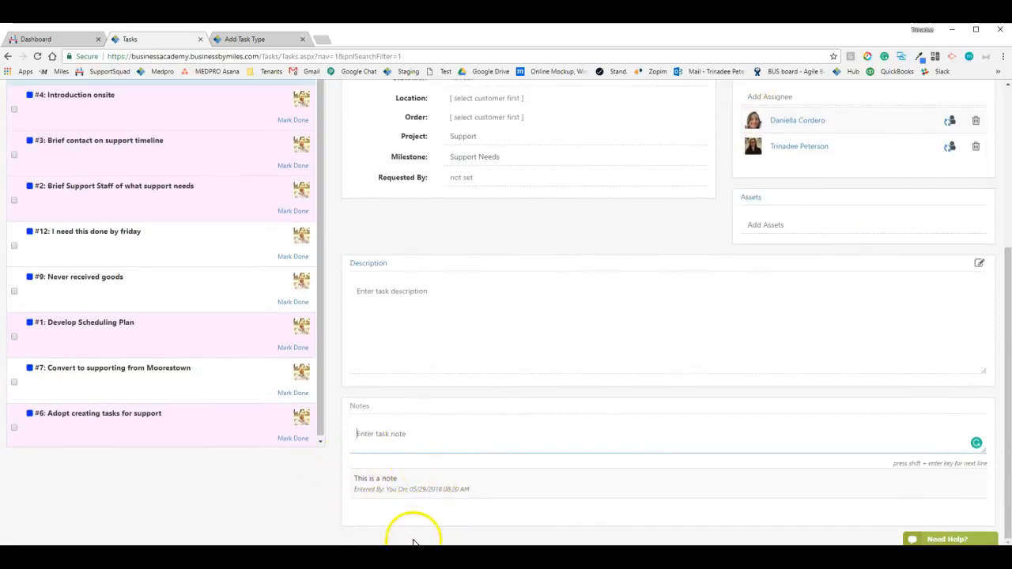
scroll(459, 488, up, 3)
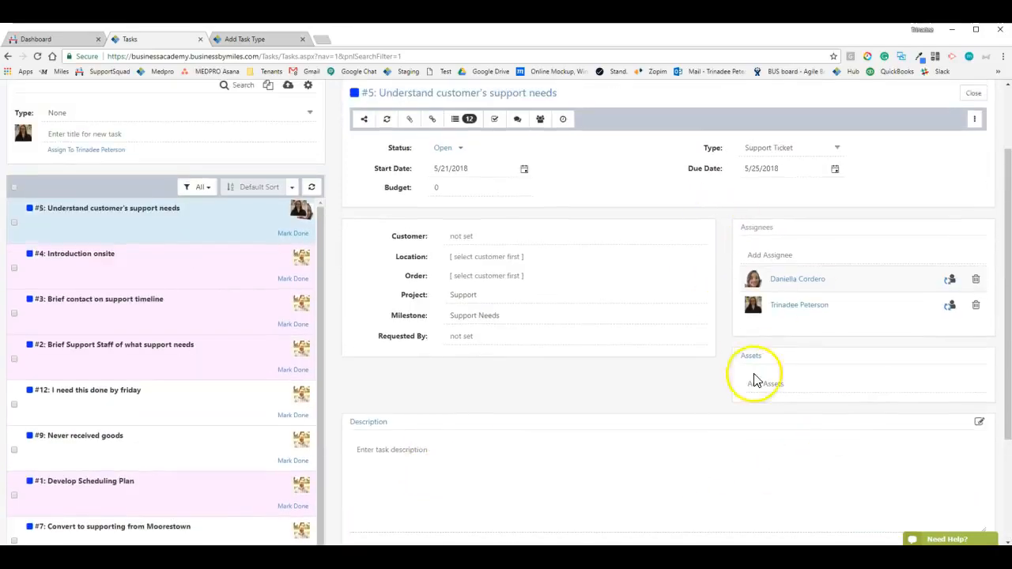
scroll(405, 347, down, 3)
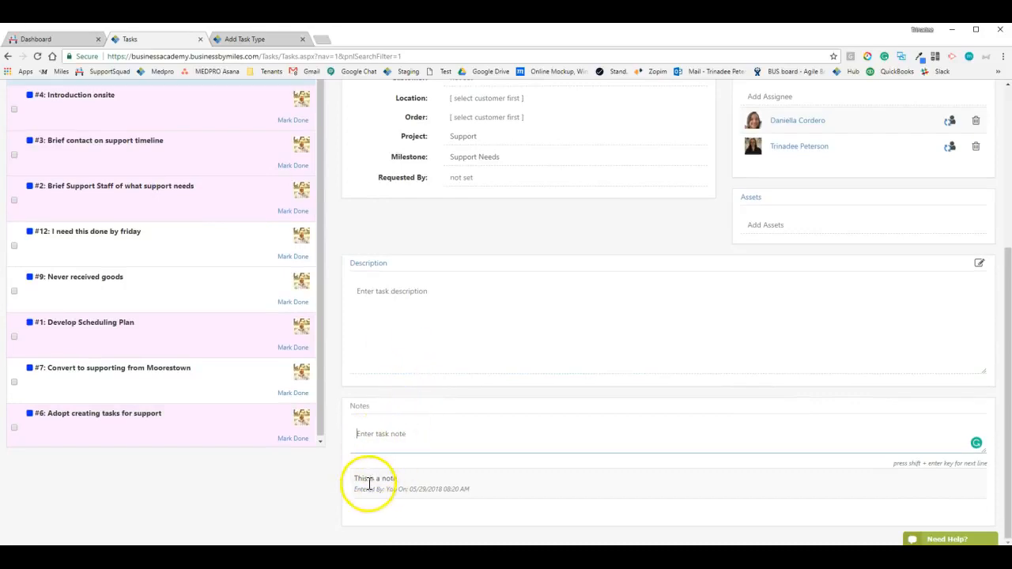
scroll(625, 363, up, 1)
scroll(624, 362, up, 3)
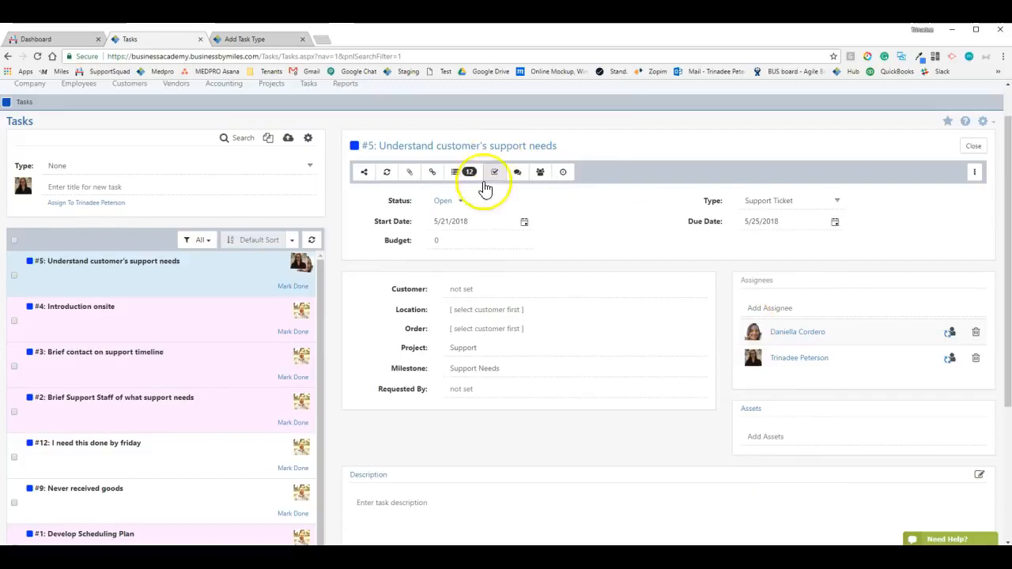
scroll(432, 427, down, 3)
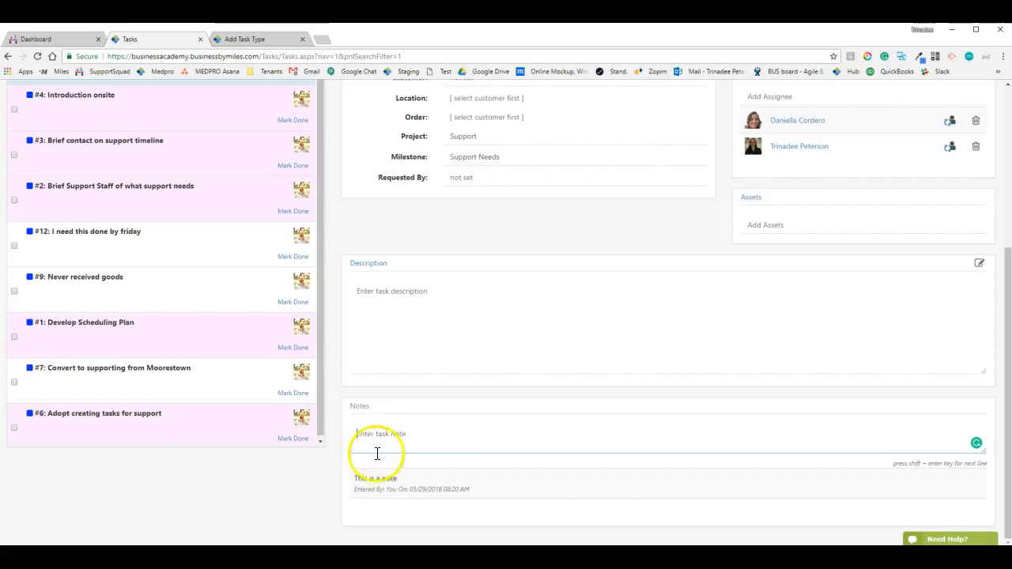
click(385, 491)
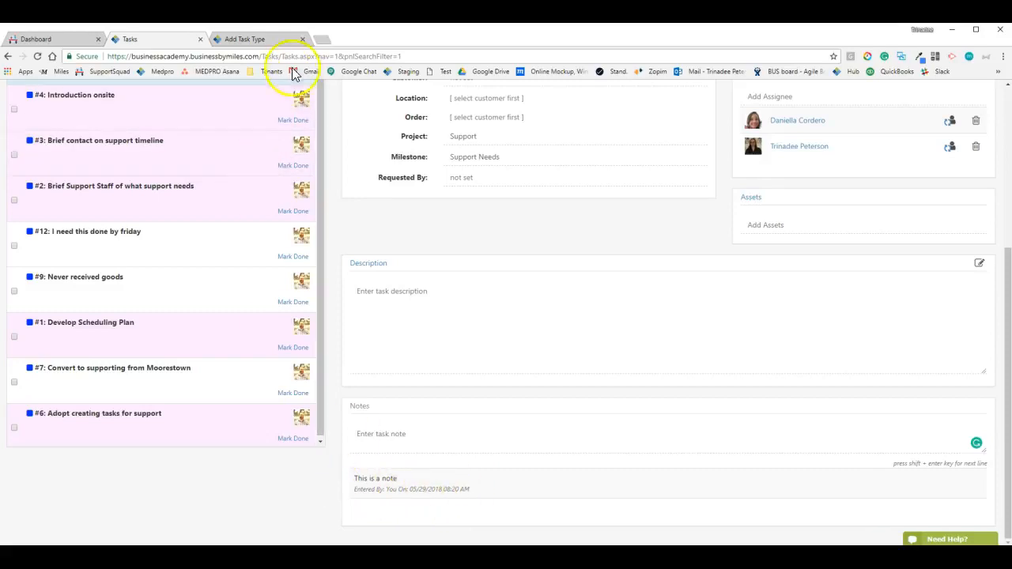
Enable 'Send Email to Assigned To when Notes Log Updated' and 'Show recent Orders and Tasks', leaving Lead Time empty
click(262, 40)
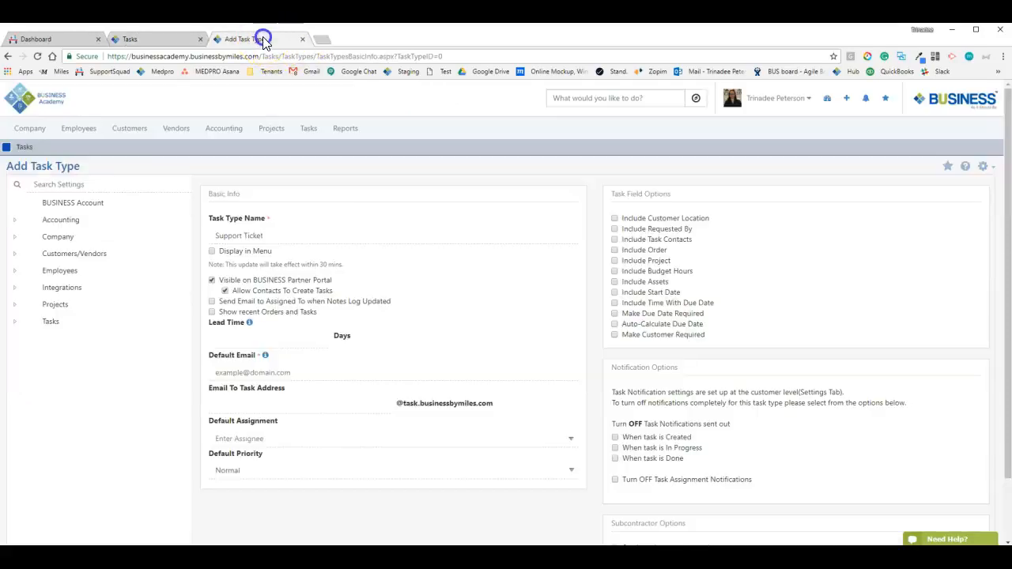
click(277, 302)
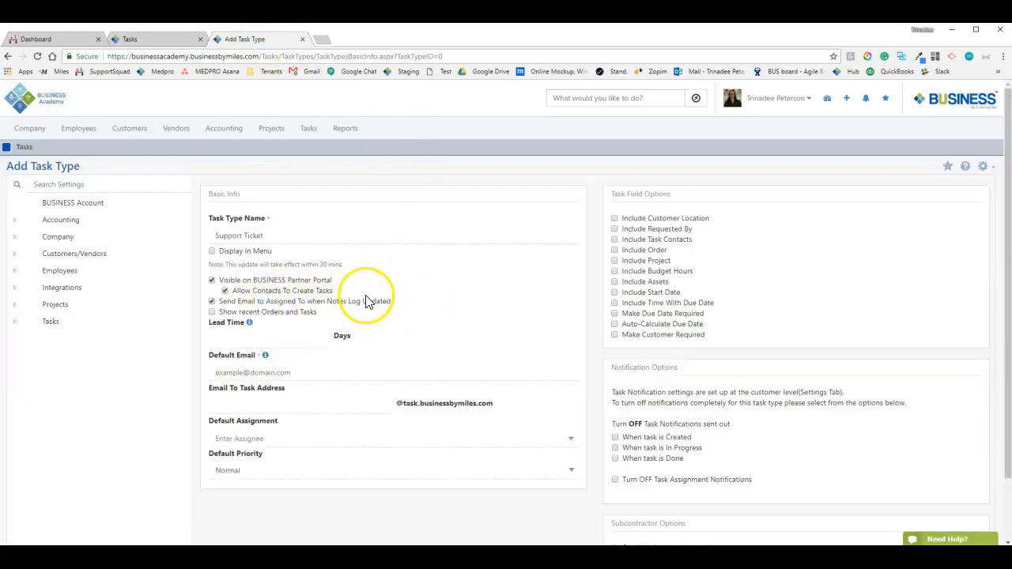
click(221, 312)
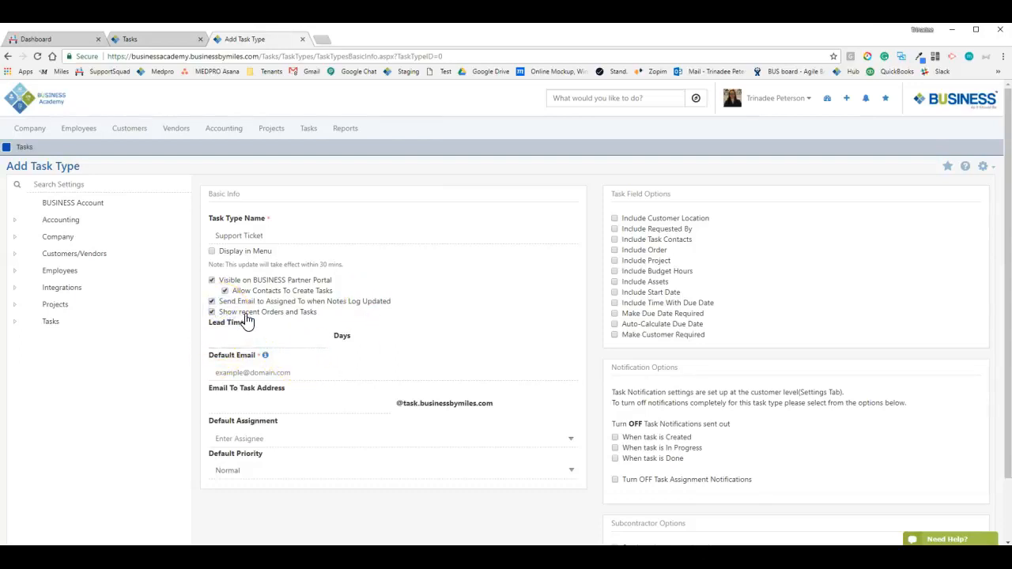
click(235, 314)
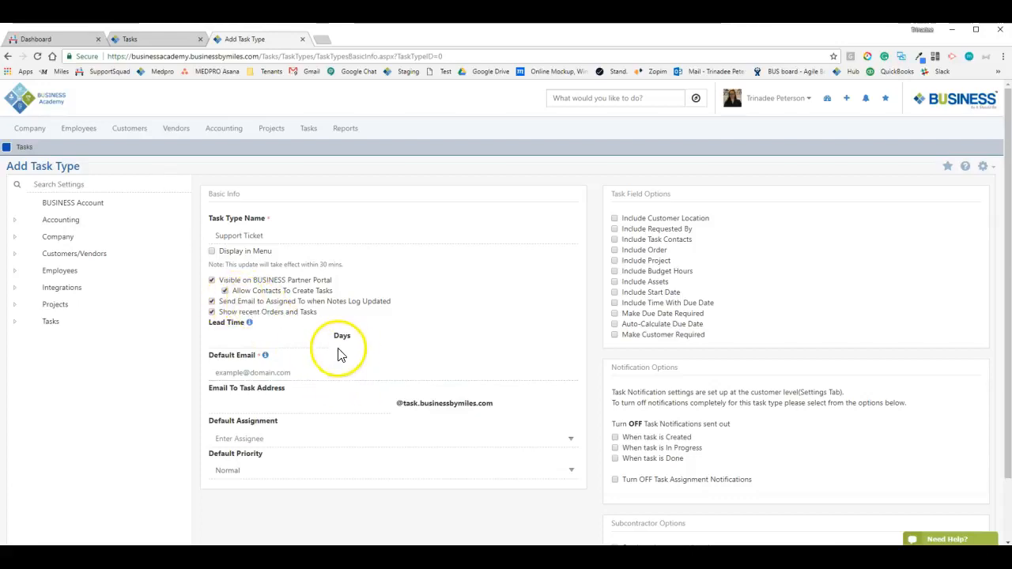
click(281, 340)
click(417, 342)
click(320, 332)
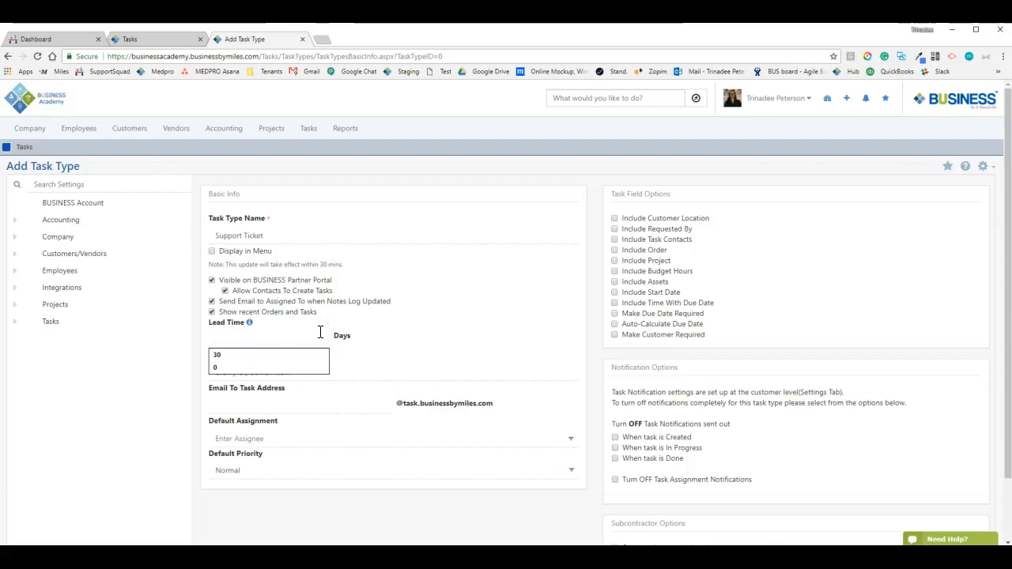
click(338, 338)
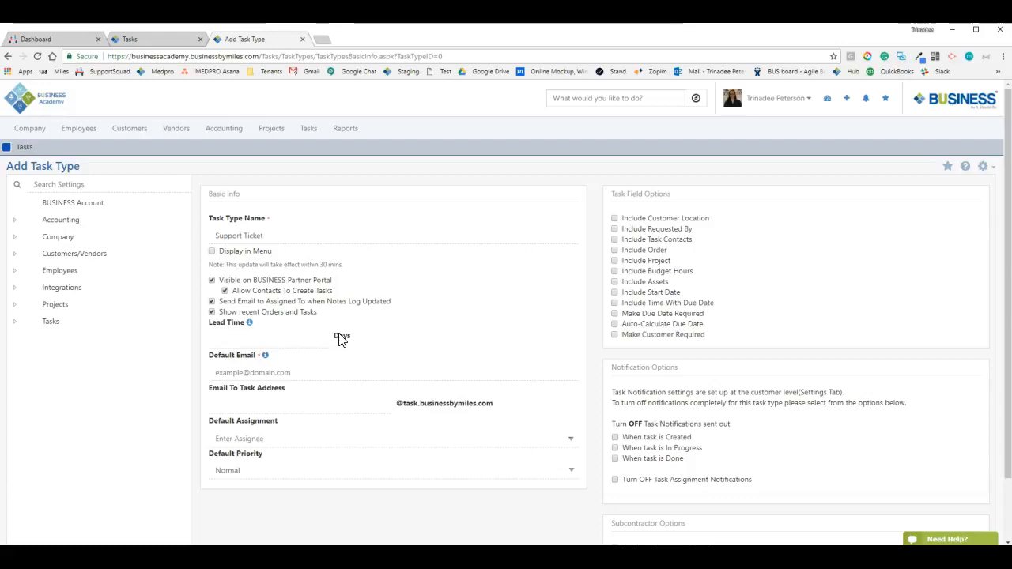
click(215, 324)
mouse_move(249, 330)
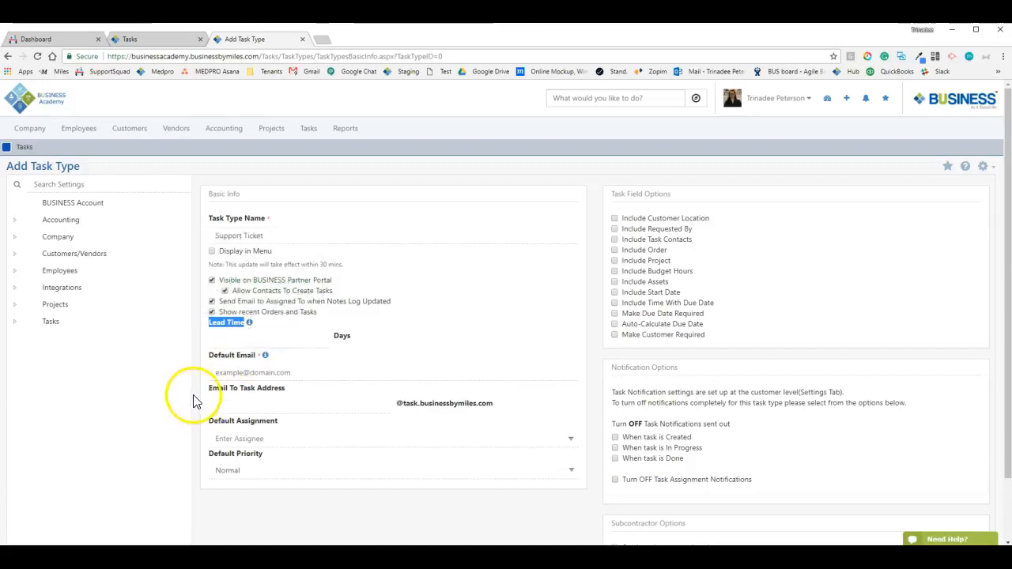
click(212, 361)
drag(248, 360, 264, 357)
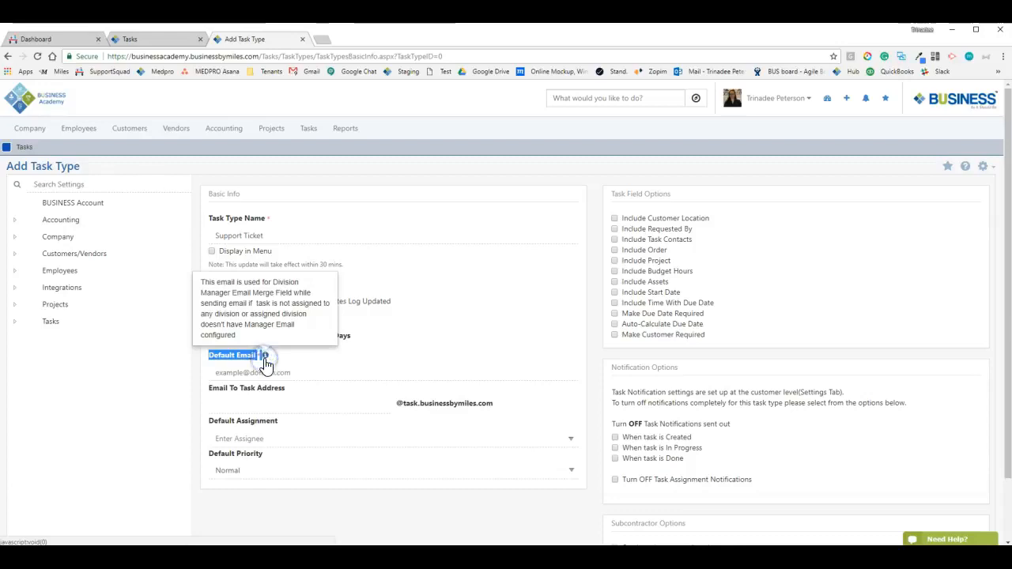
click(360, 376)
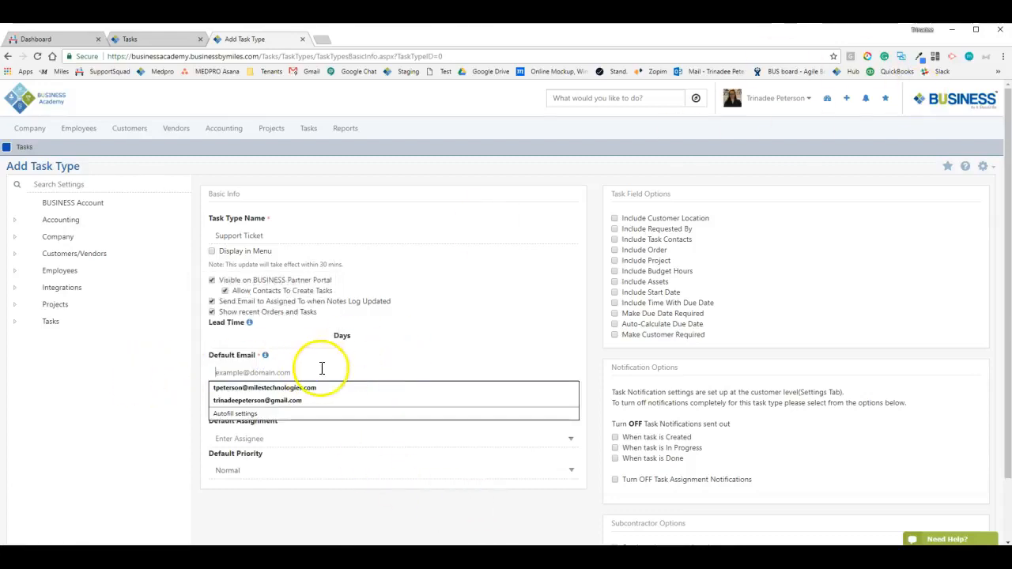
click(198, 359)
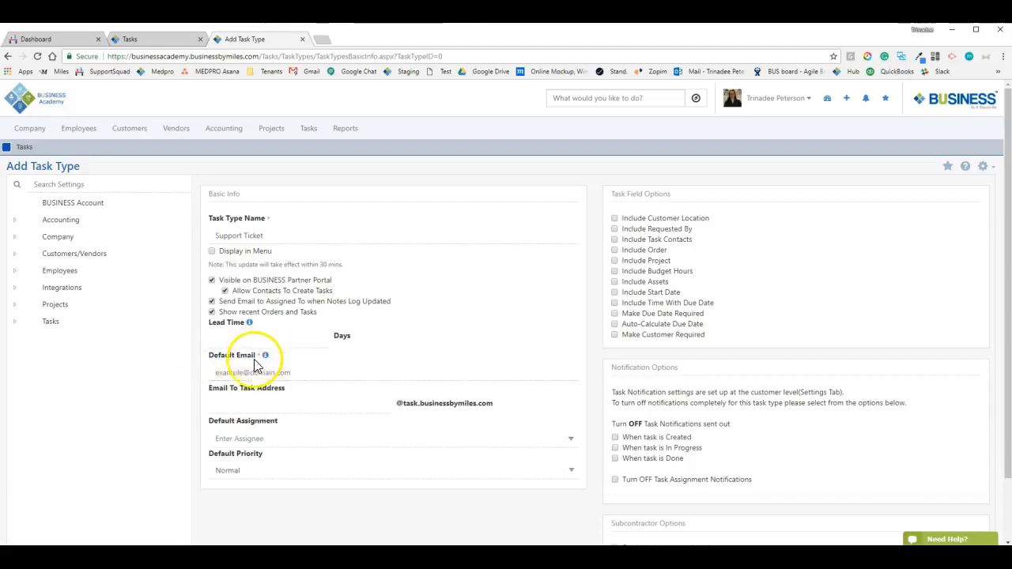
click(218, 372)
click(227, 359)
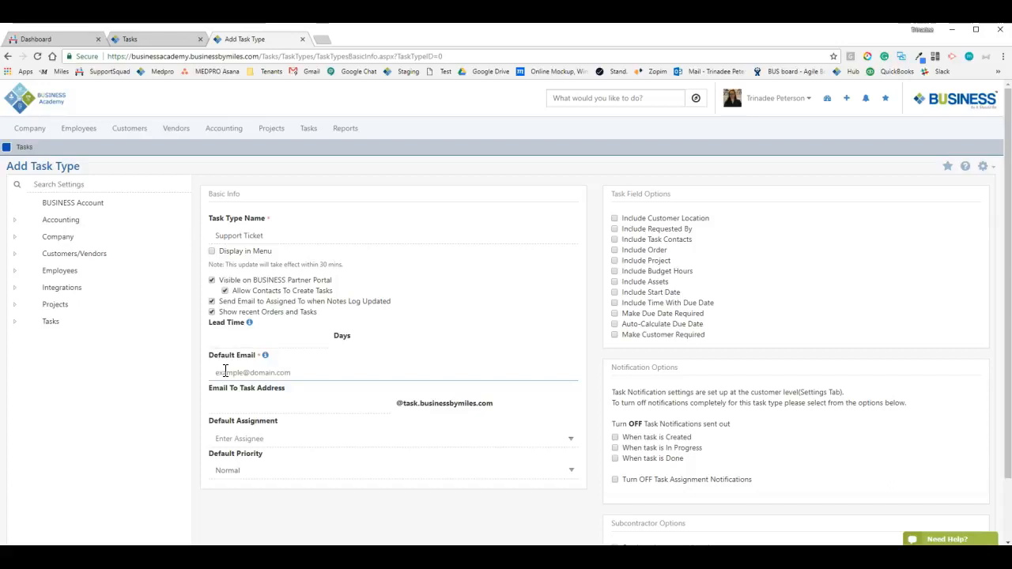
mouse_move(265, 356)
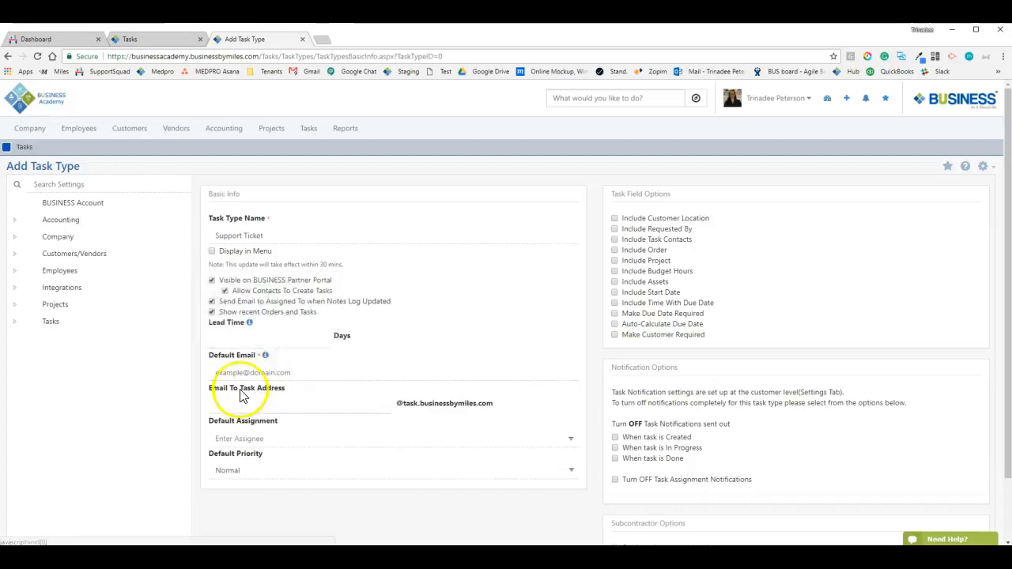
drag(209, 393, 305, 429)
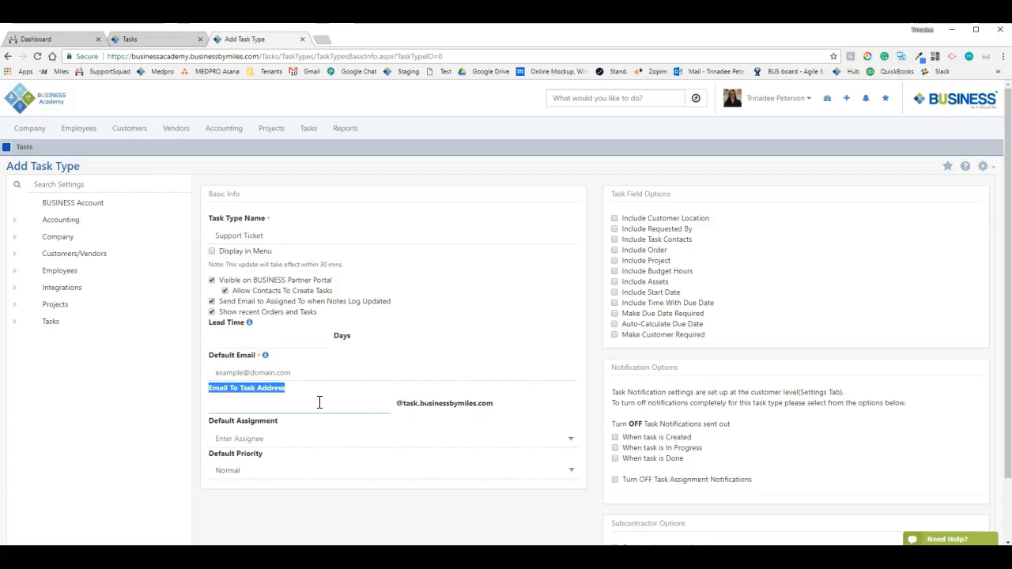
click(378, 408)
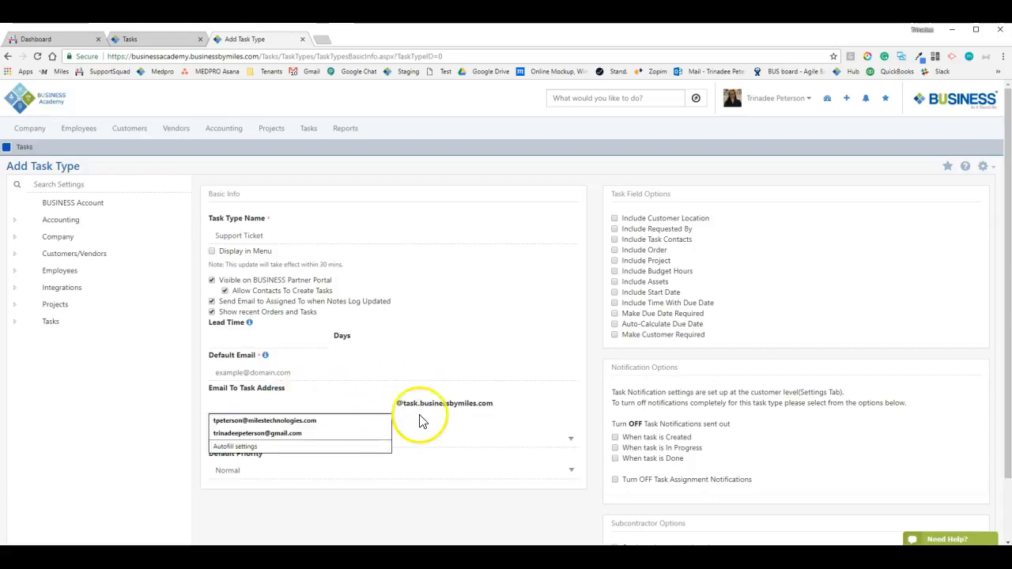
click(422, 410)
drag(399, 404, 500, 400)
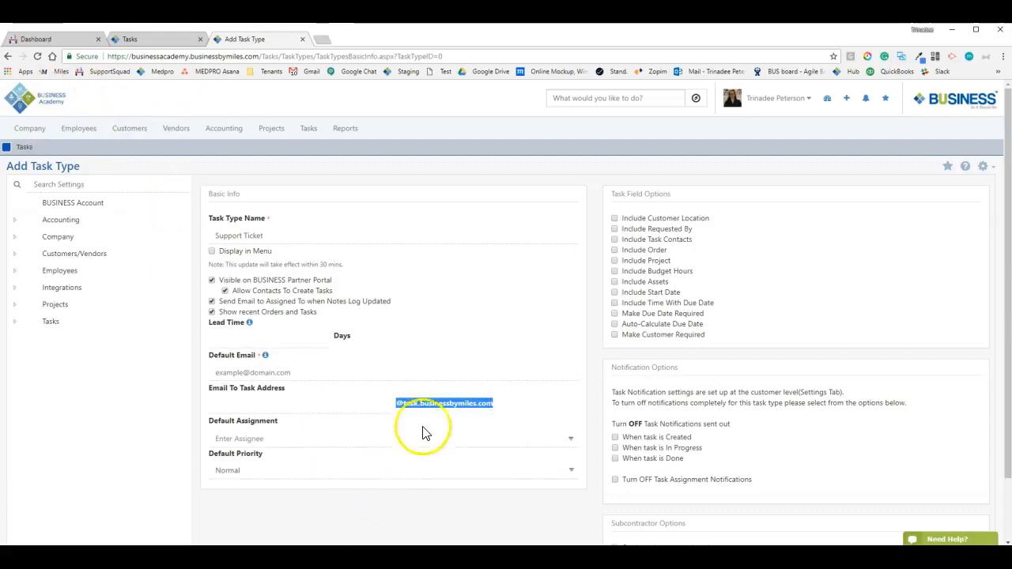
click(445, 404)
click(222, 401)
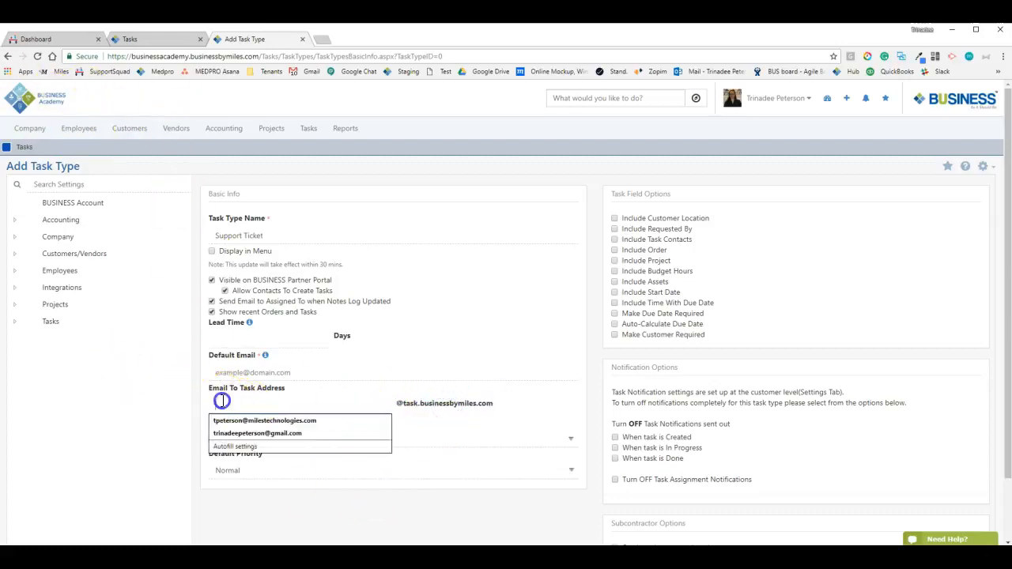
click(343, 390)
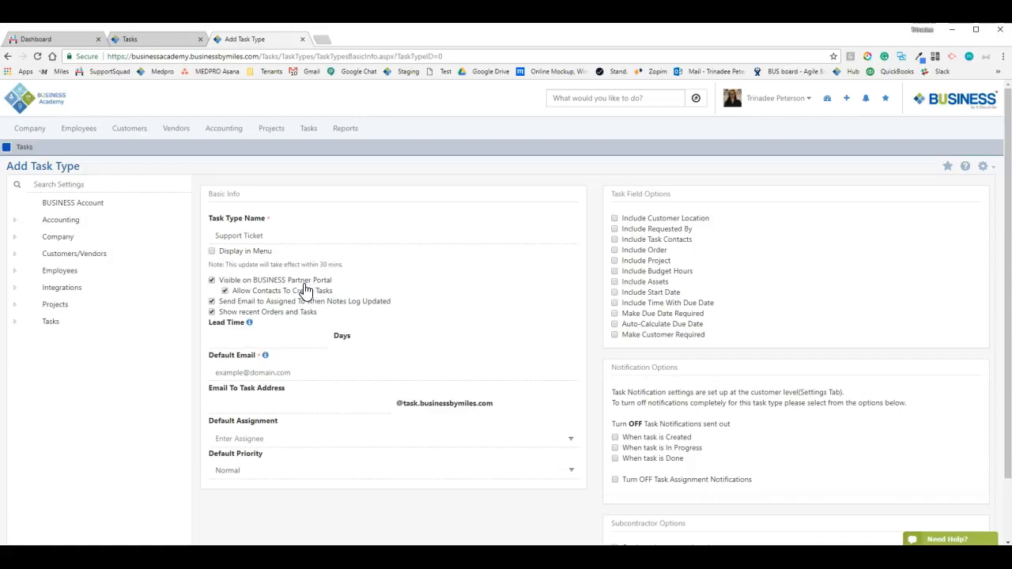
Enter BUSINESSSupport as the Email To Task Address, see it rejected as in use, and open developer tools
drag(194, 388, 300, 392)
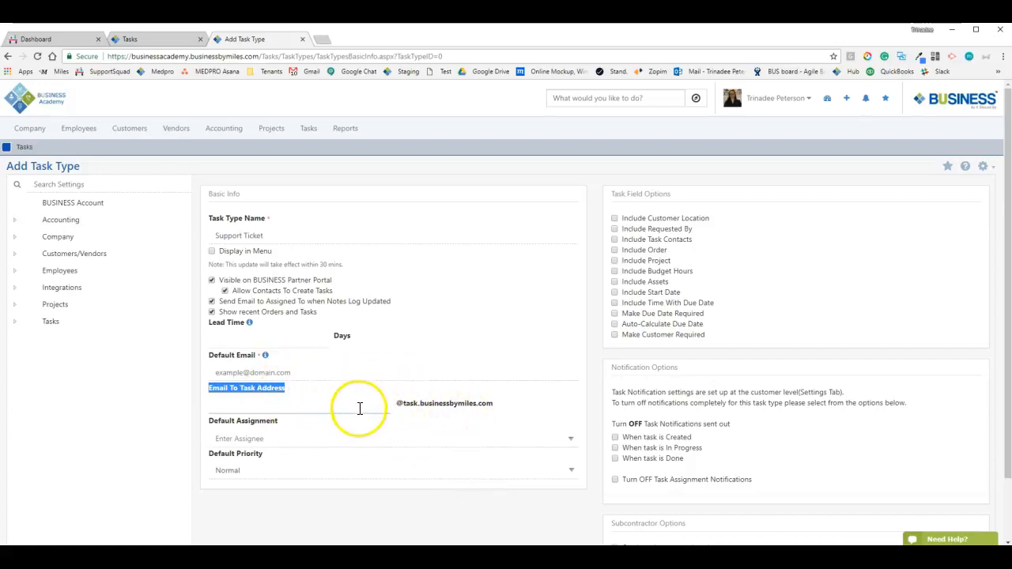
click(351, 408)
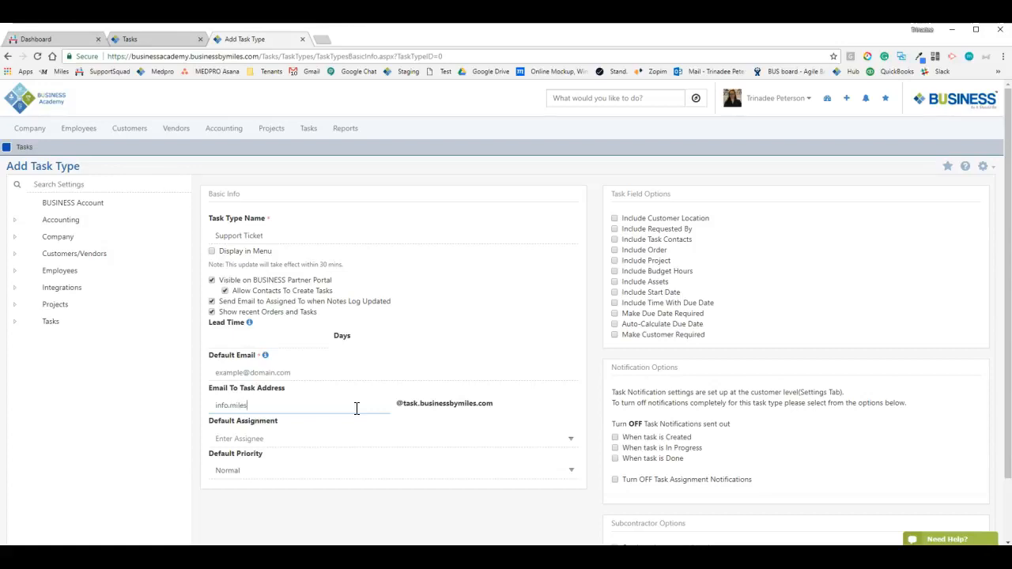
click(564, 405)
click(319, 407)
click(437, 418)
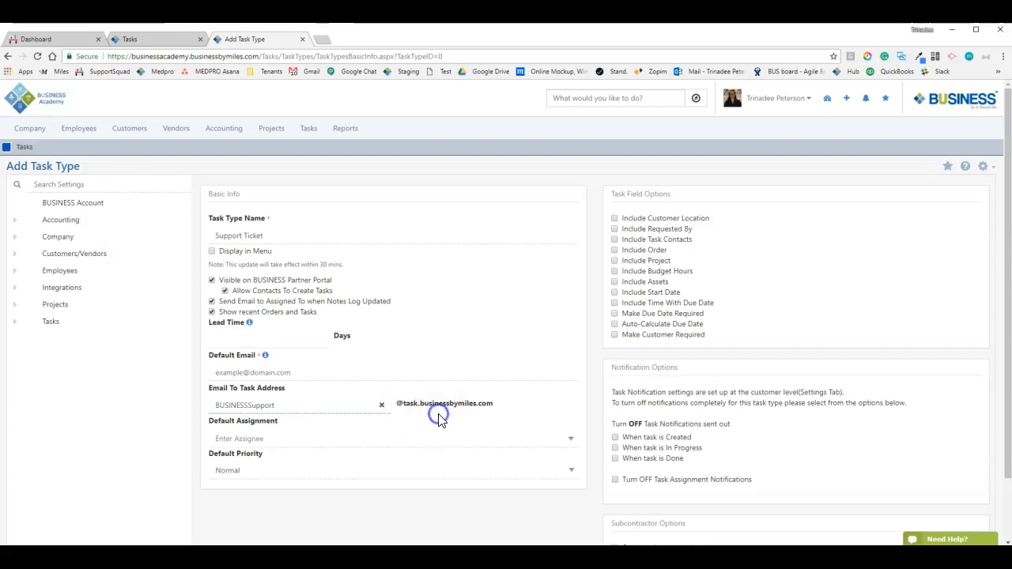
click(230, 405)
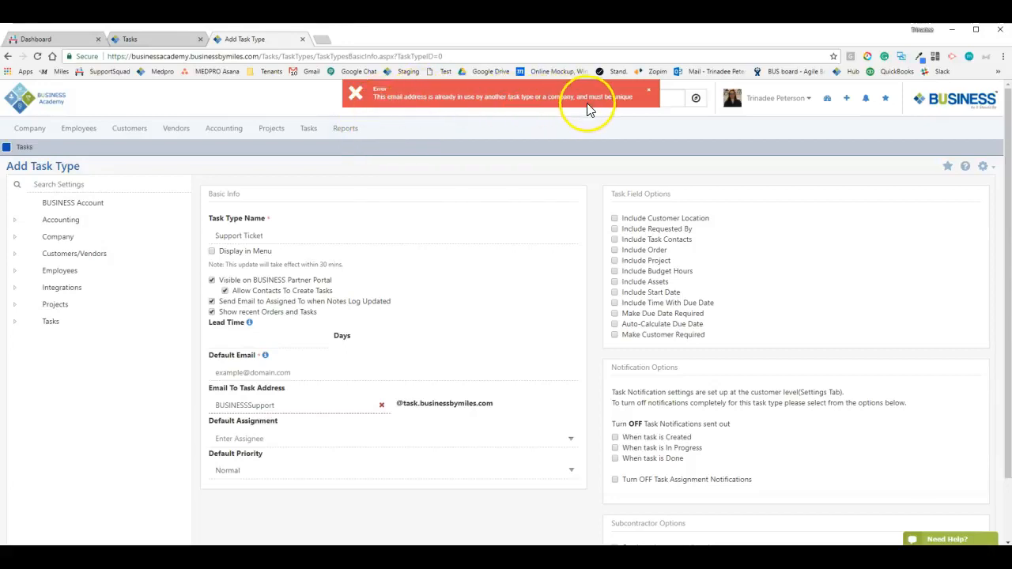
double_click(313, 411)
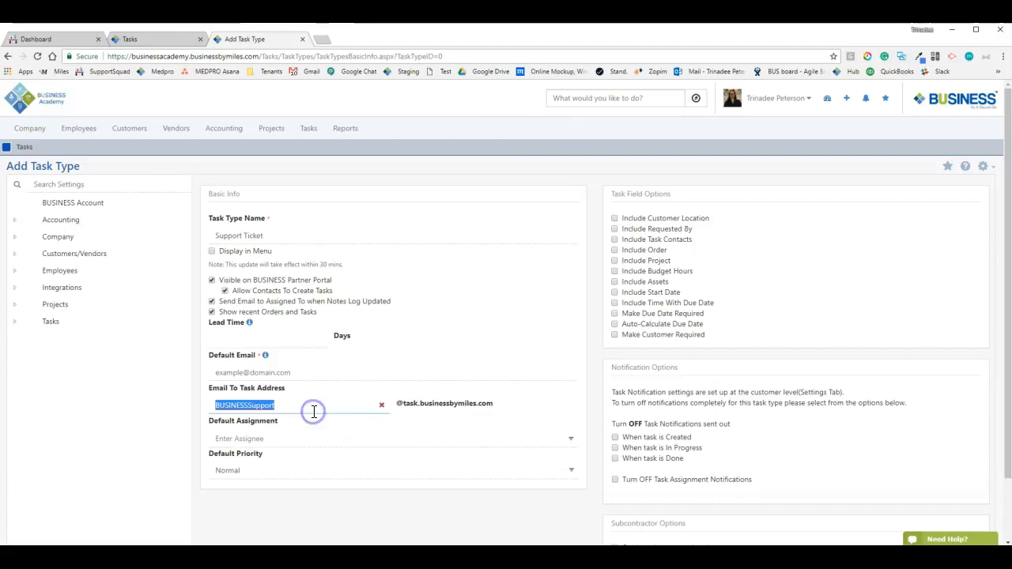
key(ctrl+shift+i)
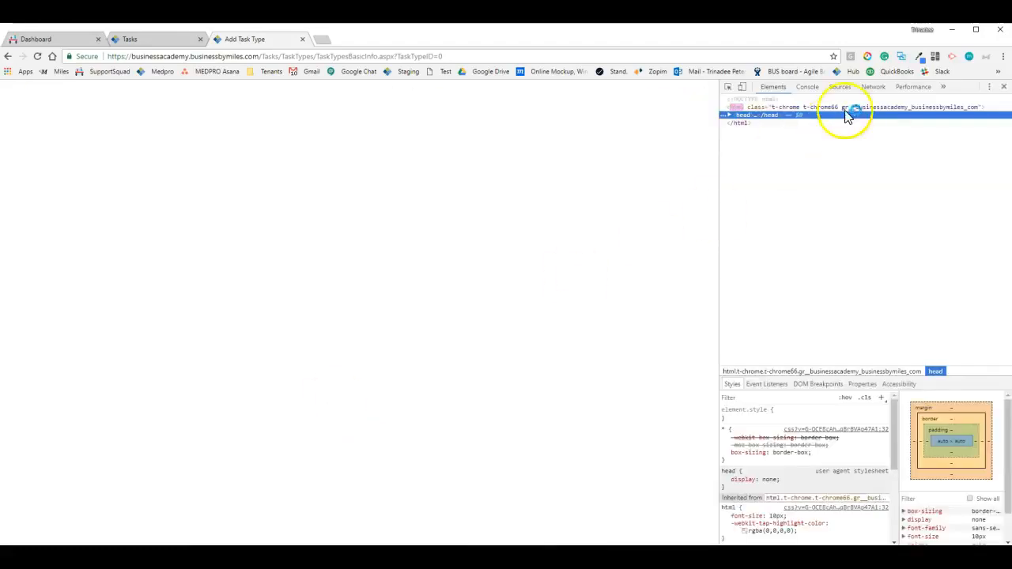
Close developer tools and reload the Add Task Type page, leaving only default priority Normal set
click(1003, 87)
click(245, 162)
click(277, 193)
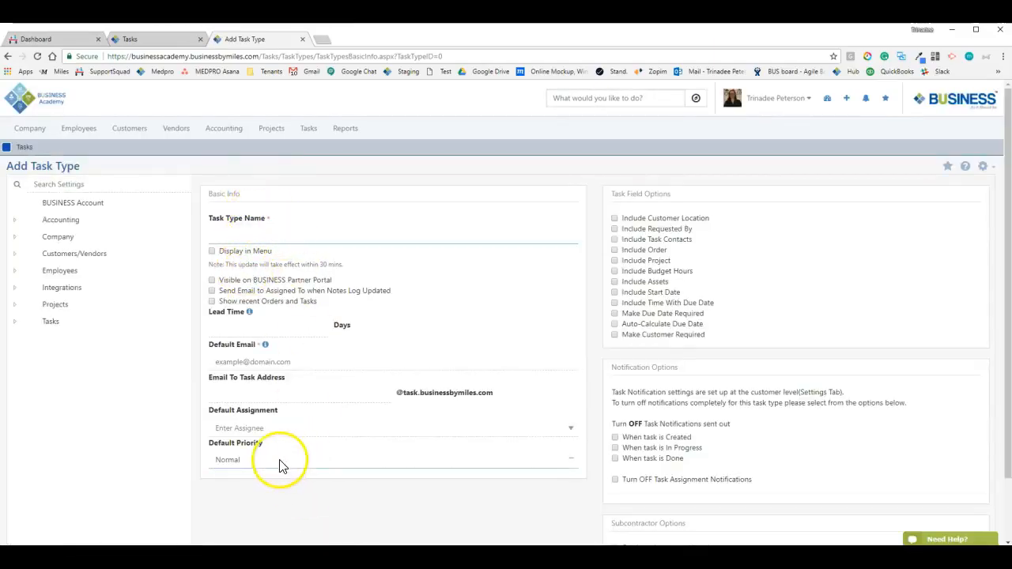
scroll(261, 474, down, 1)
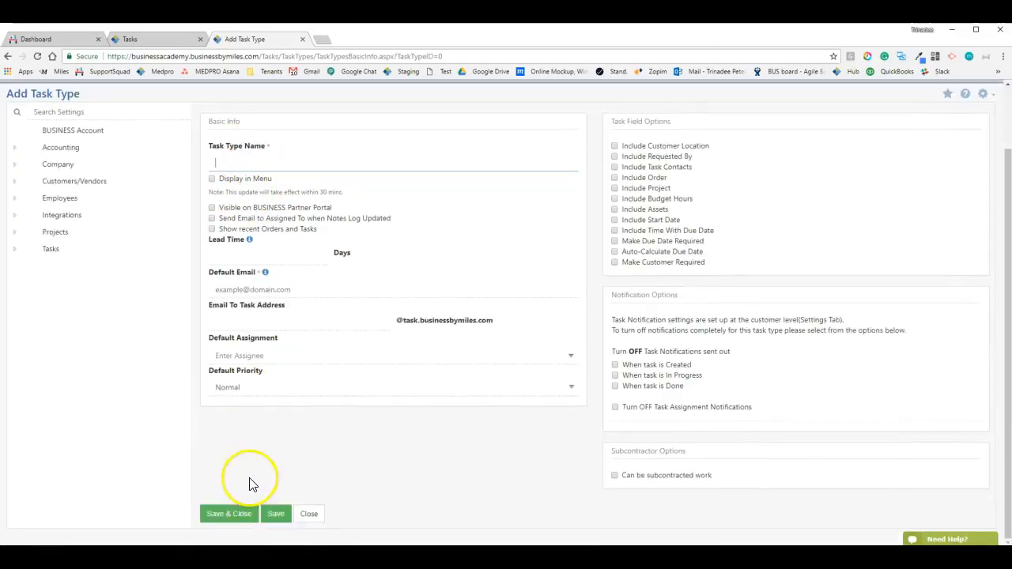
click(211, 340)
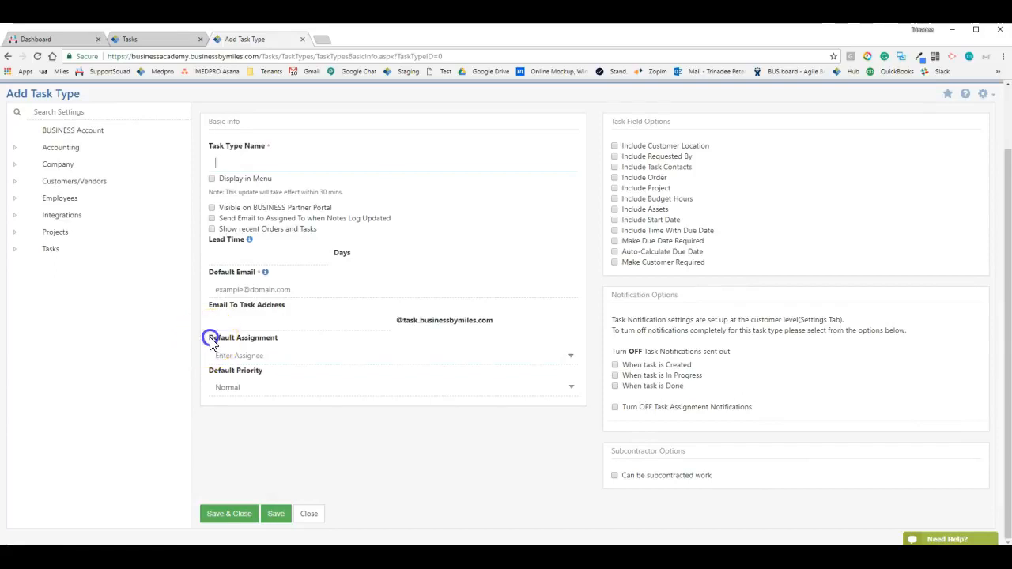
click(214, 371)
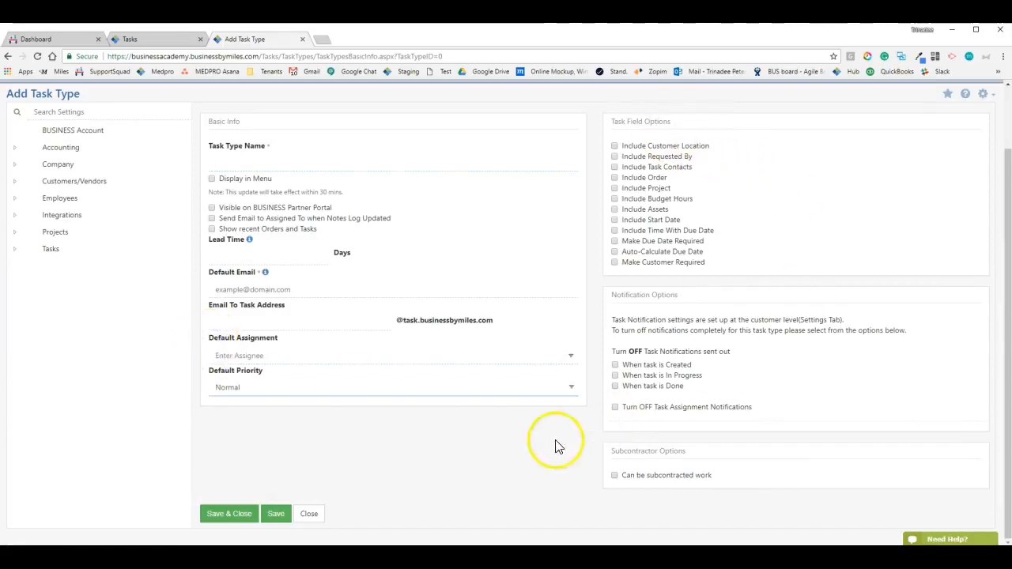
click(301, 353)
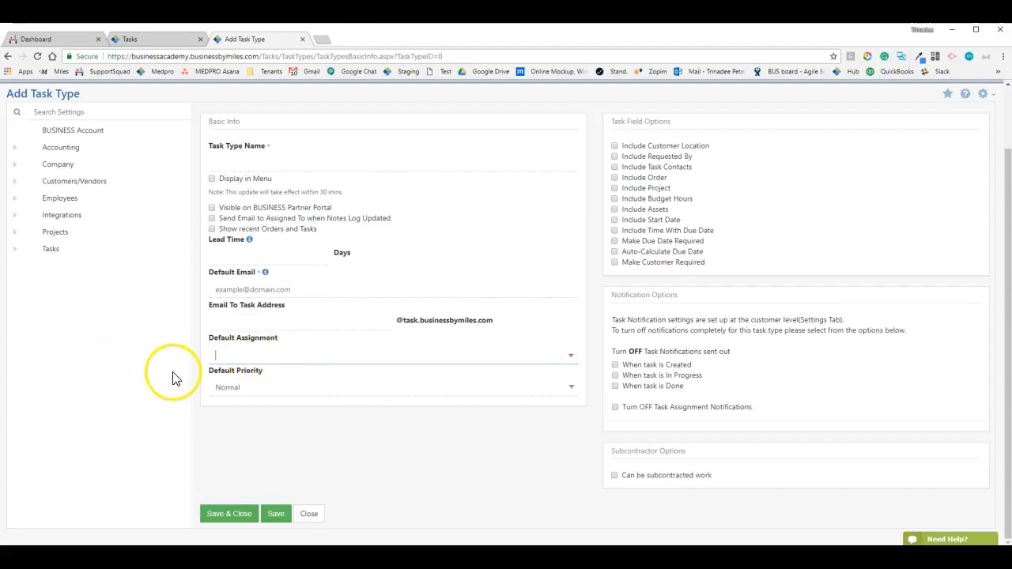
scroll(174, 377, up, 1)
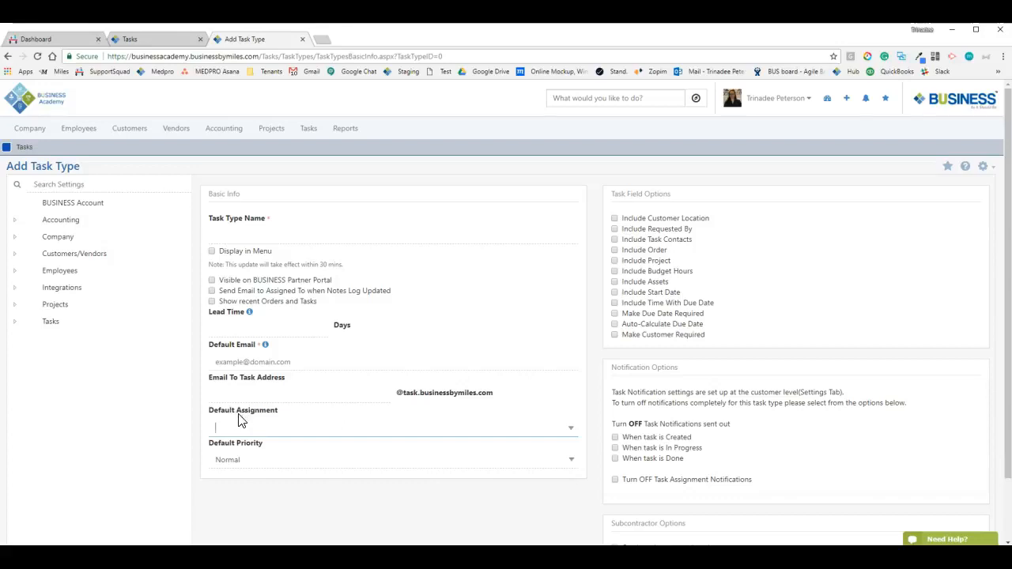
click(242, 425)
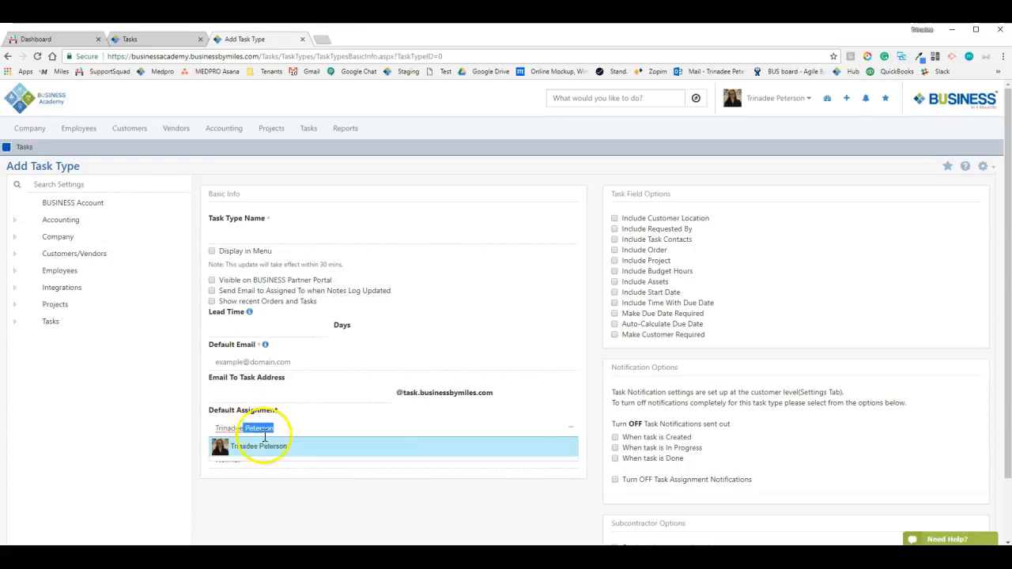
click(263, 447)
click(345, 433)
click(183, 422)
click(283, 493)
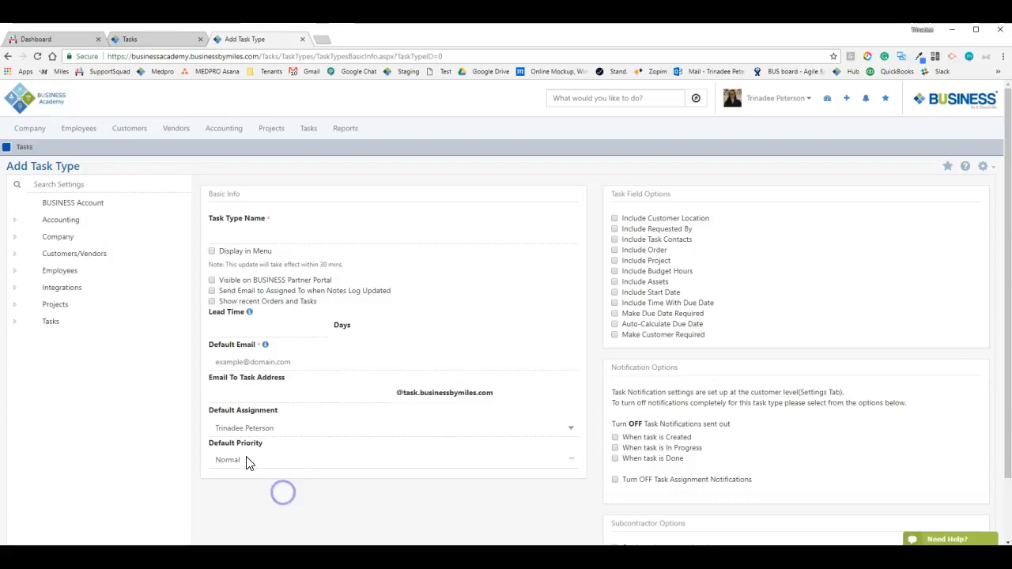
click(243, 462)
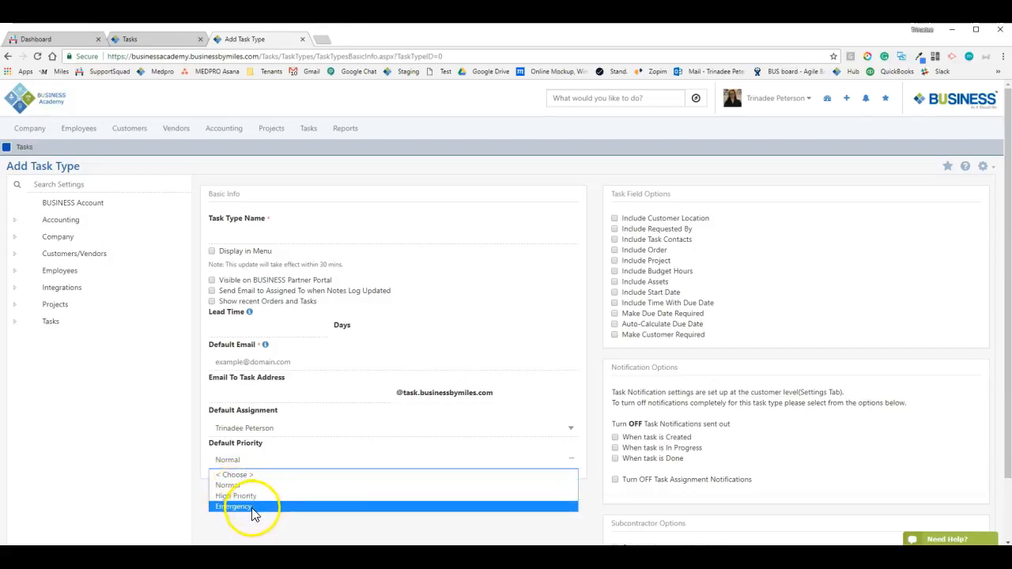
drag(210, 218, 271, 219)
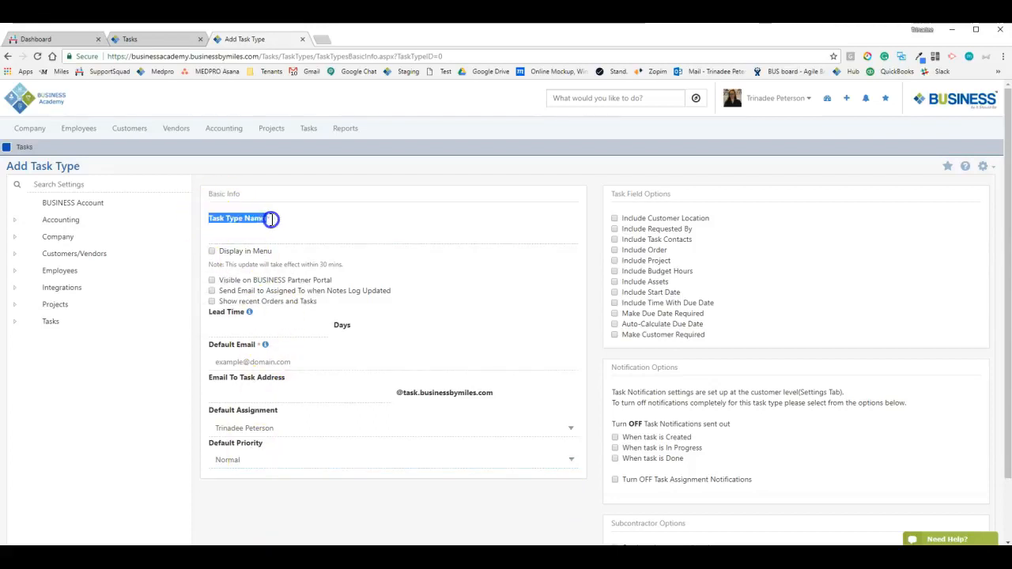
click(339, 234)
click(239, 460)
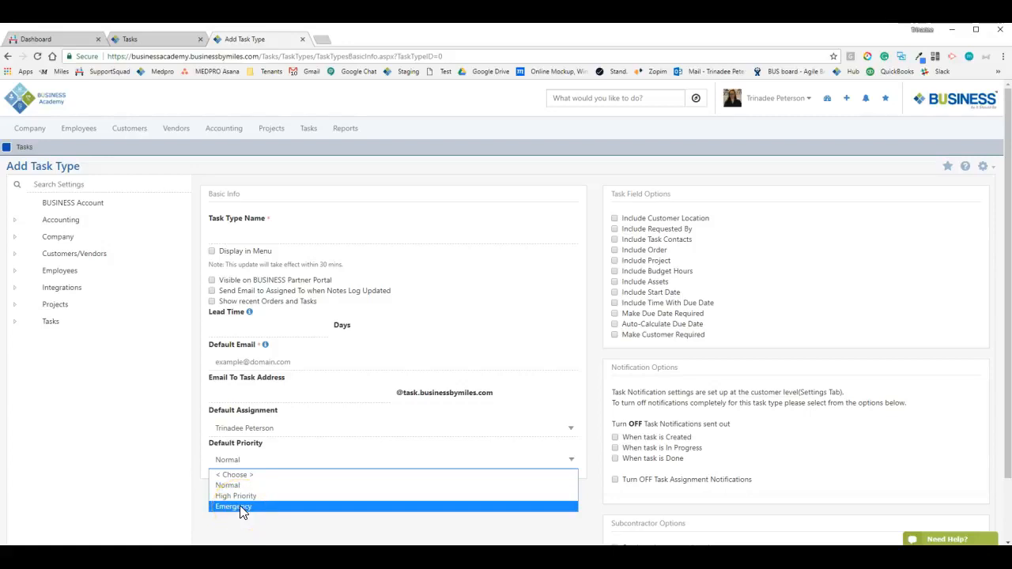
click(177, 483)
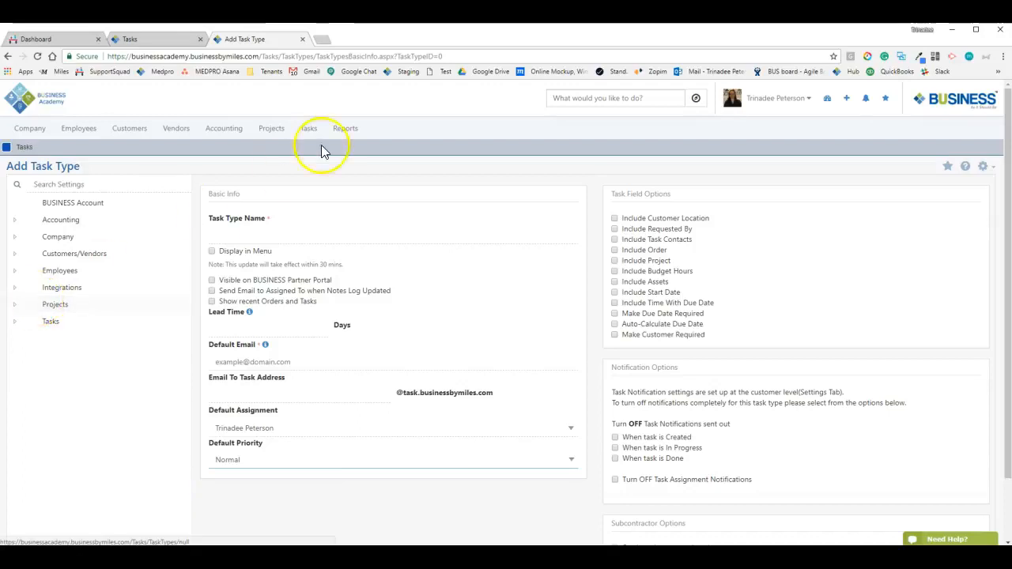
Duplicate the Add Task Type tab and open Tasks > Tasks Setup > Task Priorities in the copy
right_click(262, 43)
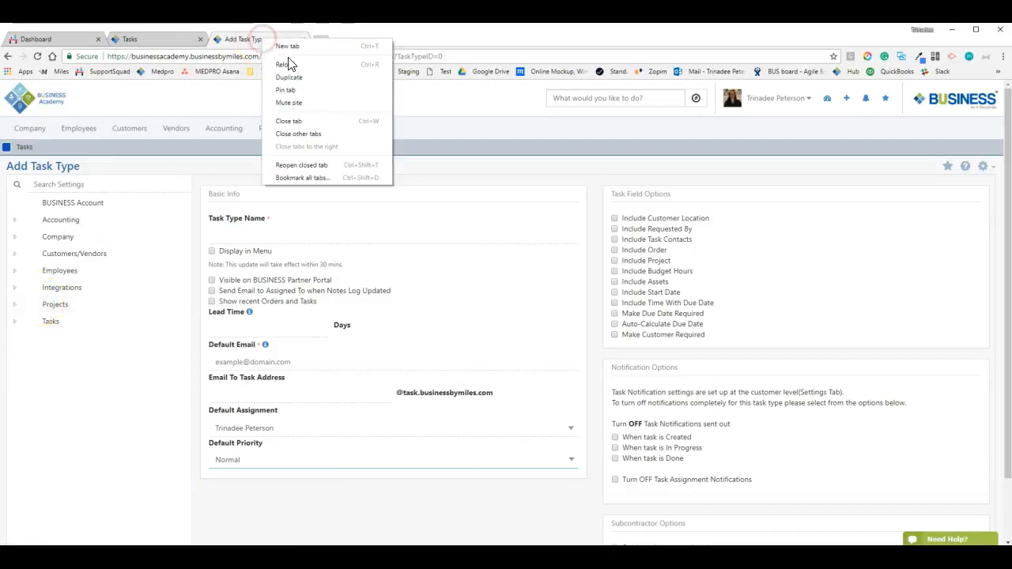
click(293, 76)
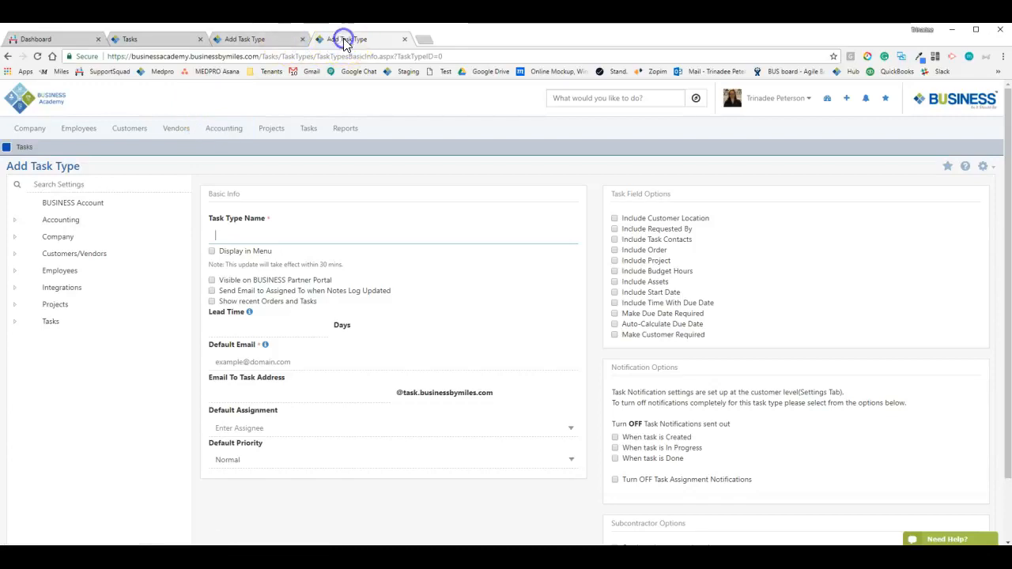
click(44, 322)
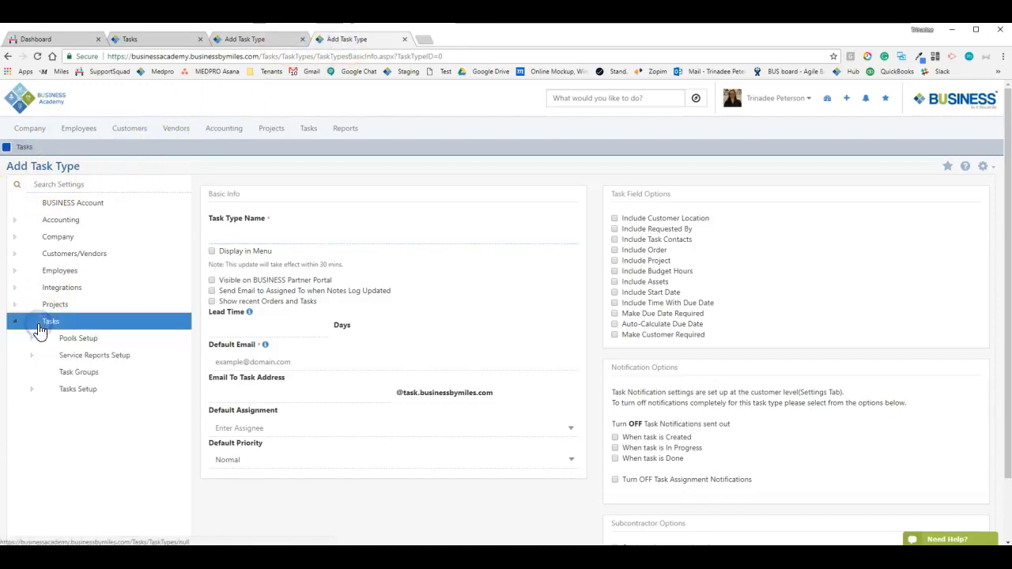
click(57, 393)
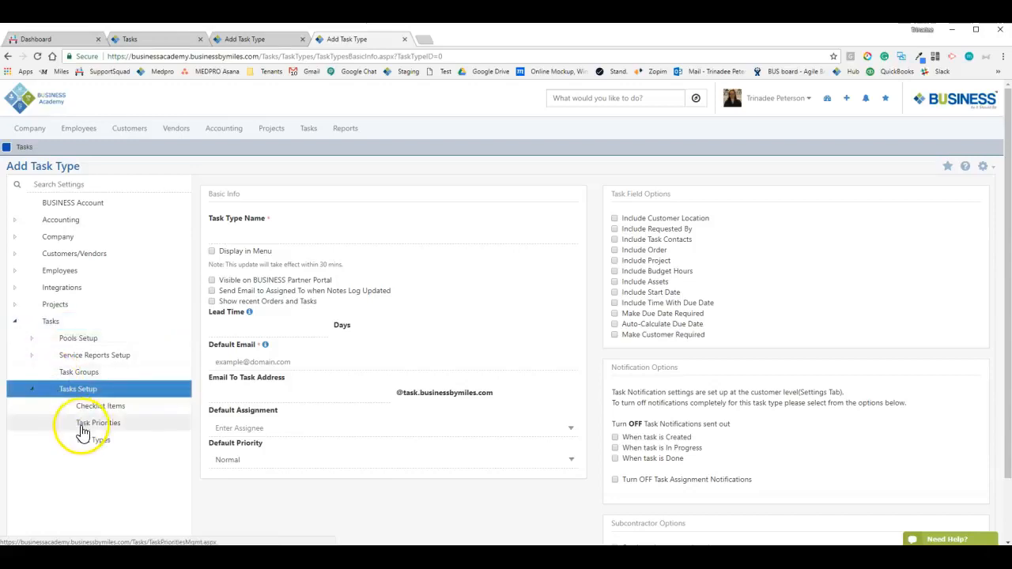
click(83, 427)
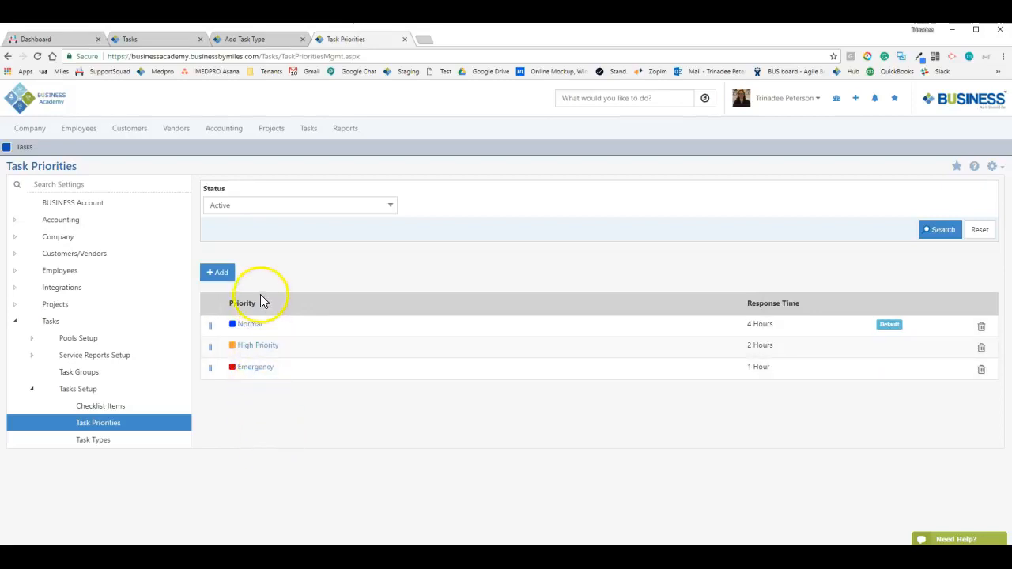
Start a new task priority and examine its Name, Color and Response Time fields
click(223, 273)
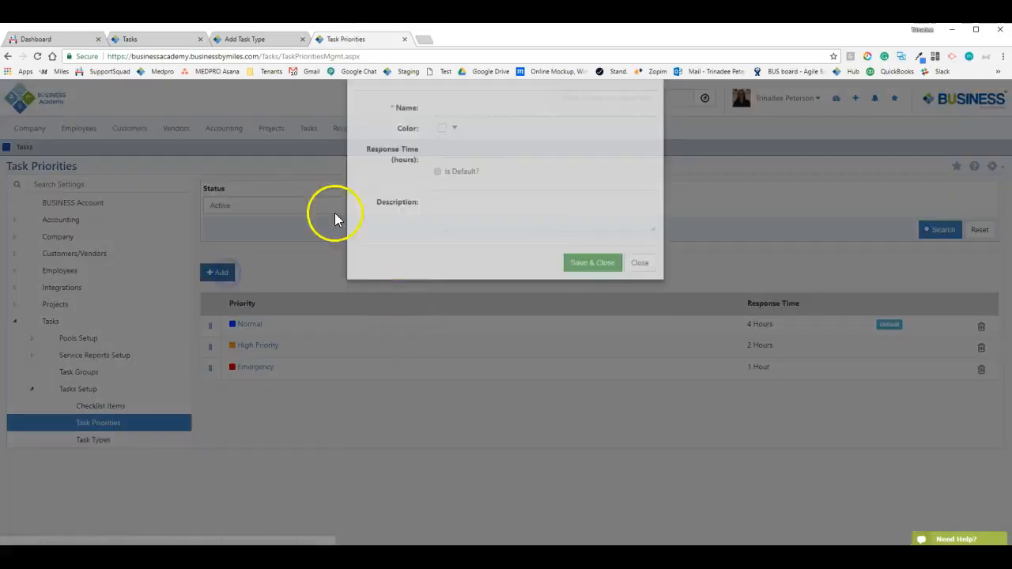
mouse_move(368, 186)
mouse_down()
mouse_move(431, 194)
mouse_move(369, 186)
mouse_up()
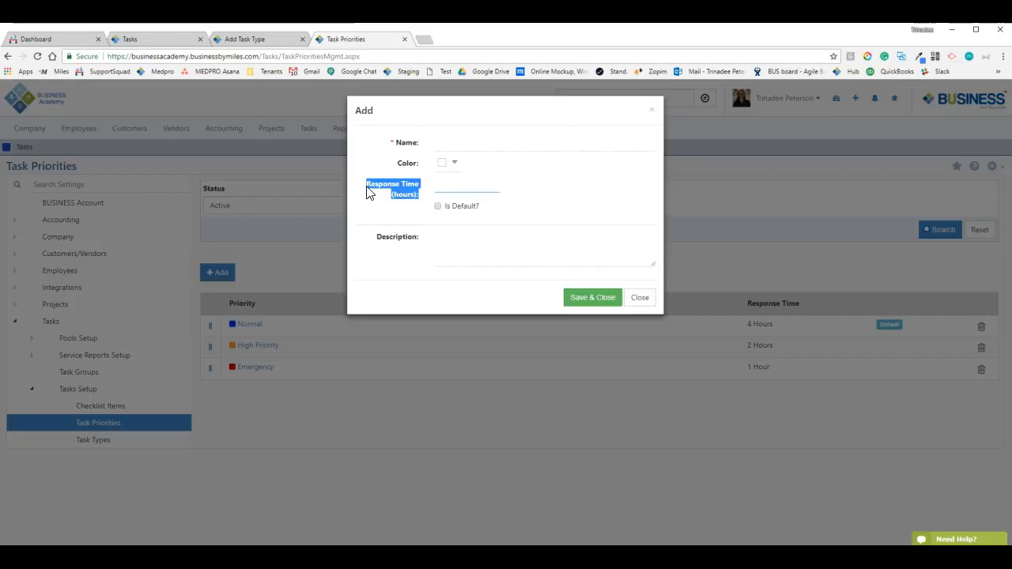
drag(367, 192, 278, 305)
click(366, 188)
drag(365, 188, 424, 207)
click(402, 214)
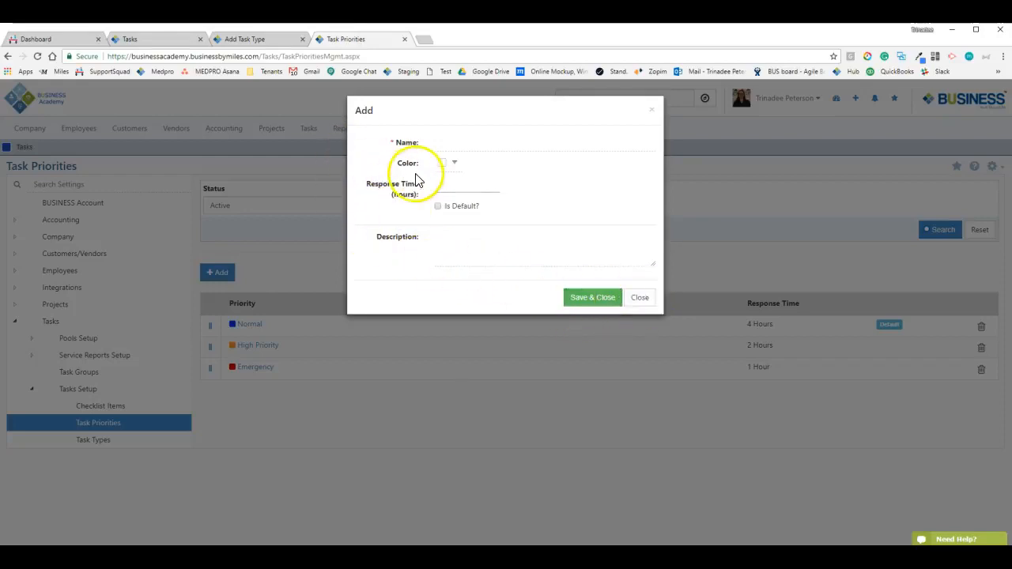
Close the priority form without saving, browse the Reports menu, and return to the Add Task Type tab
click(637, 299)
click(352, 131)
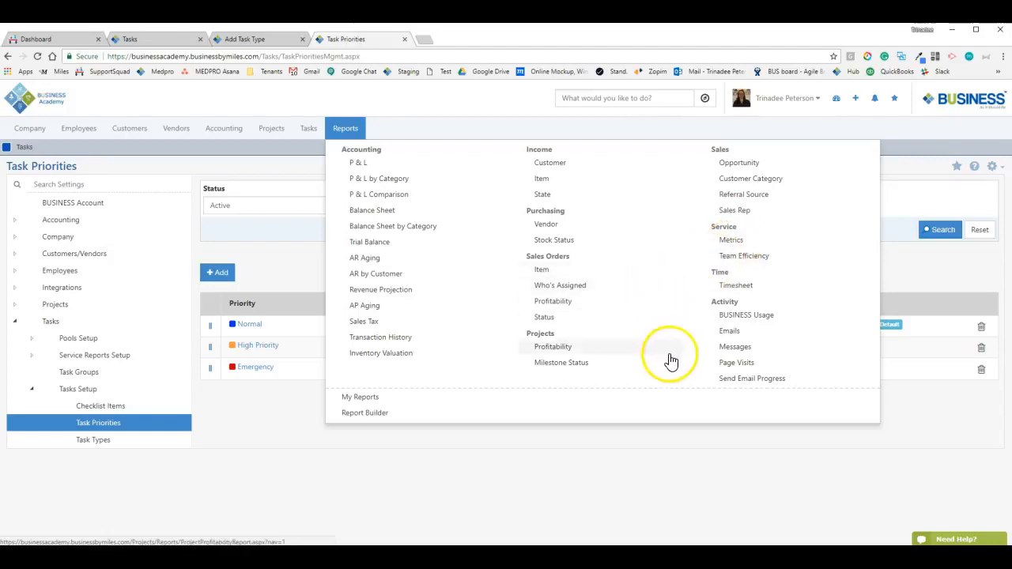
click(553, 484)
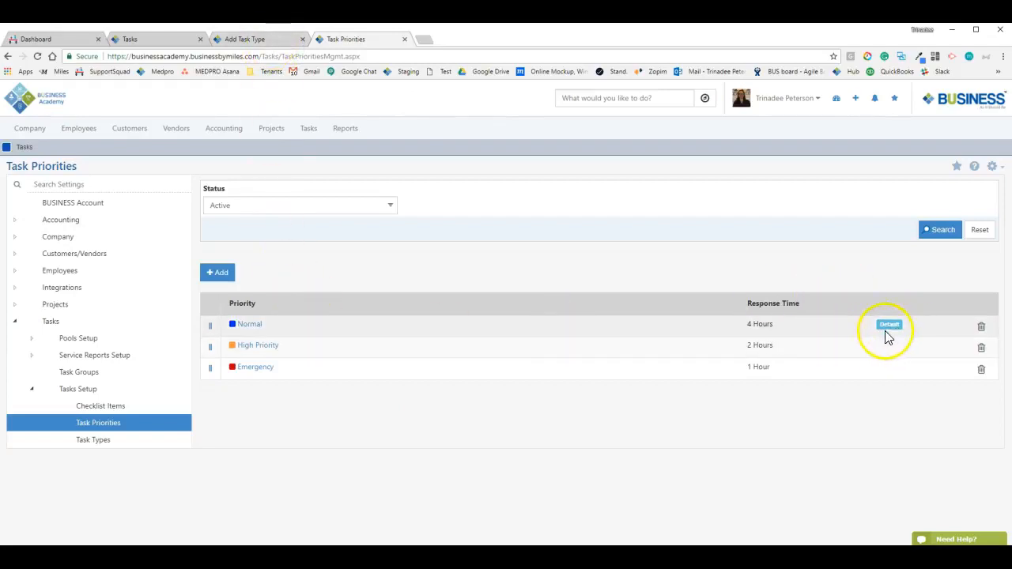
click(251, 38)
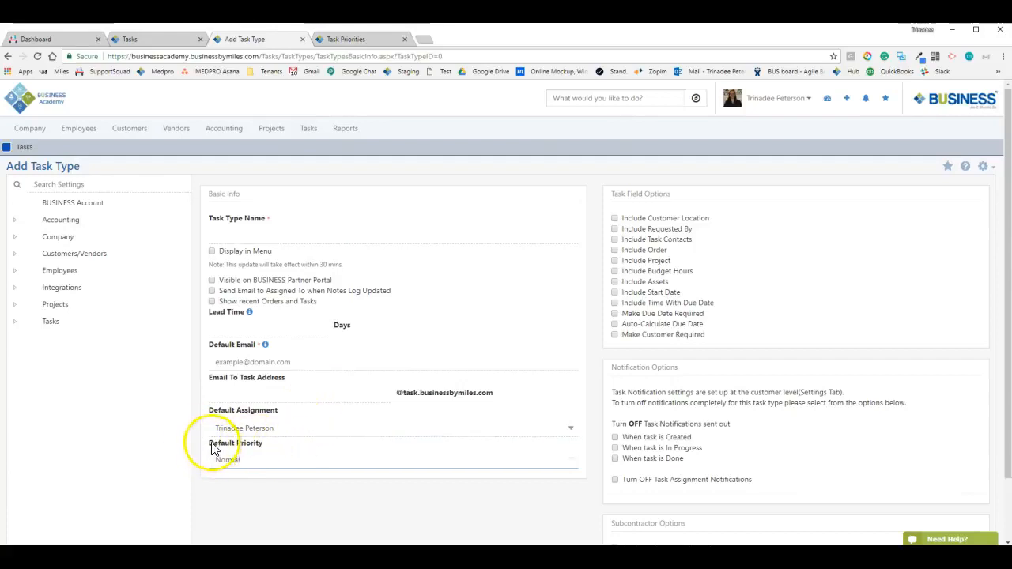
Tick Include Customer Location under Task Field Options and mark it Make Required
drag(211, 442, 341, 449)
click(284, 447)
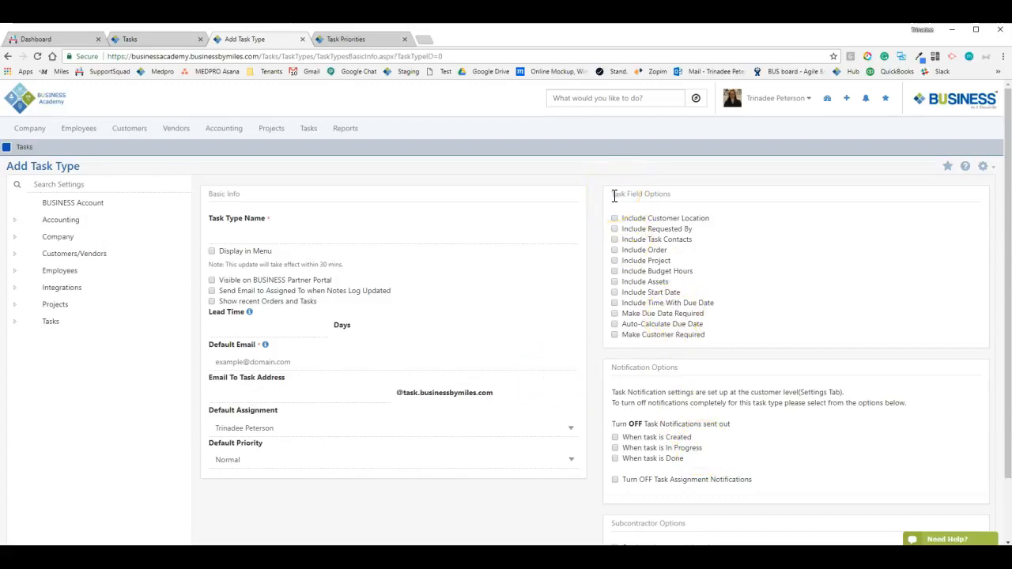
drag(614, 196, 680, 197)
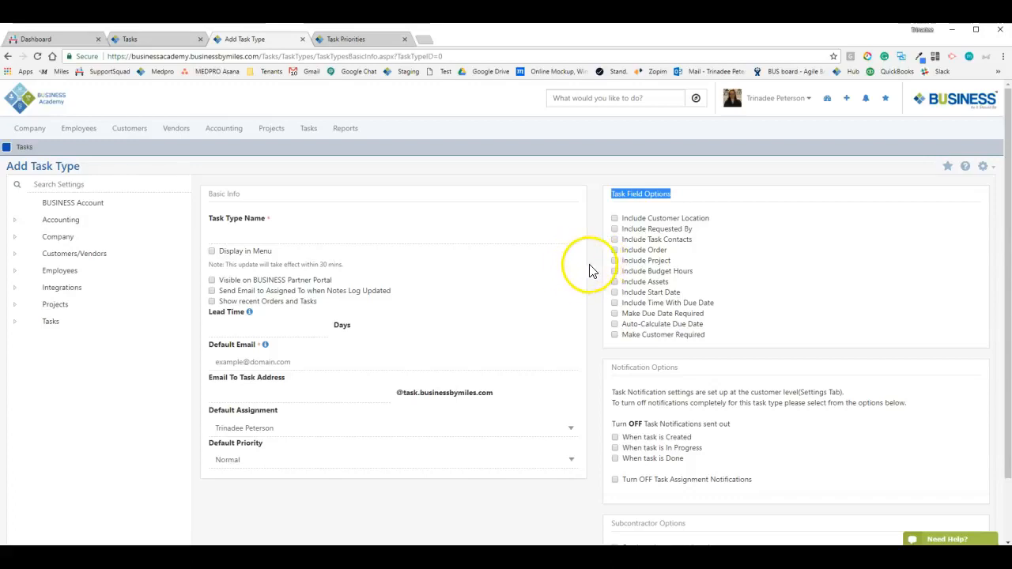
click(615, 219)
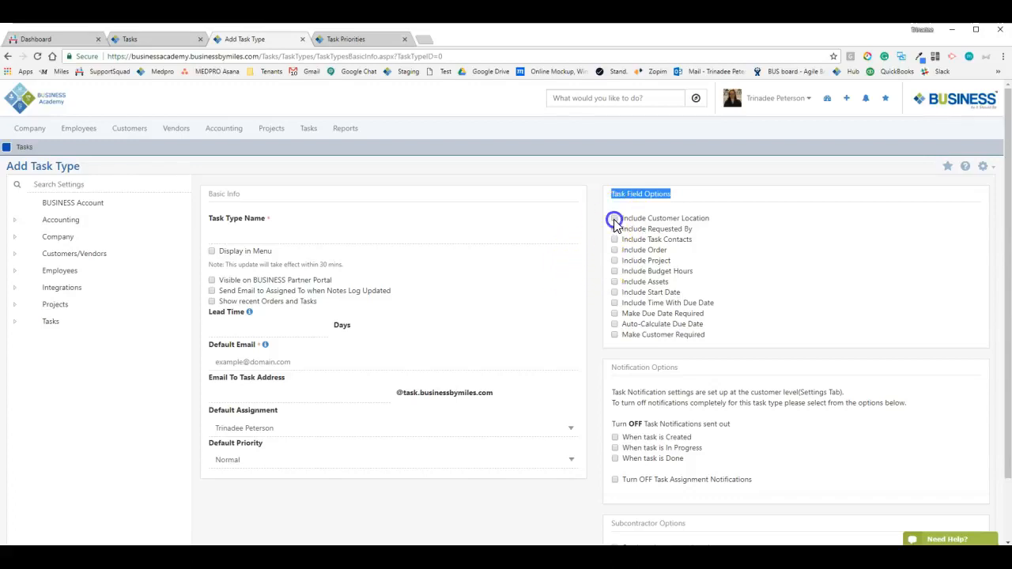
click(645, 234)
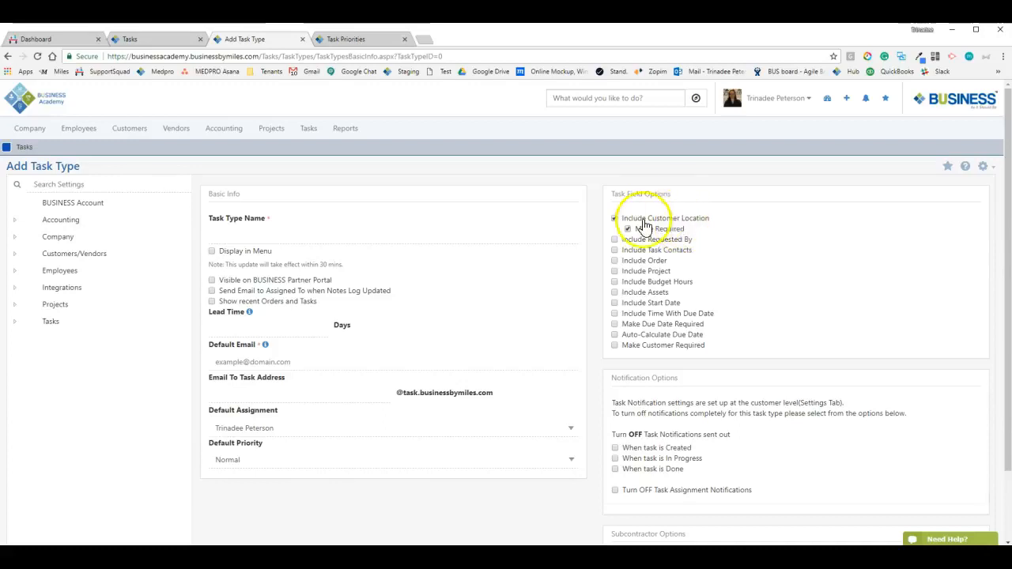
Include the Requested By field and mark it as required
click(615, 240)
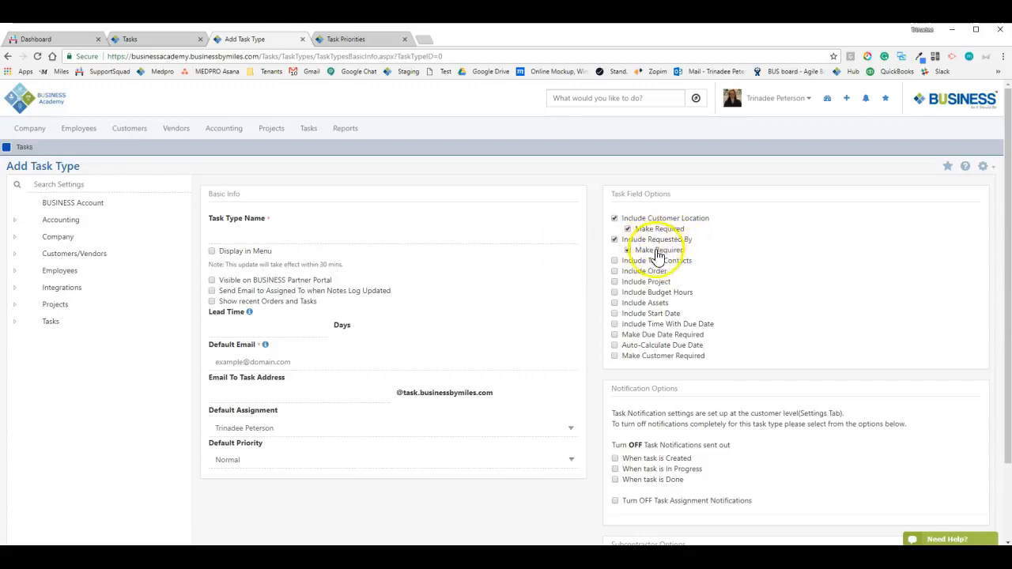
click(628, 250)
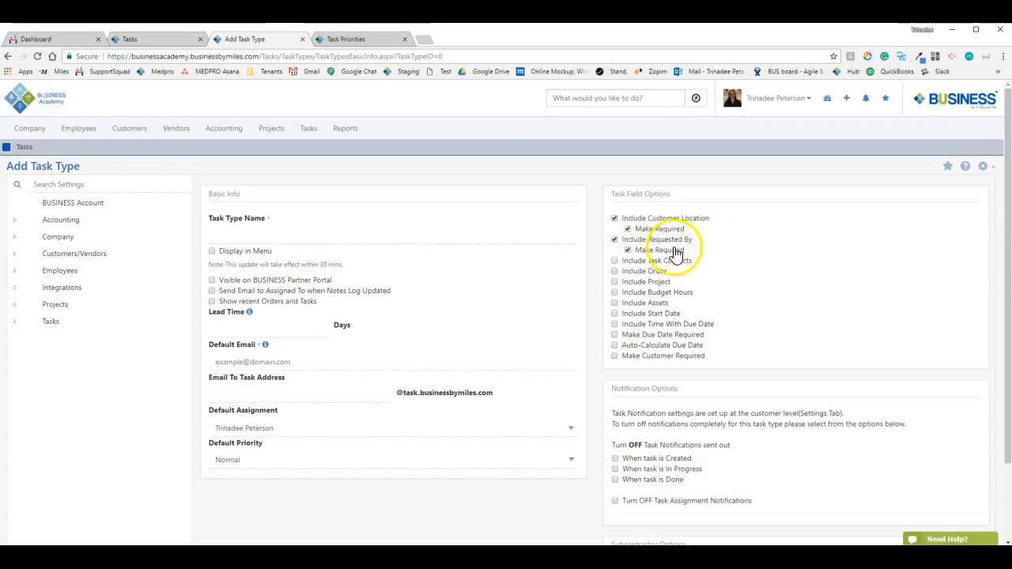
click(638, 252)
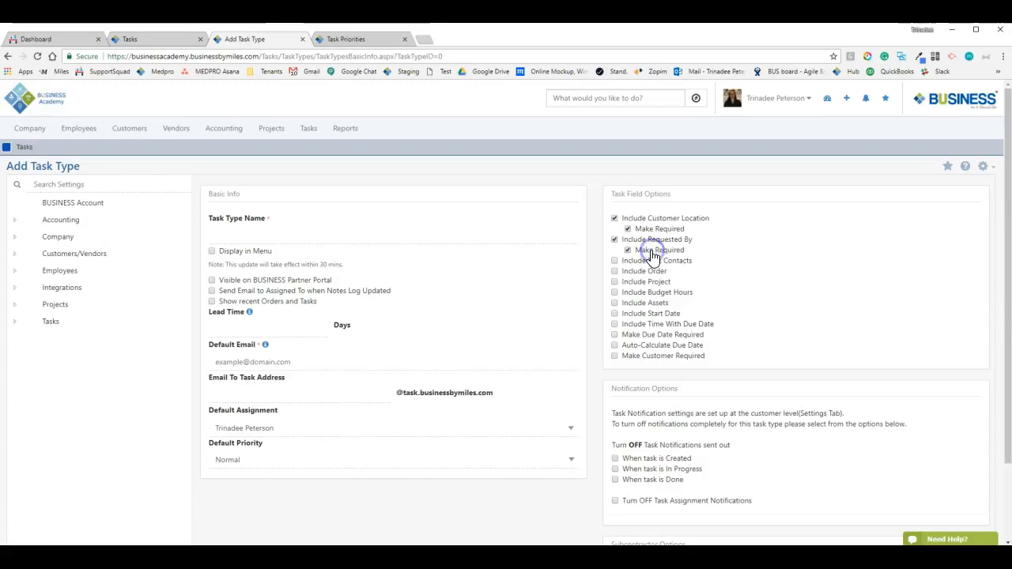
Include Task Contacts in the task type's field options
click(307, 232)
click(314, 208)
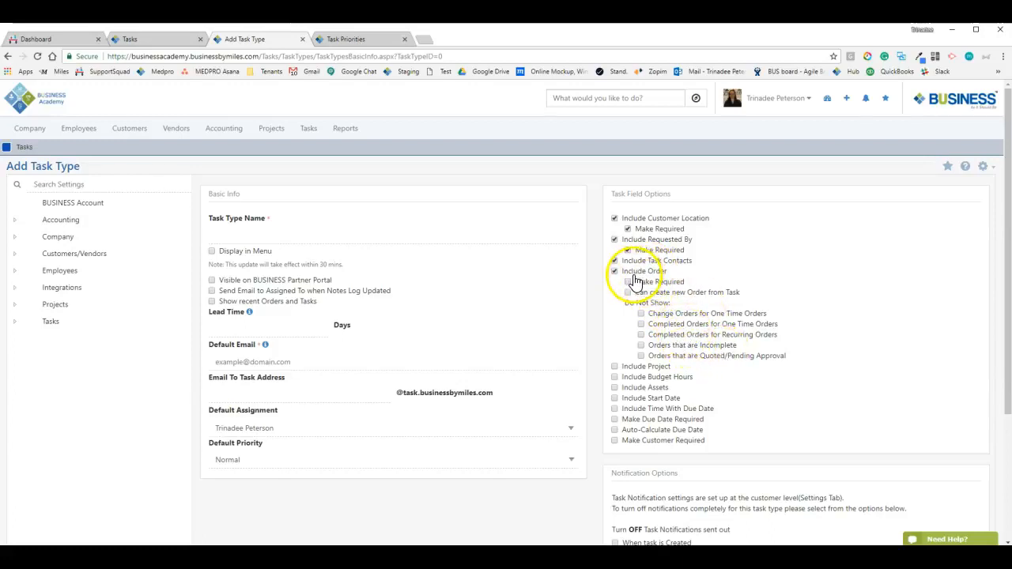
click(348, 134)
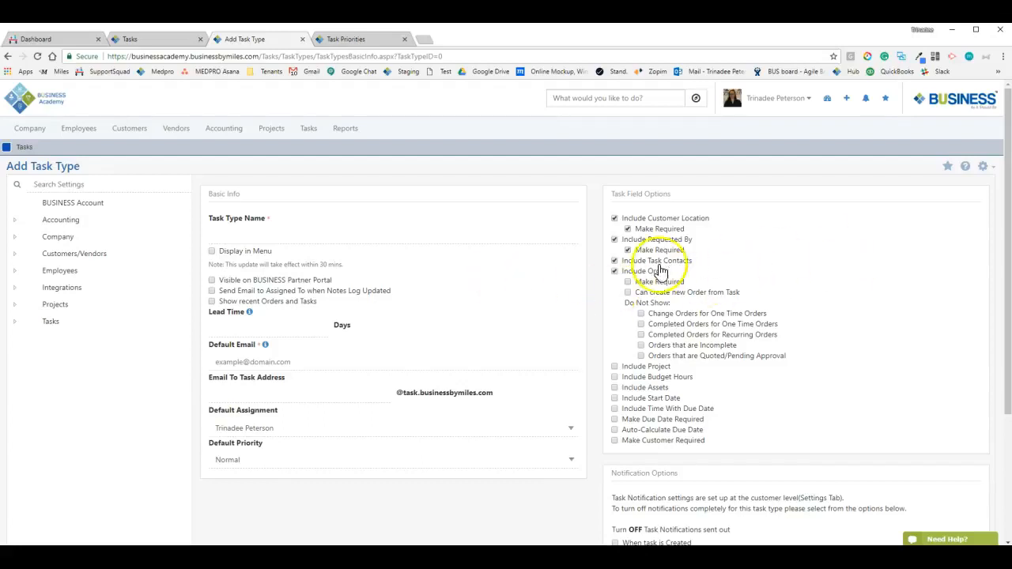
click(625, 261)
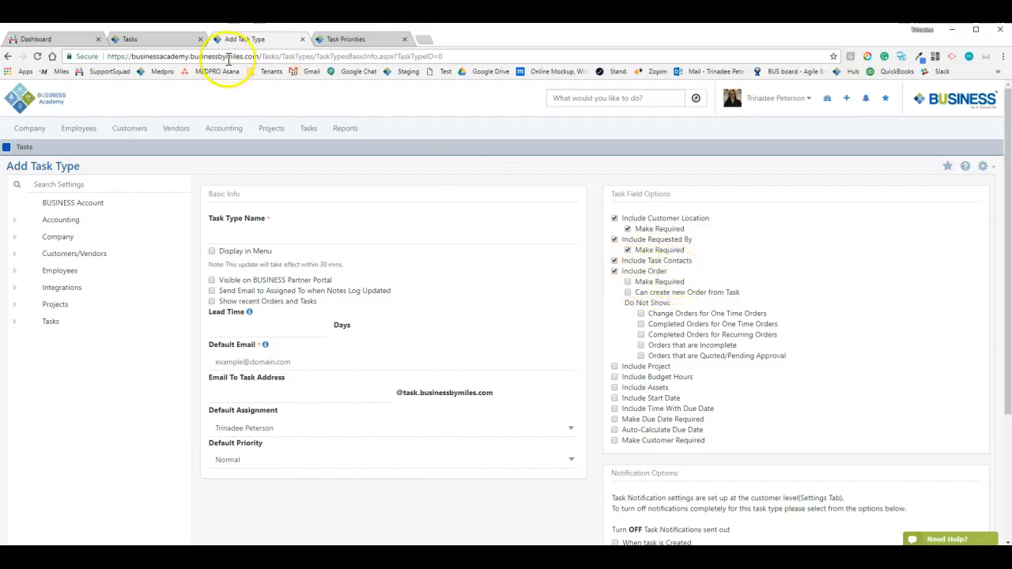
Open the Joes Crab Shack 'New server and storage' sales order and view its empty Tasks List
click(366, 38)
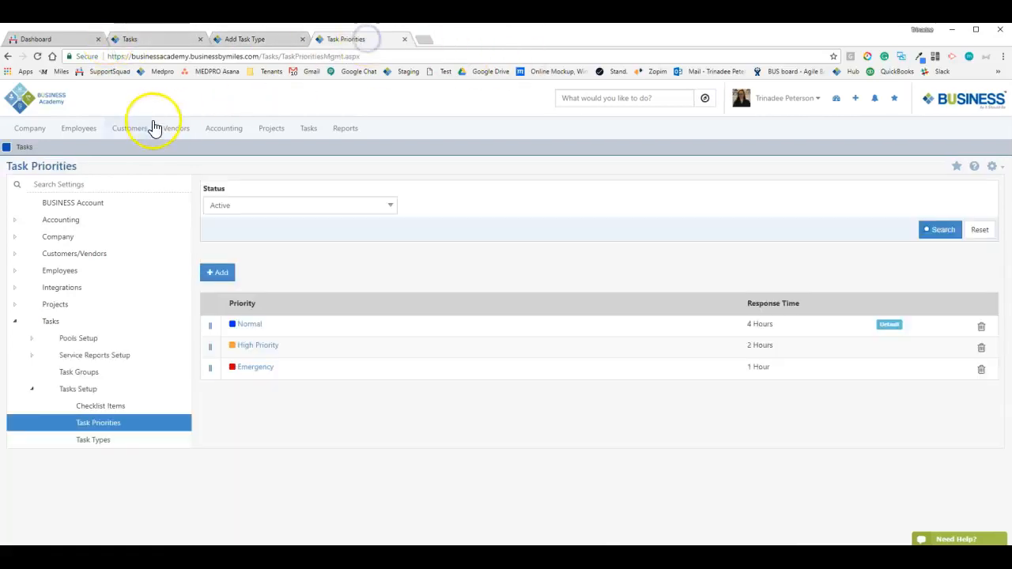
mouse_move(127, 131)
click(138, 308)
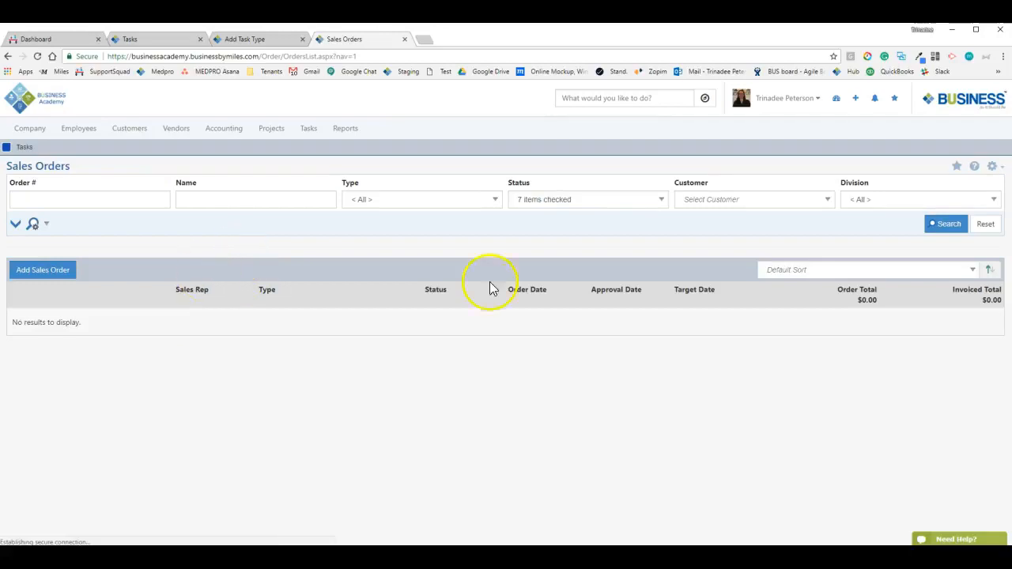
click(934, 229)
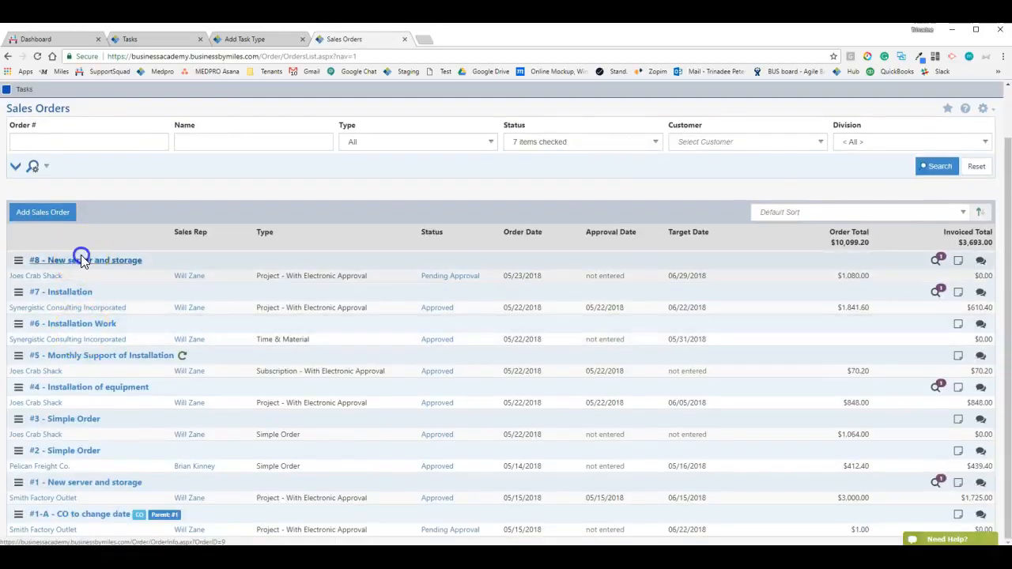
click(82, 261)
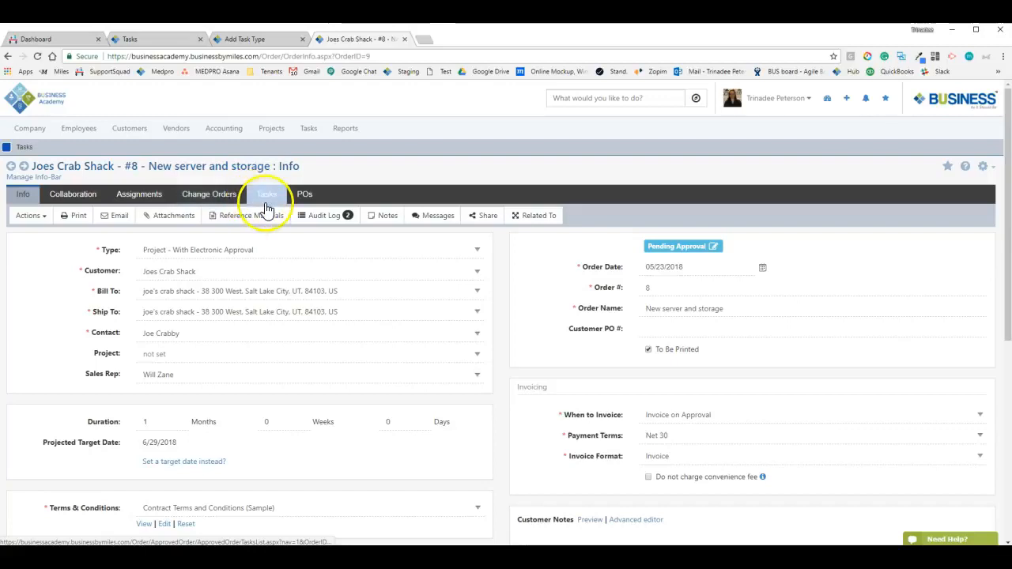
click(268, 197)
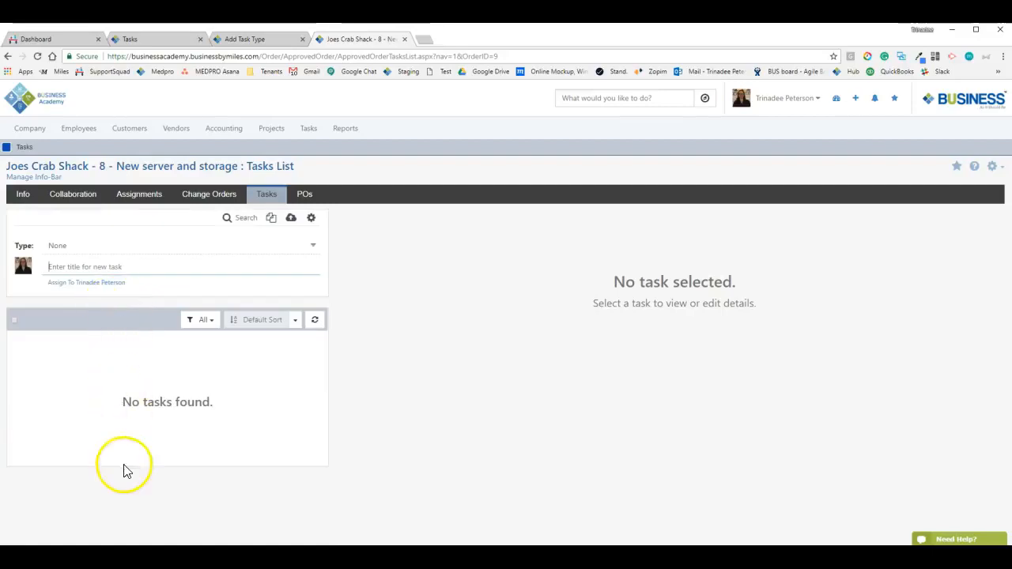
double_click(104, 167)
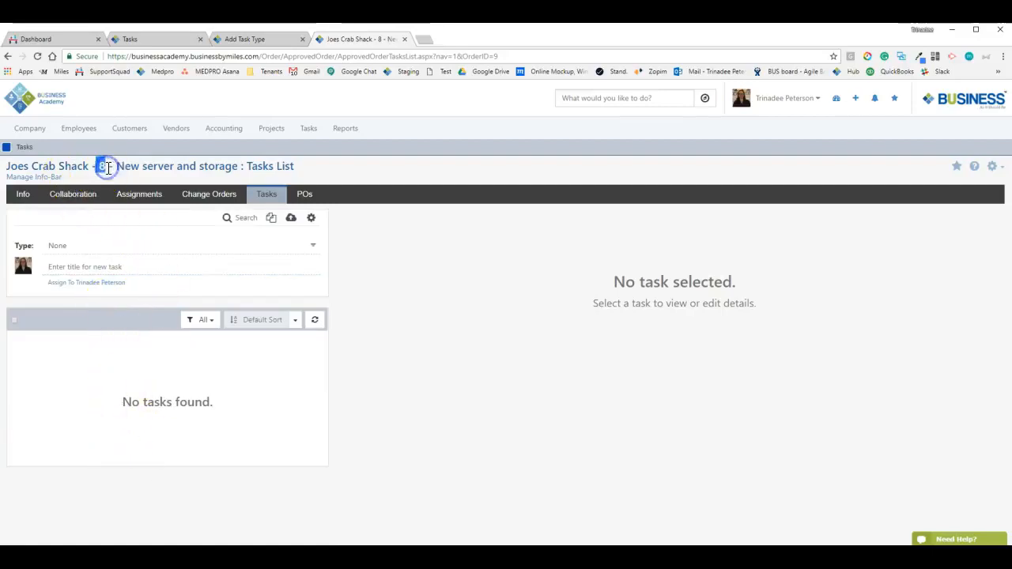
click(103, 172)
drag(100, 167, 106, 166)
click(108, 166)
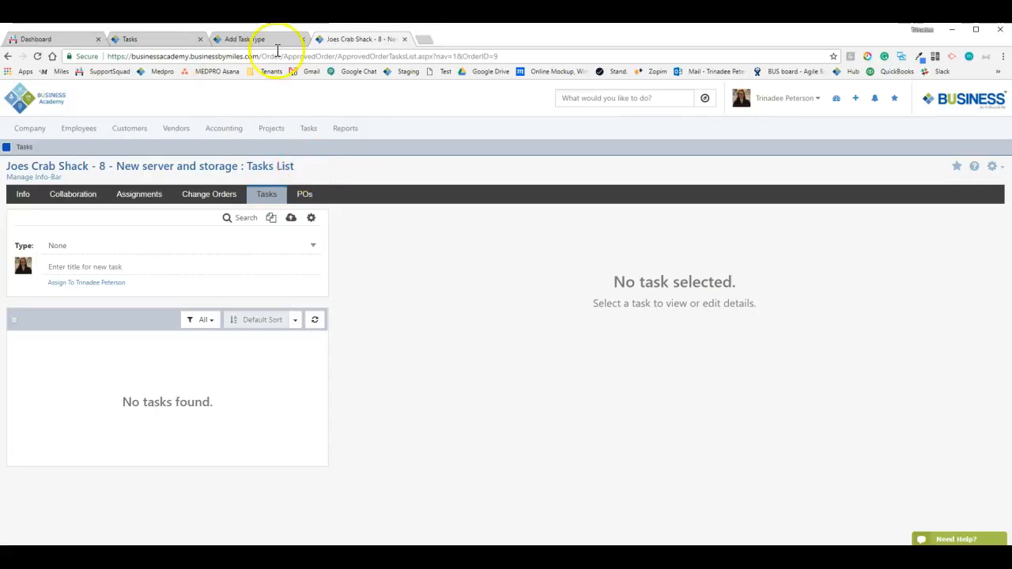
Return to the Add Task Type form and tick Include Order, leaving Make Required unchecked
click(172, 41)
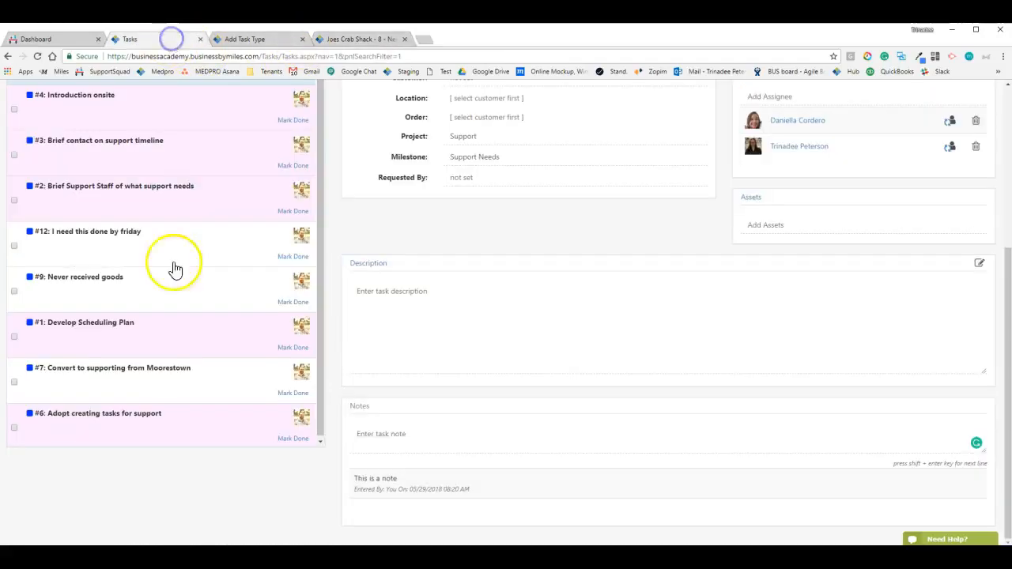
scroll(182, 332, up, 5)
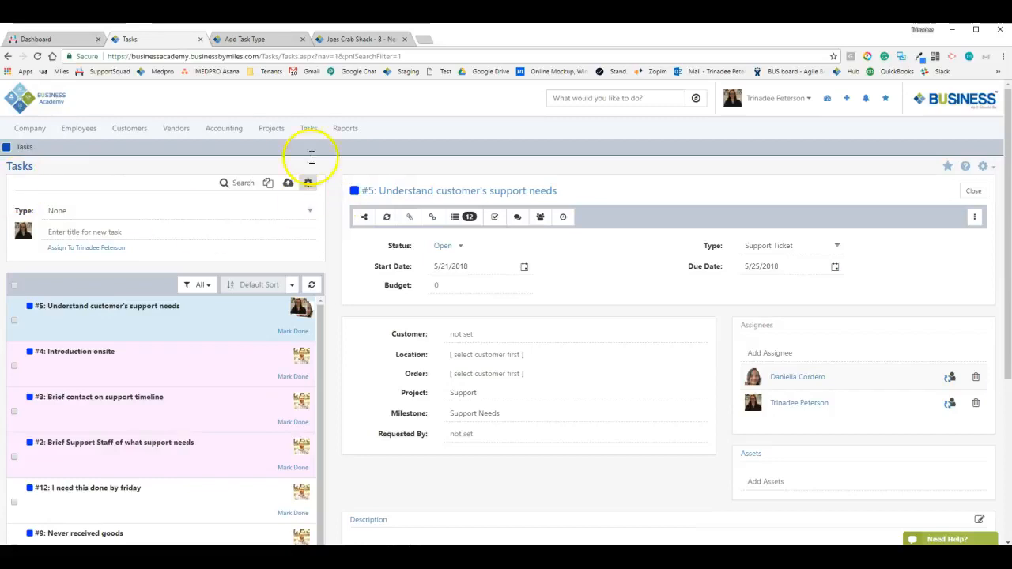
click(330, 45)
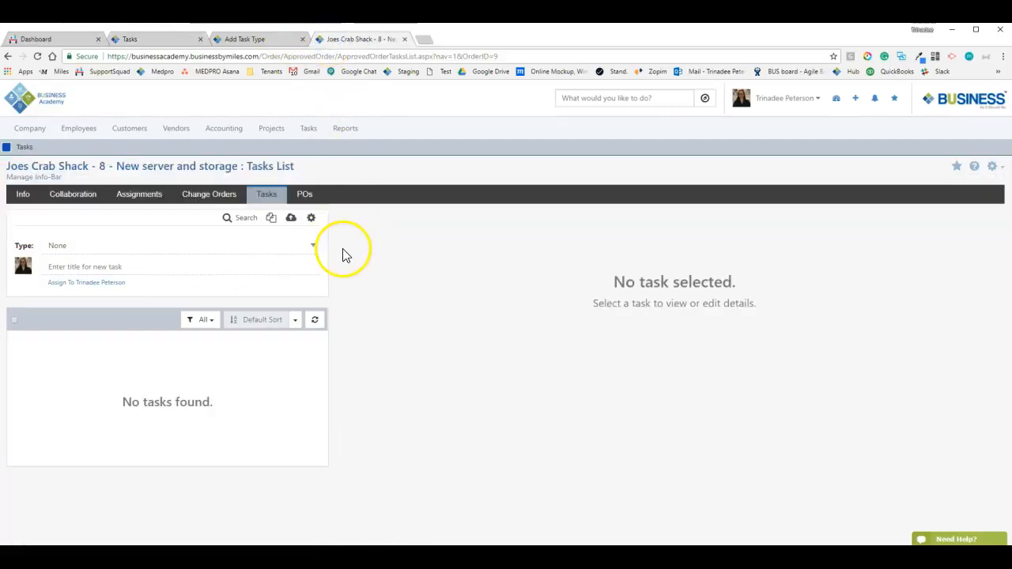
click(254, 43)
click(615, 272)
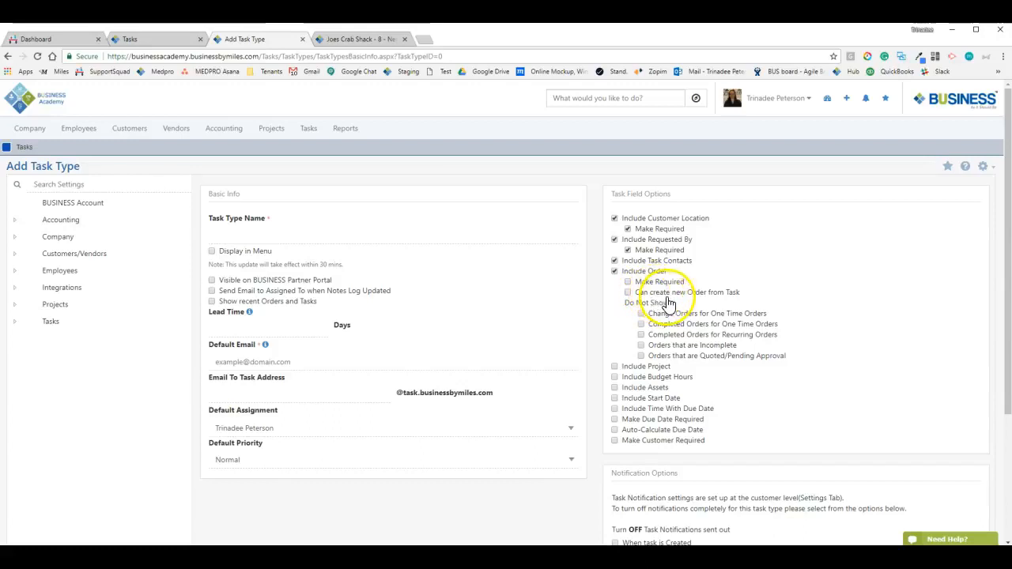
Enable 'Can create new Order from Task', then bring up task #5 in the Tasks tab
click(667, 293)
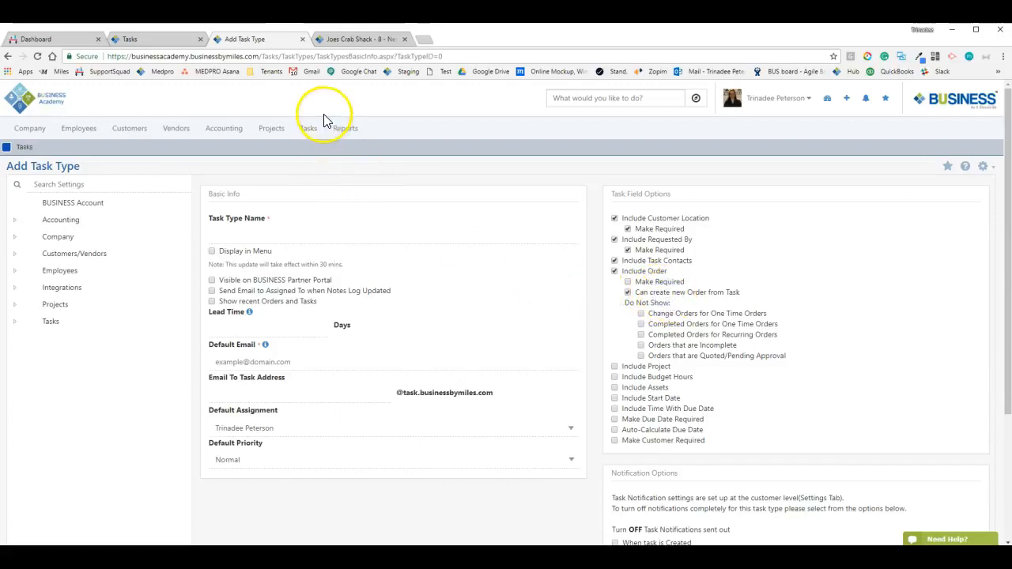
click(153, 39)
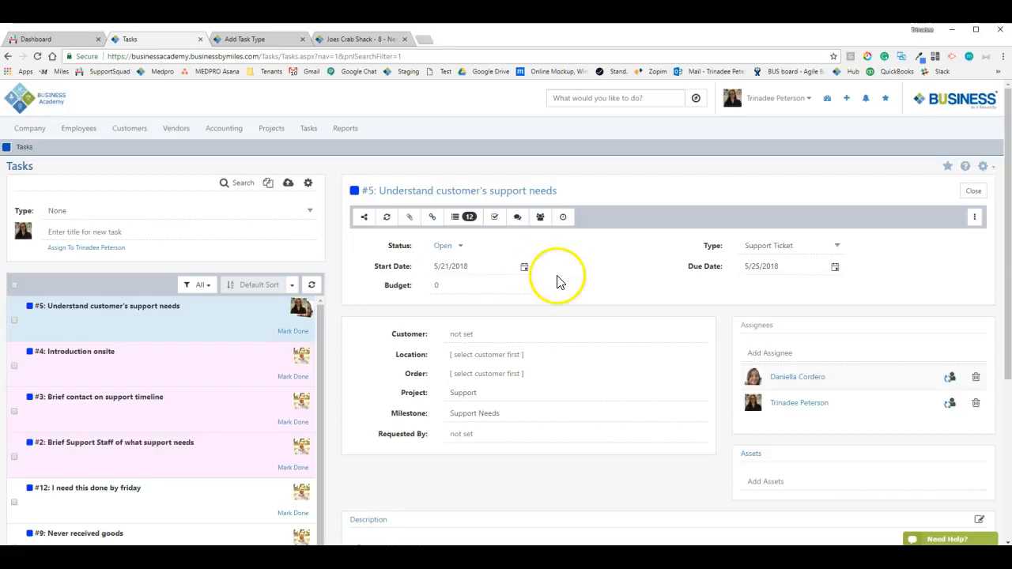
Look over task #5's Project dropdown choices, then go back to the Add Task Type form
scroll(526, 290, down, 1)
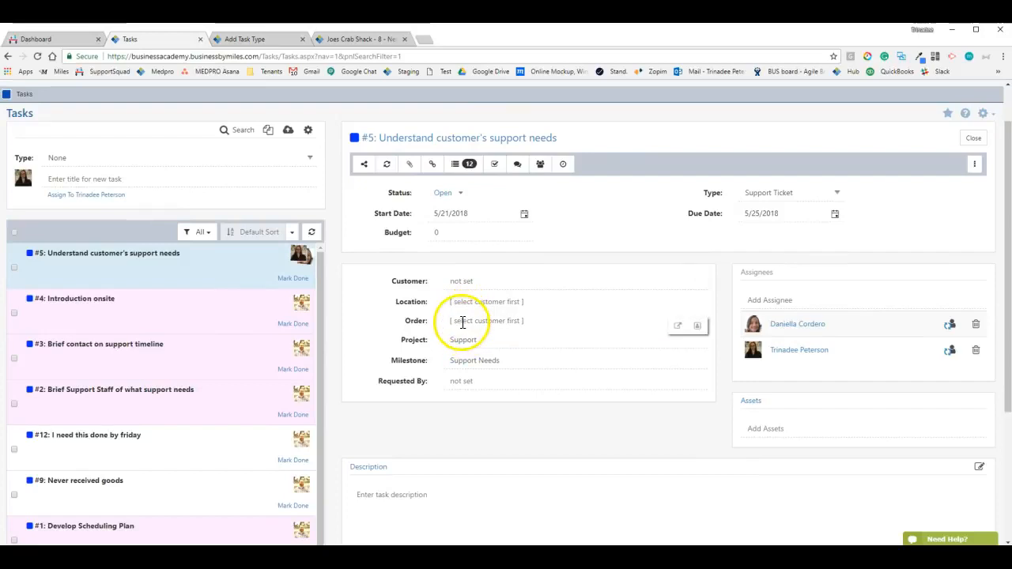
scroll(459, 340, up, 1)
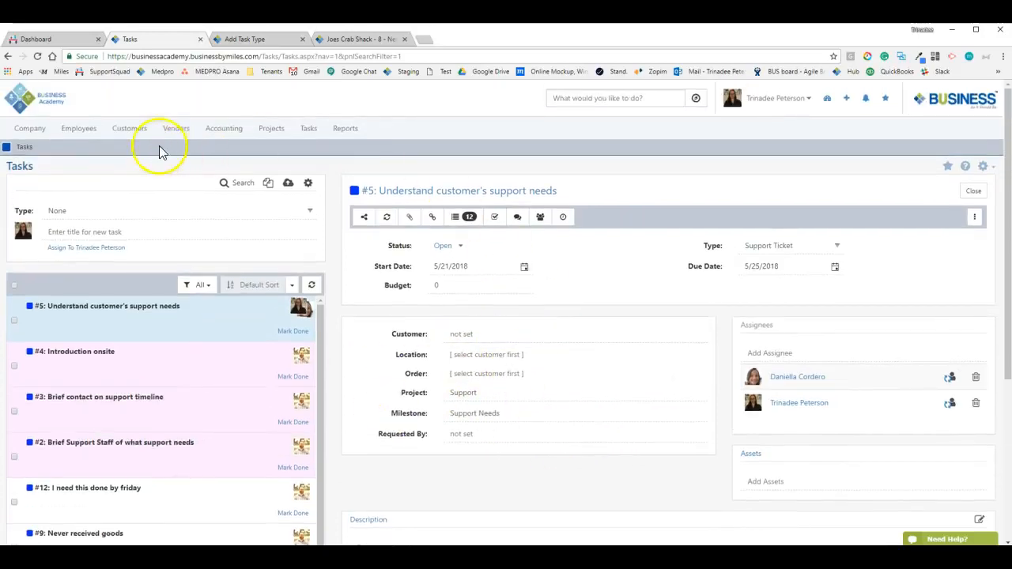
mouse_move(131, 131)
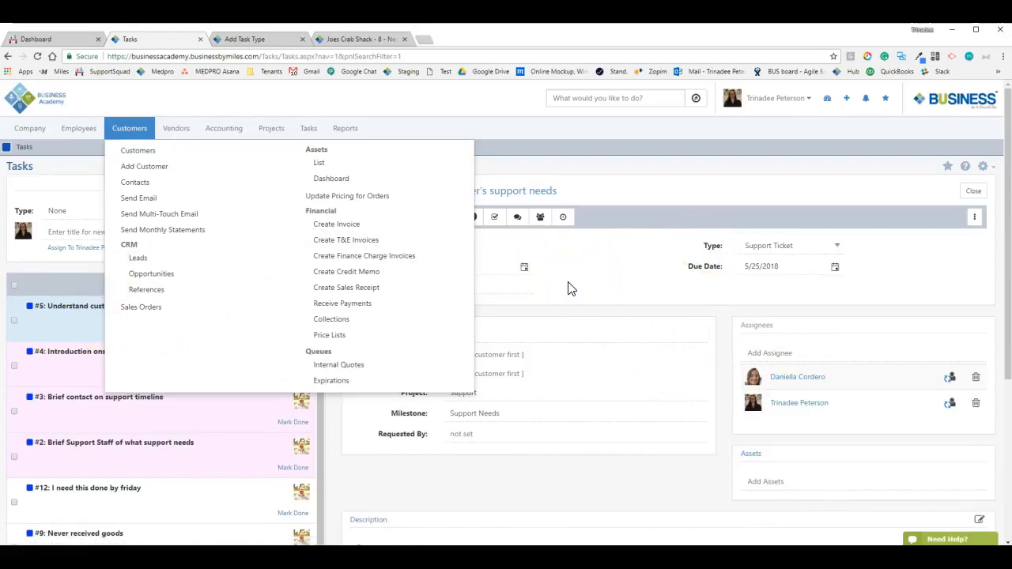
click(569, 388)
click(475, 373)
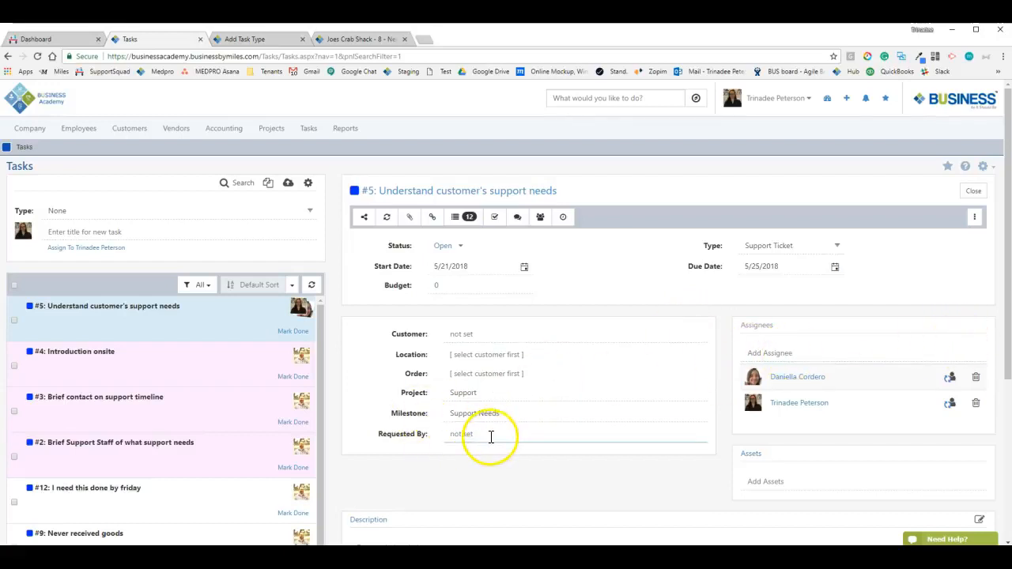
click(268, 38)
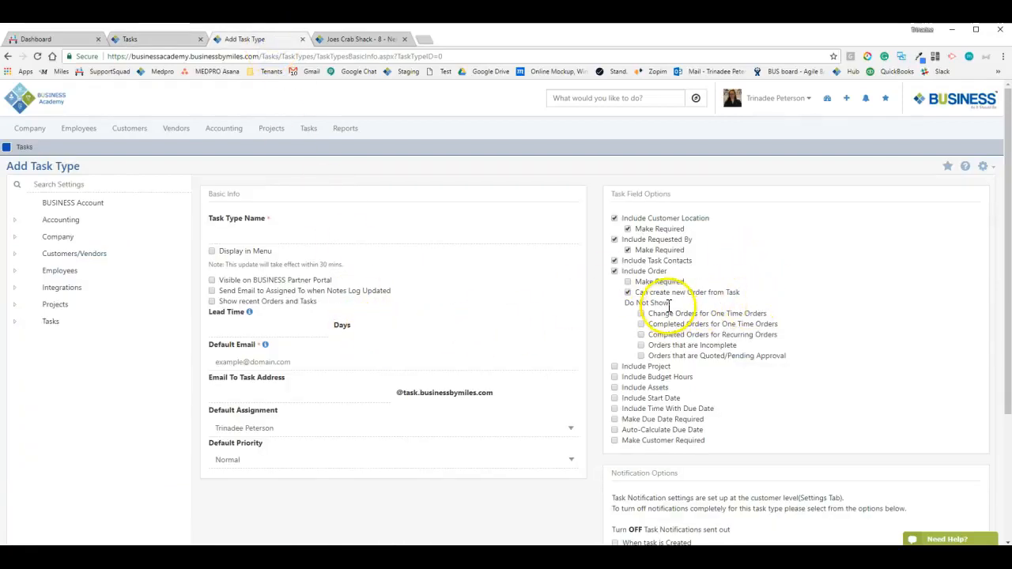
Under Do Not Show, hide Change Orders for One Time Orders, Completed Orders and incomplete orders
drag(632, 304, 670, 305)
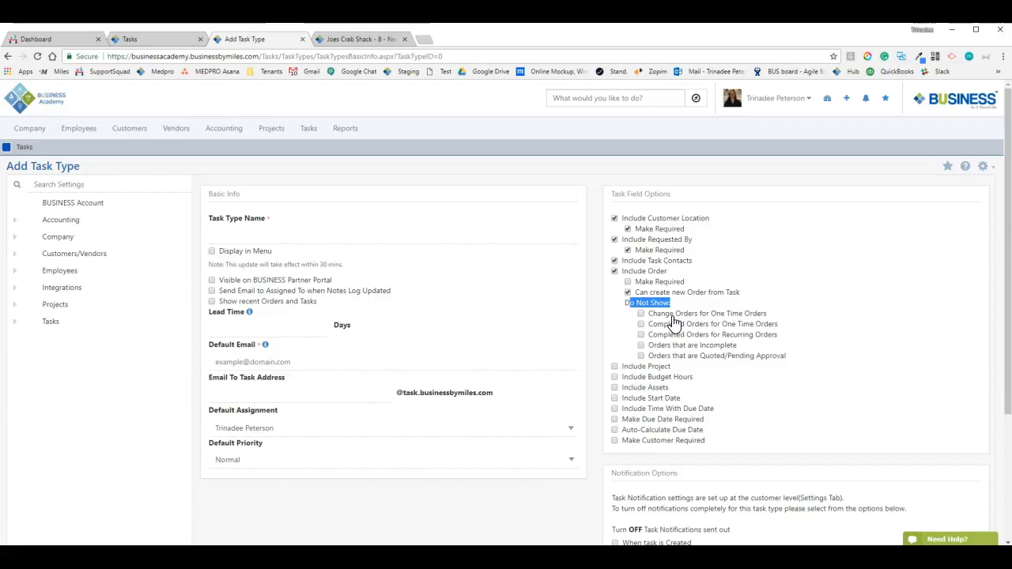
click(675, 317)
click(672, 328)
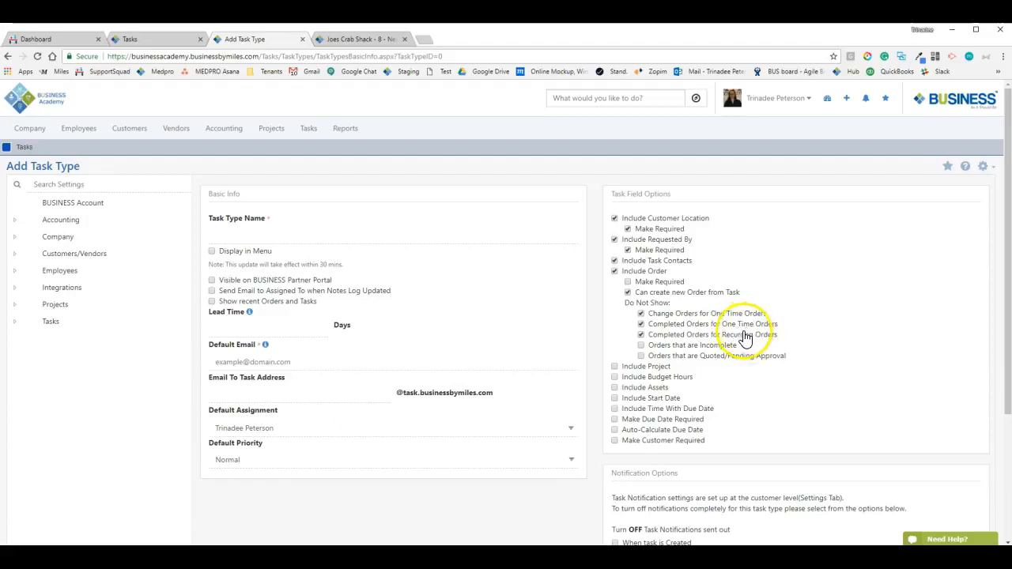
click(666, 349)
click(665, 347)
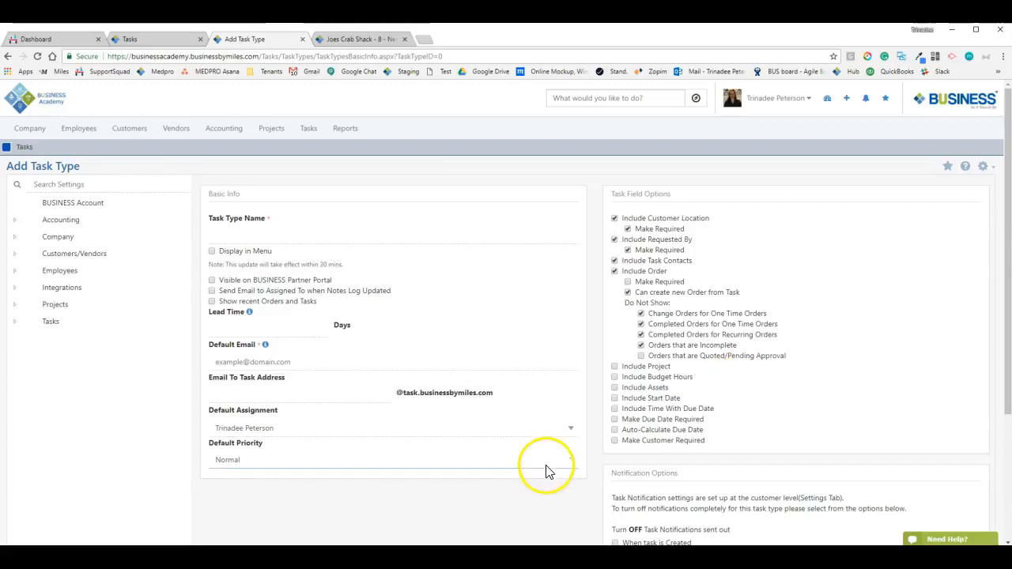
From the Joes Crab Shack tab, go to Customers > Sales Orders and start a blank Simple Order
click(367, 44)
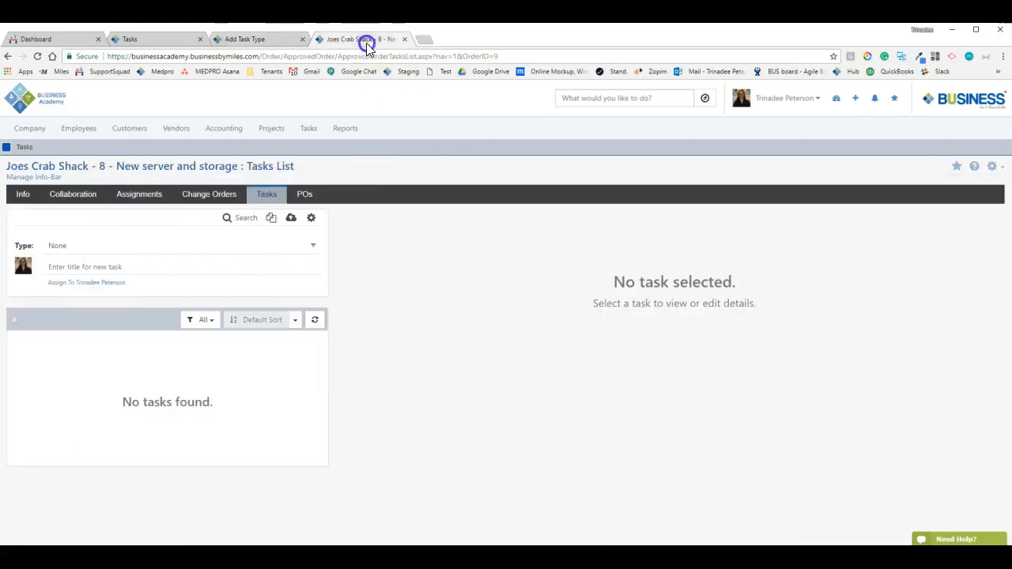
click(129, 129)
click(158, 309)
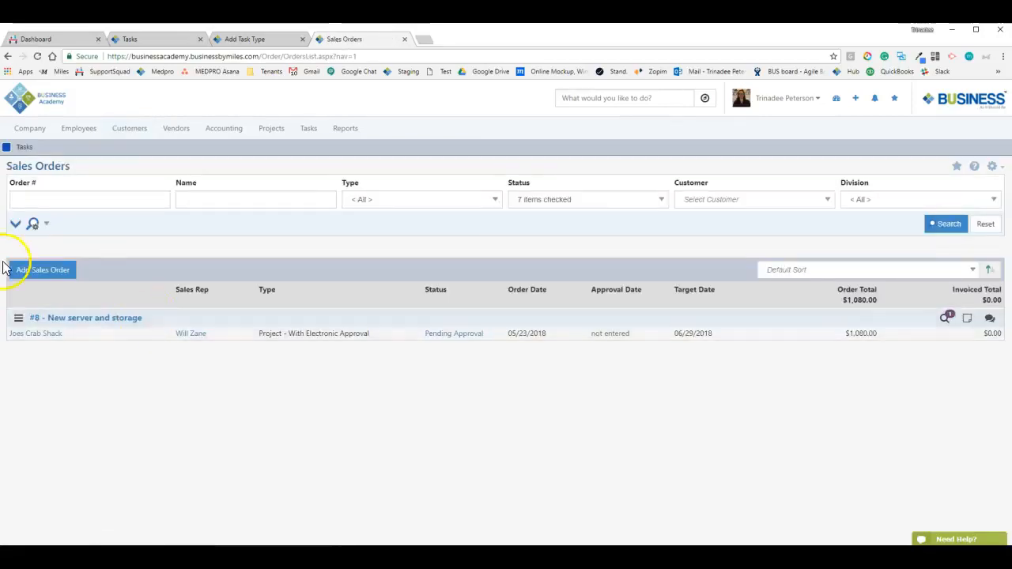
click(52, 271)
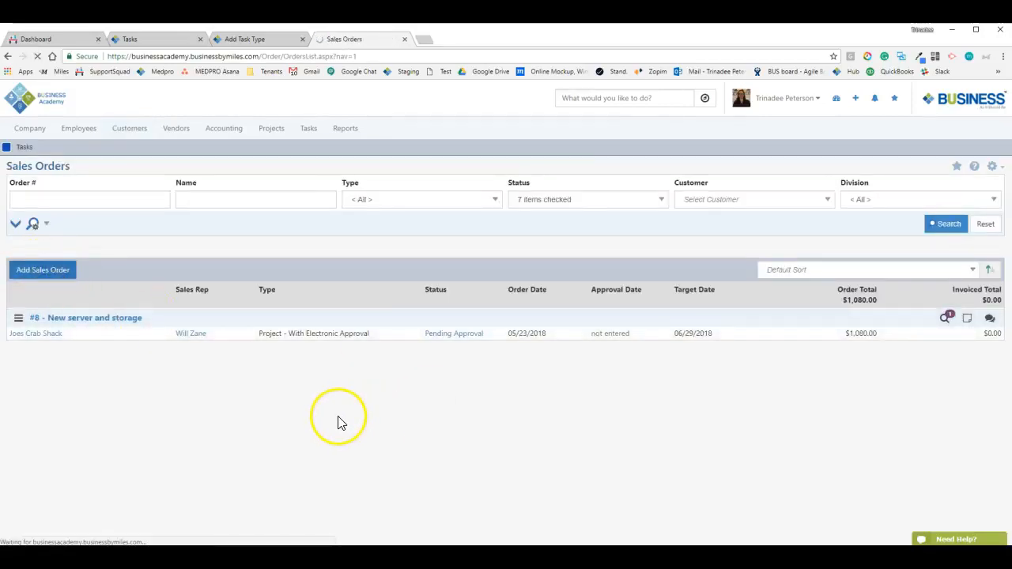
scroll(218, 393, down, 3)
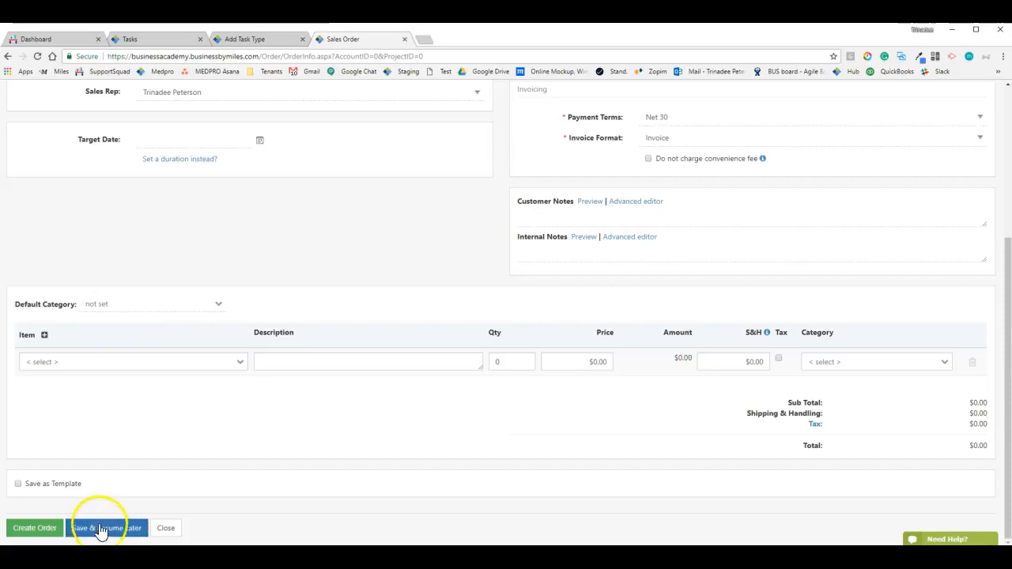
scroll(231, 473, up, 2)
scroll(231, 473, up, 2)
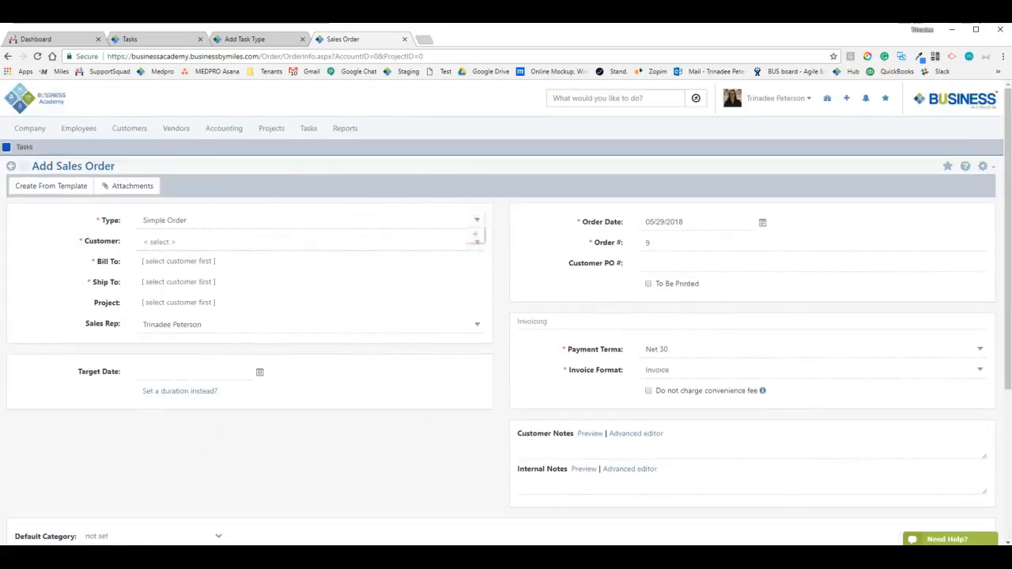
Close the Sales Order tab and return to the Add Task Type form
click(405, 39)
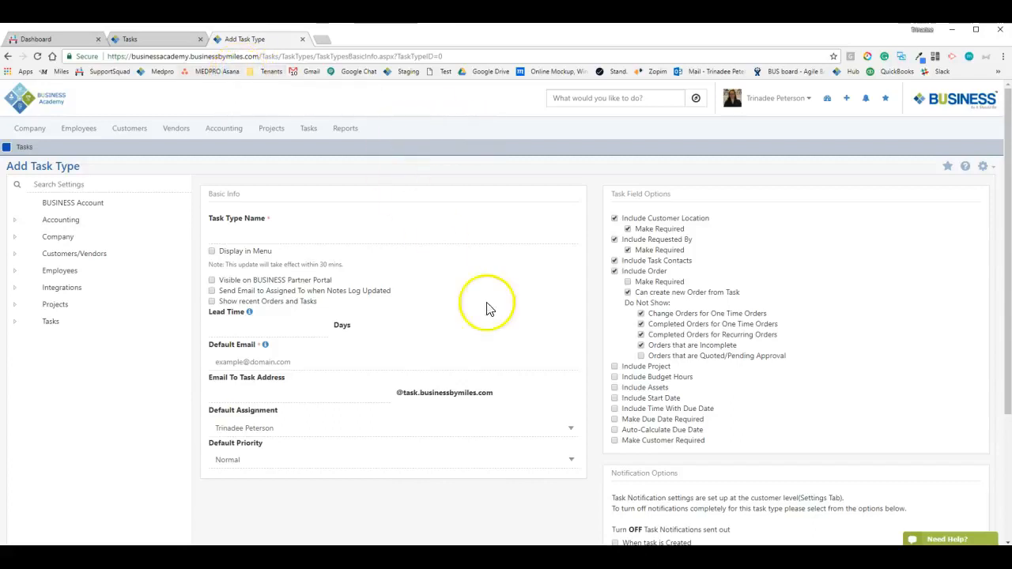
click(310, 135)
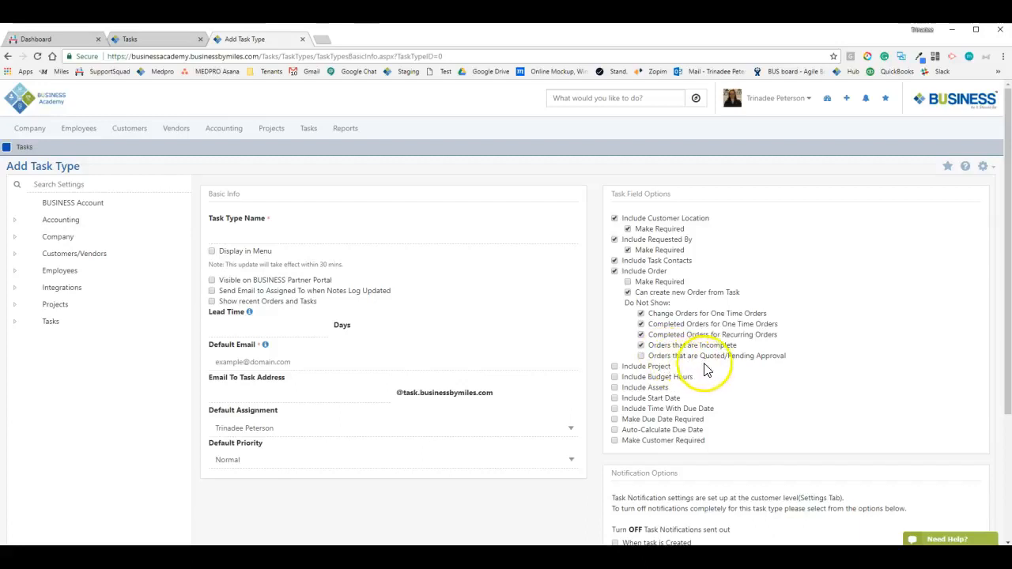
click(540, 234)
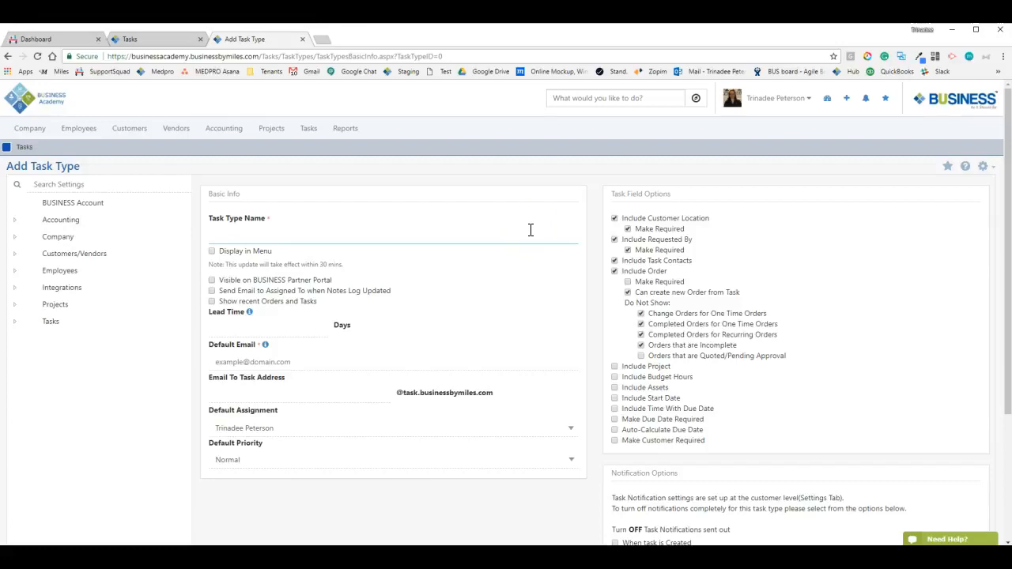
Toggle the Do Not Show checkboxes until every order filter is cleared
click(765, 360)
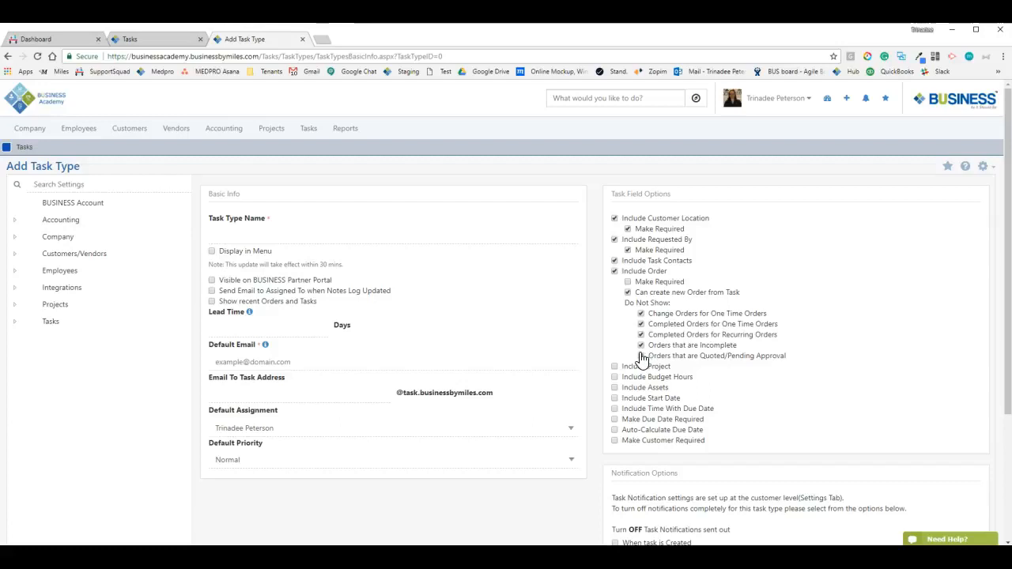
click(641, 356)
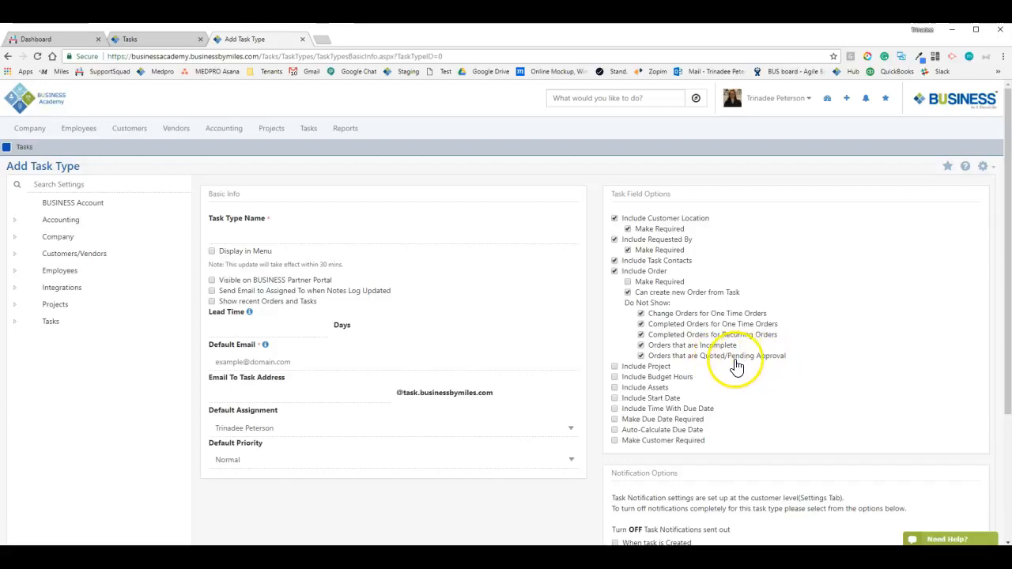
click(642, 314)
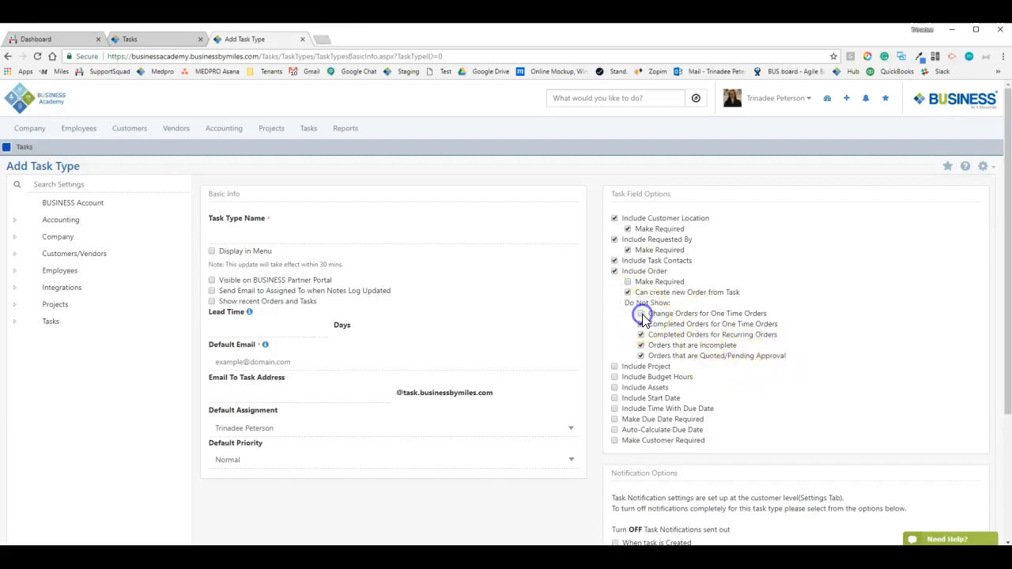
click(642, 335)
click(641, 346)
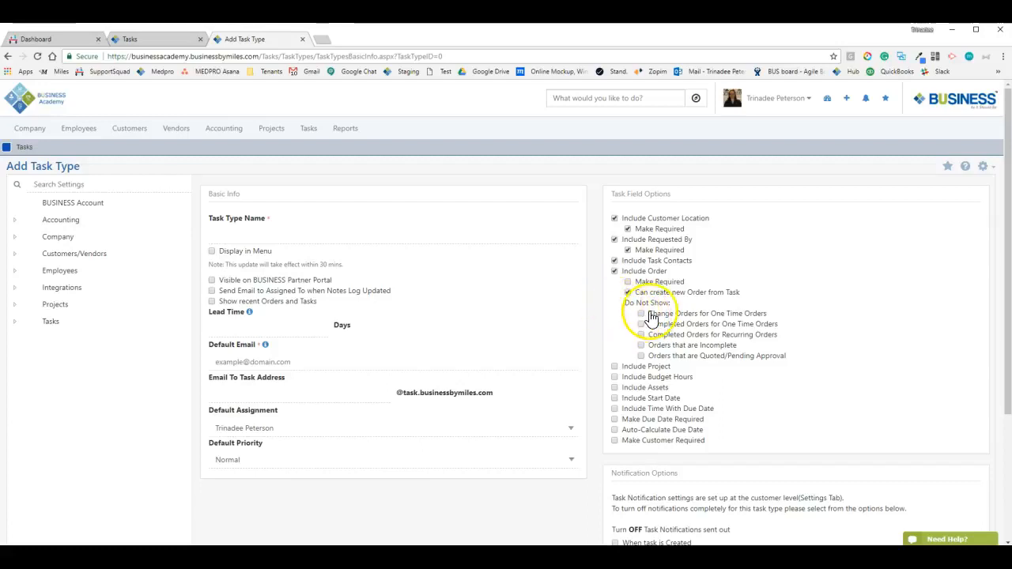
drag(767, 314, 642, 314)
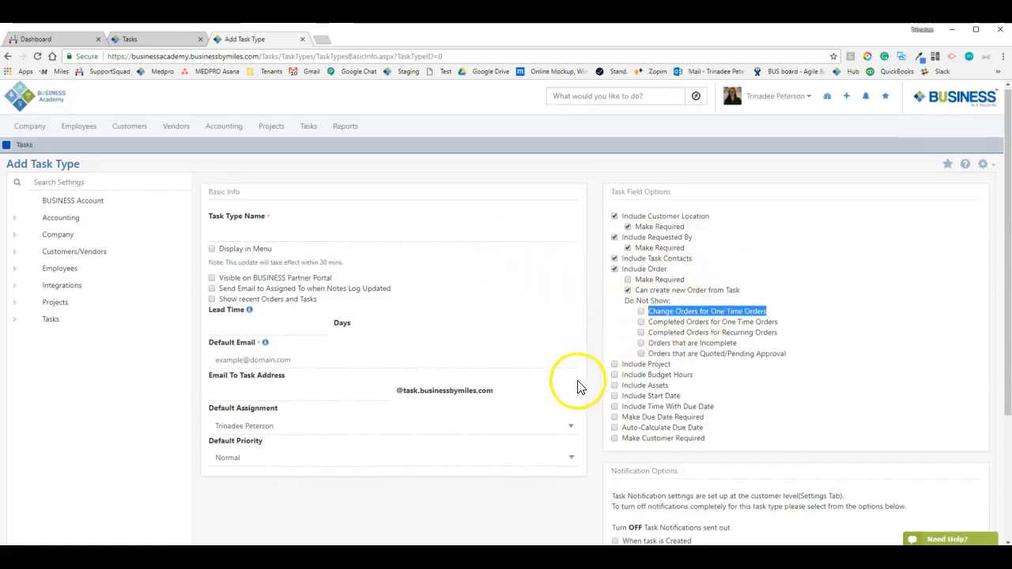
Uncheck Include Order and check Include Project, revealing the Include Milestone option
scroll(600, 388, down, 2)
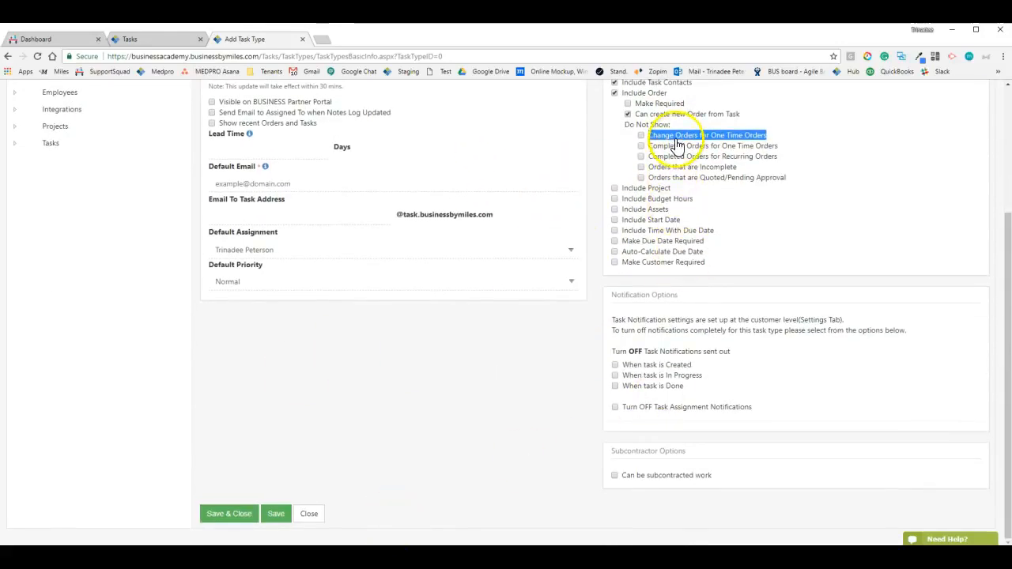
click(655, 168)
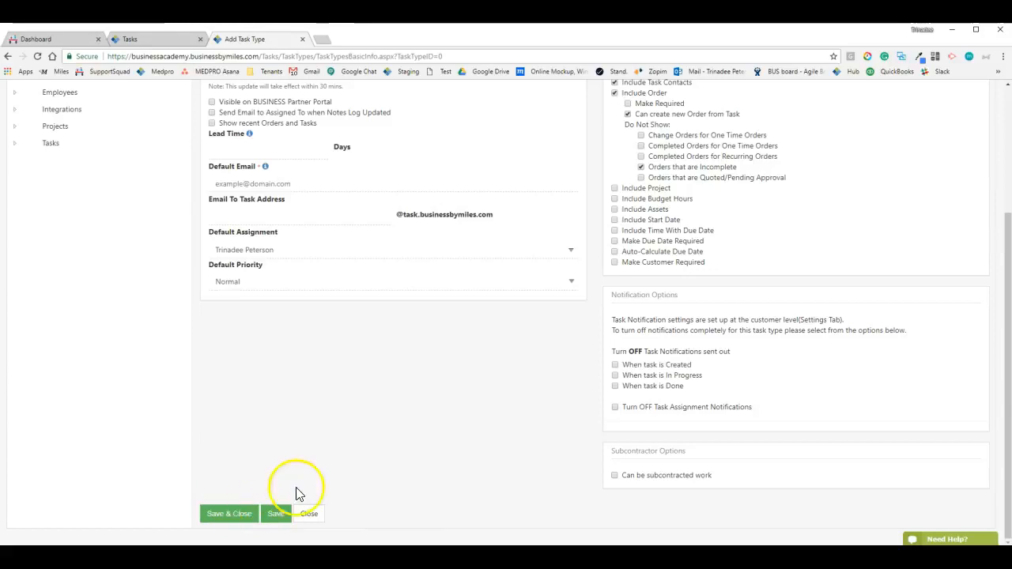
scroll(656, 320, up, 3)
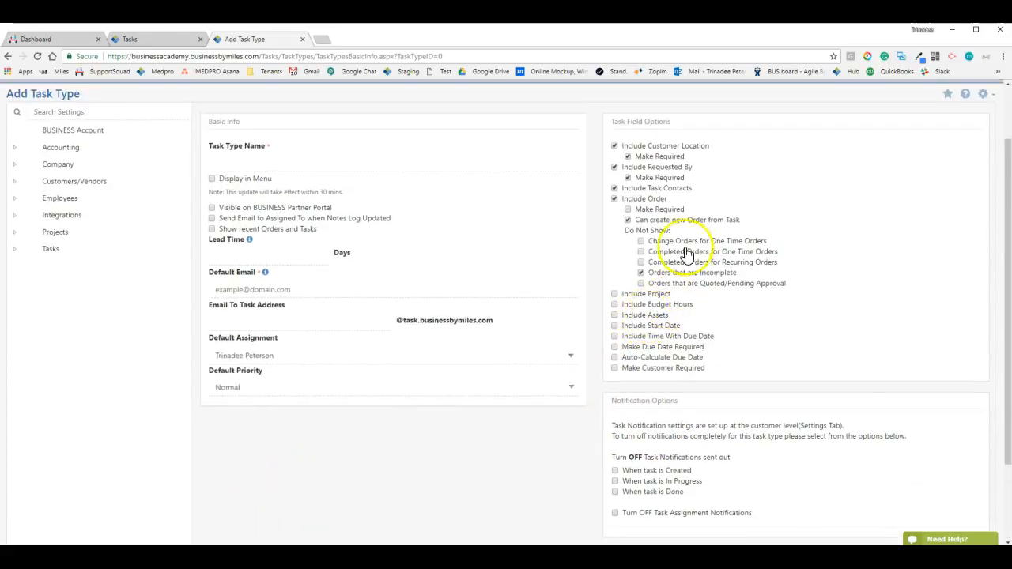
click(615, 199)
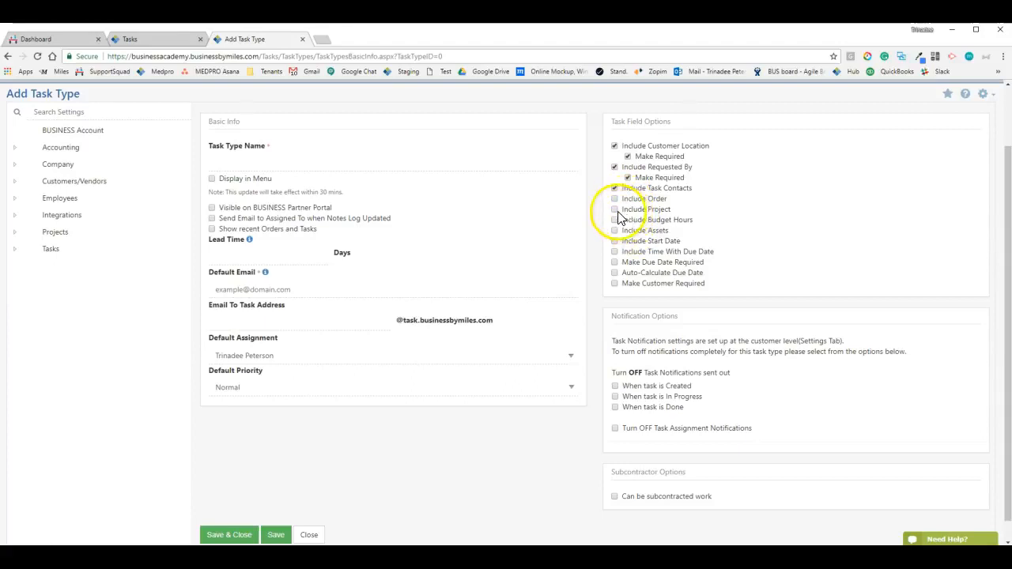
click(615, 210)
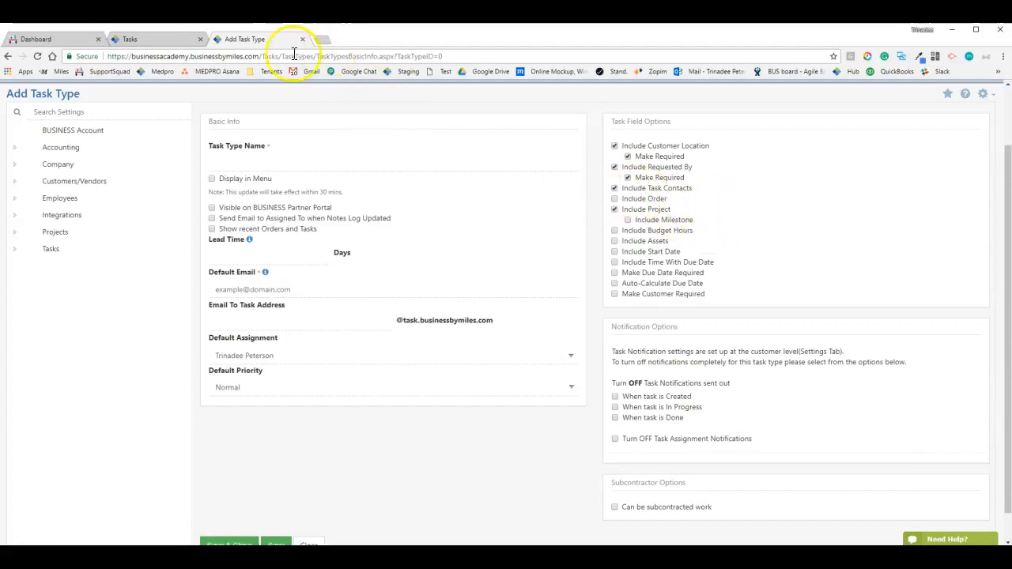
Duplicate the Add Task Type tab, open the New server and storage sales order, then go to Projects > Projects
right_click(267, 41)
click(304, 83)
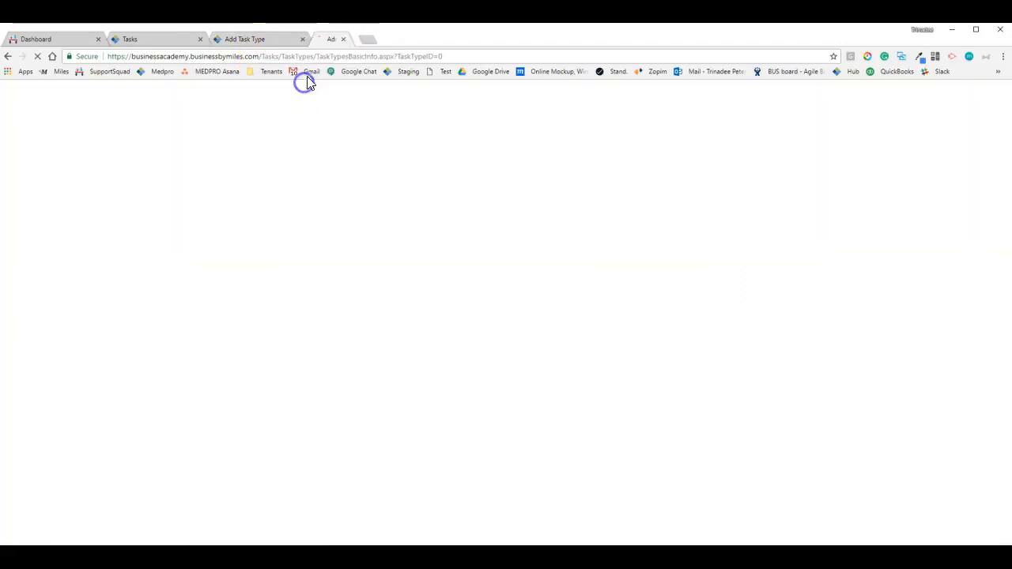
click(122, 134)
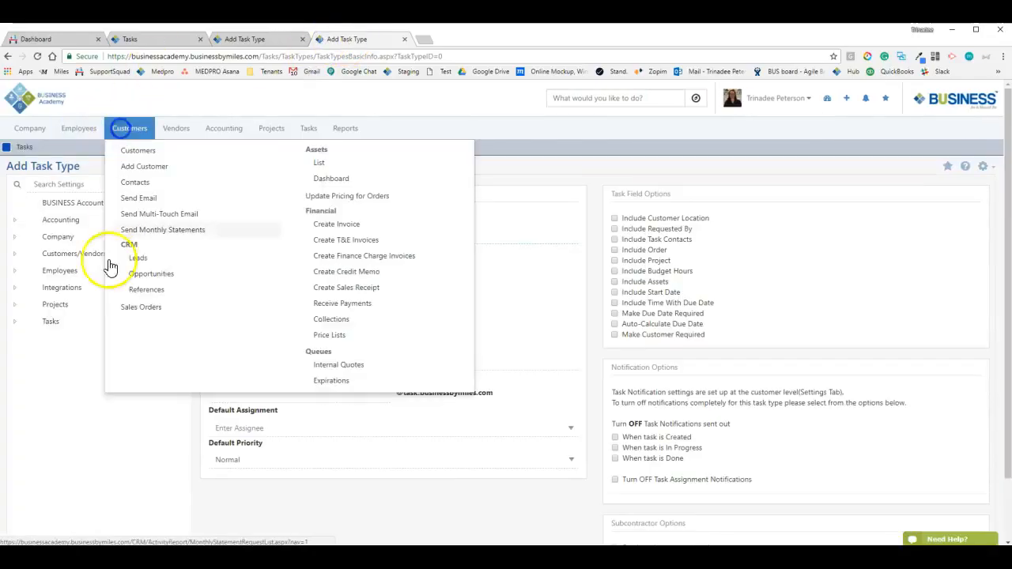
click(138, 309)
click(83, 317)
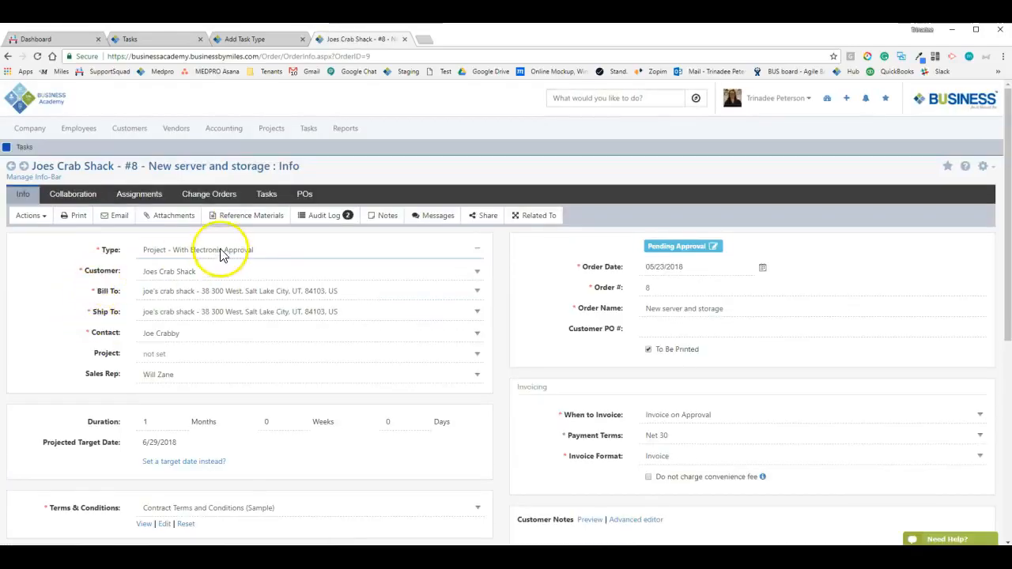
click(271, 128)
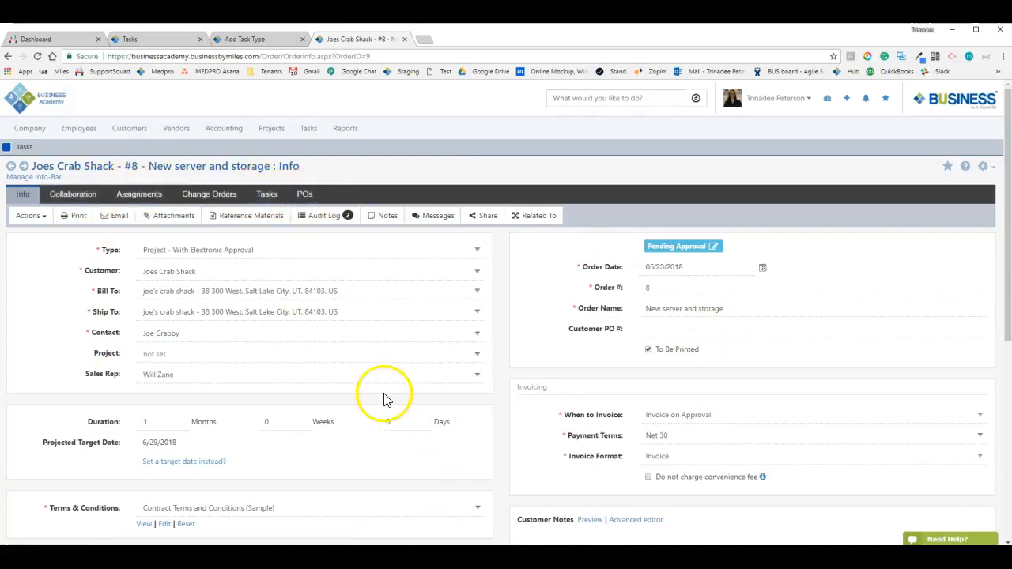
click(273, 147)
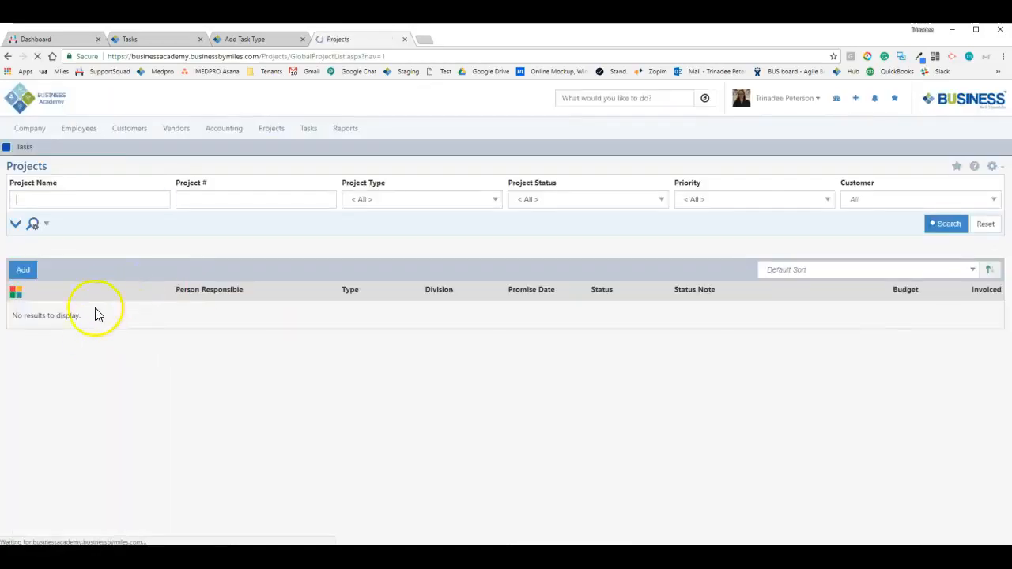
Back on the Add Task Type form, check Include Milestone under Include Project
click(163, 39)
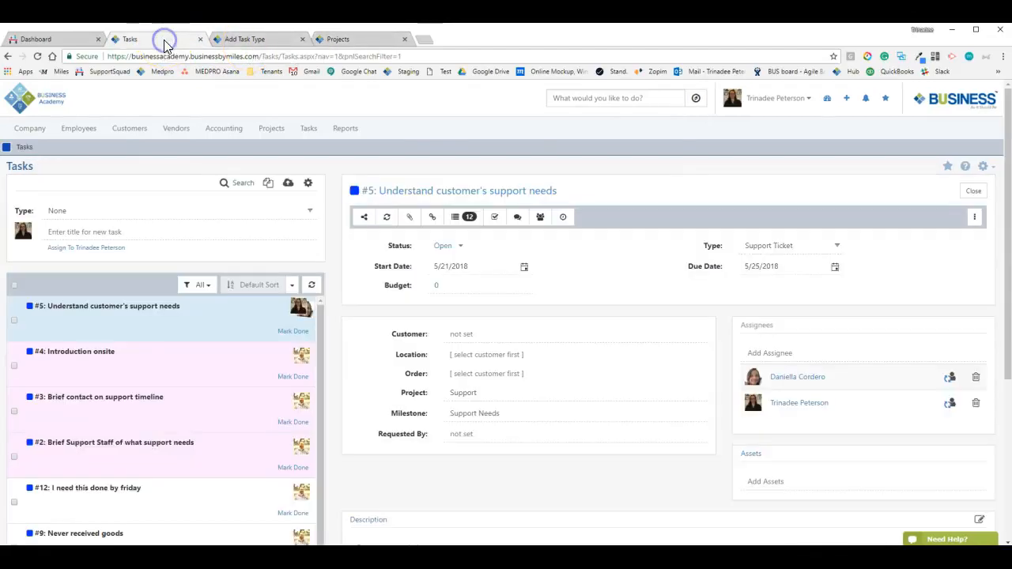
click(235, 39)
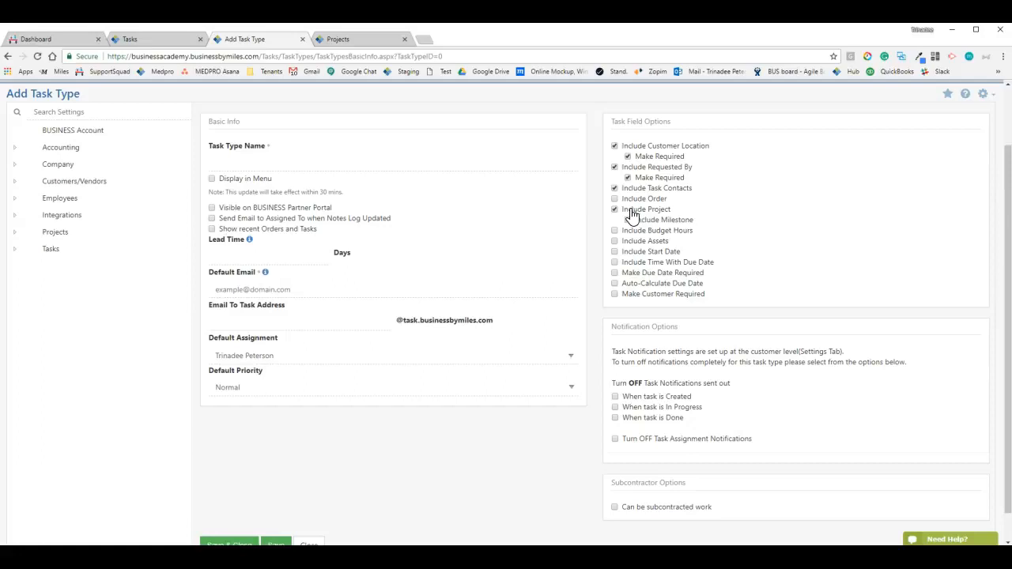
click(642, 225)
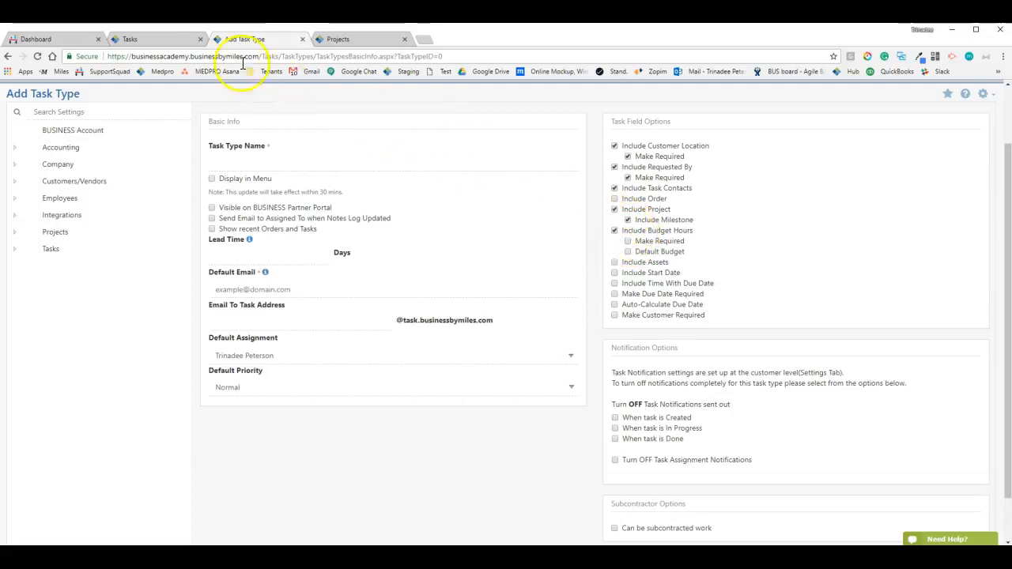
Change task #5's Budget from 0 to 5
click(124, 40)
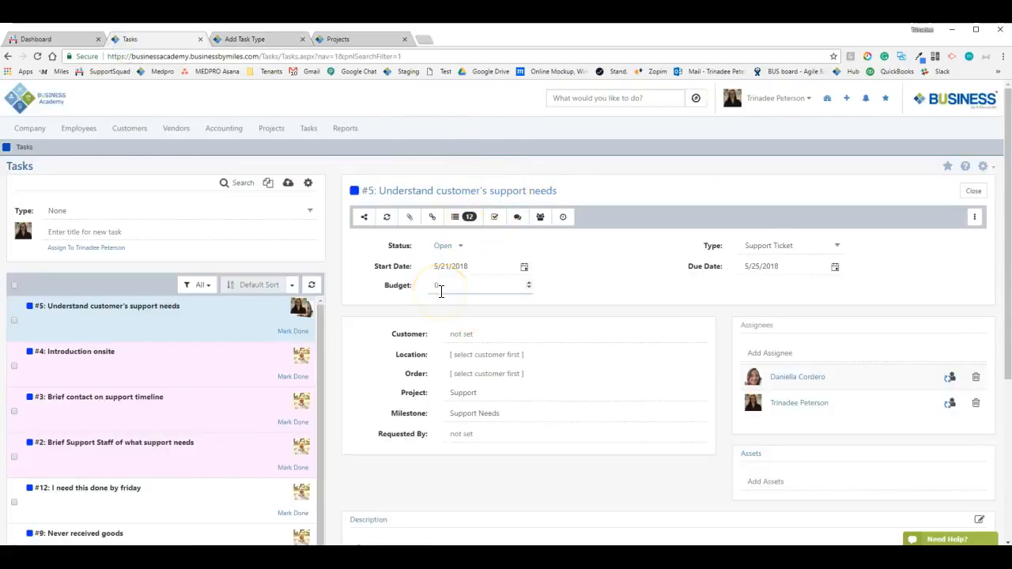
click(501, 285)
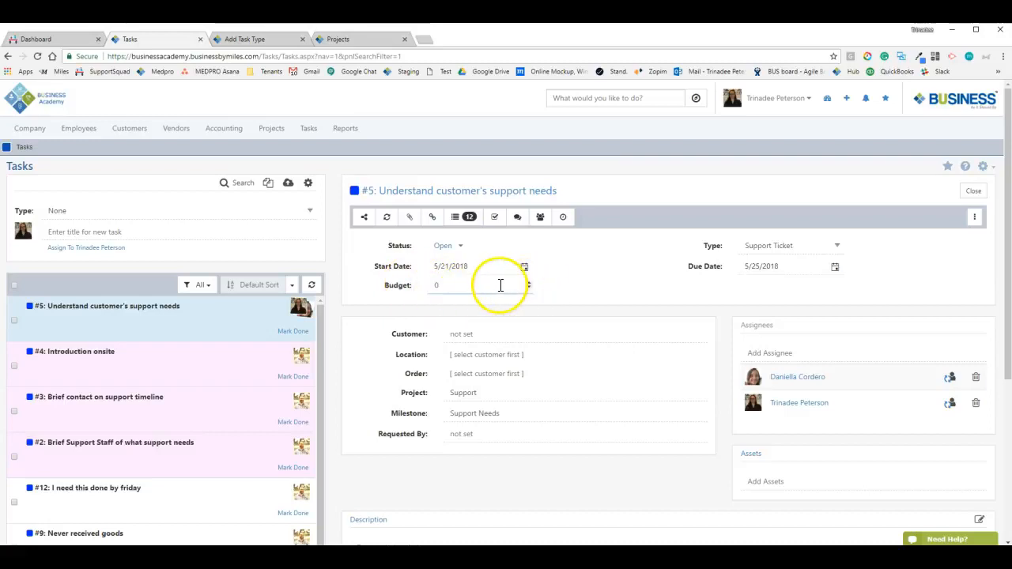
drag(500, 285, 374, 275)
text(5)
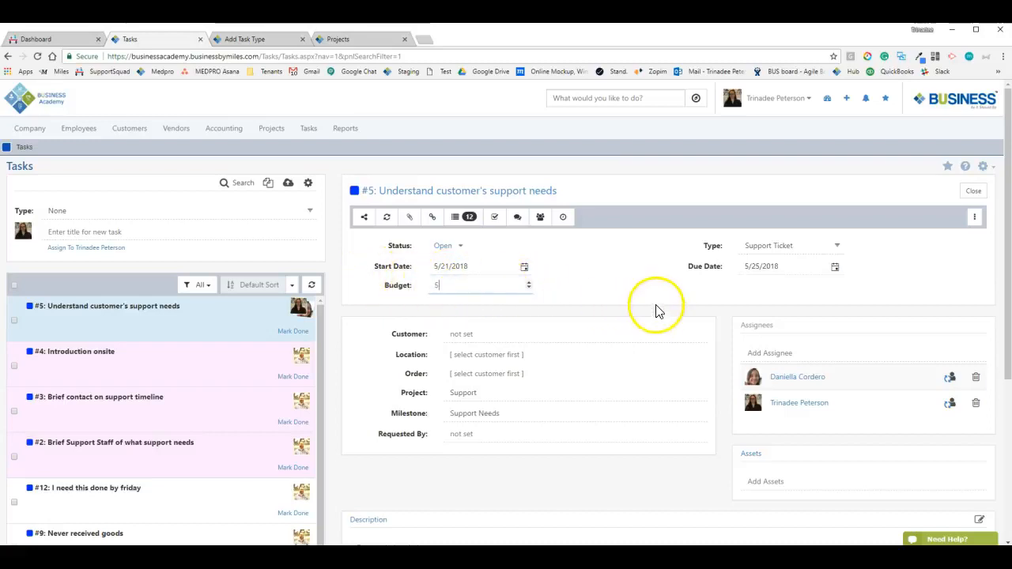
click(619, 266)
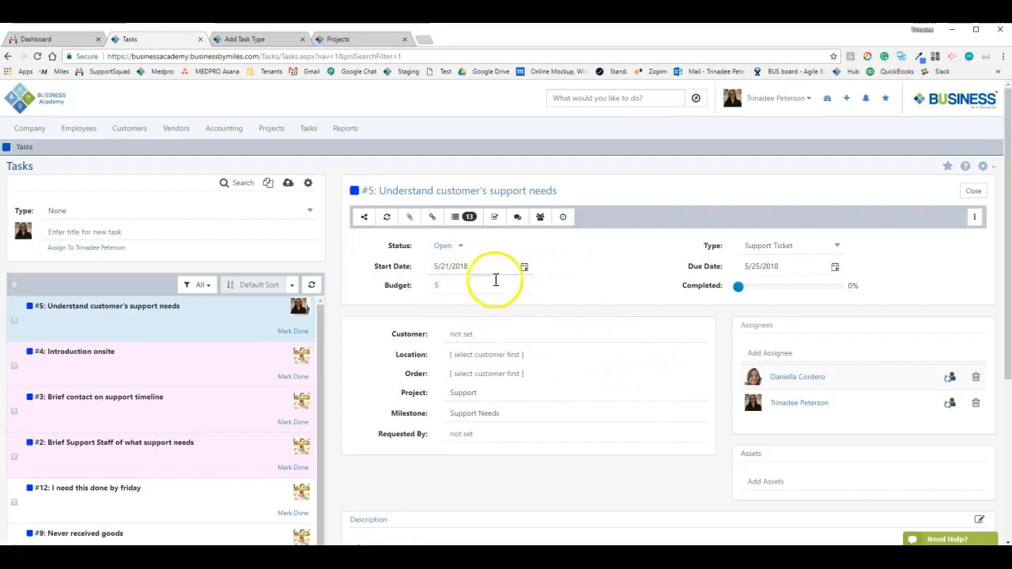
click(435, 287)
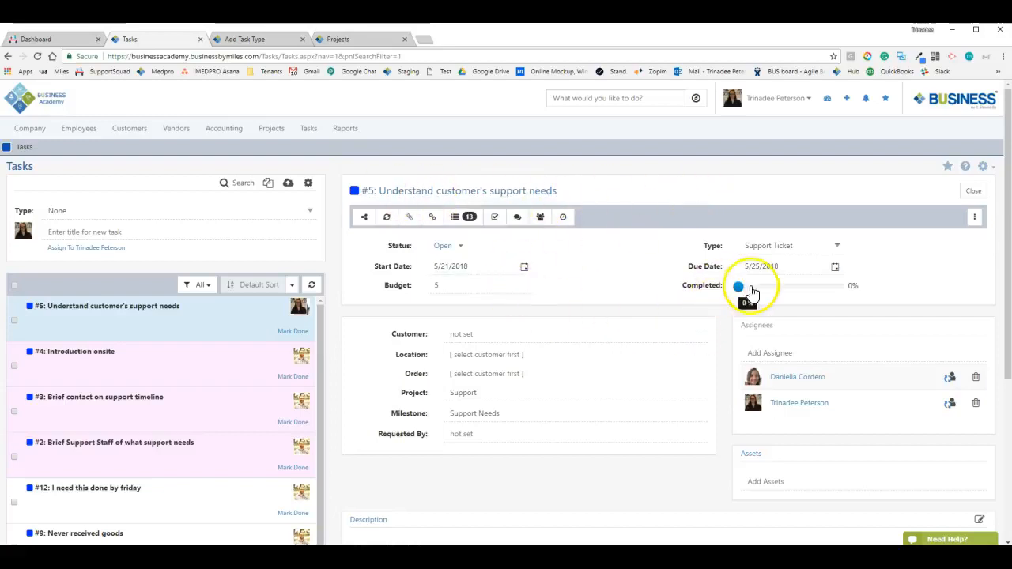
Drag task #5's Completed slider up to 49% and check the 5/21/2018 start date
drag(758, 294, 791, 294)
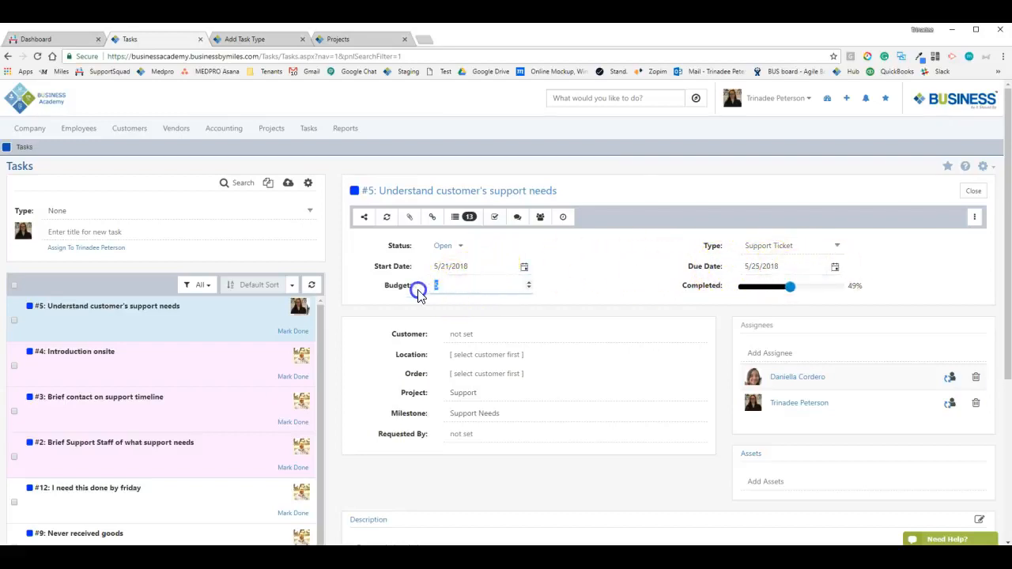
click(454, 267)
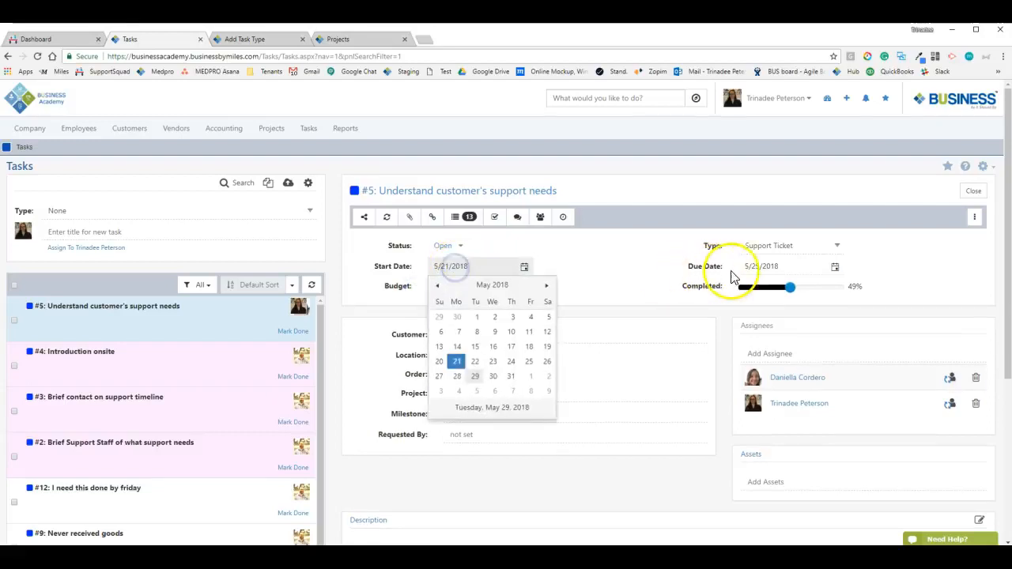
click(732, 265)
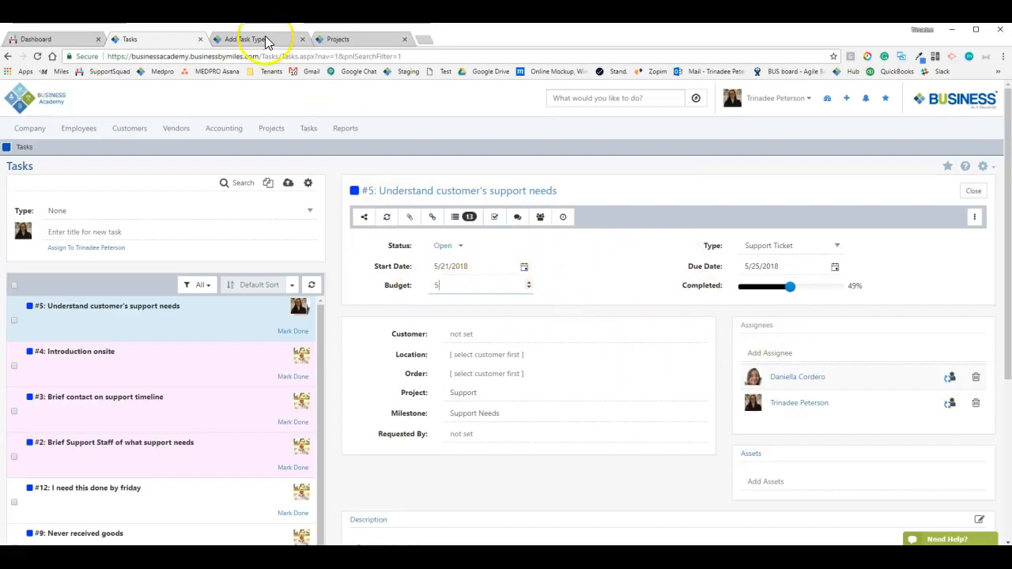
Make Budget Hours required and name the task type Support Ticket
click(237, 40)
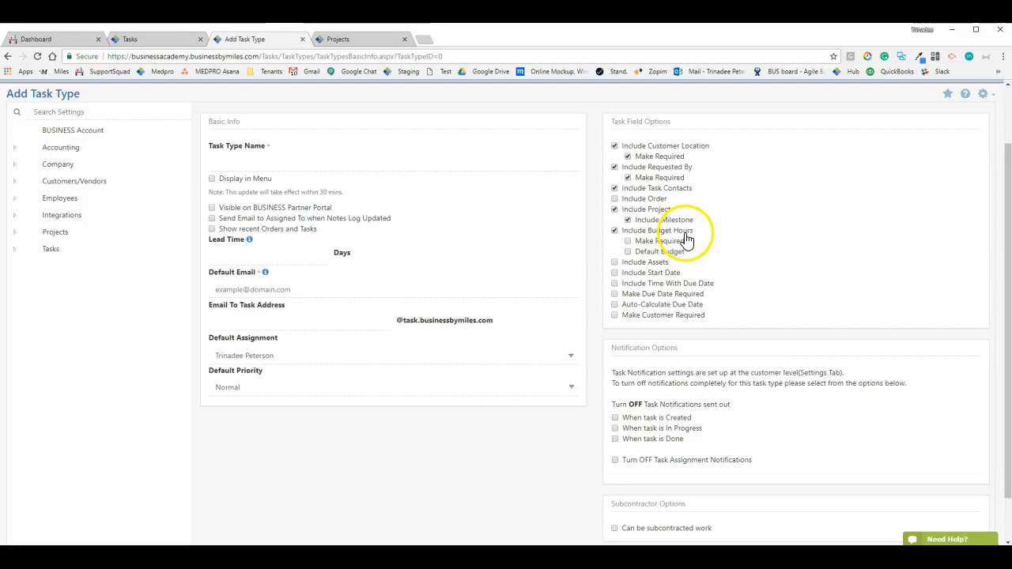
click(679, 242)
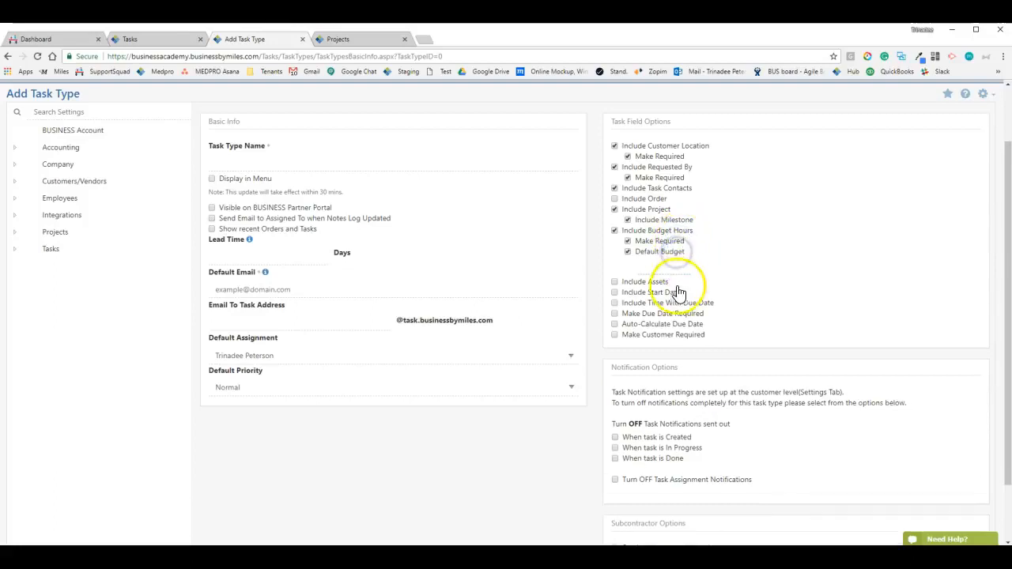
click(224, 161)
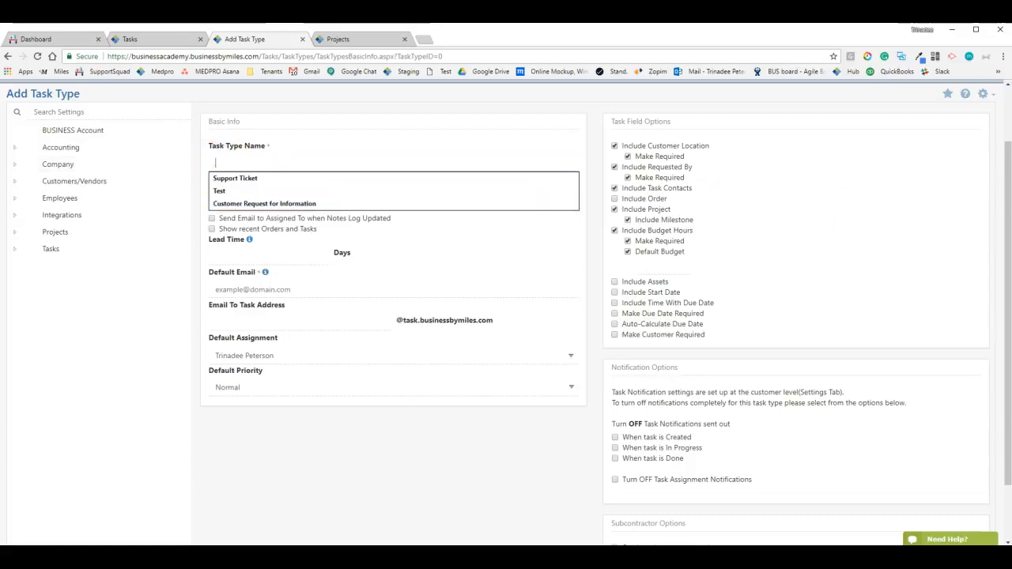
click(307, 179)
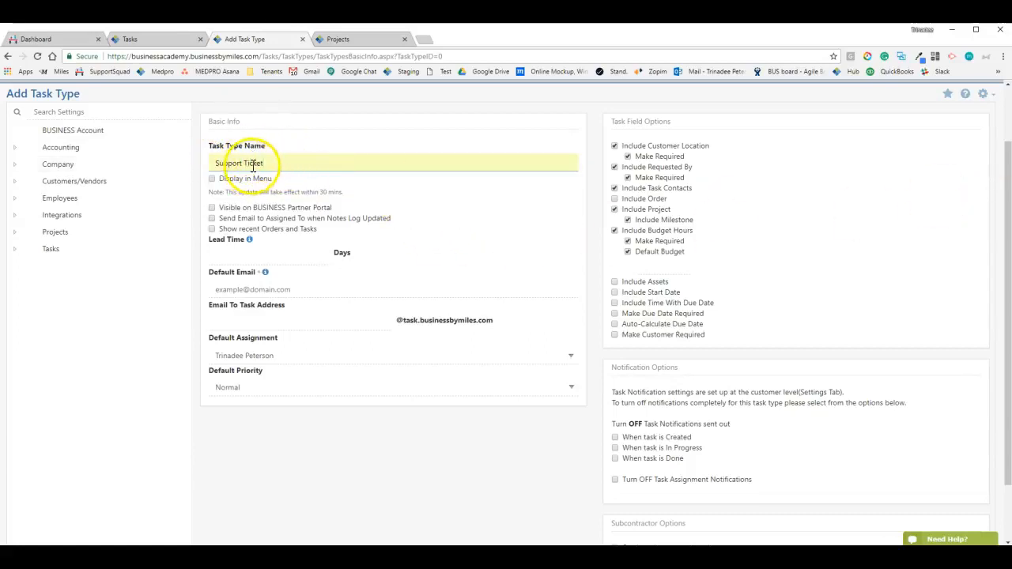
Set the default budget to 5 hours and enable Include Assets
click(671, 265)
text(5)
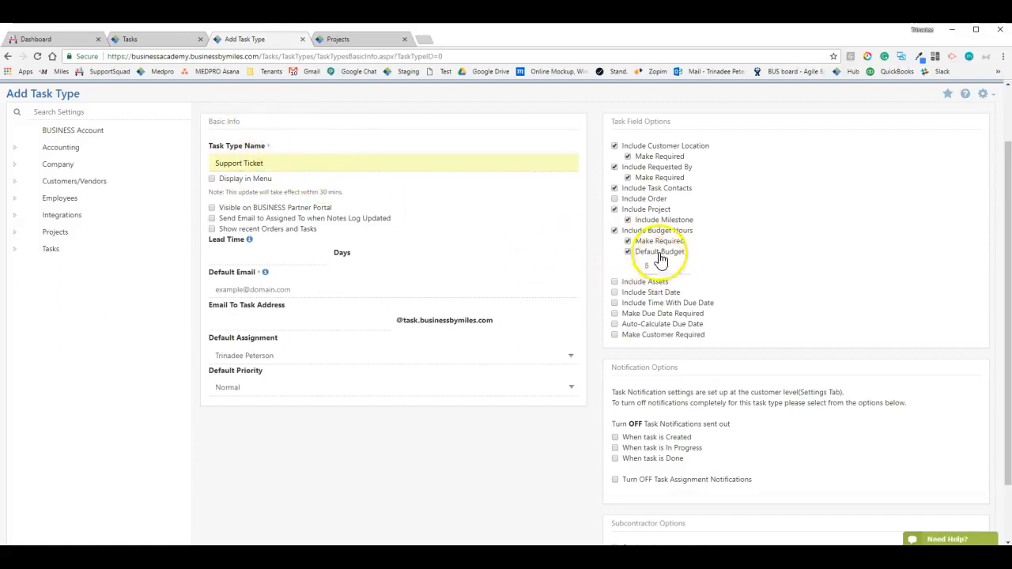
click(614, 282)
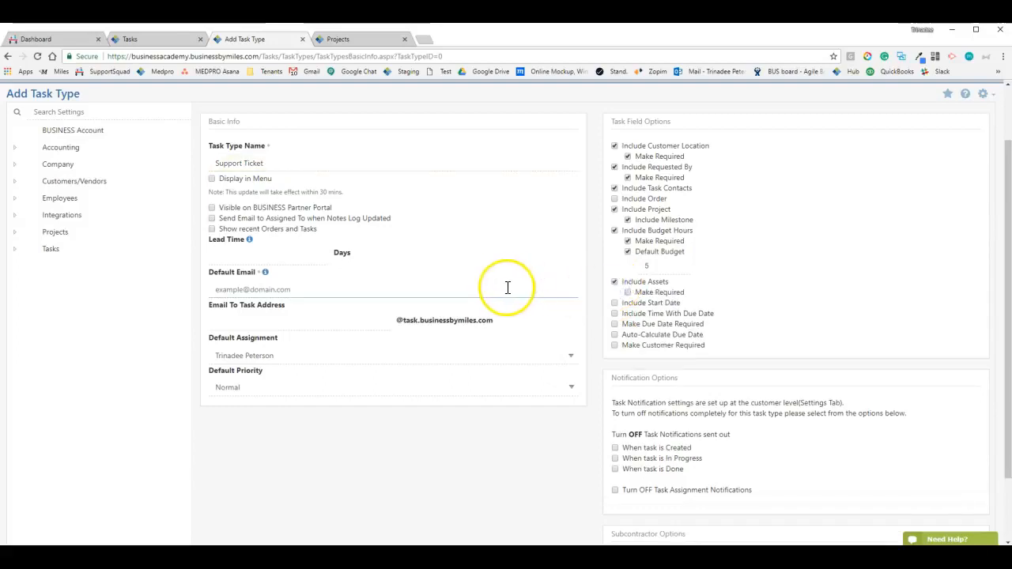
scroll(86, 235, up, 1)
scroll(86, 234, up, 2)
click(30, 129)
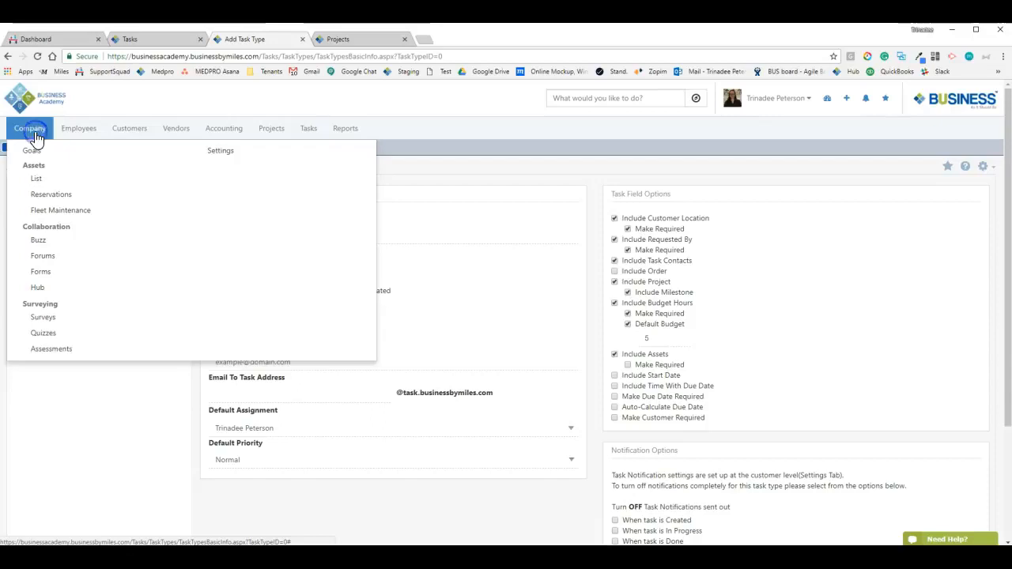
click(115, 128)
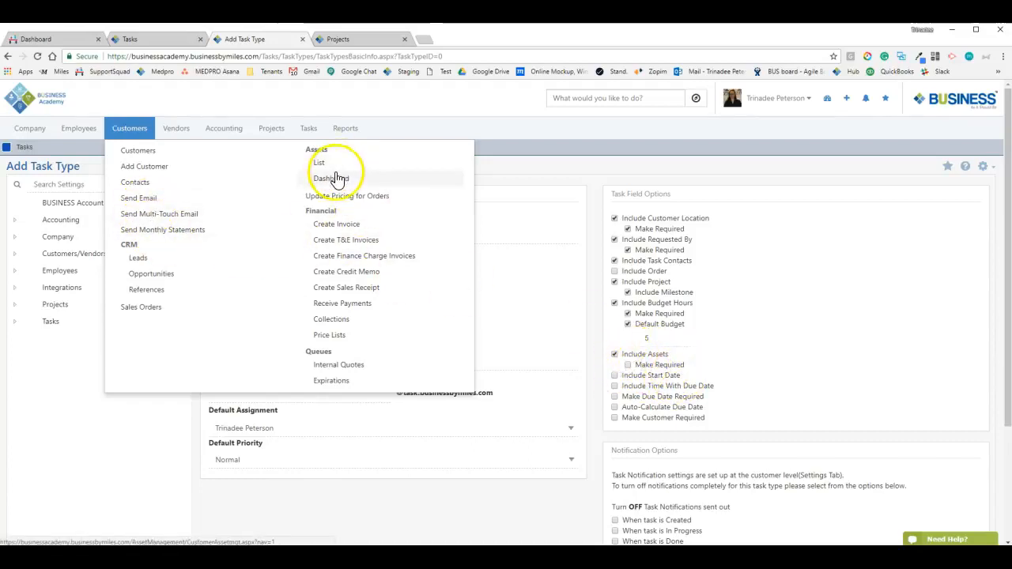
click(573, 170)
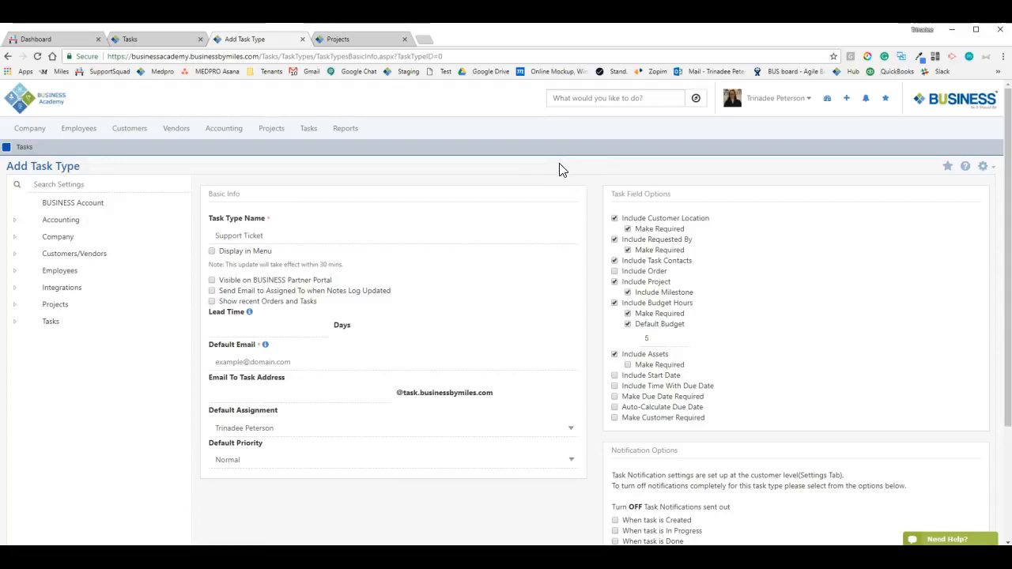
click(552, 158)
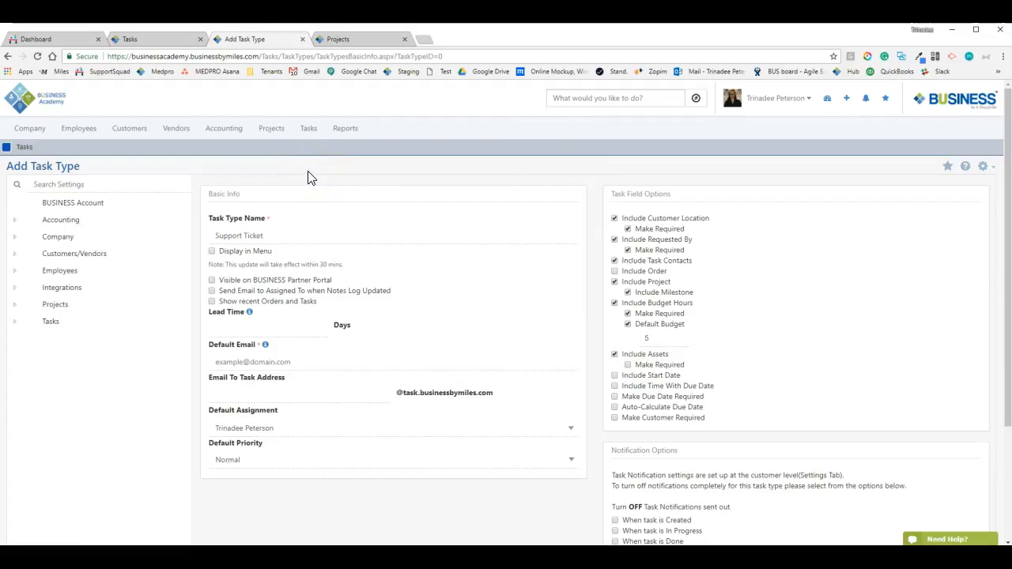
click(265, 230)
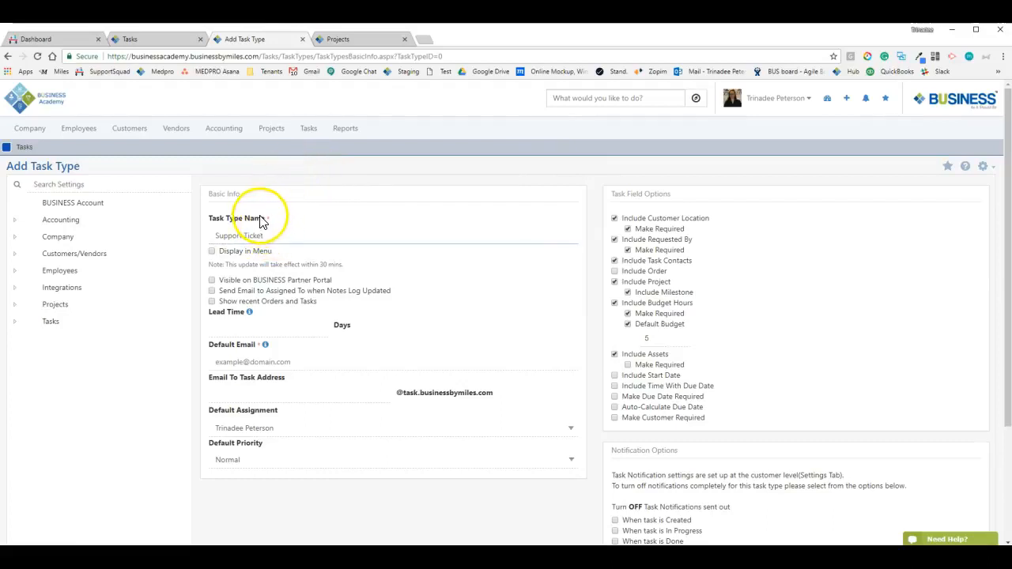
click(132, 134)
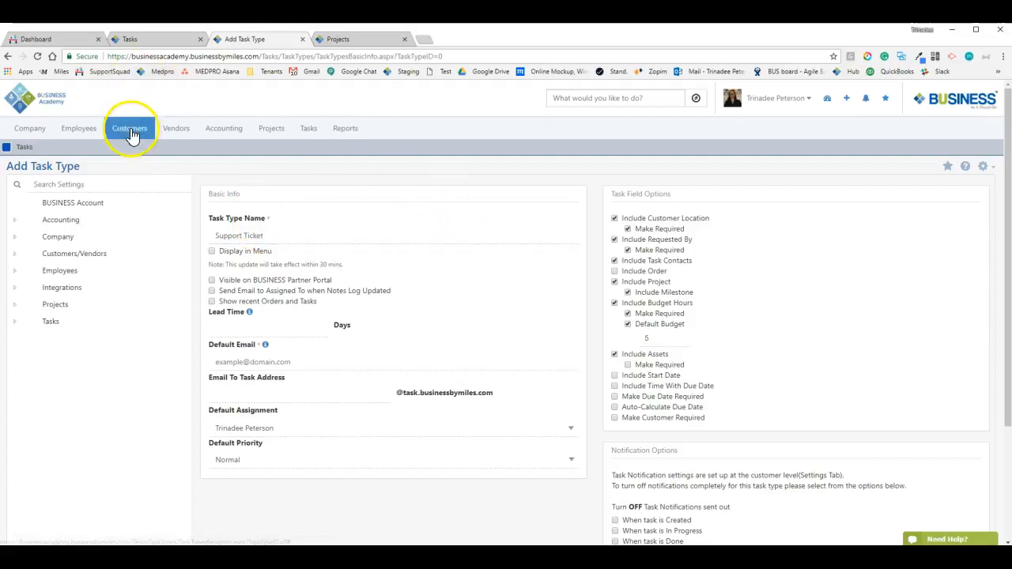
click(619, 182)
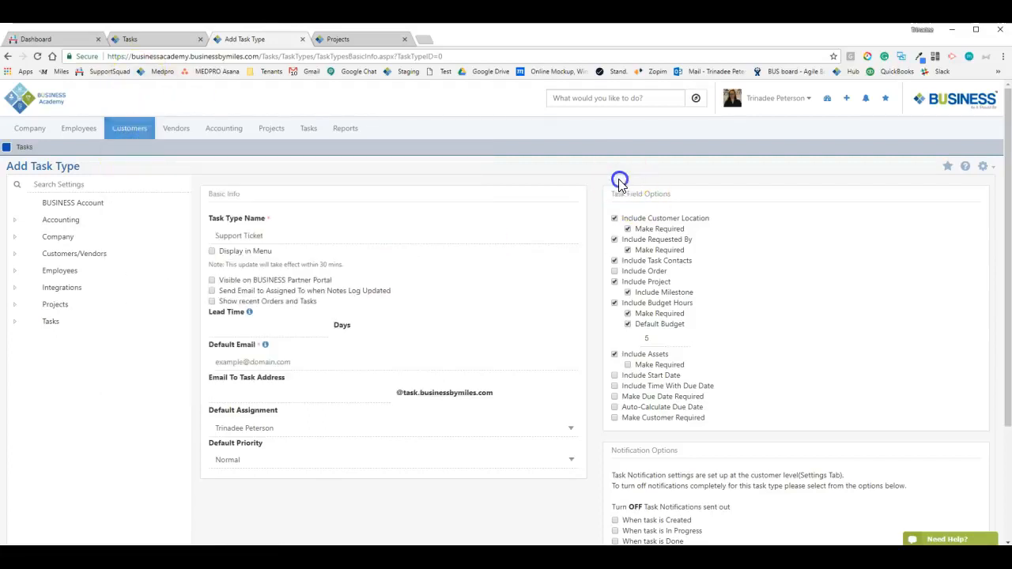
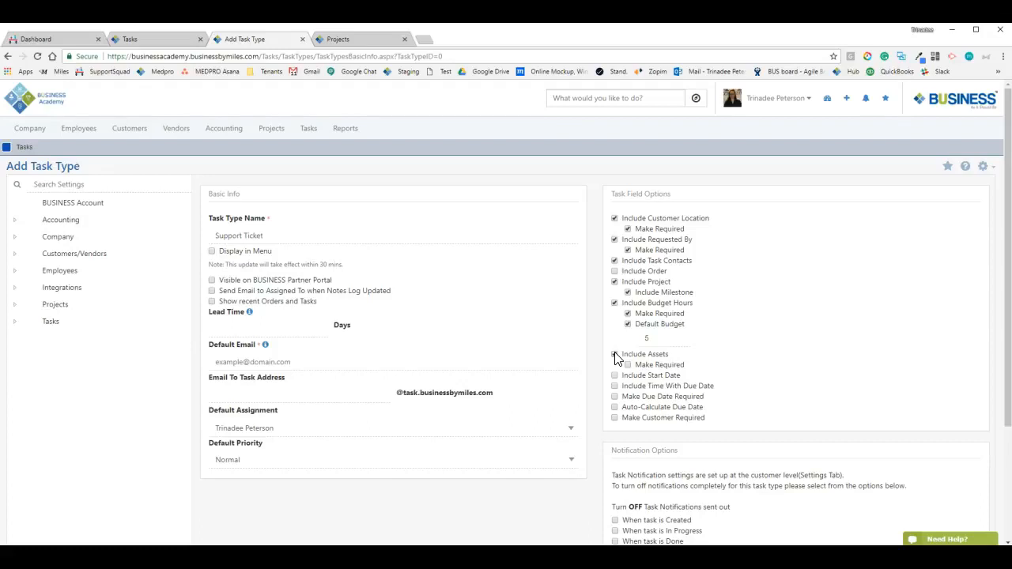
Include the Assets field on Support Ticket tasks, left optional, and include a Start Date field
click(615, 355)
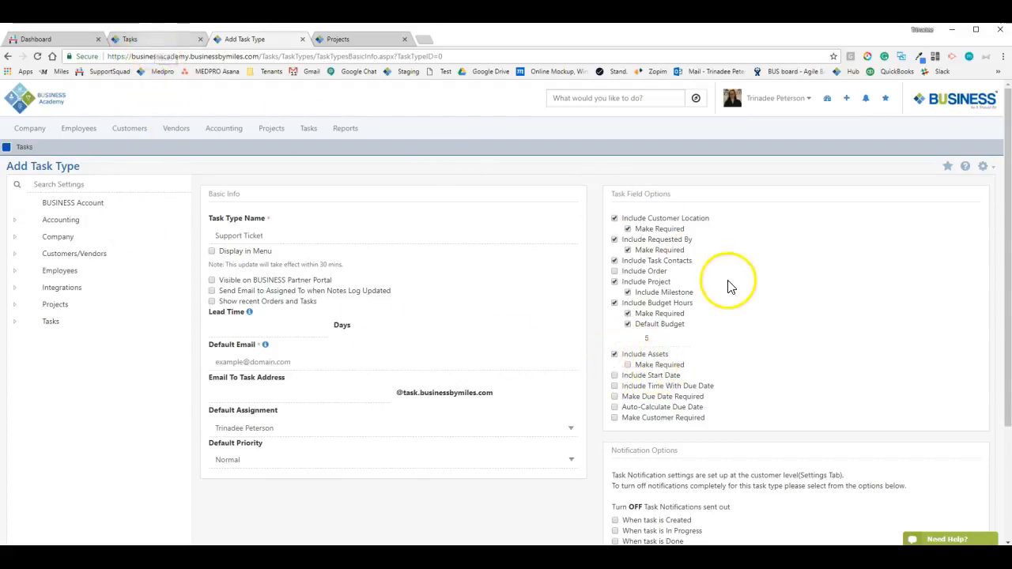
click(642, 368)
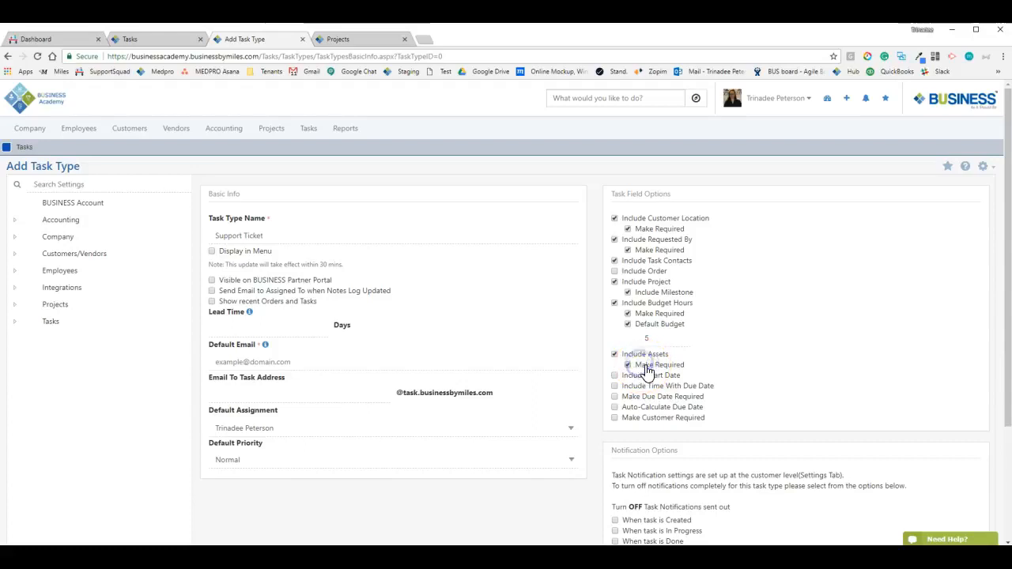
click(646, 369)
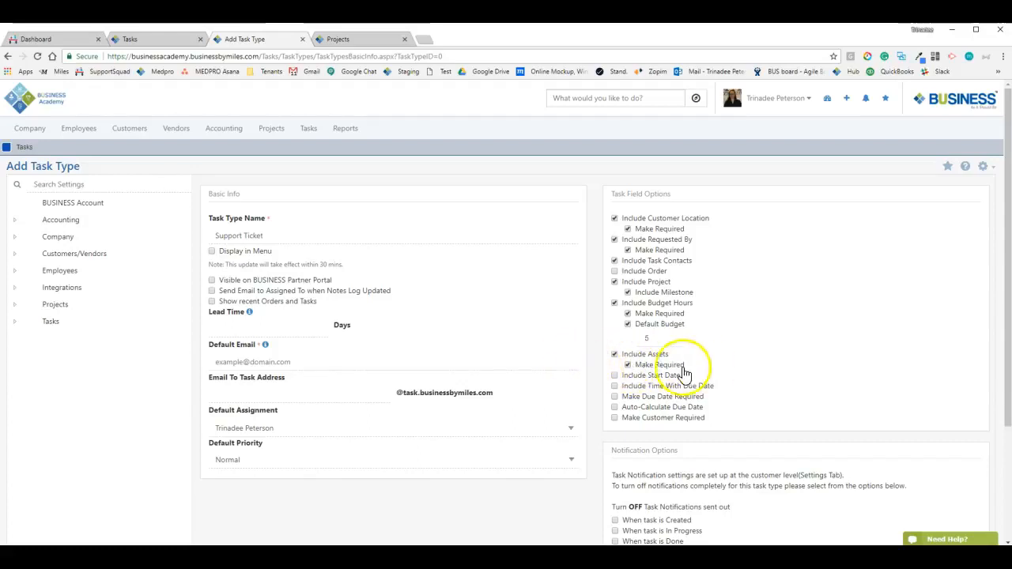
mouse_move(217, 232)
mouse_down()
mouse_move(295, 231)
mouse_move(212, 233)
mouse_up()
click(282, 236)
click(293, 226)
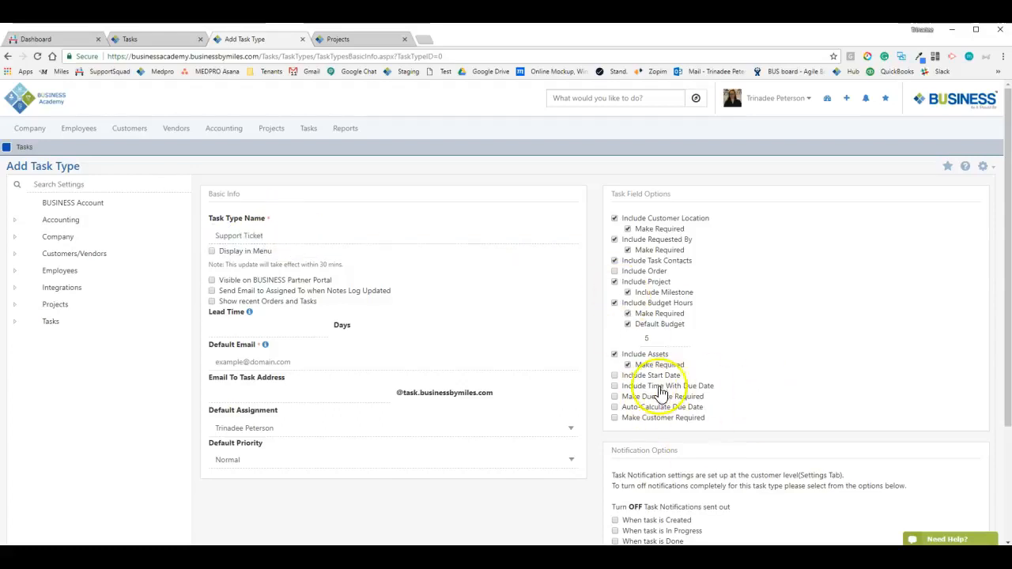
click(655, 369)
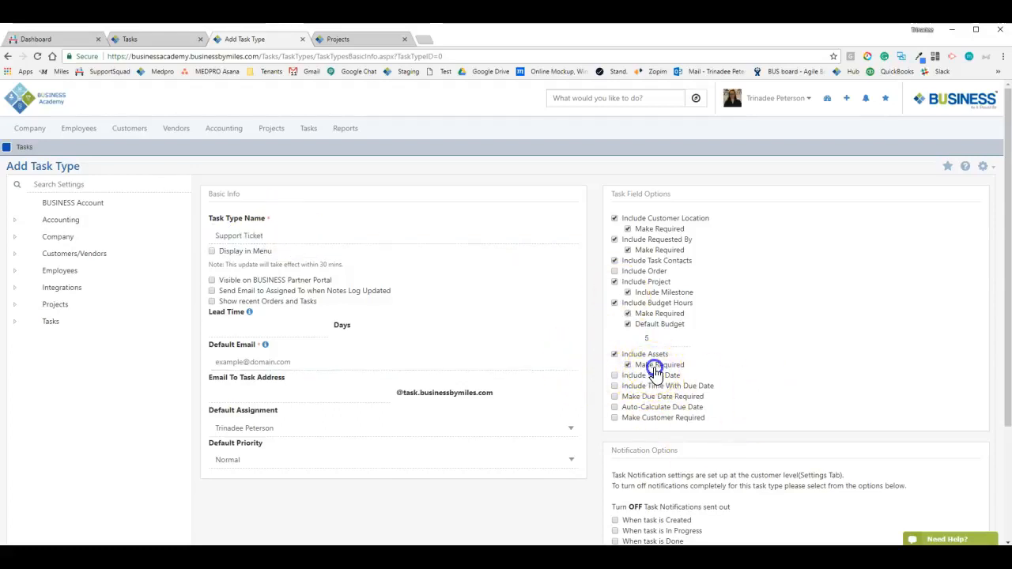
click(615, 376)
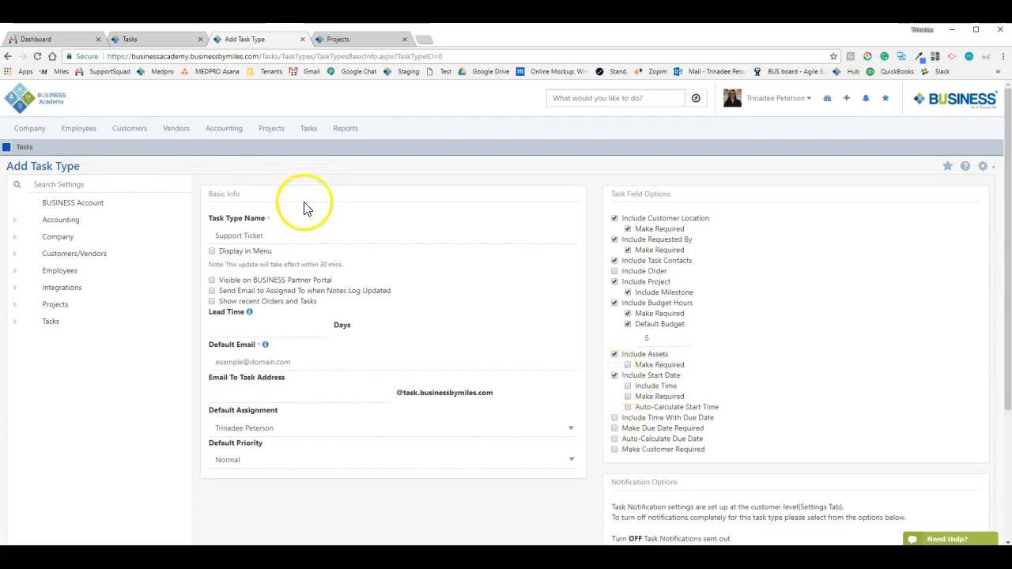
Create a new task titled Test in the Tasks list
click(117, 41)
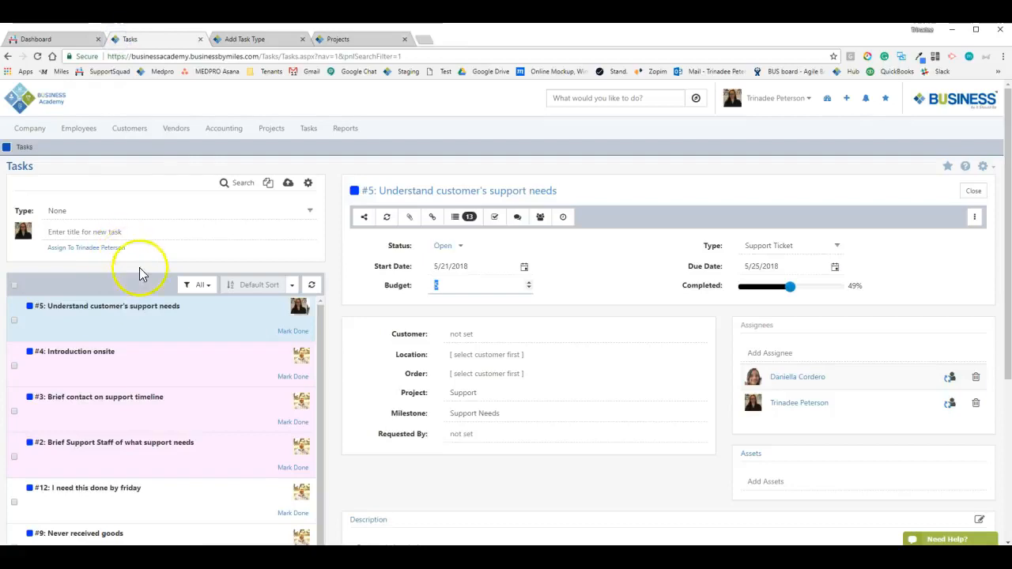
click(103, 233)
text(Test)
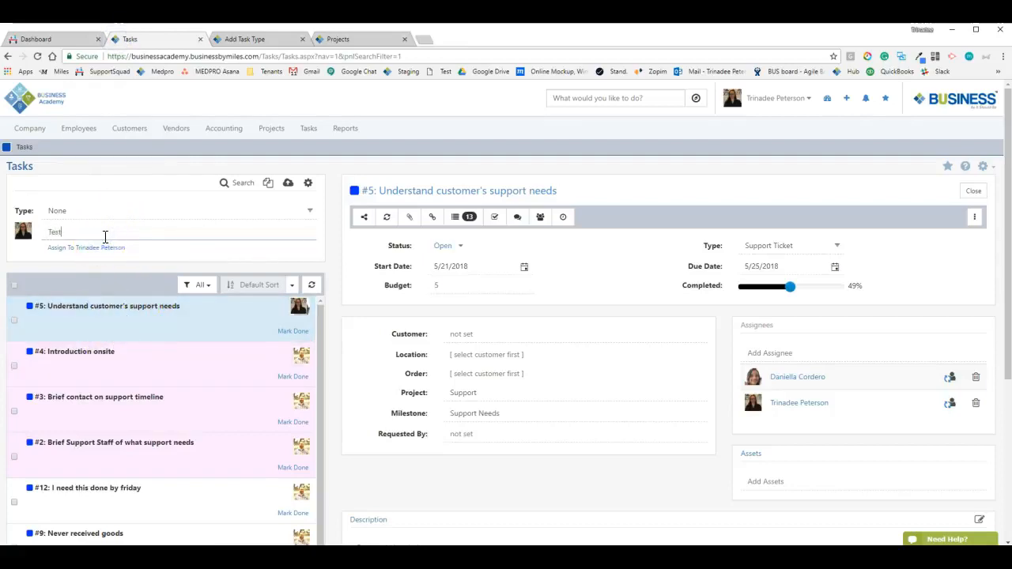
key(Return)
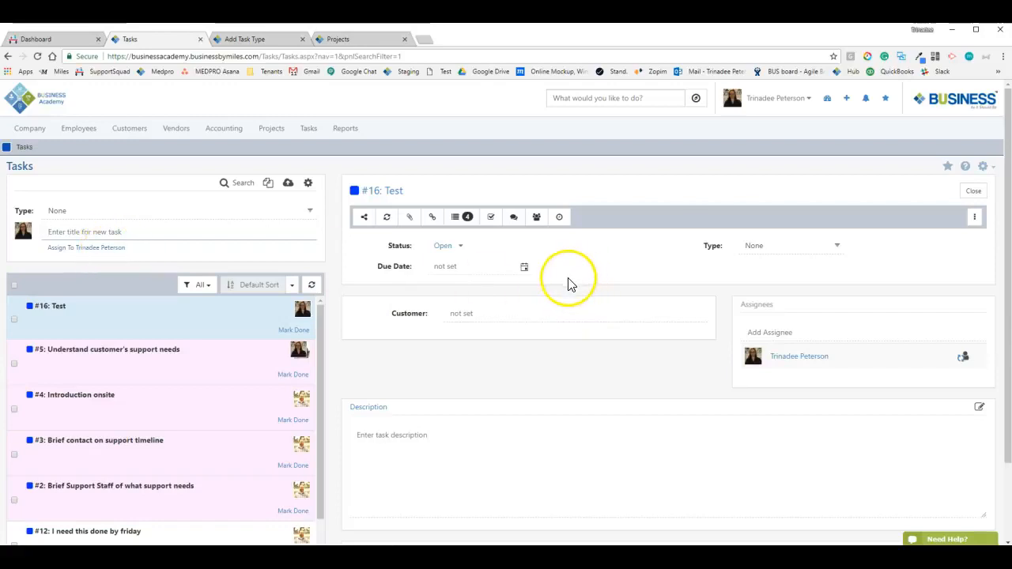
Set the Test task's due date to 6/1/2018
drag(380, 269, 428, 274)
click(524, 267)
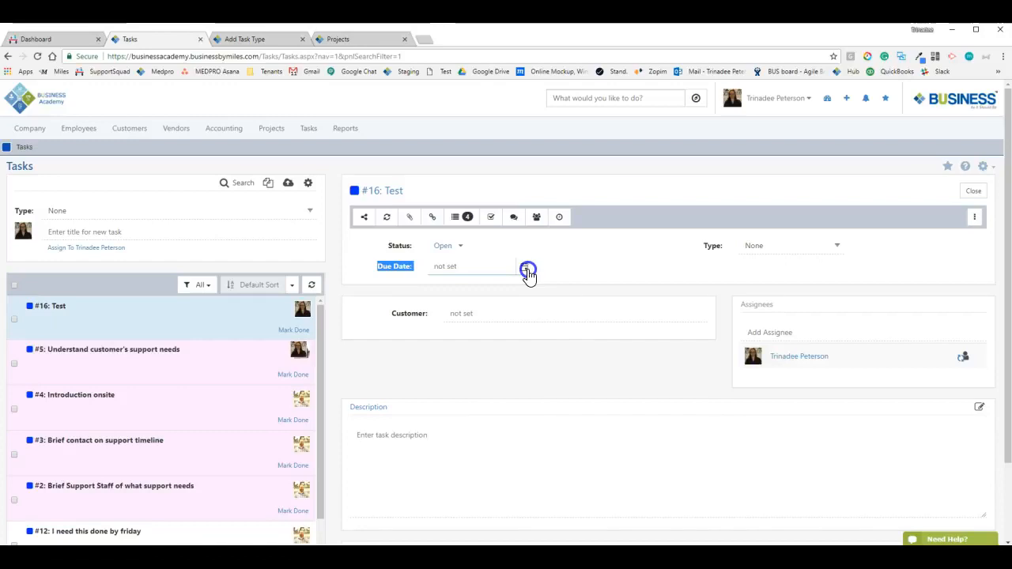
click(493, 377)
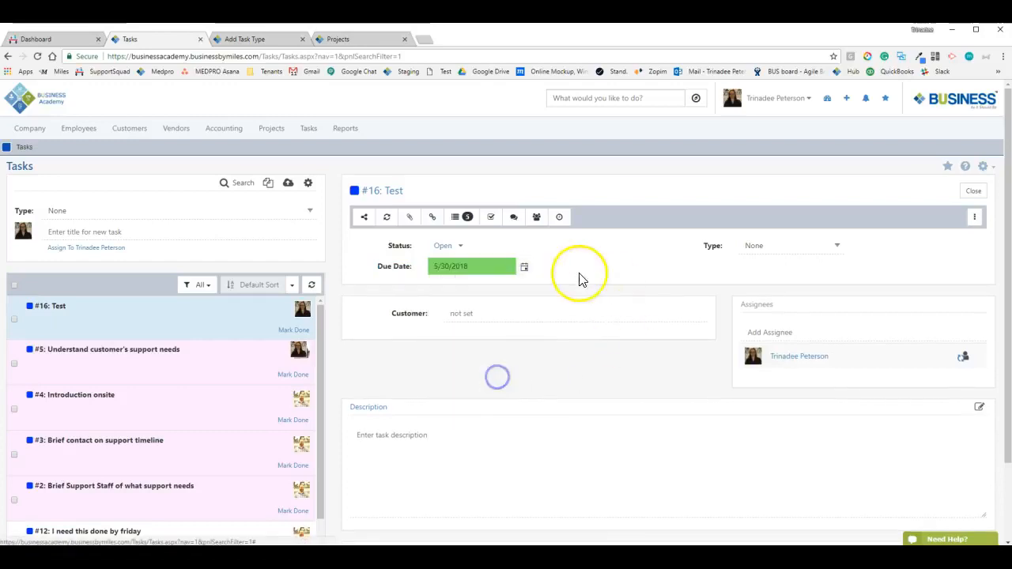
click(528, 270)
click(532, 377)
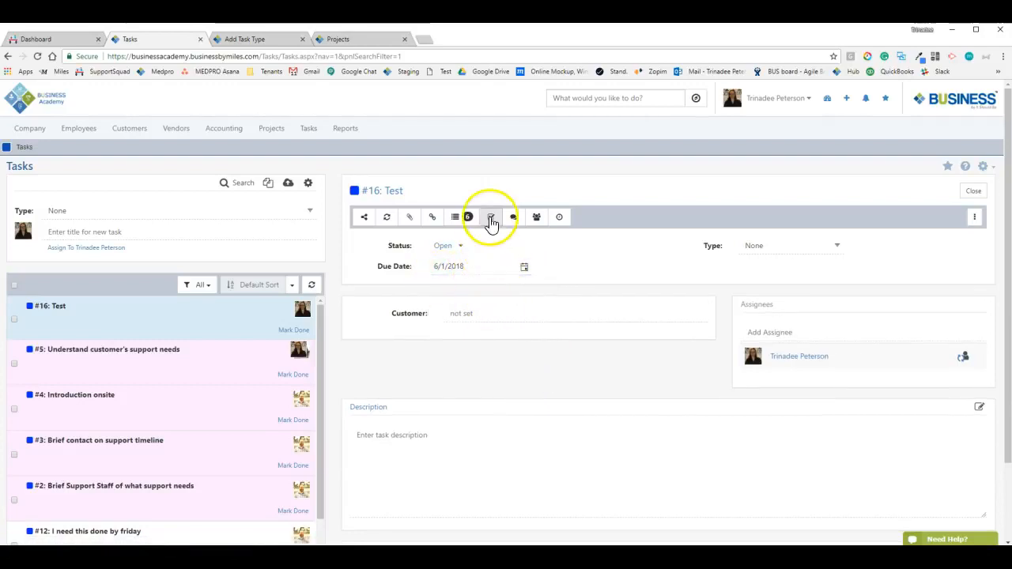
click(247, 39)
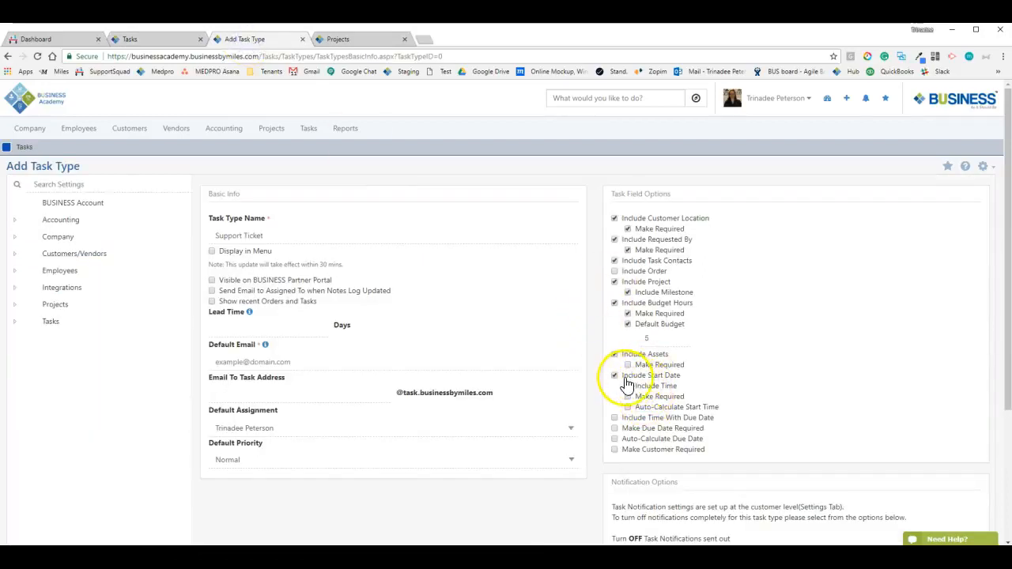
Make the Support Ticket start date include a time and mark it required
click(167, 39)
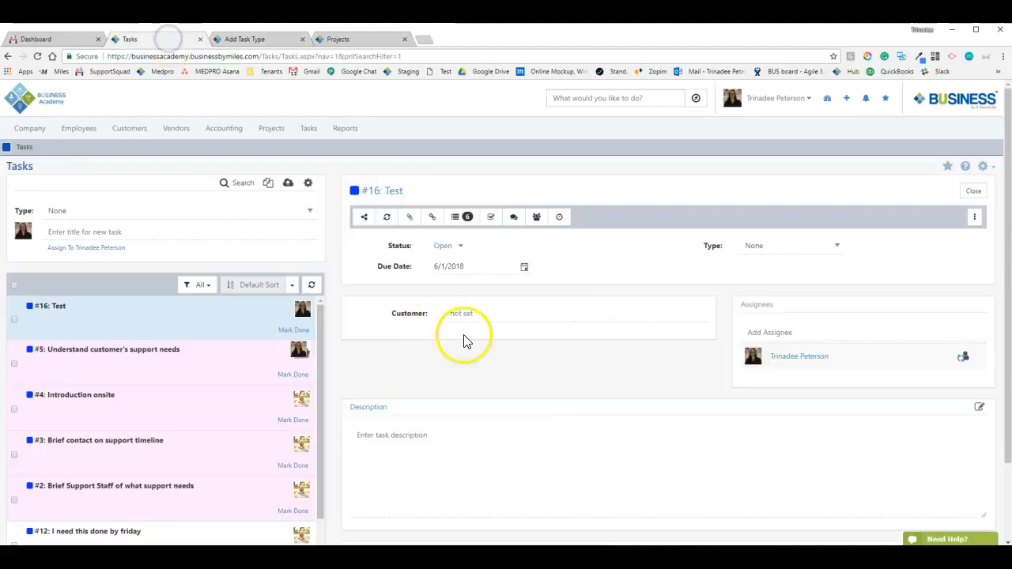
click(240, 48)
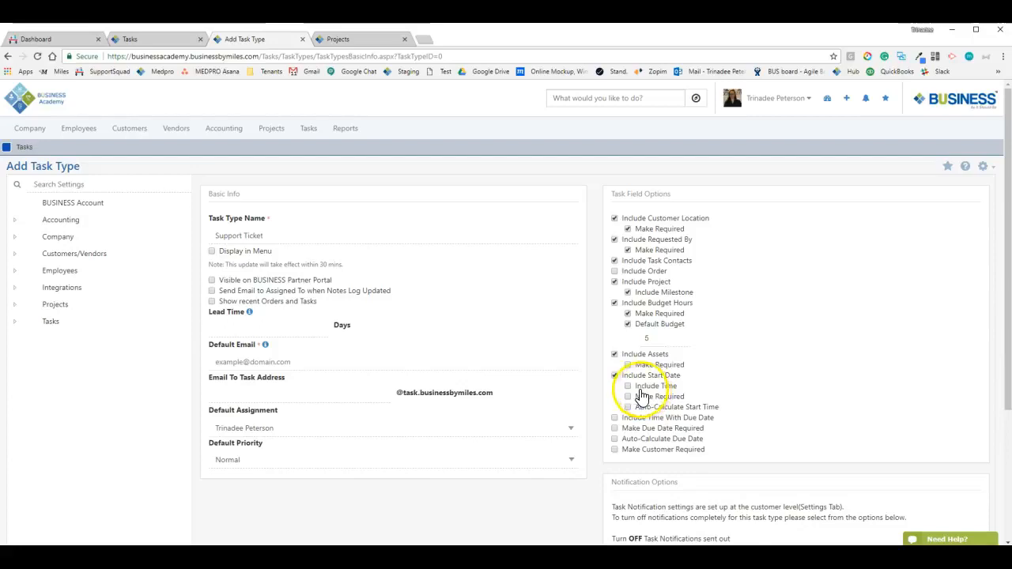
click(628, 387)
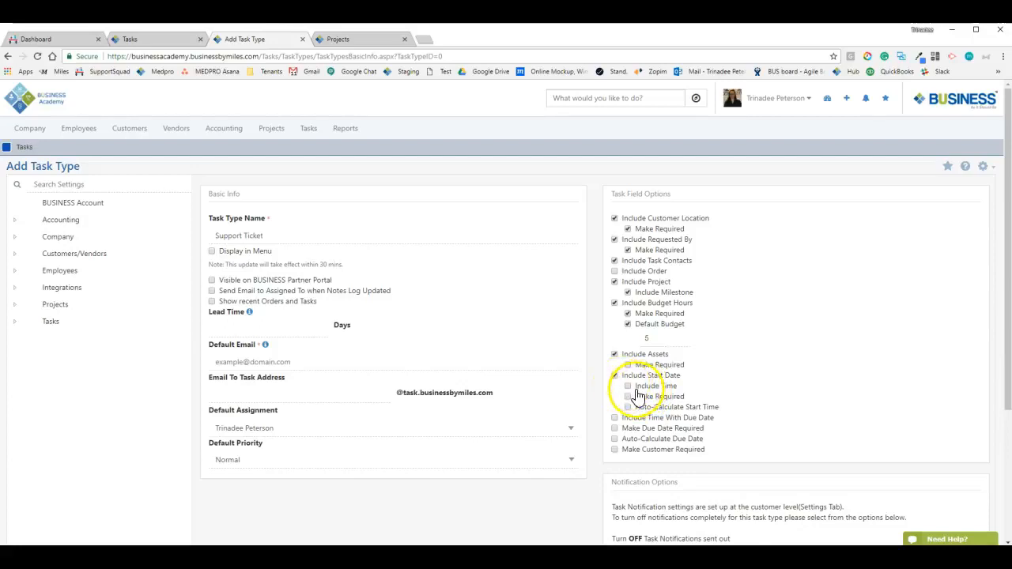
click(636, 388)
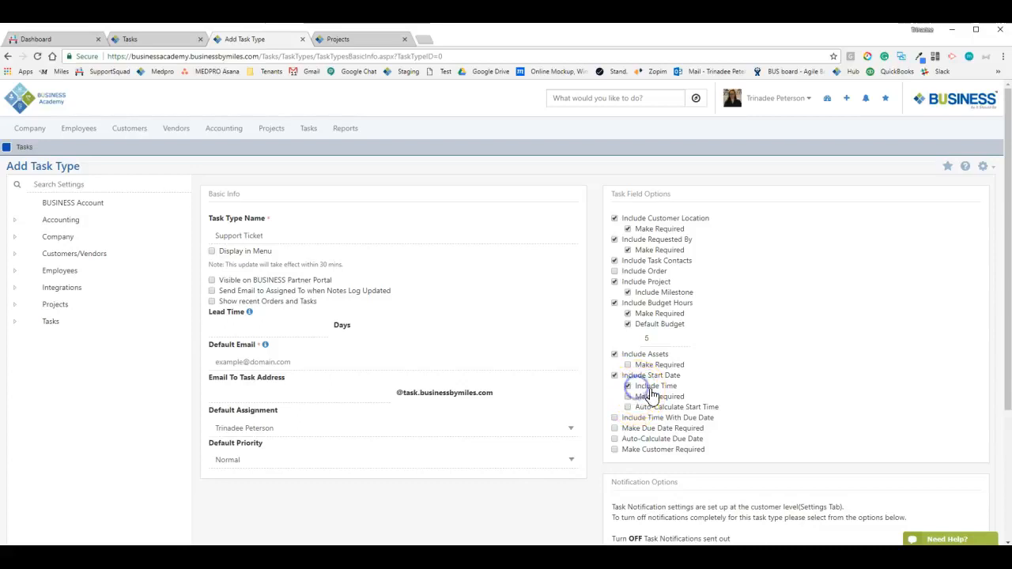
click(655, 396)
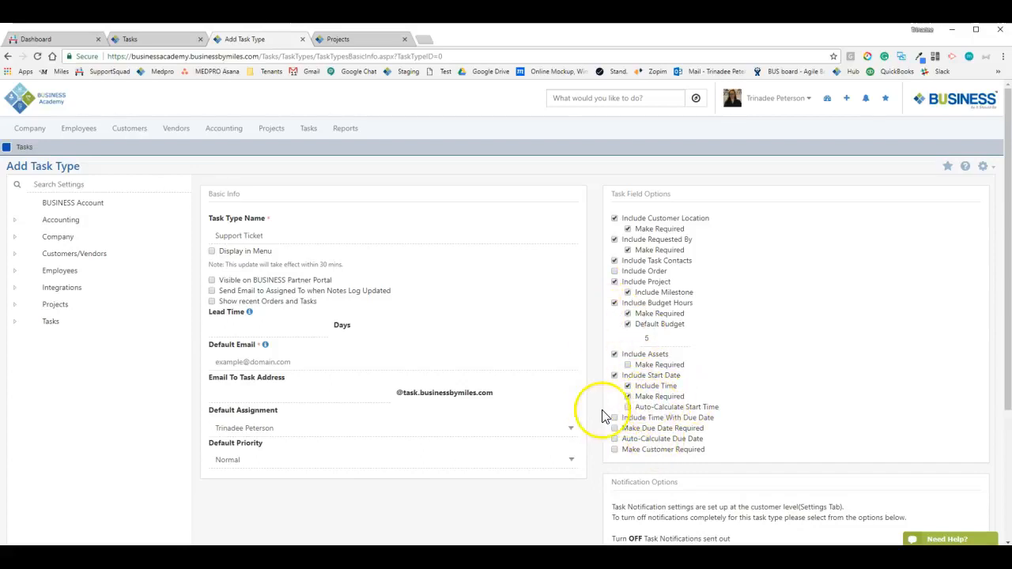
Auto-calculate the Support Ticket start time with a 3.00 hrs offset
click(703, 407)
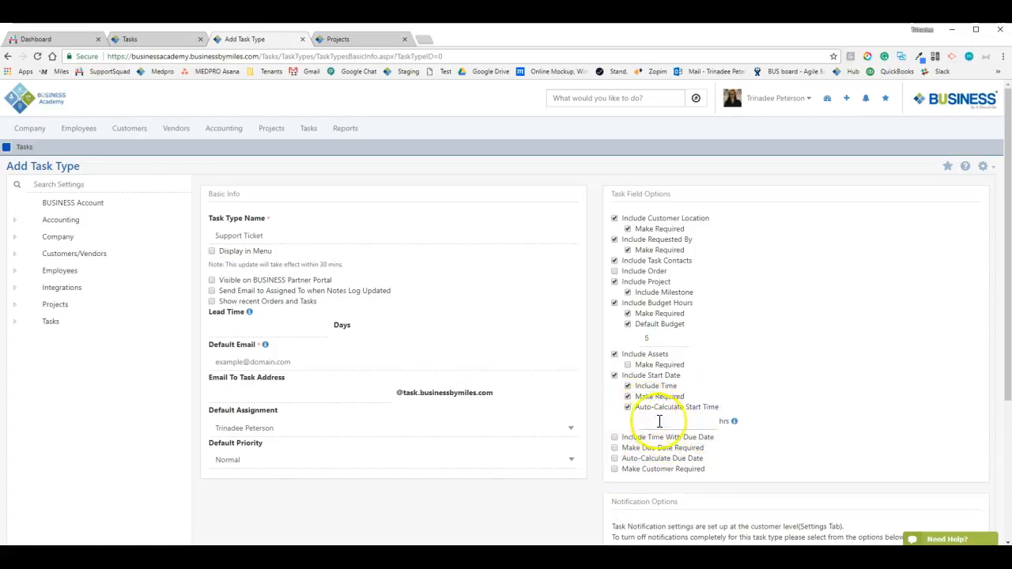
mouse_move(734, 421)
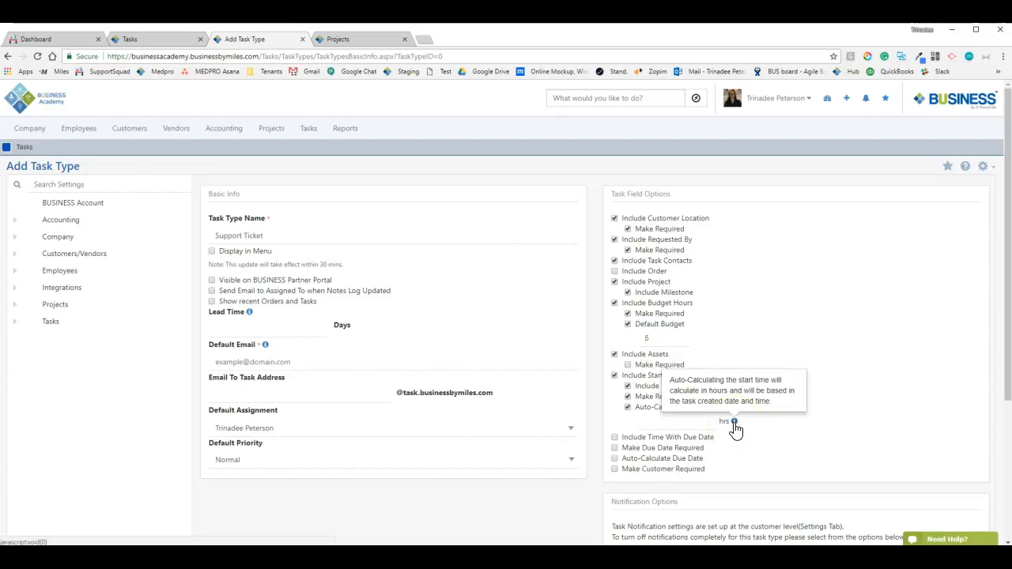
click(657, 421)
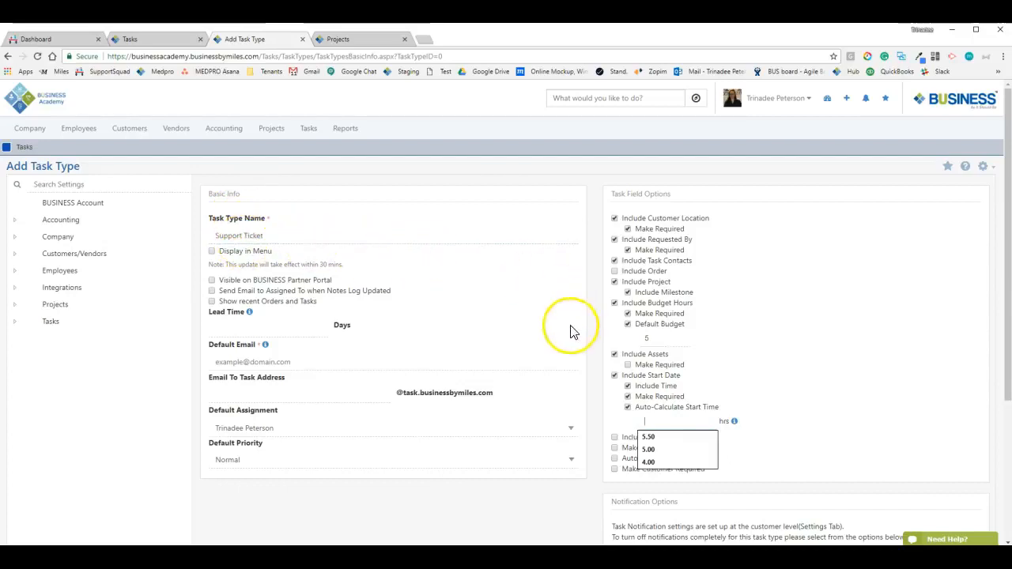
click(687, 421)
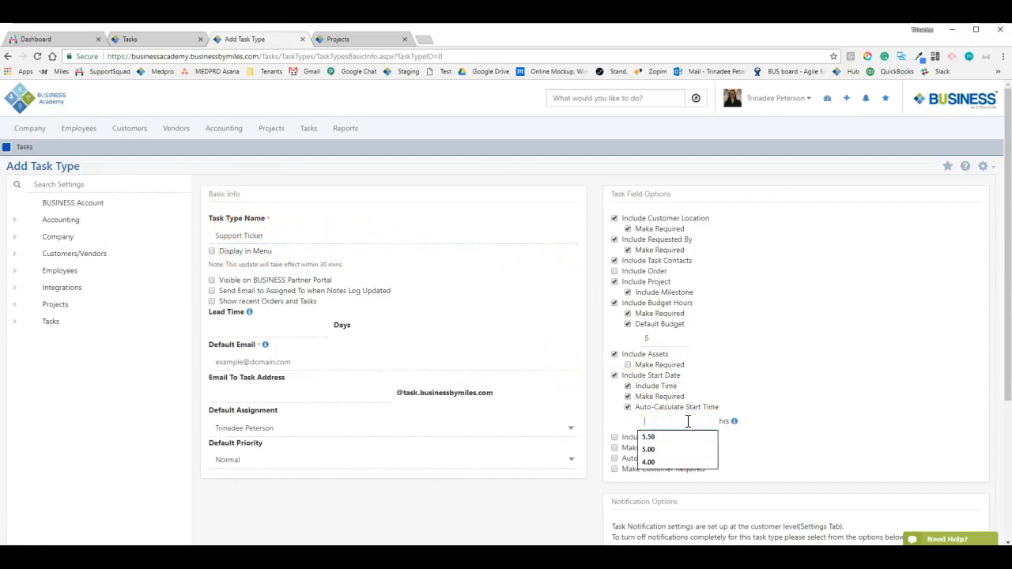
text(3)
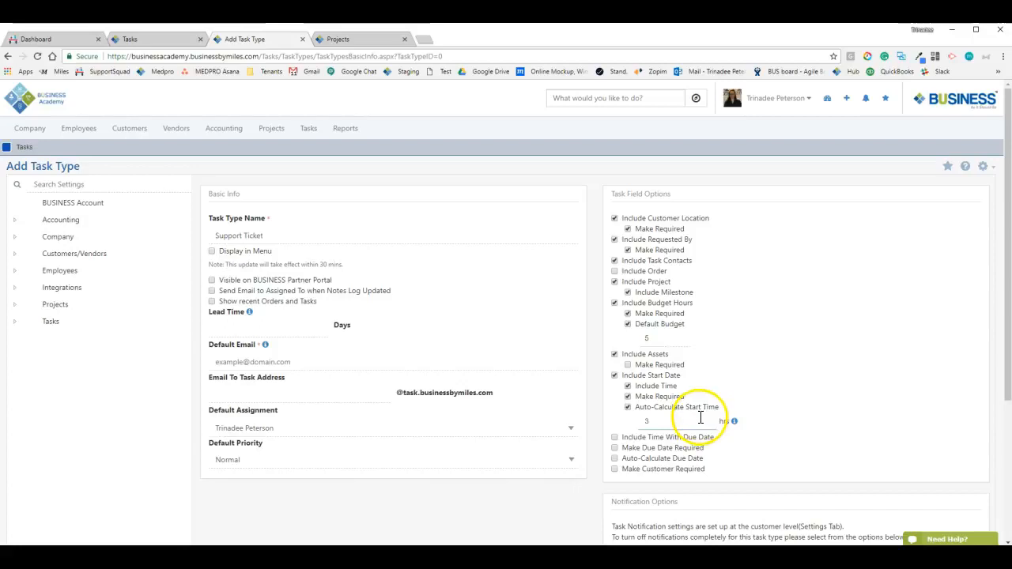
click(823, 358)
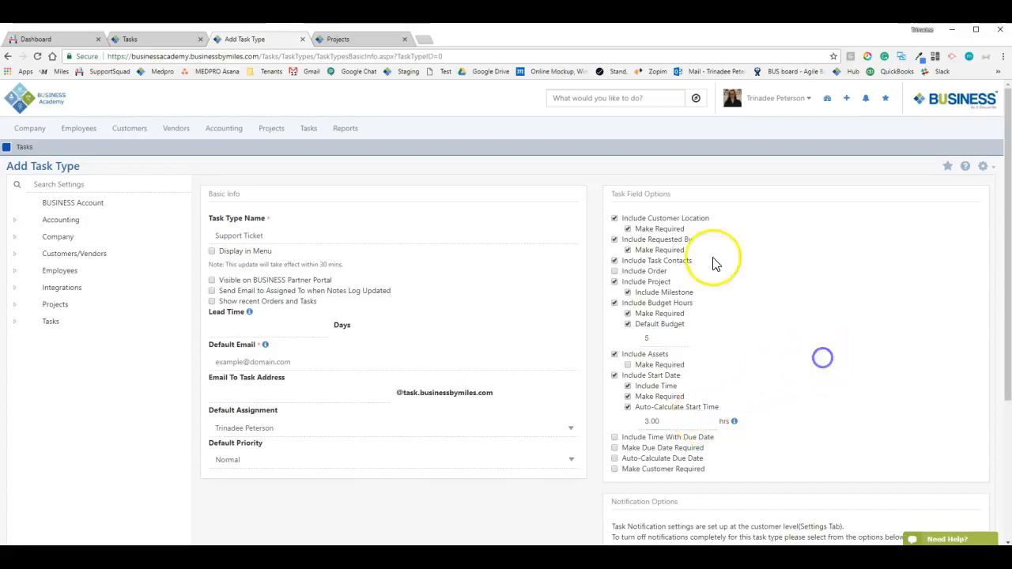
Include a time with the due date, leaving the Order field off
click(642, 271)
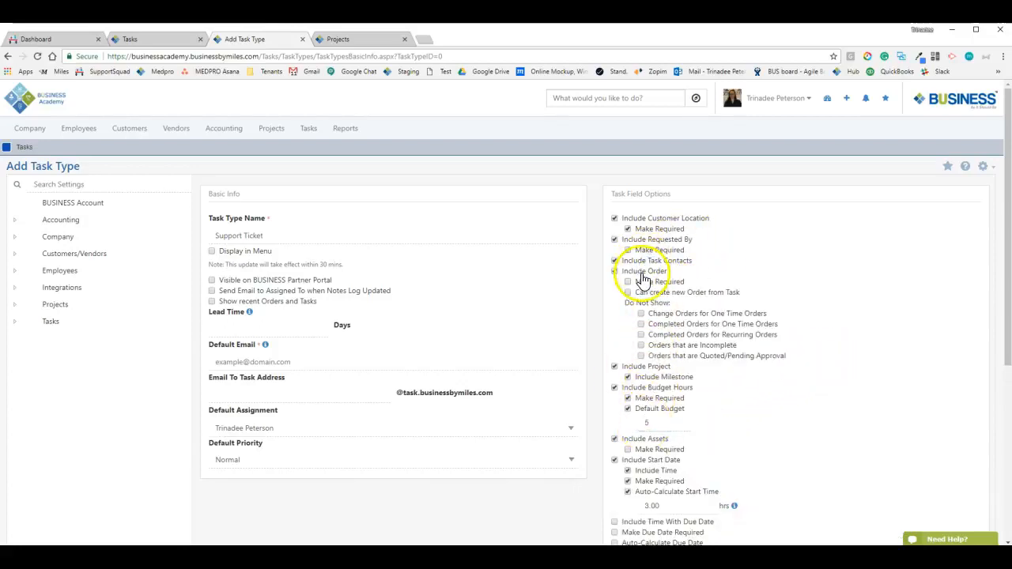
click(641, 272)
scroll(639, 399, down, 1)
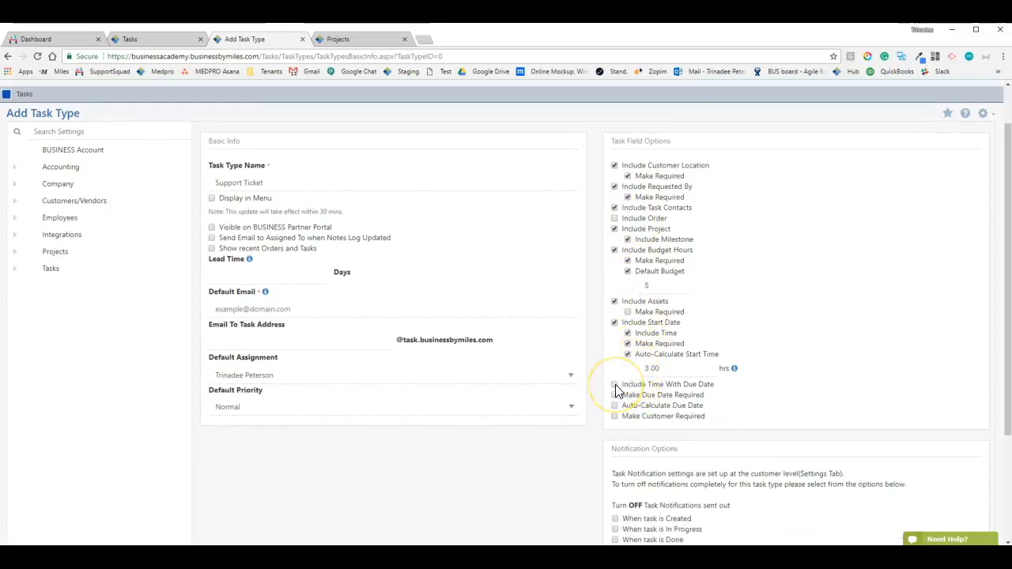
click(699, 391)
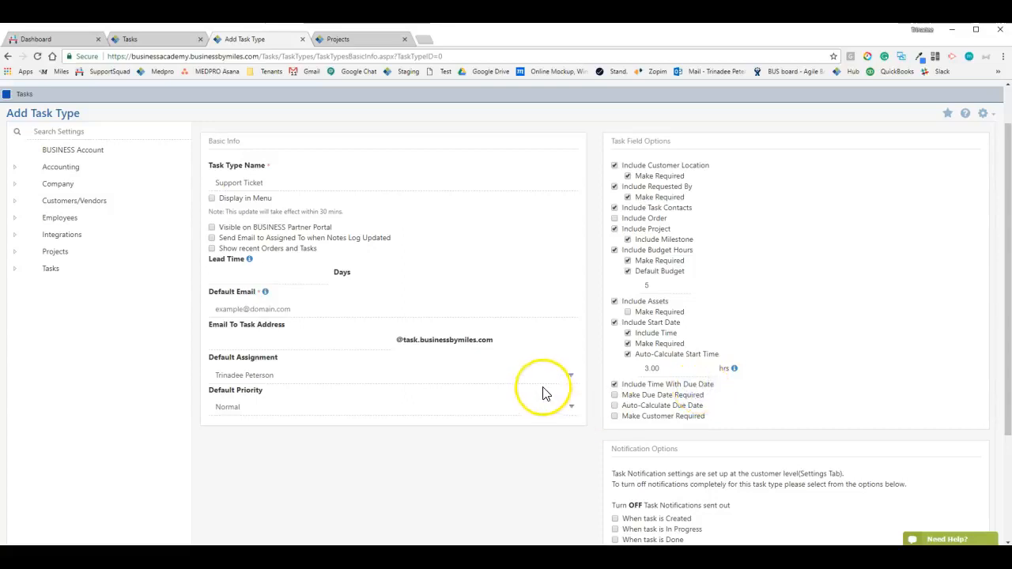
click(340, 38)
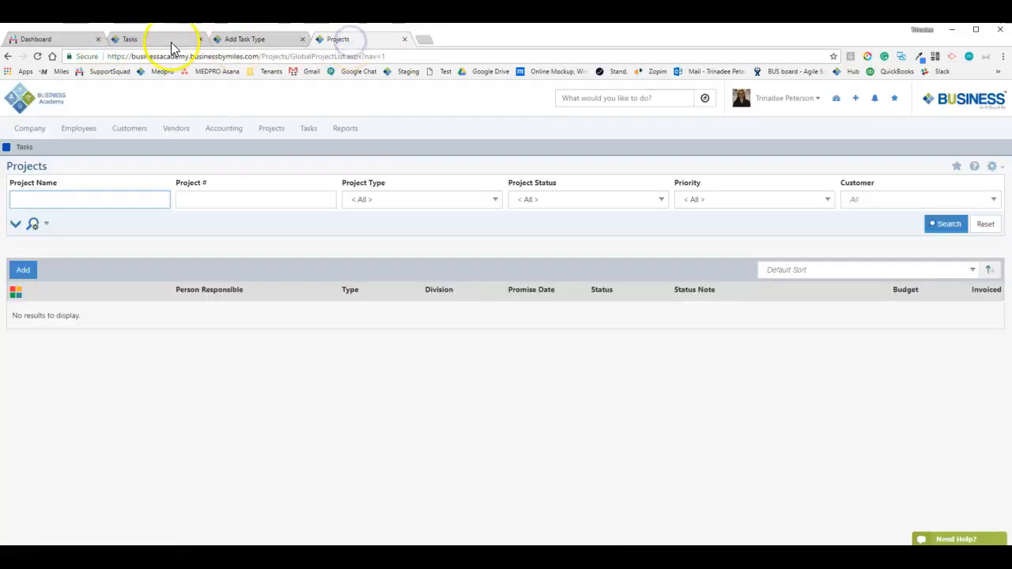
click(166, 39)
click(439, 265)
drag(381, 269, 482, 268)
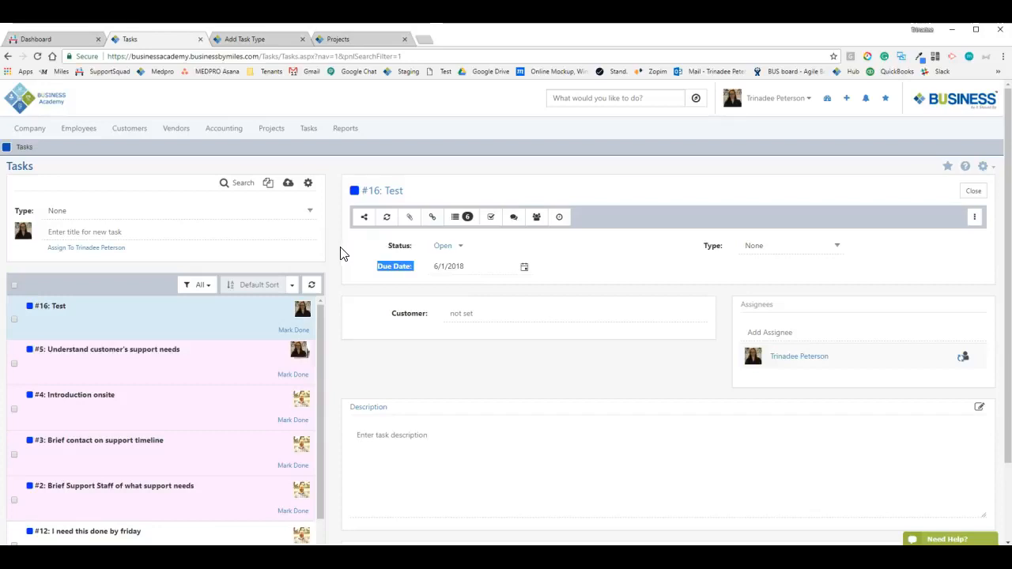
click(258, 39)
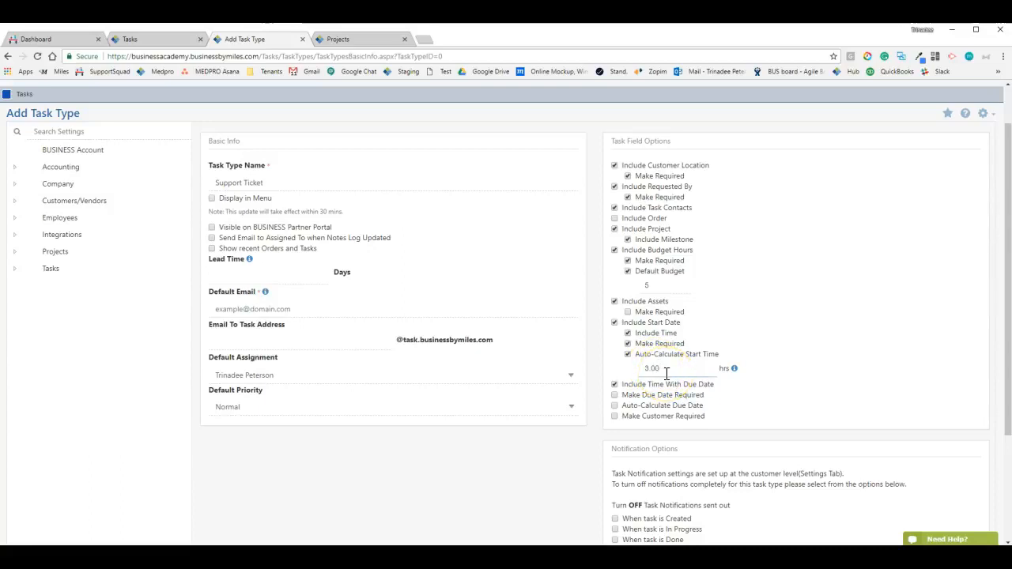
click(666, 373)
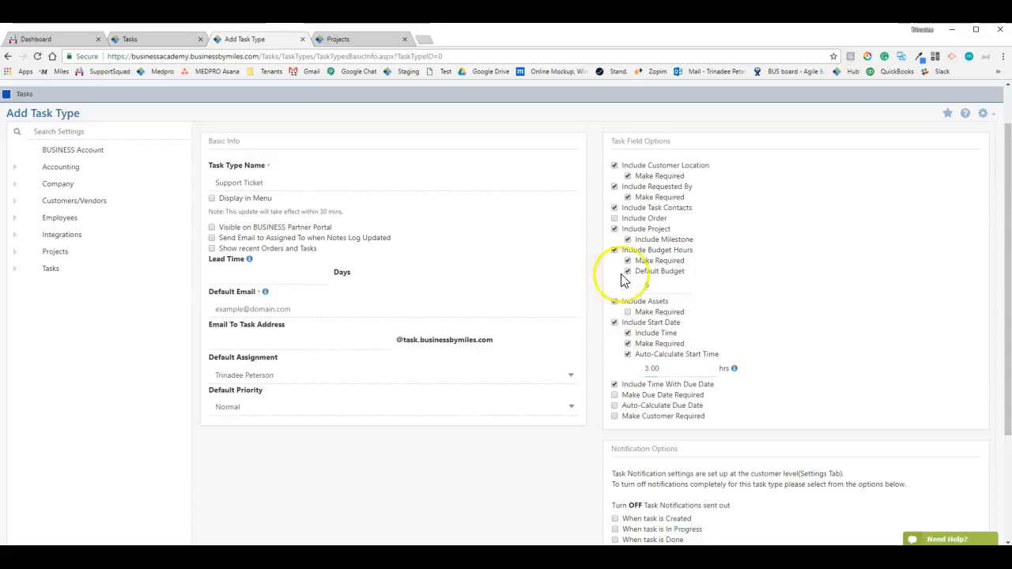
click(165, 39)
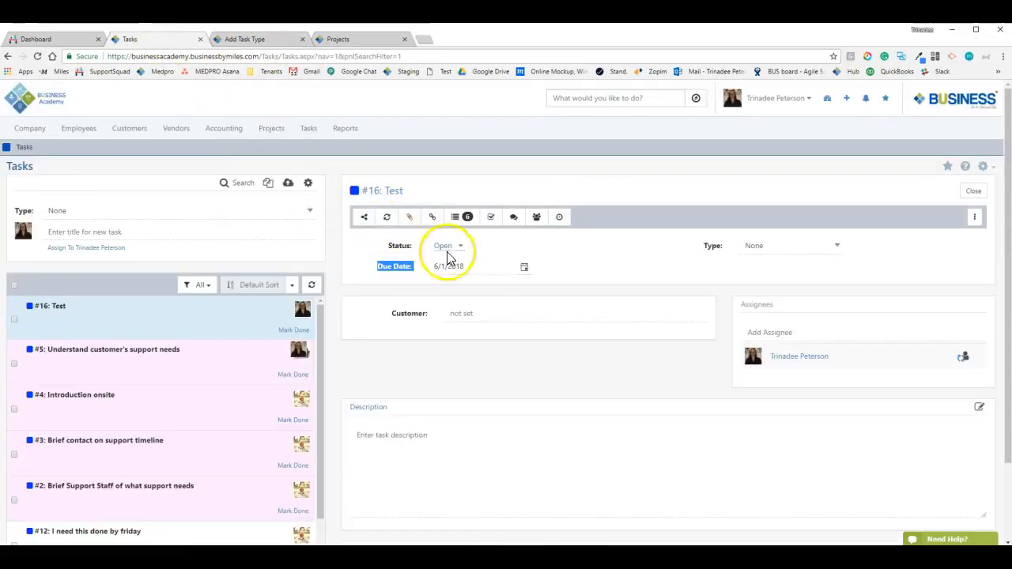
click(413, 268)
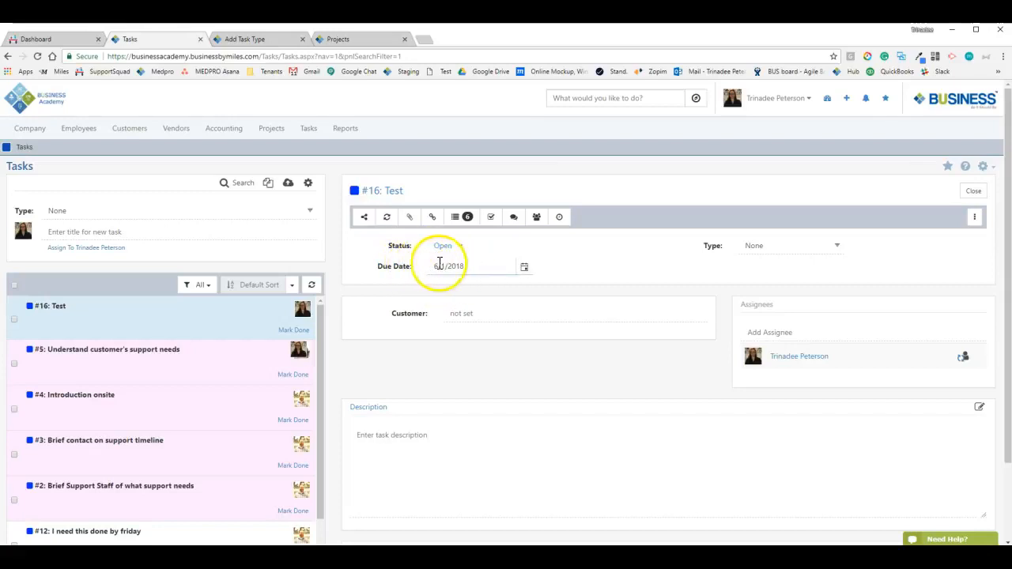
click(87, 129)
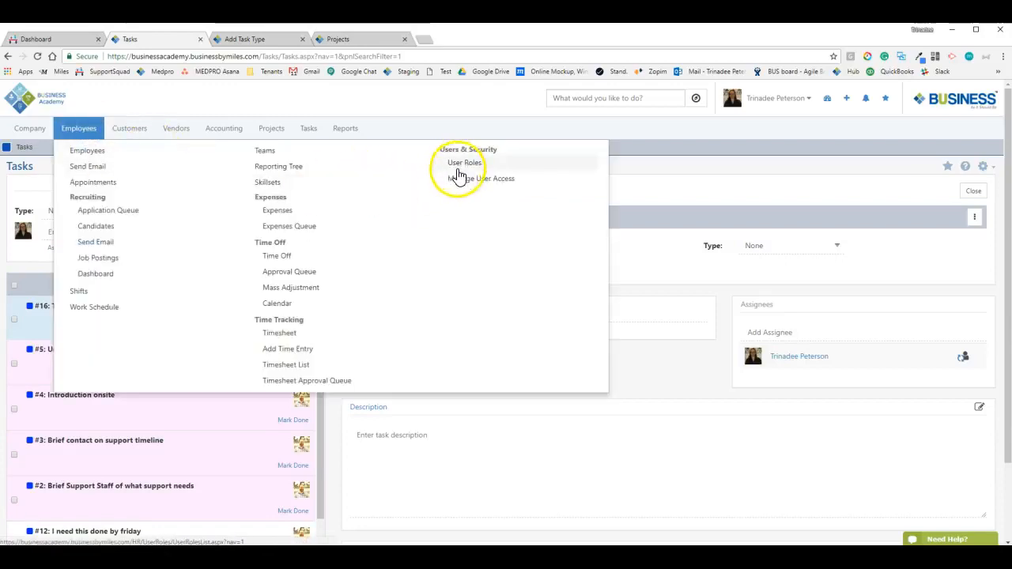
click(668, 249)
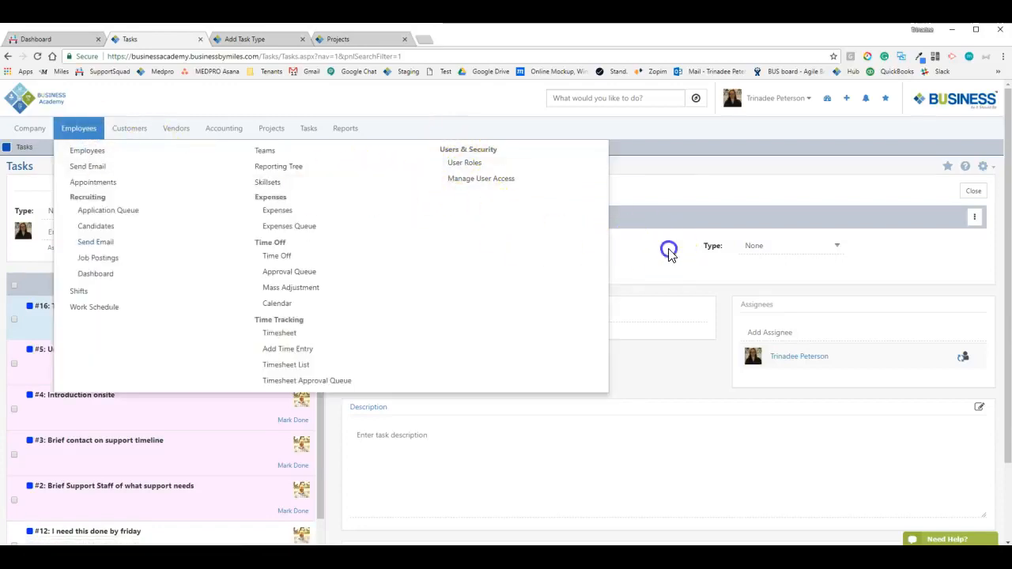
click(244, 39)
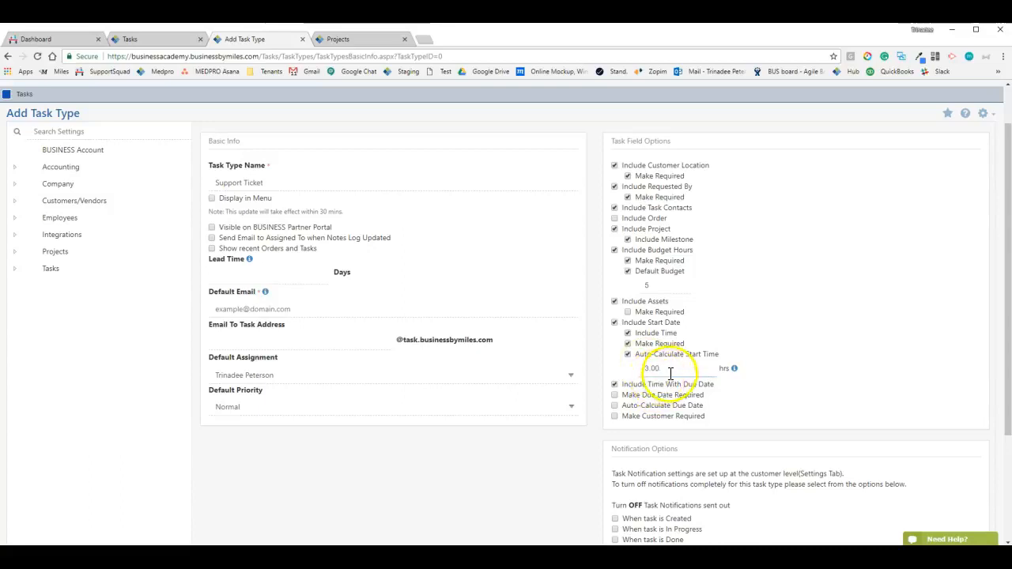
Require a due date and auto-calculate it 5.00 hours ahead
click(628, 397)
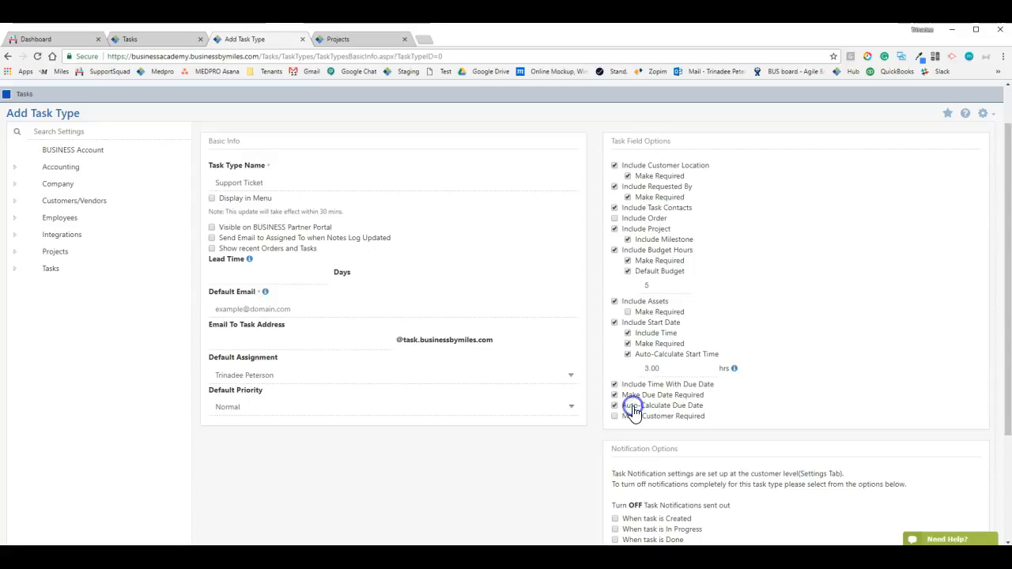
click(632, 406)
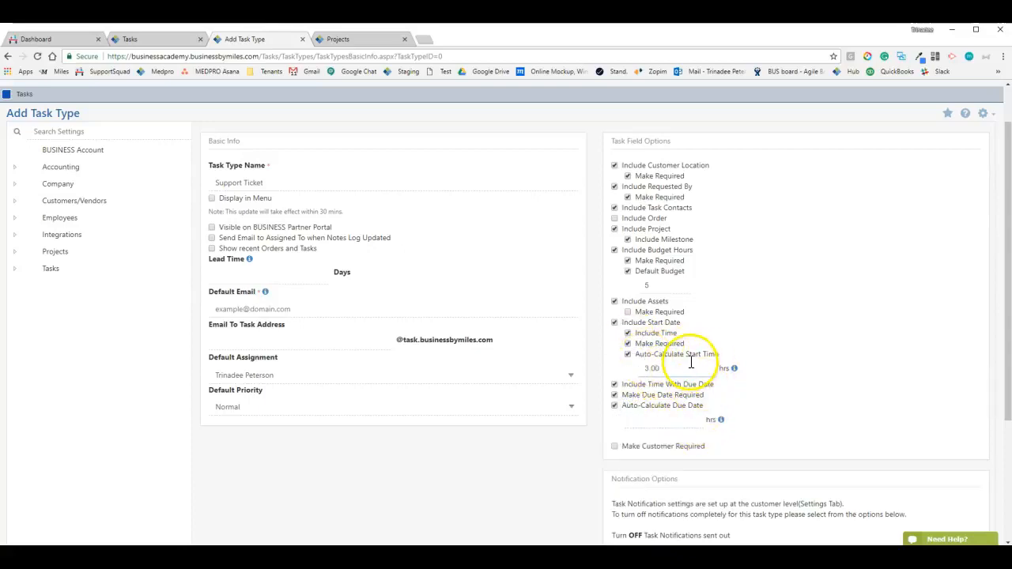
mouse_move(721, 423)
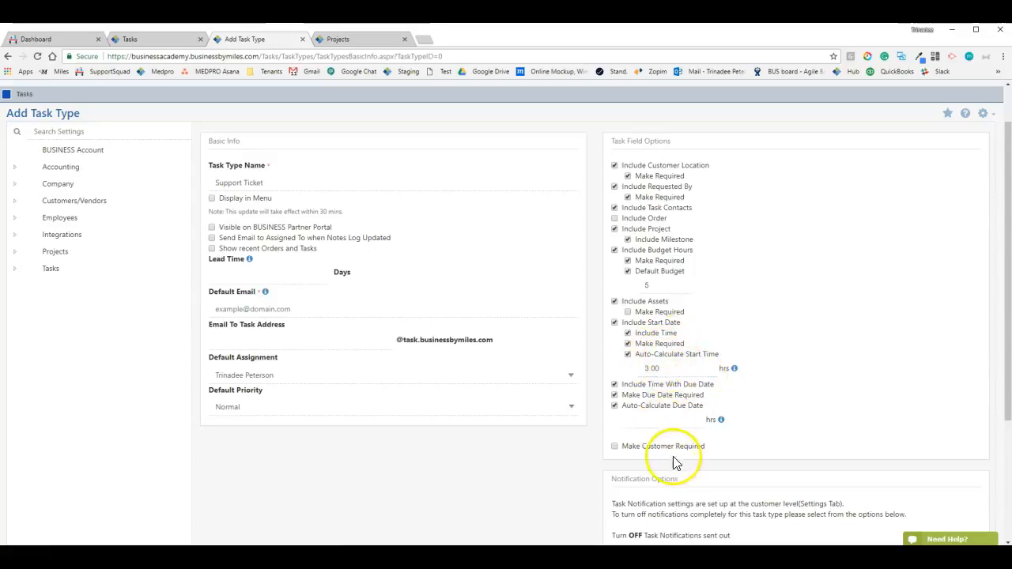
click(675, 422)
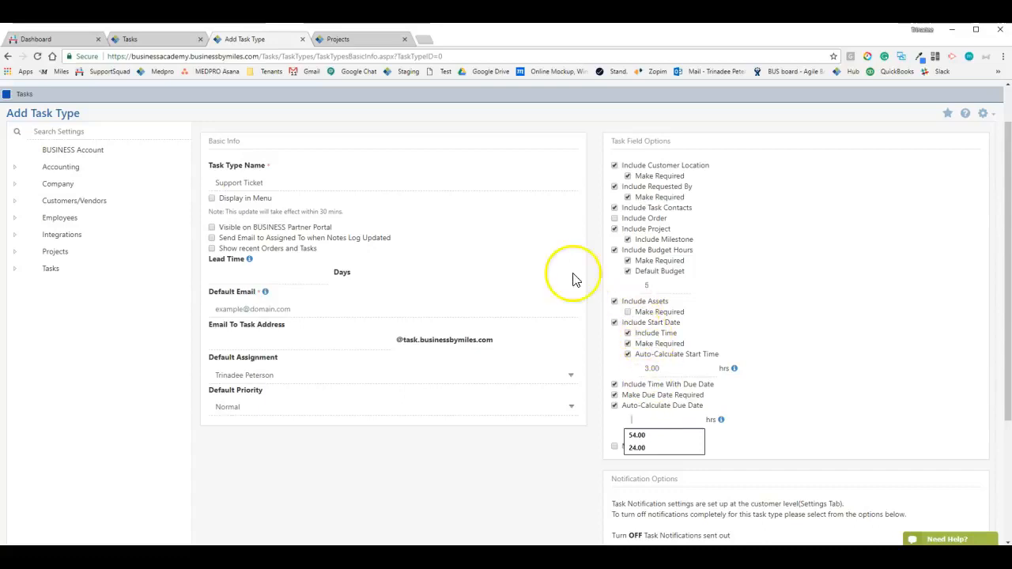
click(250, 177)
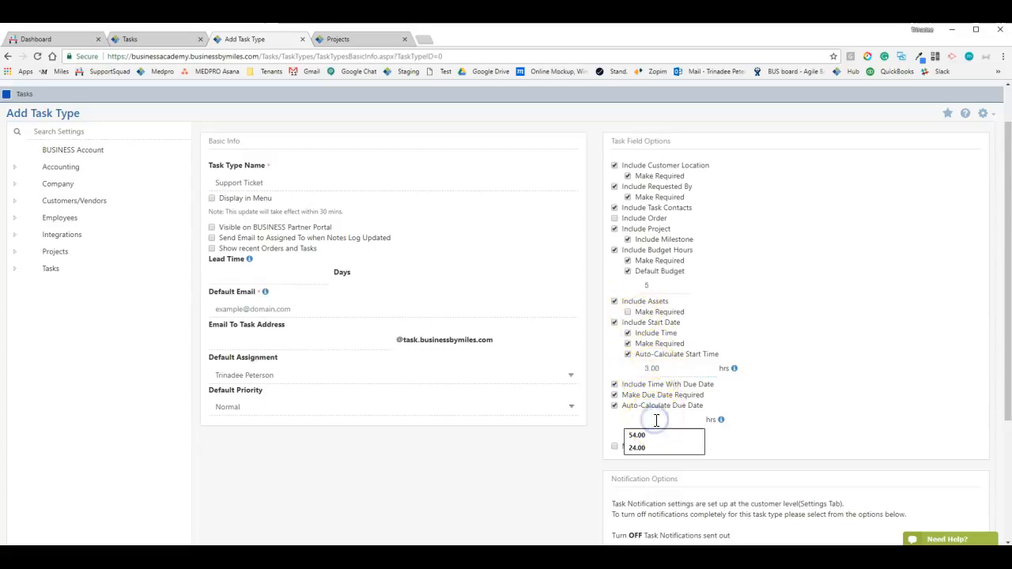
text(5)
click(876, 418)
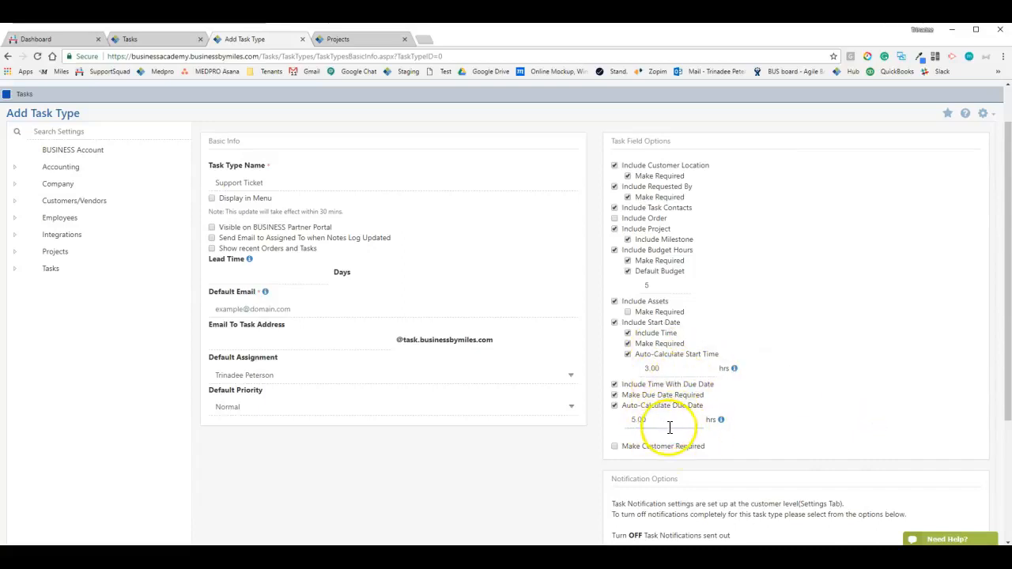
Make a customer required on every Support Ticket task
mouse_move(736, 377)
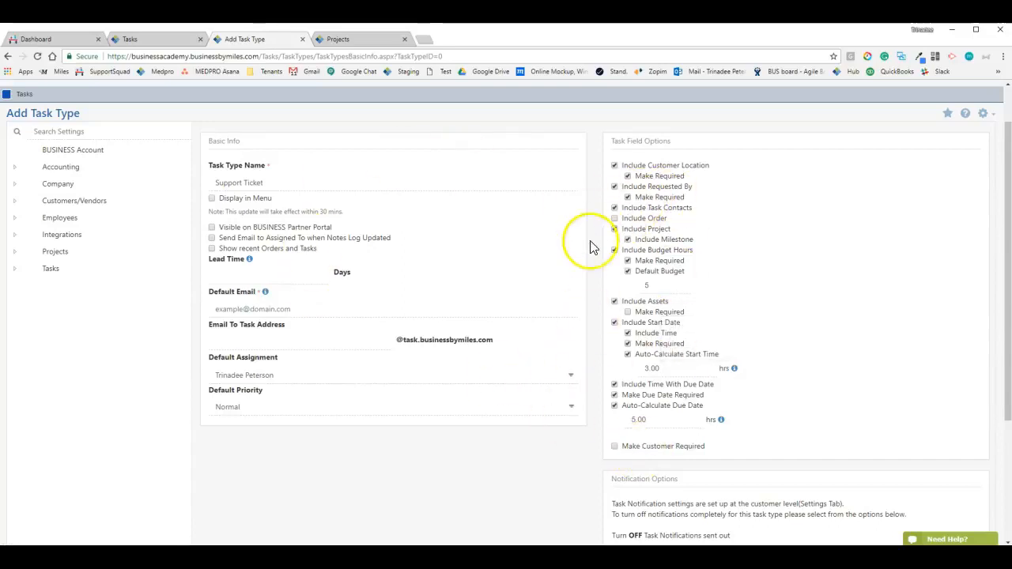
scroll(614, 451, down, 3)
scroll(585, 365, up, 3)
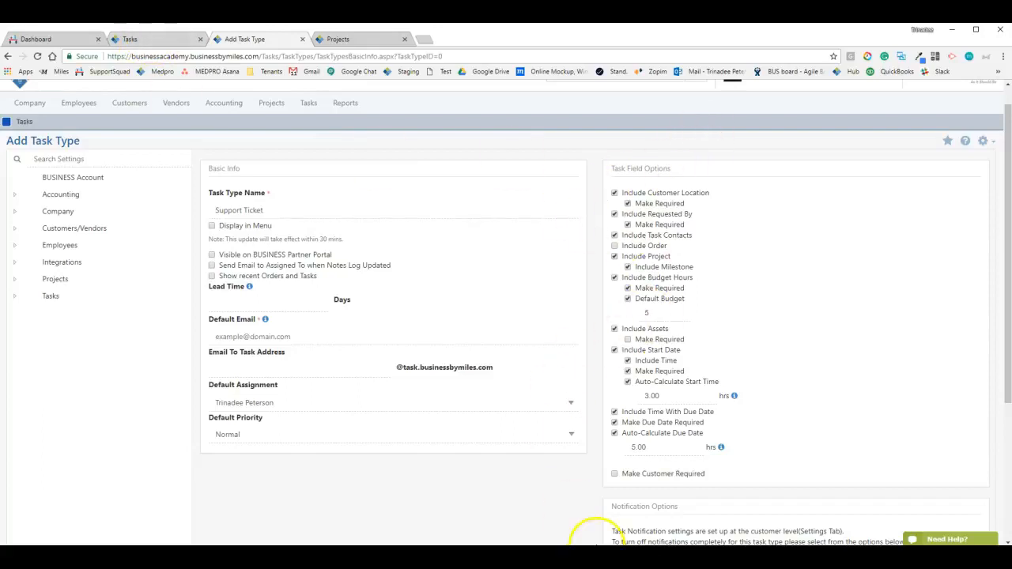
scroll(639, 328, down, 1)
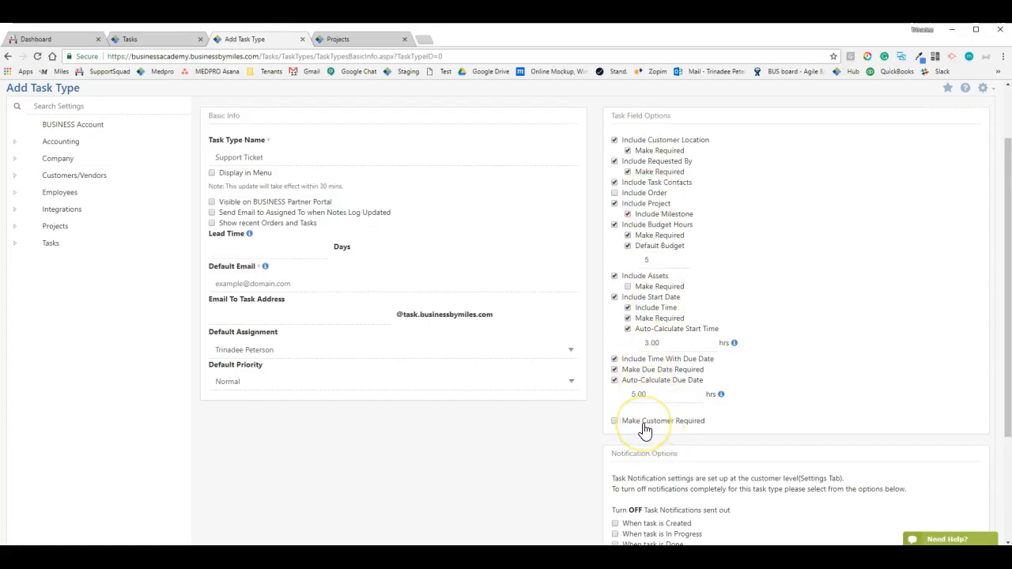
click(615, 423)
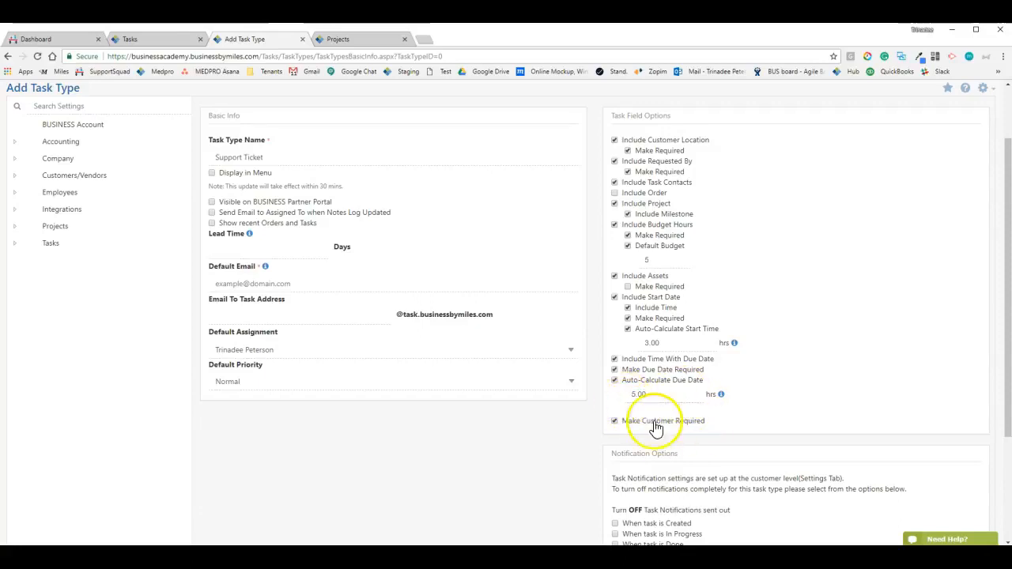
scroll(583, 402, down, 2)
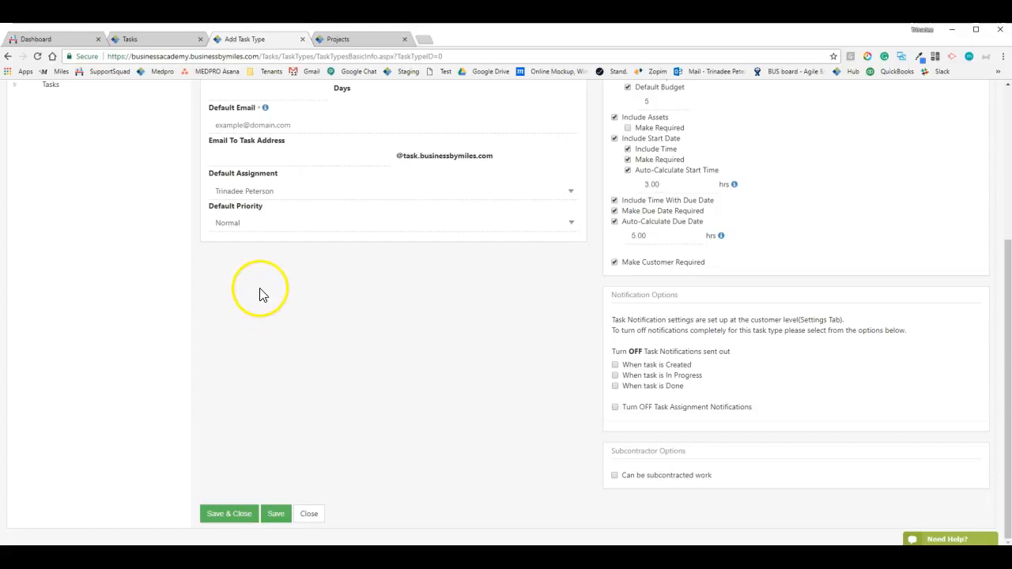
Search the customer list for BUSINESS and open the BUSINESS Webinar customer record
click(355, 40)
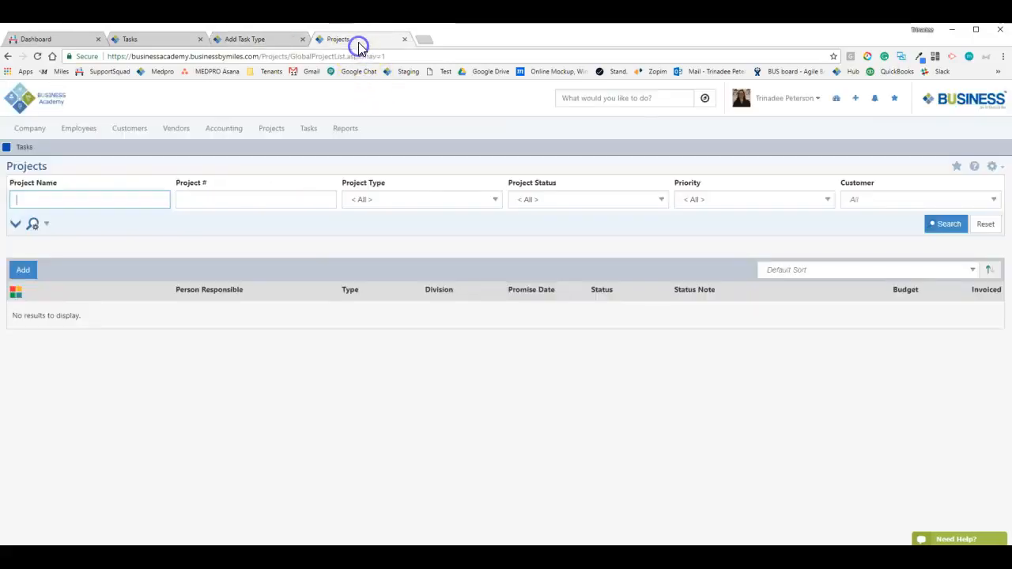
click(129, 129)
click(131, 151)
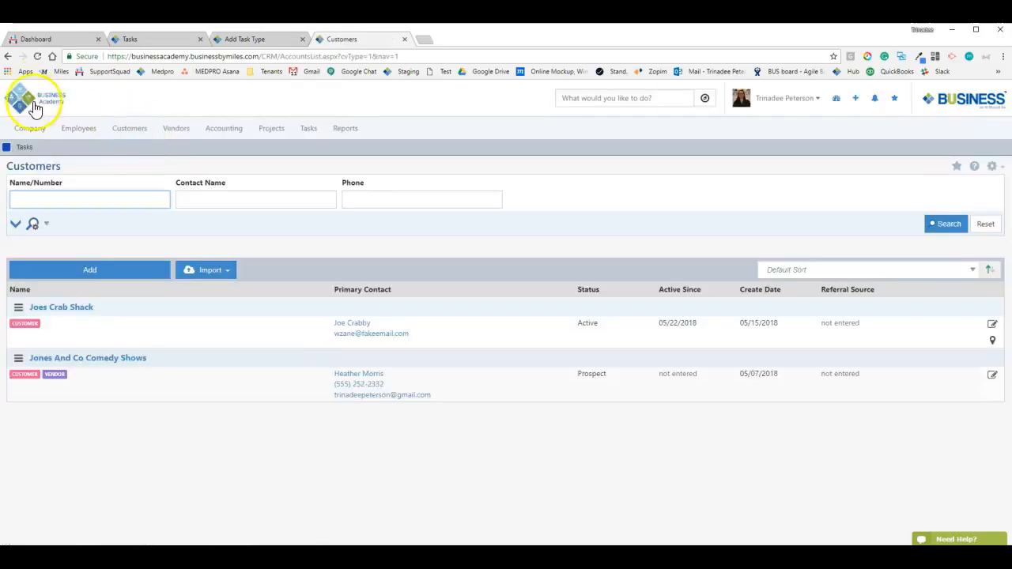
click(72, 199)
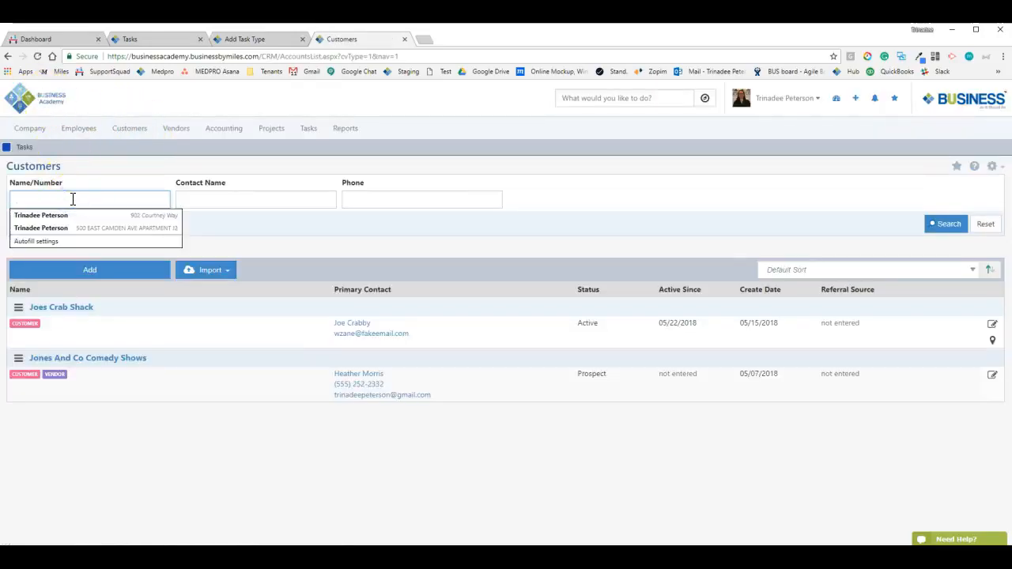
text(BUSINESS Aca)
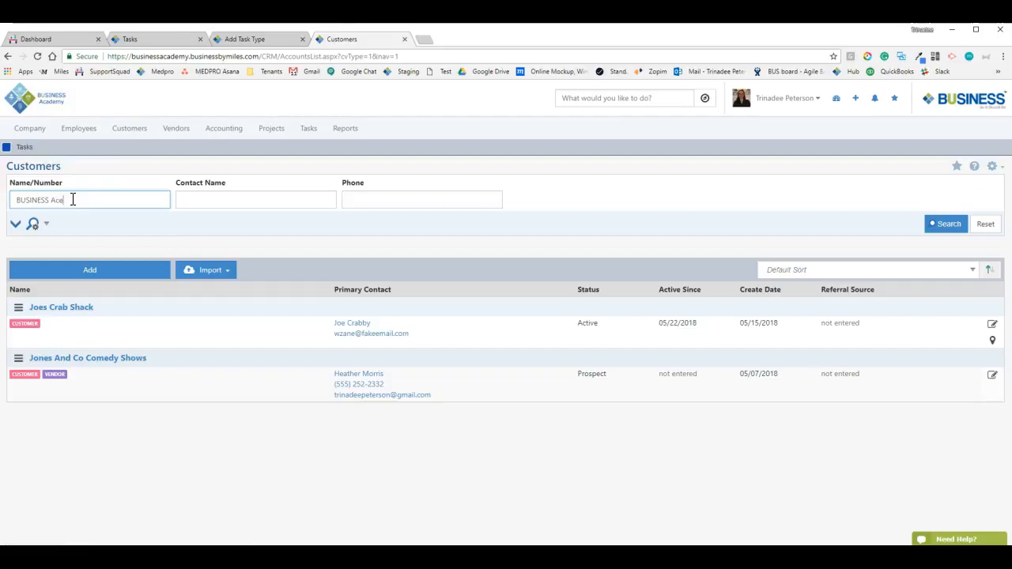
text(demy)
key(Return)
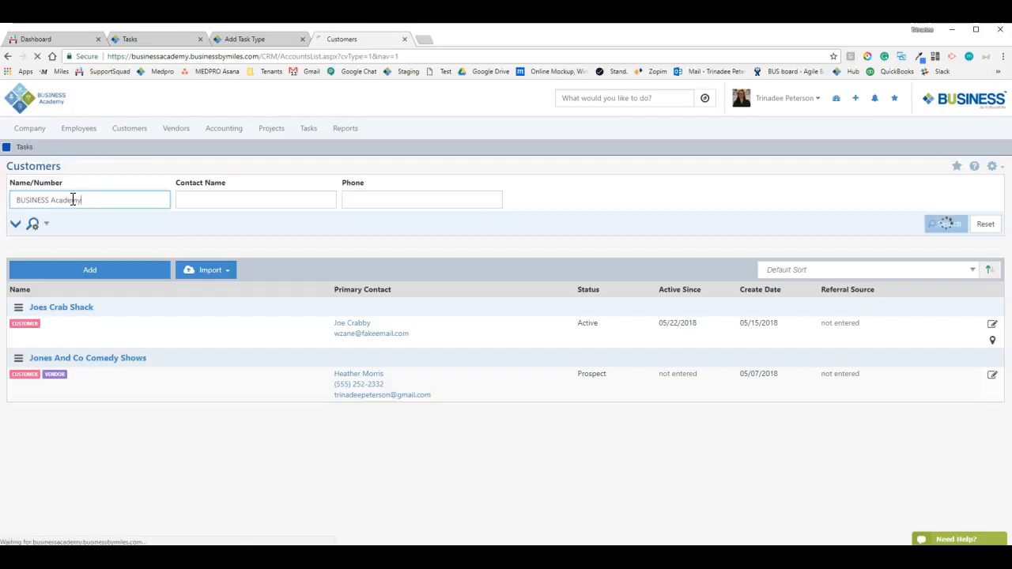
click(74, 199)
key(BackSpace)
key(BackSpace)
key(BackSpace)
key(BackSpace)
key(BackSpace)
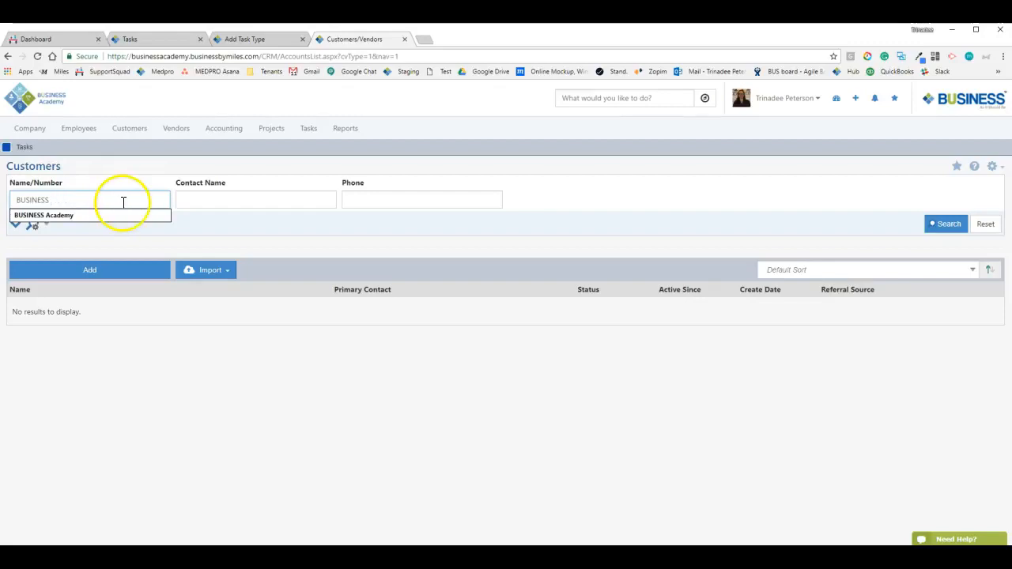
key(Return)
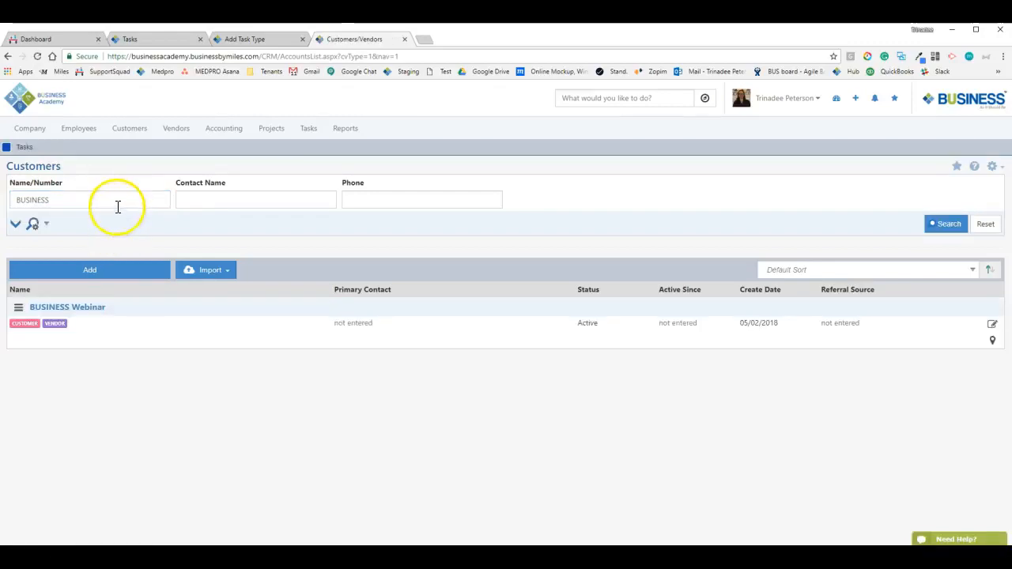
click(43, 311)
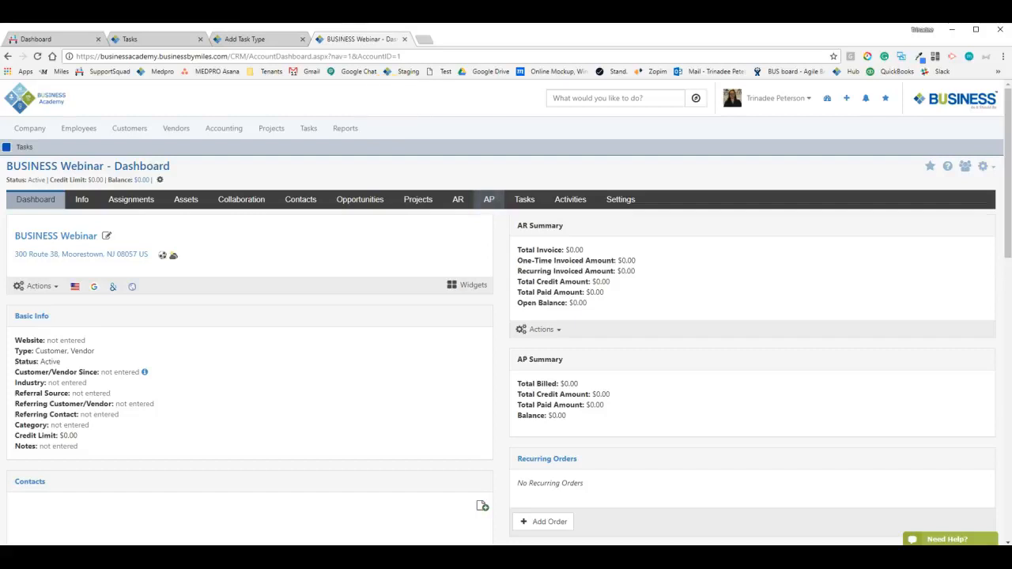
click(254, 38)
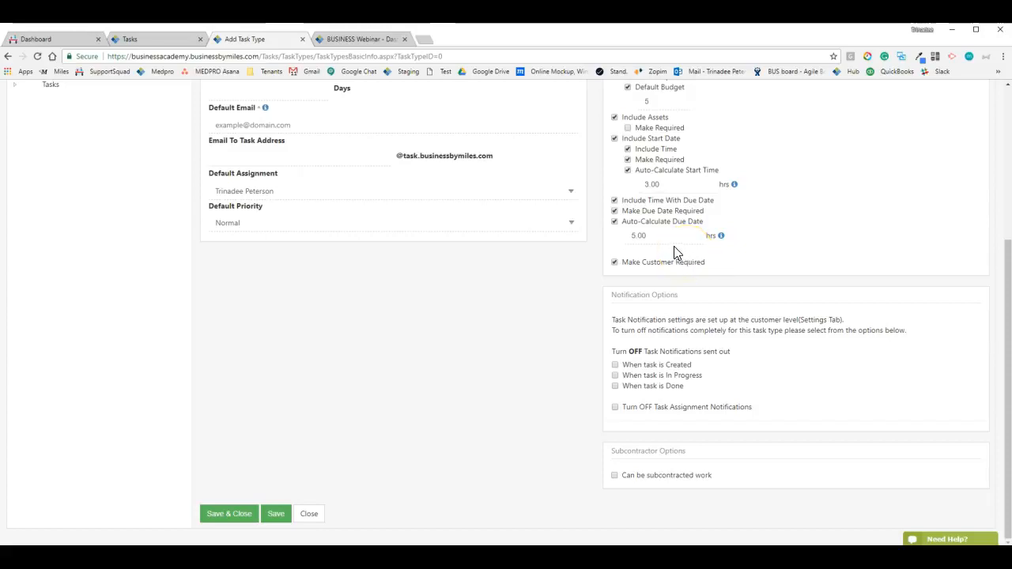
scroll(392, 344, up, 3)
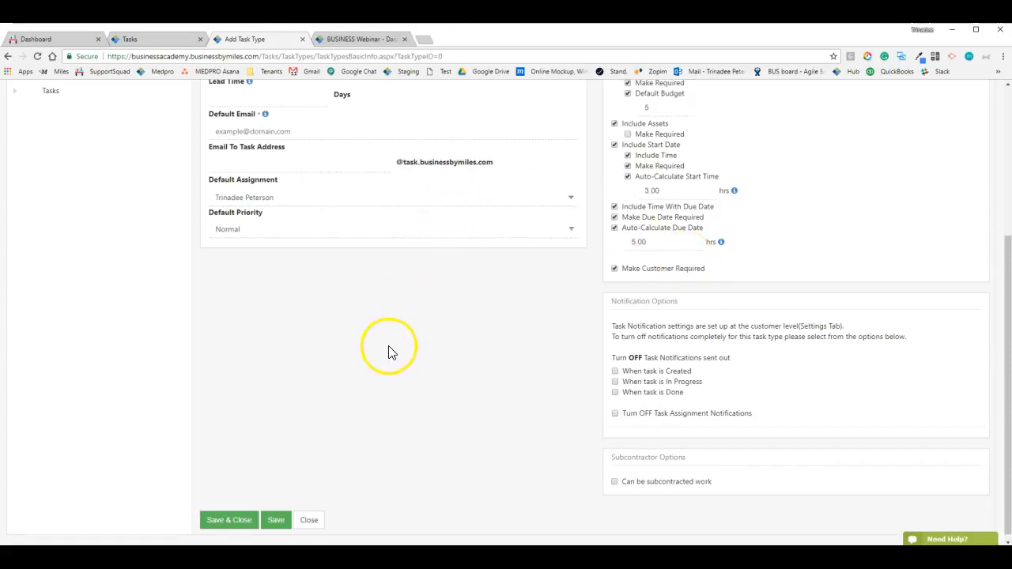
scroll(406, 355, down, 1)
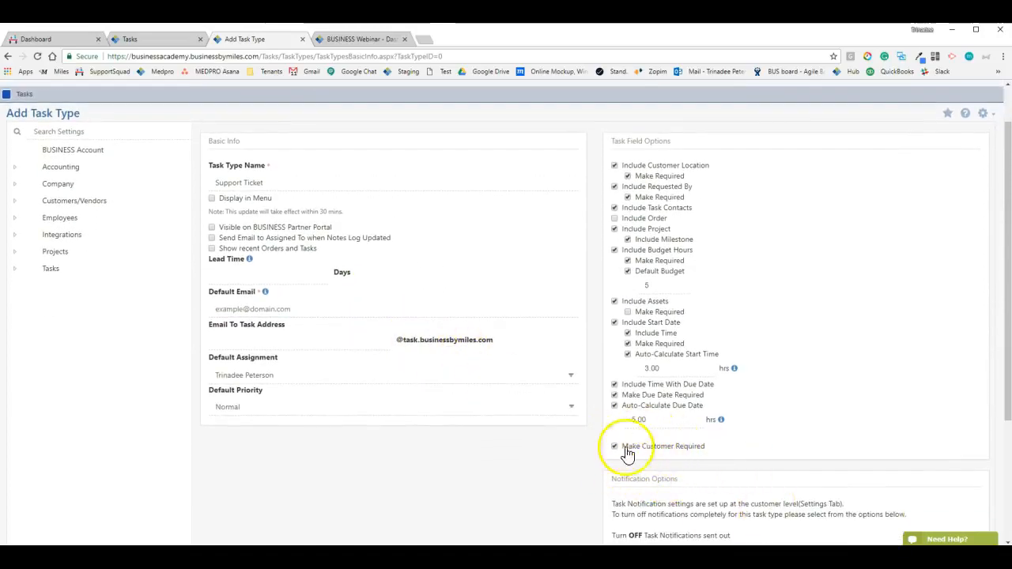
click(356, 39)
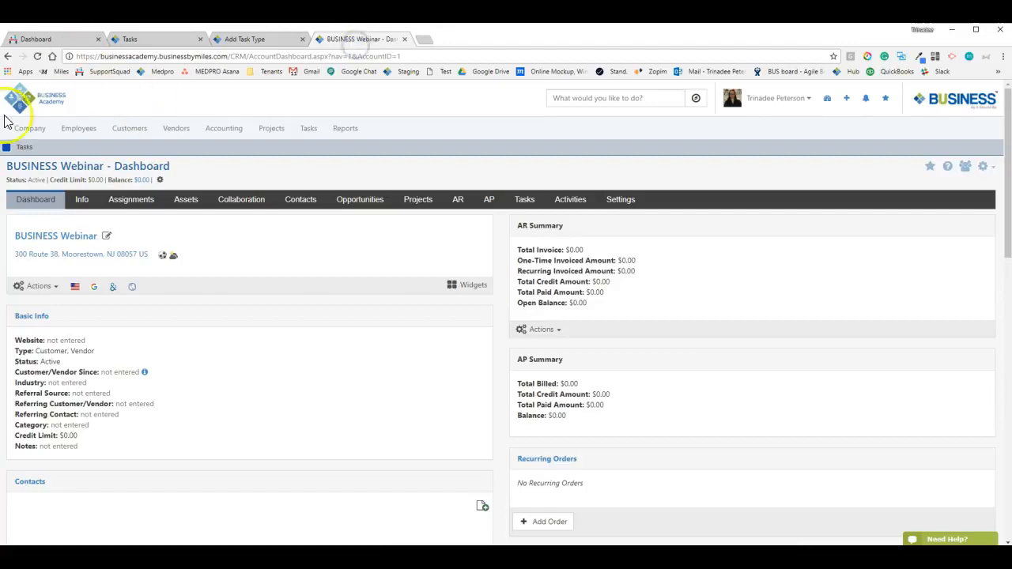
click(229, 41)
scroll(638, 445, down, 2)
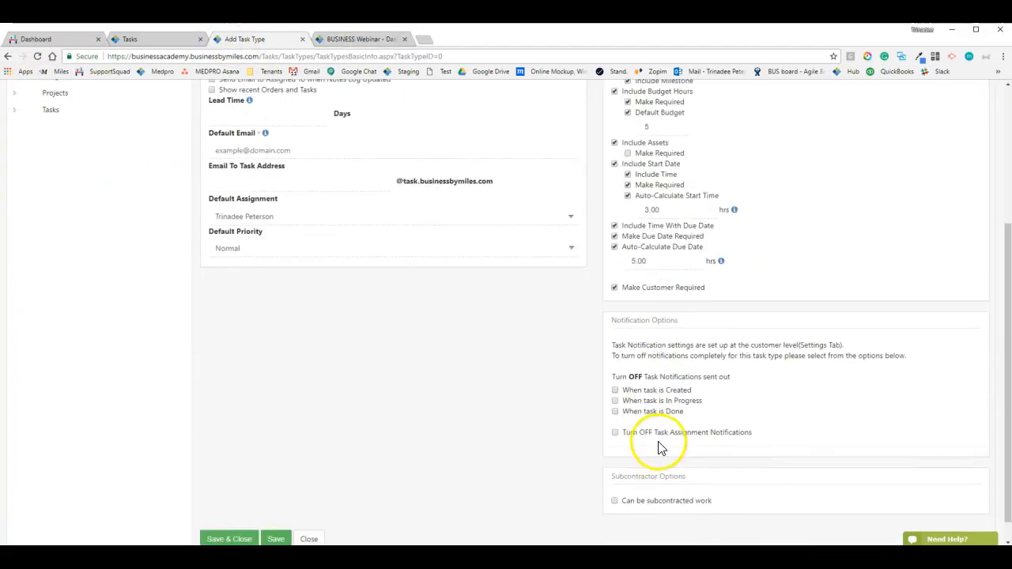
scroll(646, 372, down, 1)
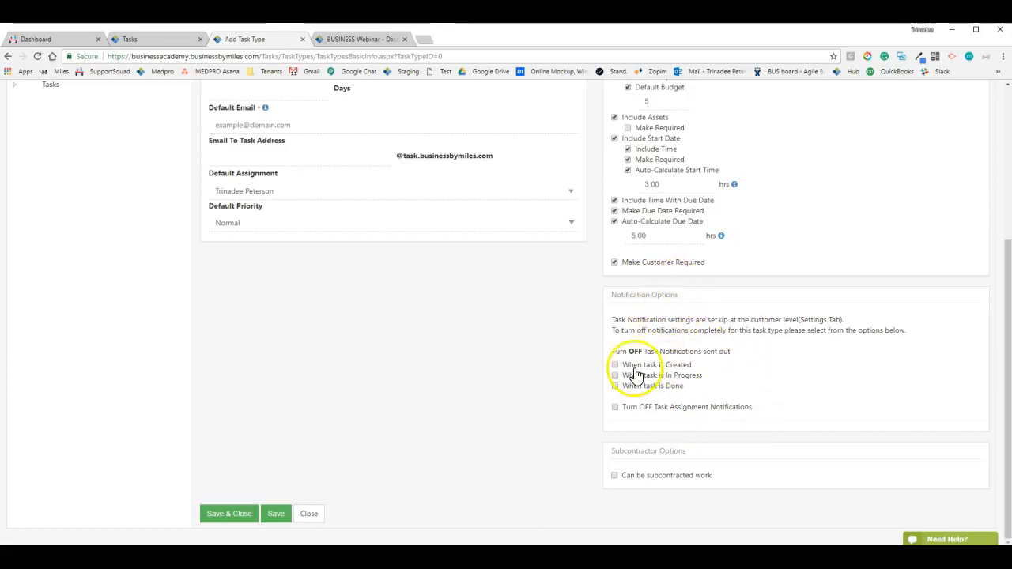
drag(613, 351, 719, 351)
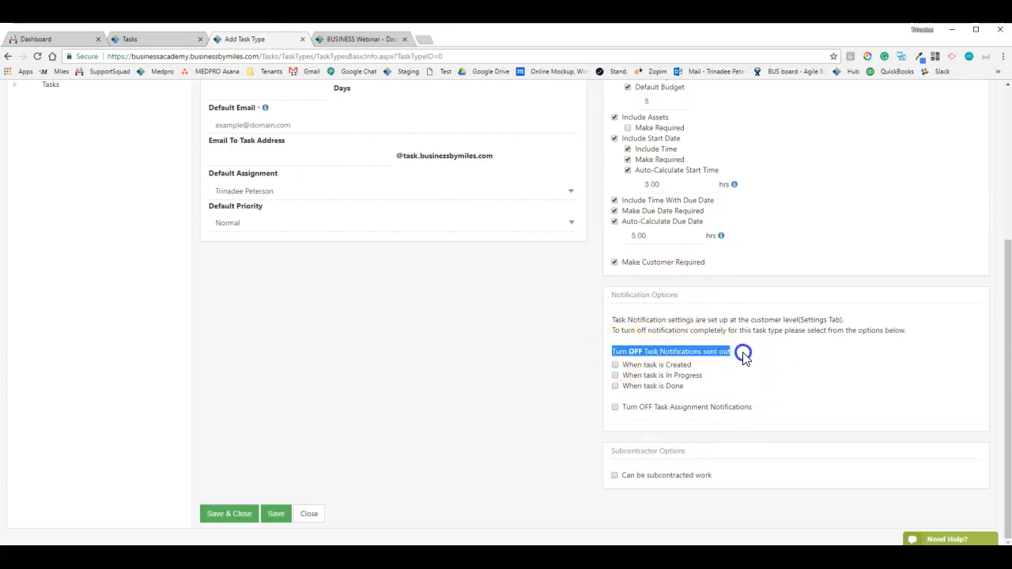
click(716, 350)
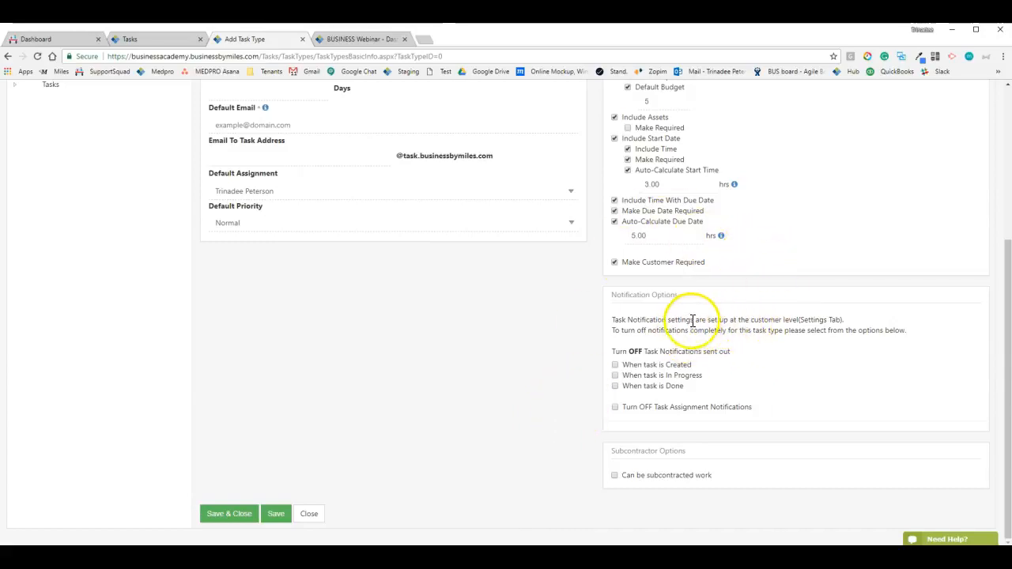
drag(613, 319, 867, 322)
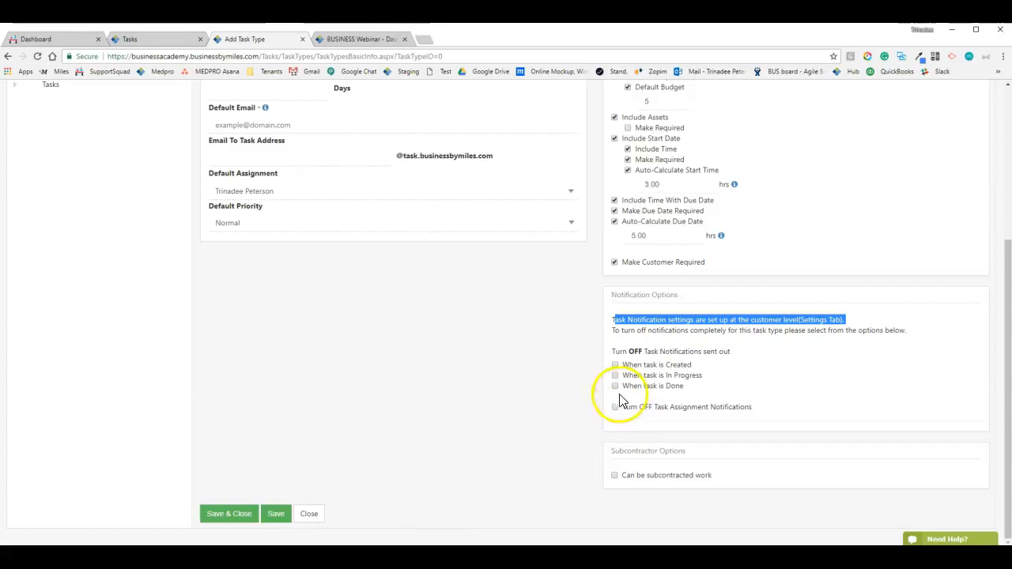
click(581, 431)
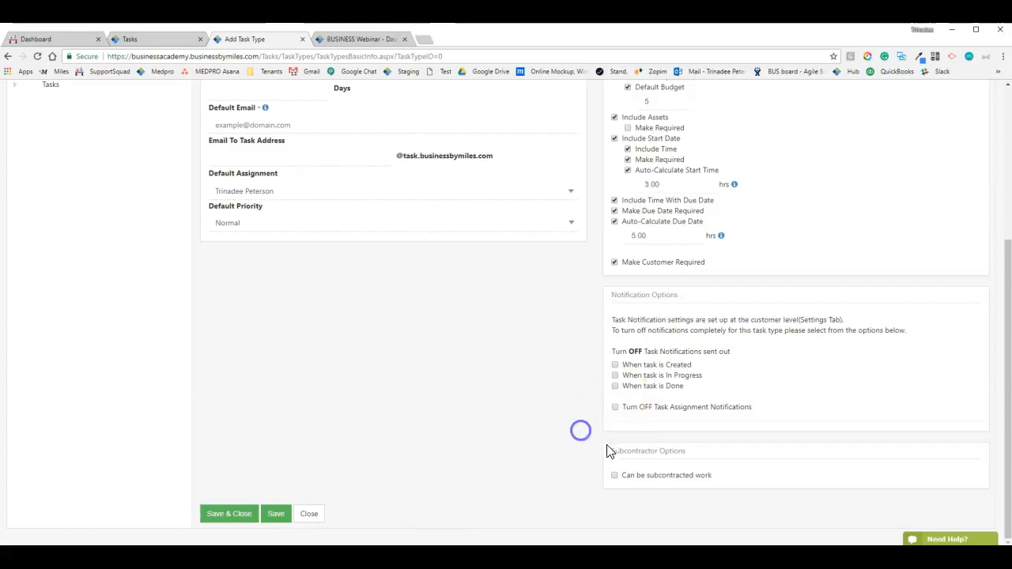
Allow the Support Ticket task type to be subcontracted work
click(637, 477)
scroll(537, 484, down, 1)
scroll(537, 484, down, 2)
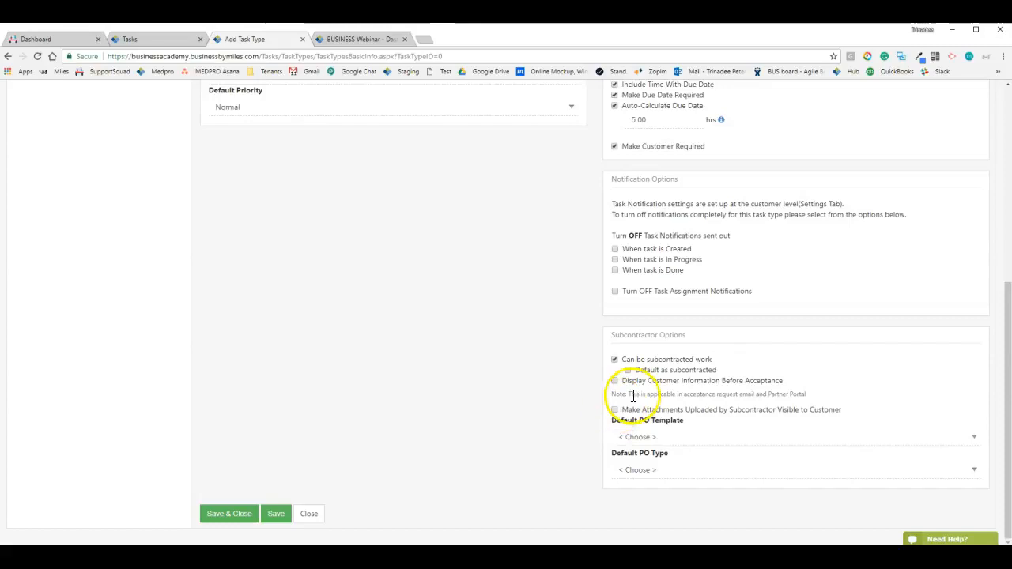
click(620, 360)
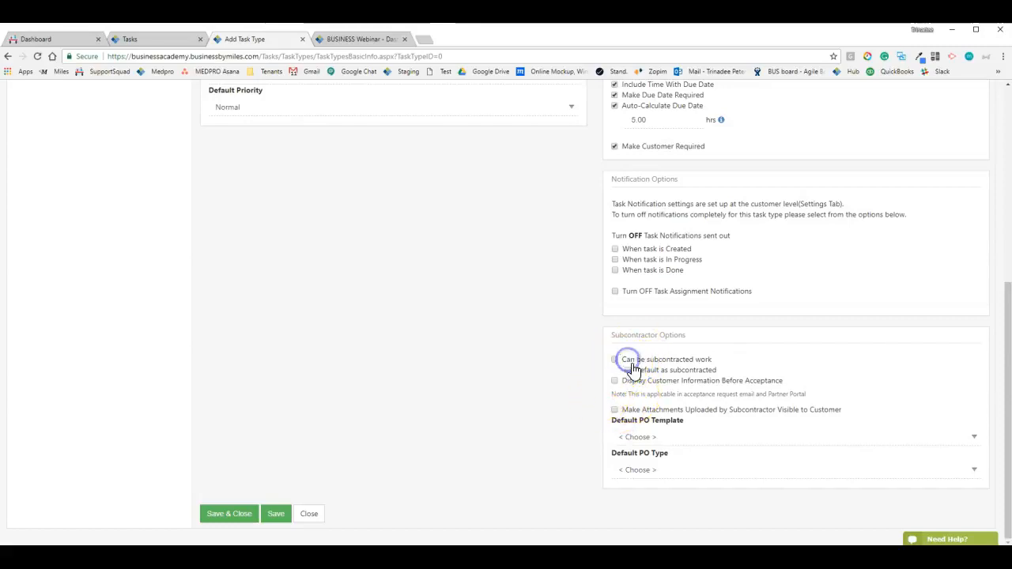
click(671, 475)
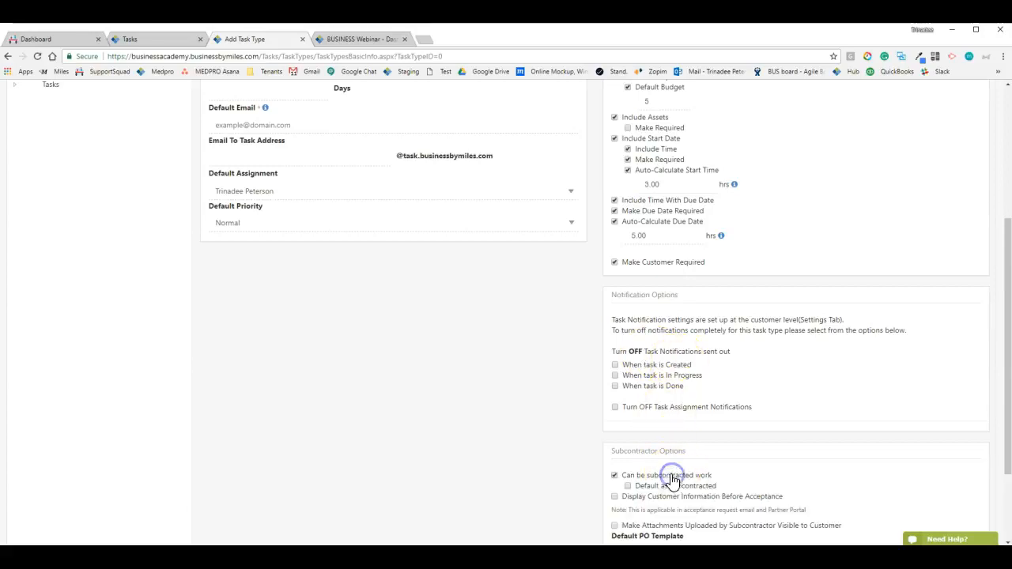
scroll(671, 480, down, 3)
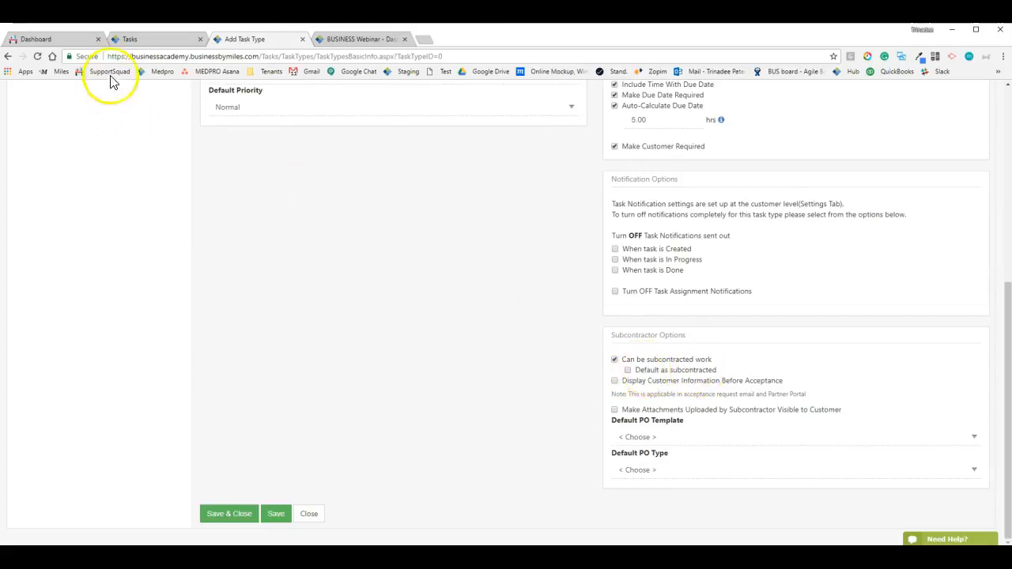
click(158, 39)
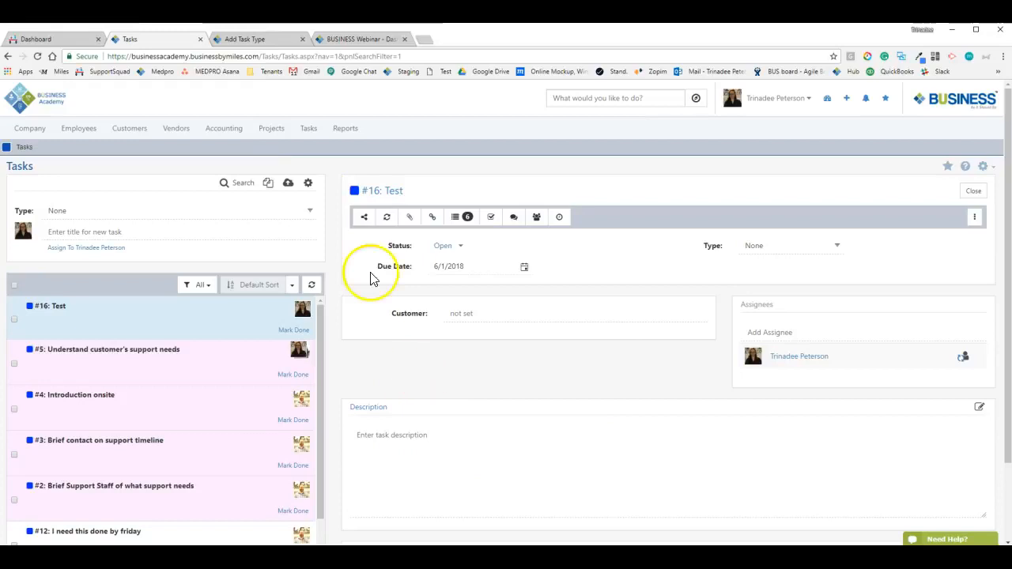
Display customer information before subcontractor acceptance, keeping subcontractor attachments hidden from customers
click(269, 39)
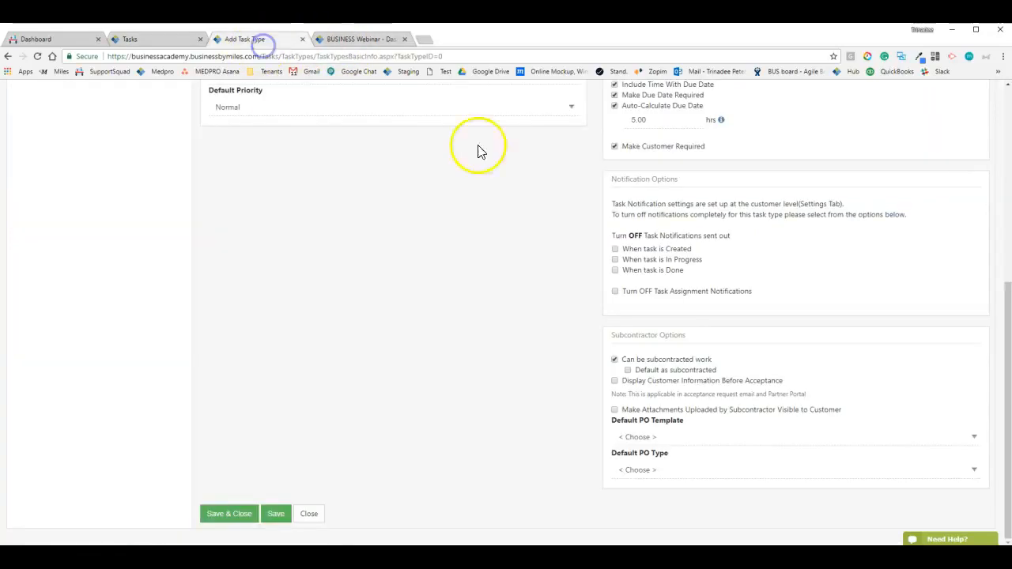
click(639, 384)
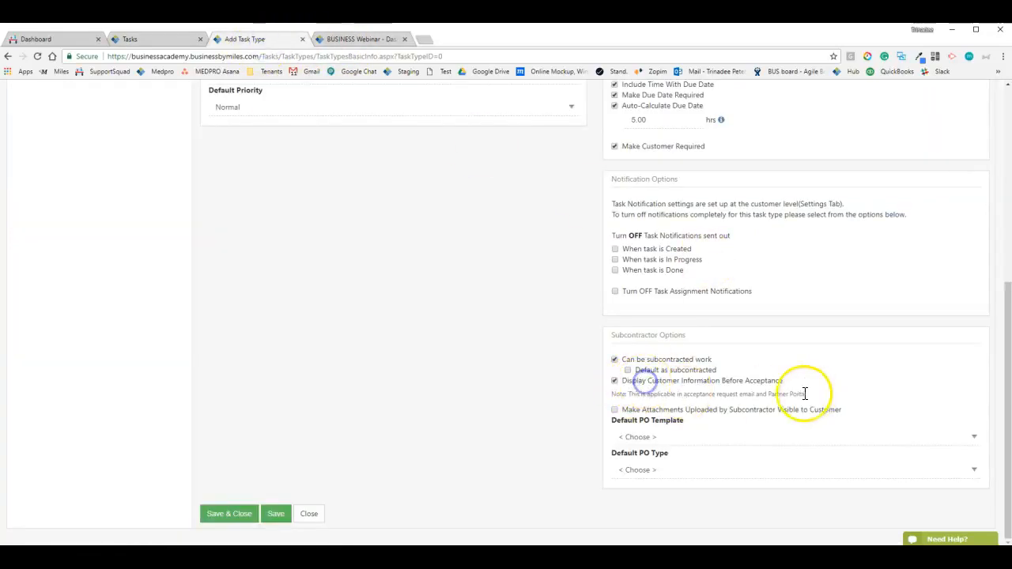
click(555, 379)
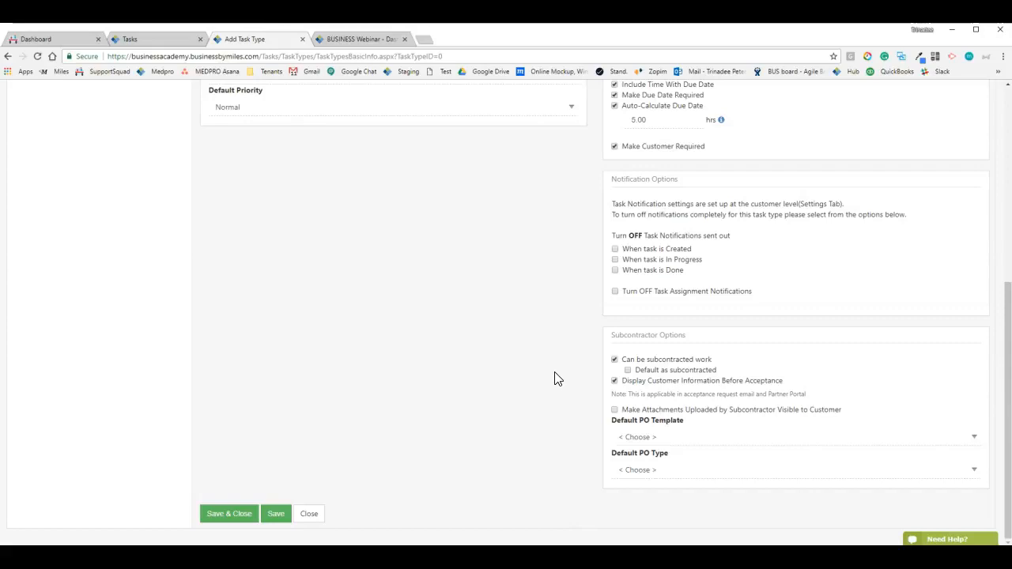
click(631, 426)
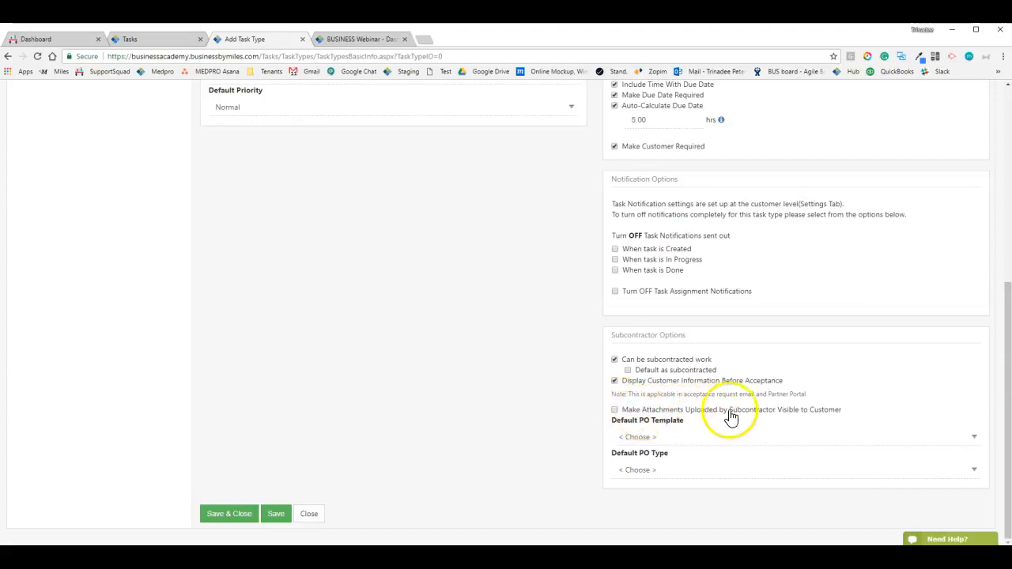
click(821, 411)
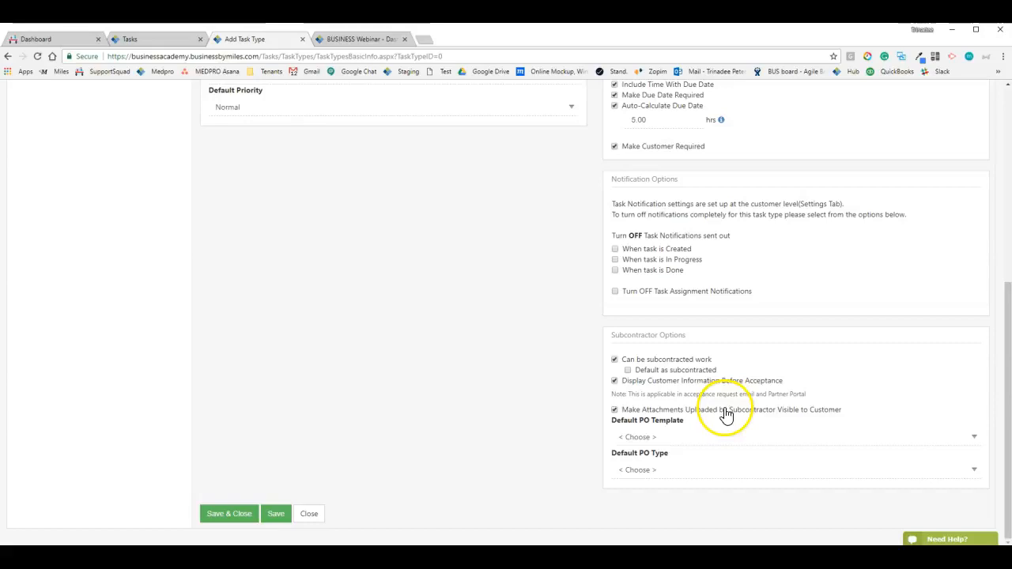
click(718, 413)
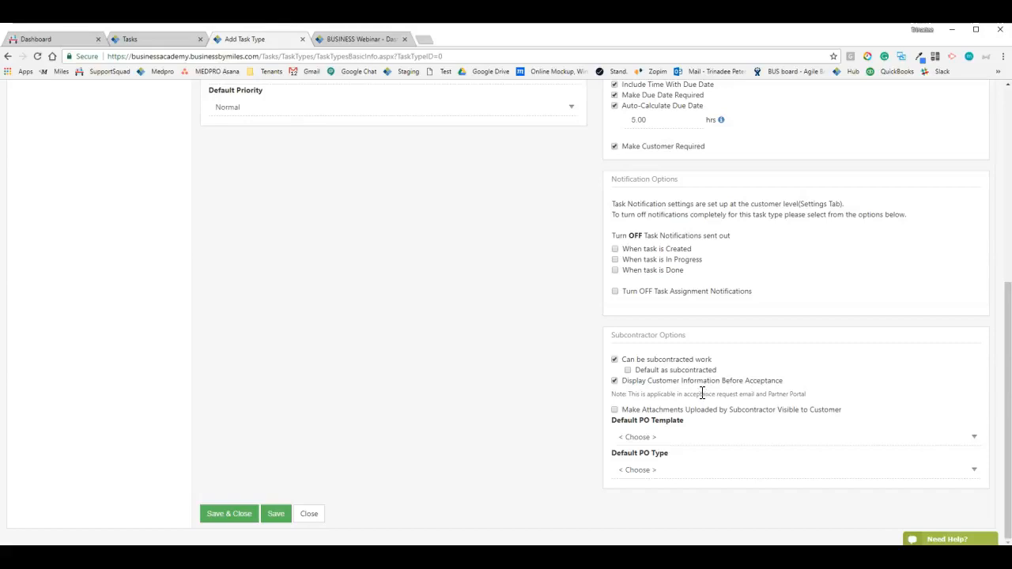
Leave the default PO template empty after reviewing its choices
click(693, 439)
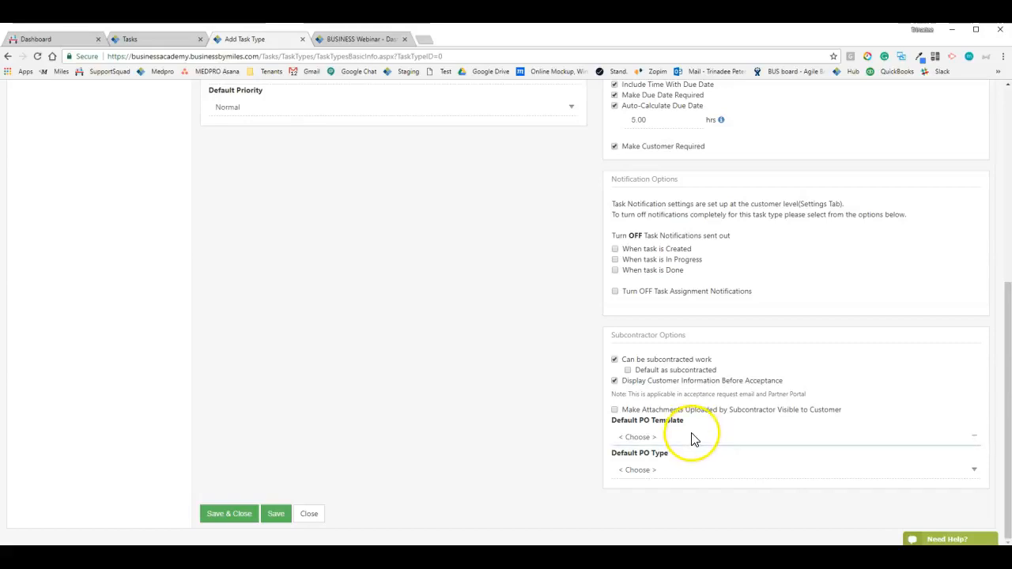
click(692, 438)
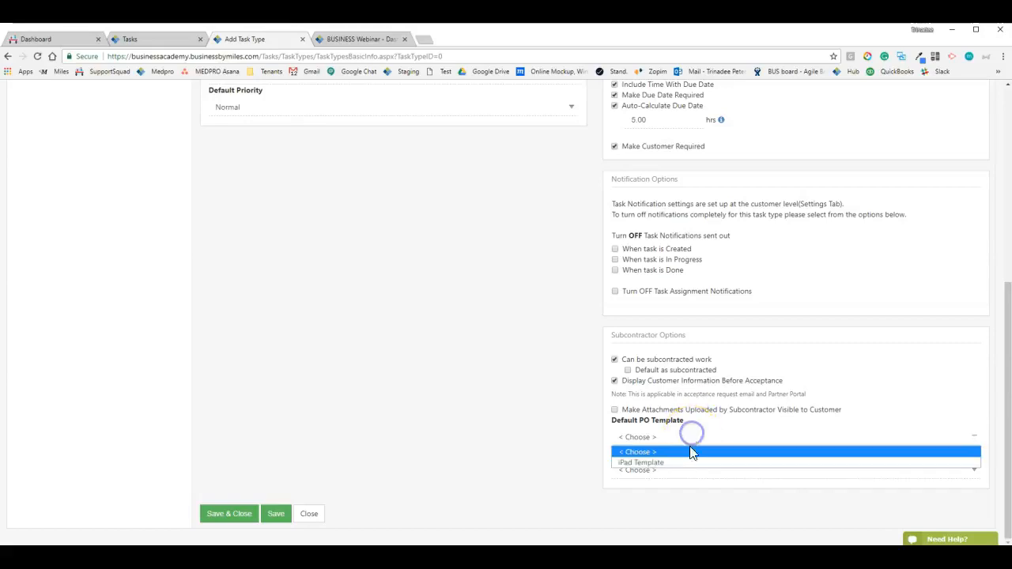
click(676, 437)
click(642, 443)
click(643, 441)
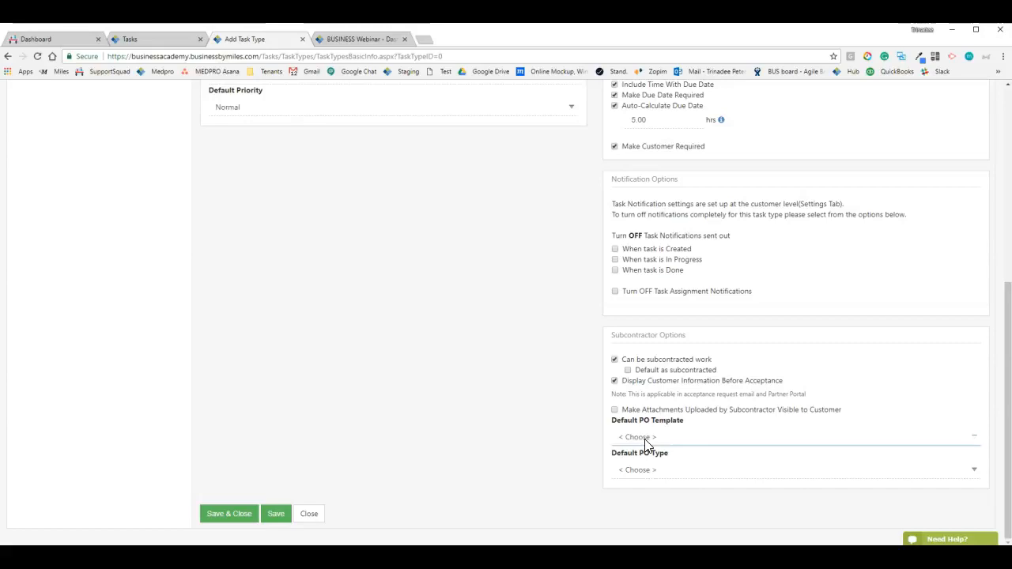
click(646, 438)
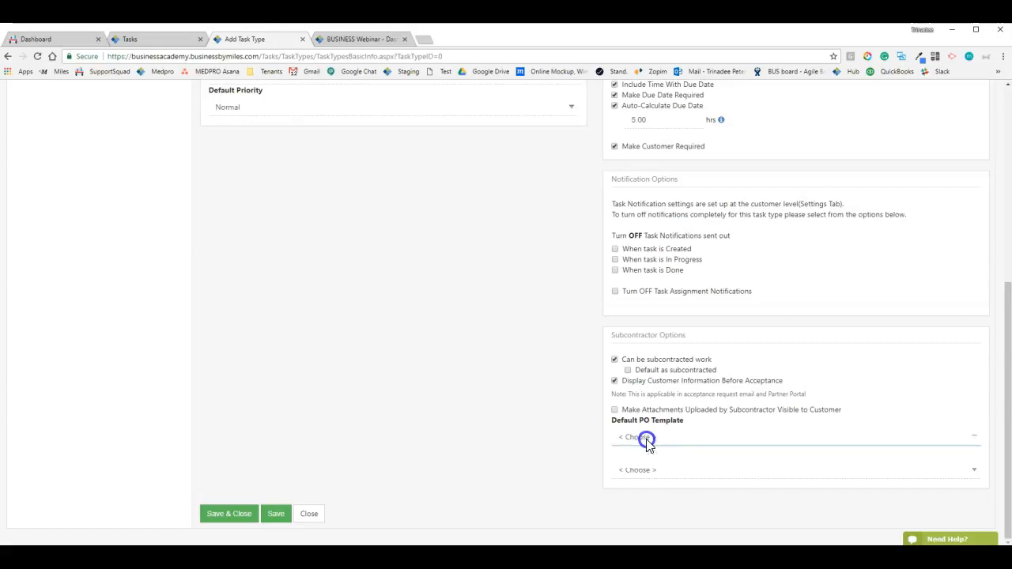
click(647, 438)
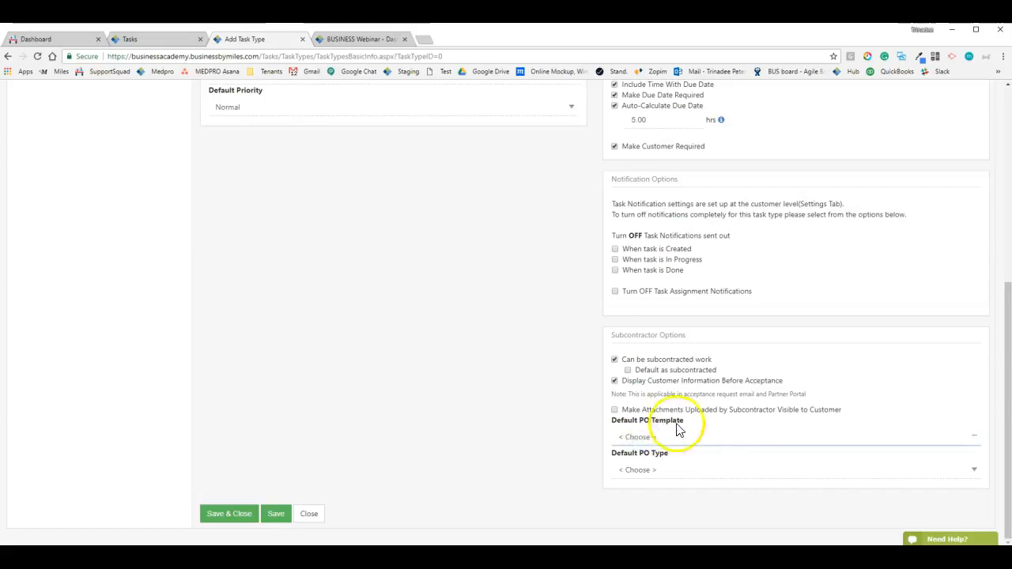
click(657, 437)
click(644, 428)
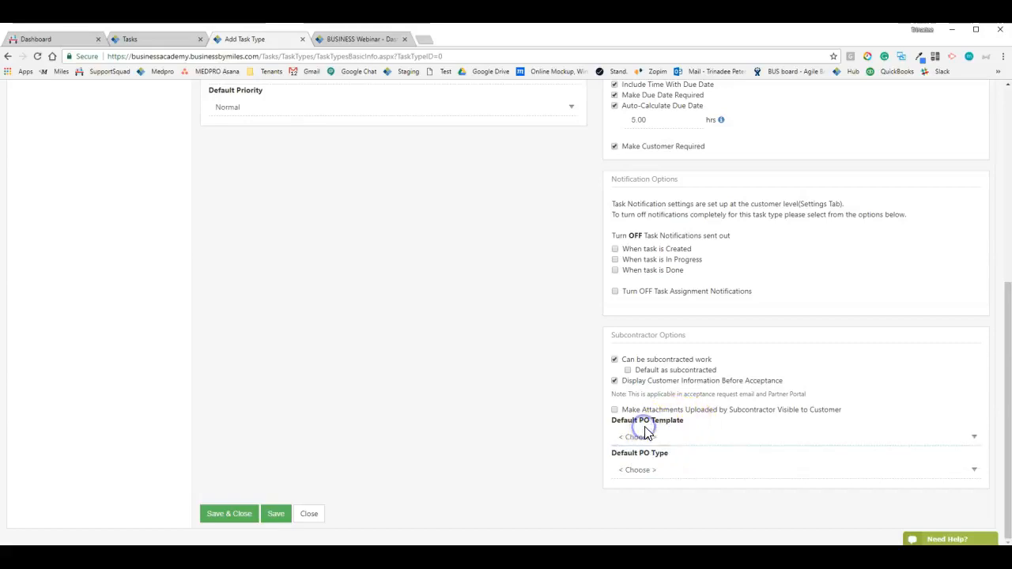
Set the Default PO Type to Subcontractor PO and expand Accounting > AP in the settings tree
click(649, 470)
click(647, 508)
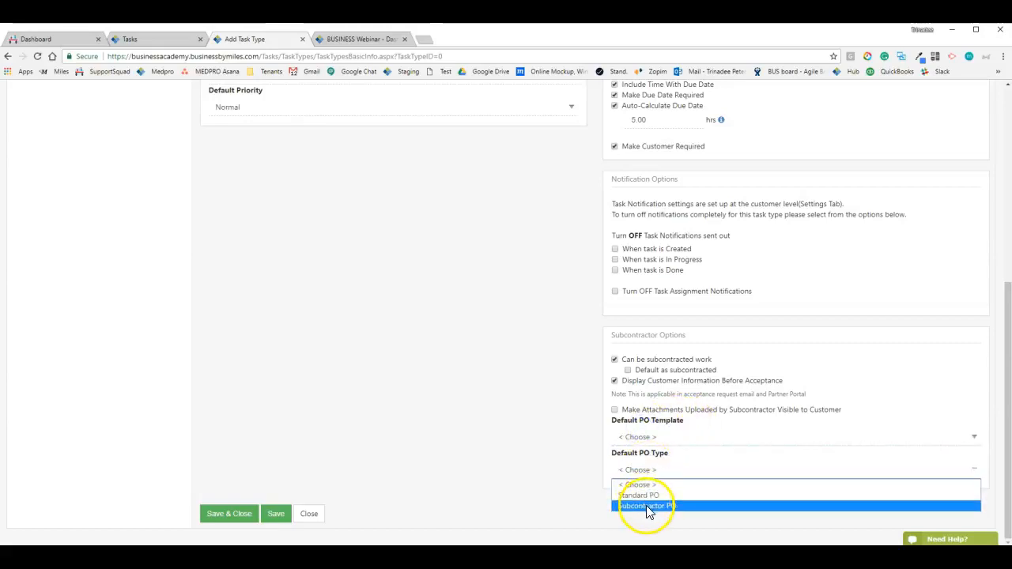
click(652, 462)
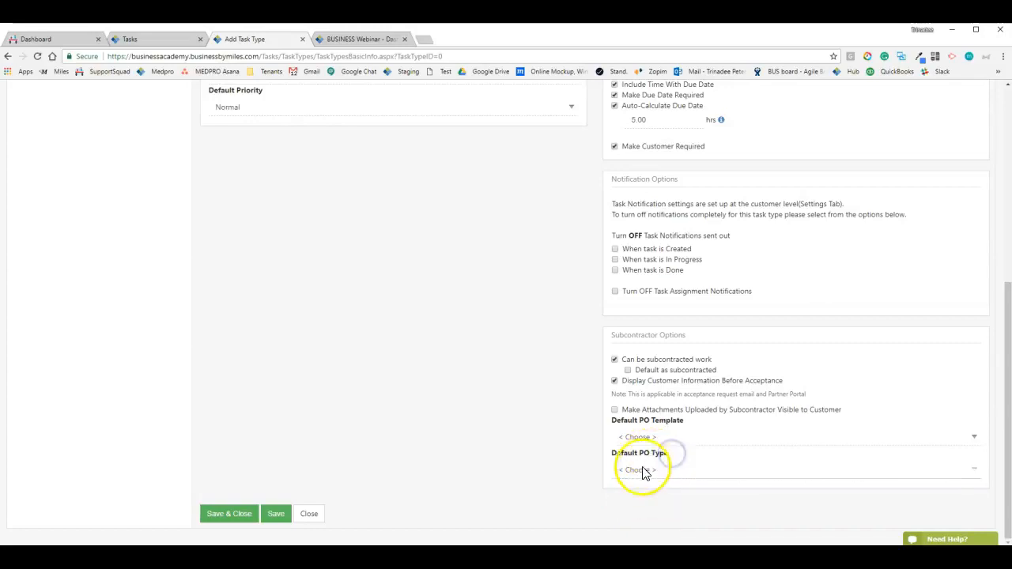
scroll(609, 466, up, 2)
scroll(573, 463, up, 2)
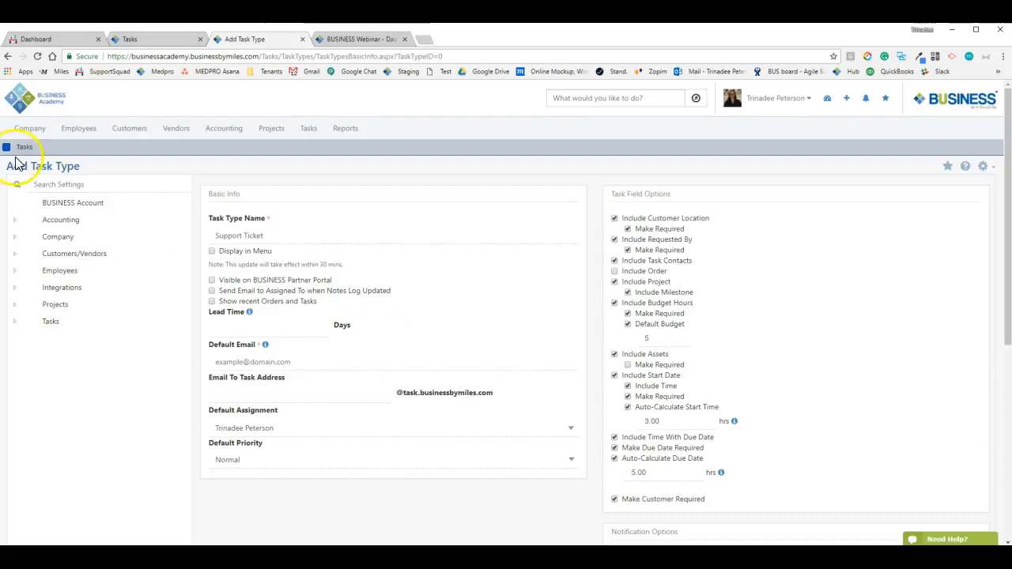
scroll(553, 339, down, 1)
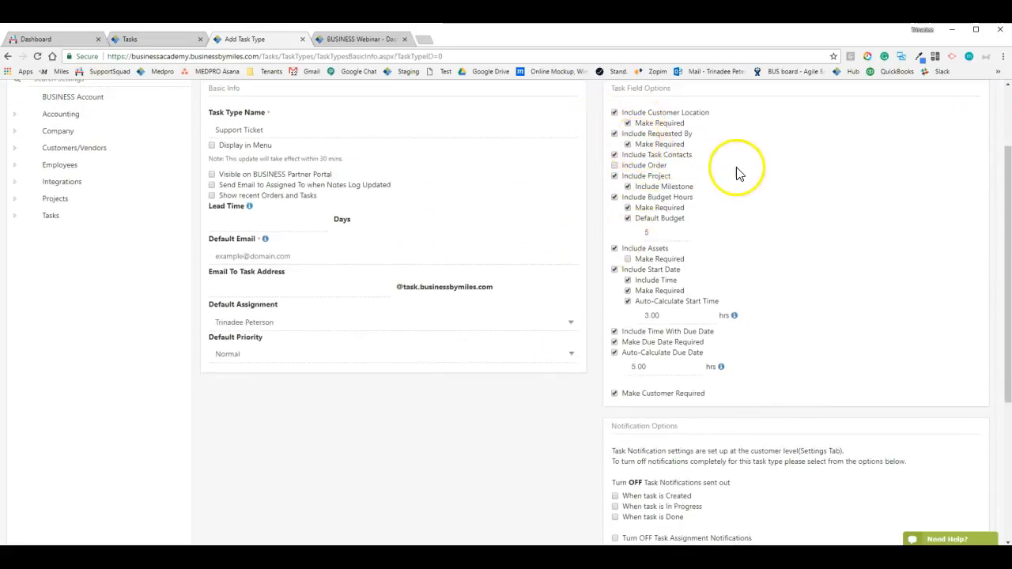
scroll(711, 383, down, 3)
click(667, 475)
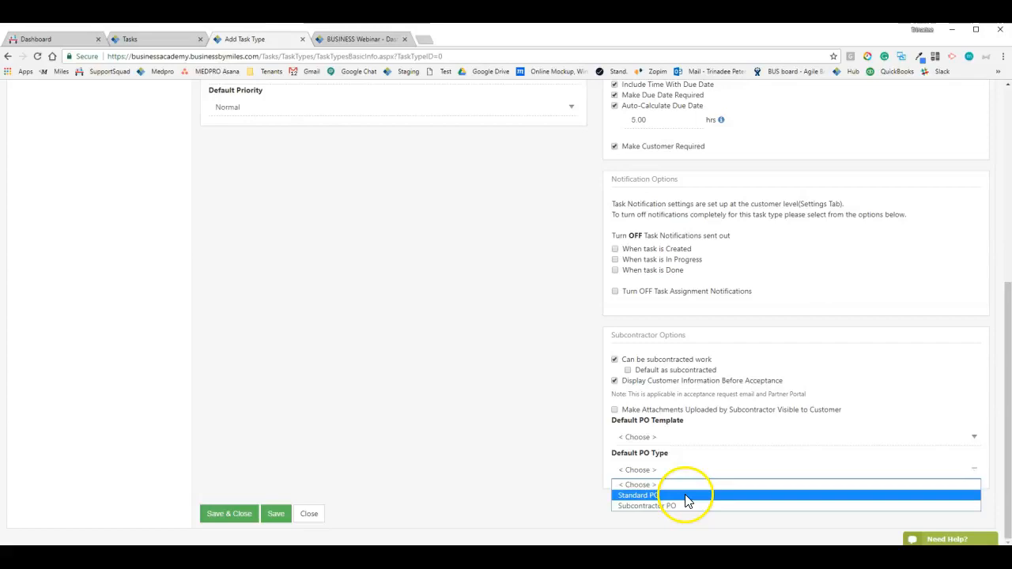
click(639, 508)
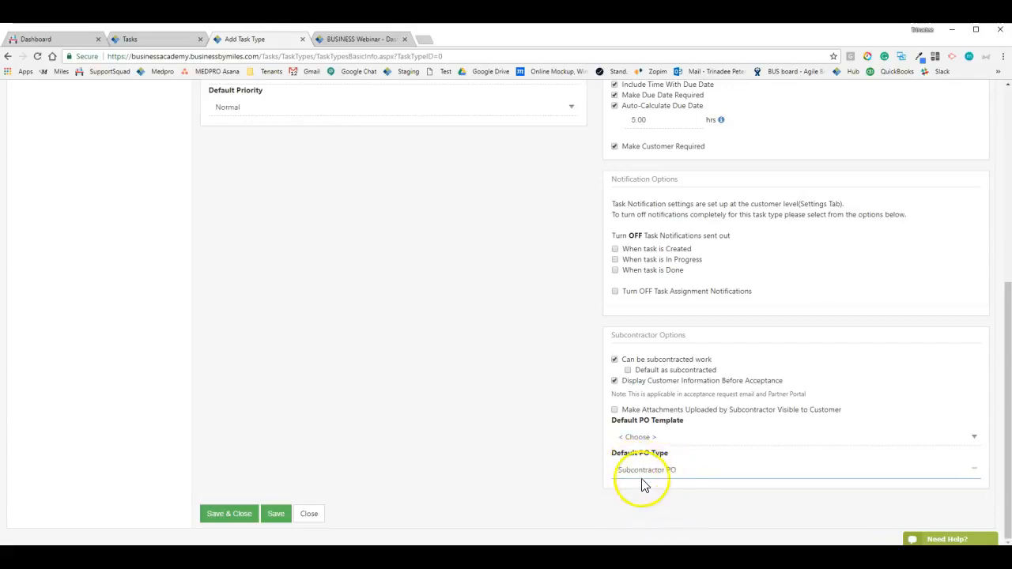
scroll(589, 452, up, 3)
scroll(579, 440, down, 3)
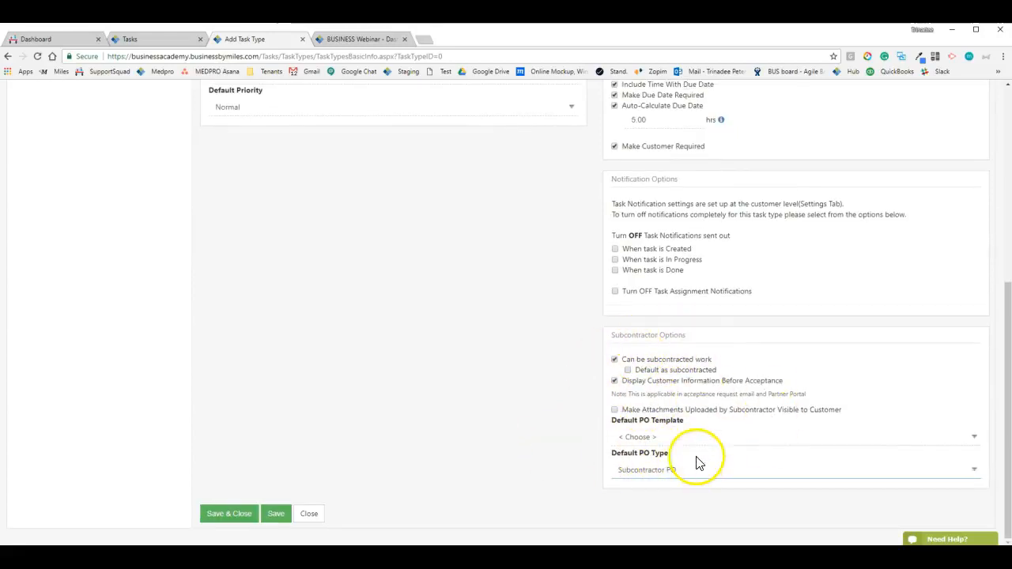
click(665, 470)
click(644, 506)
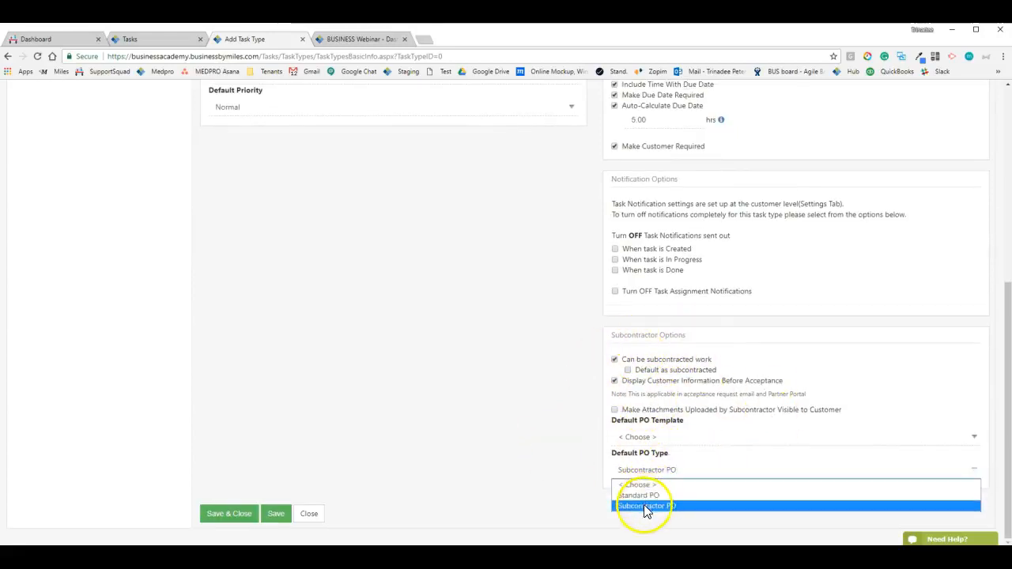
click(69, 224)
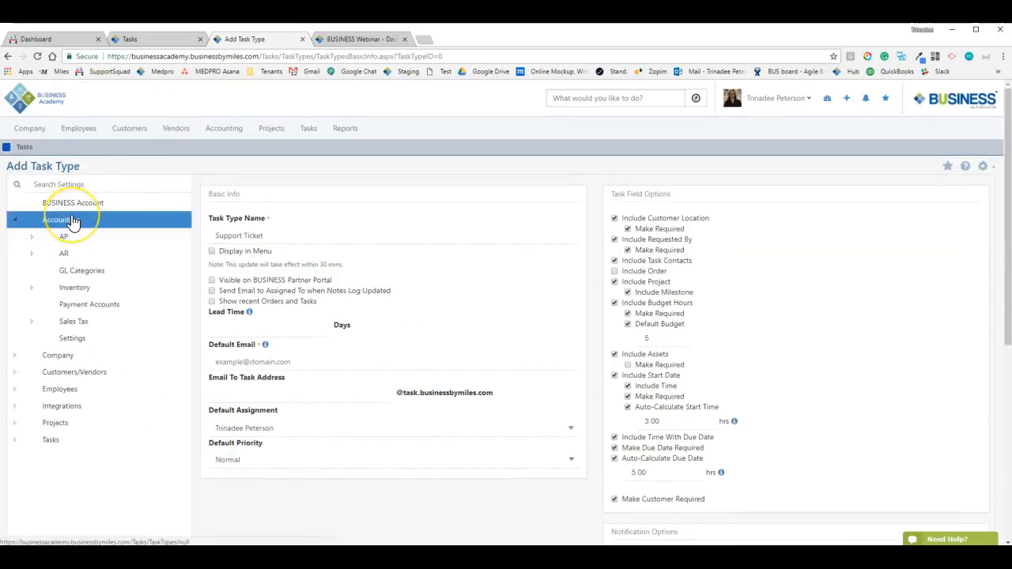
click(72, 241)
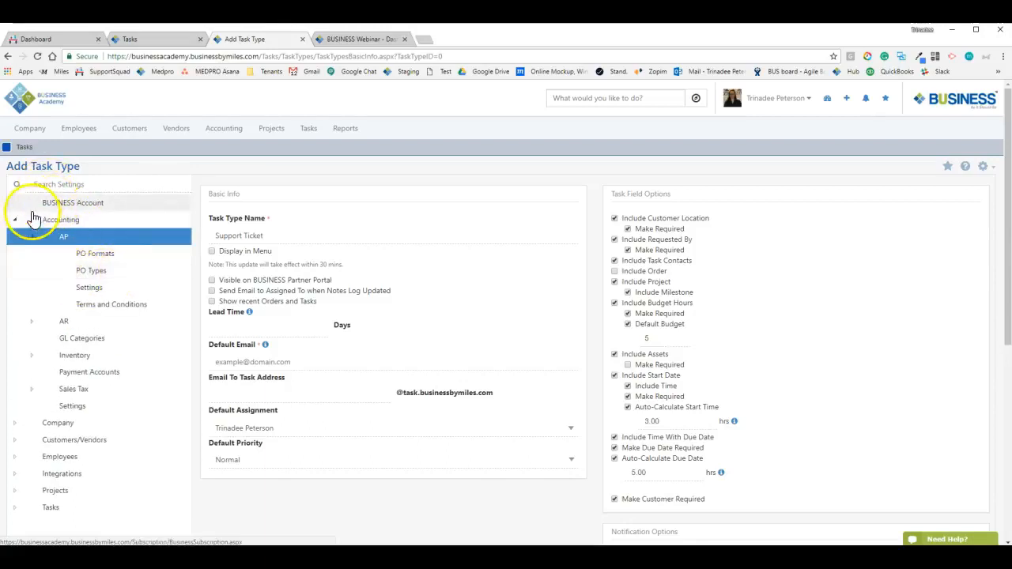
Enter the company's default email address for Support Ticket tasks
click(15, 219)
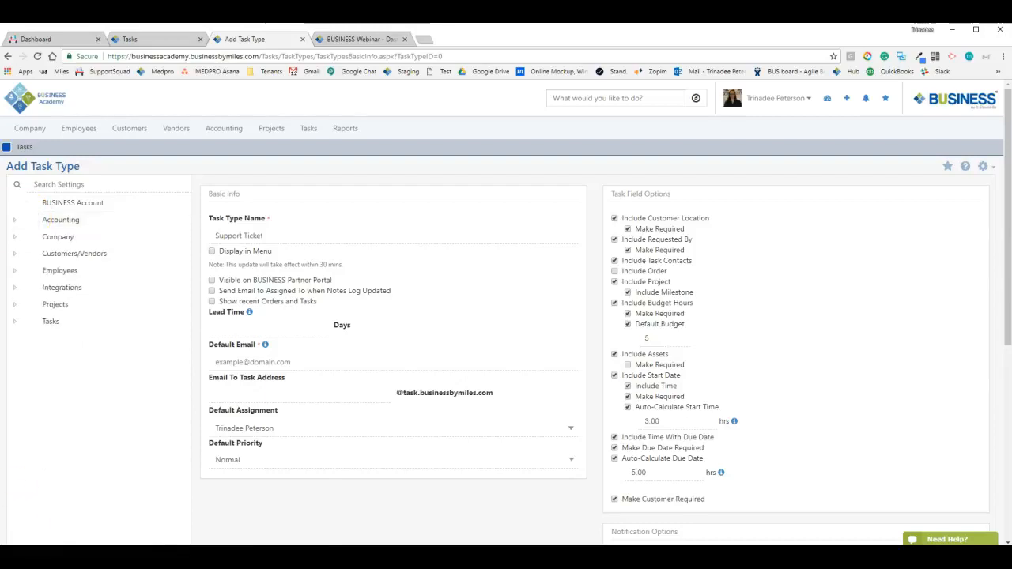
click(280, 364)
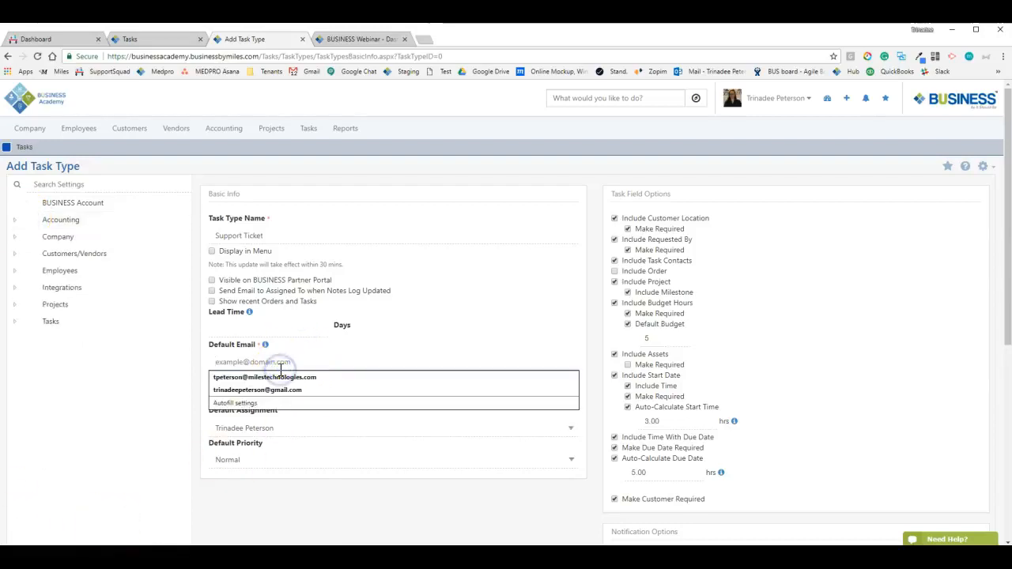
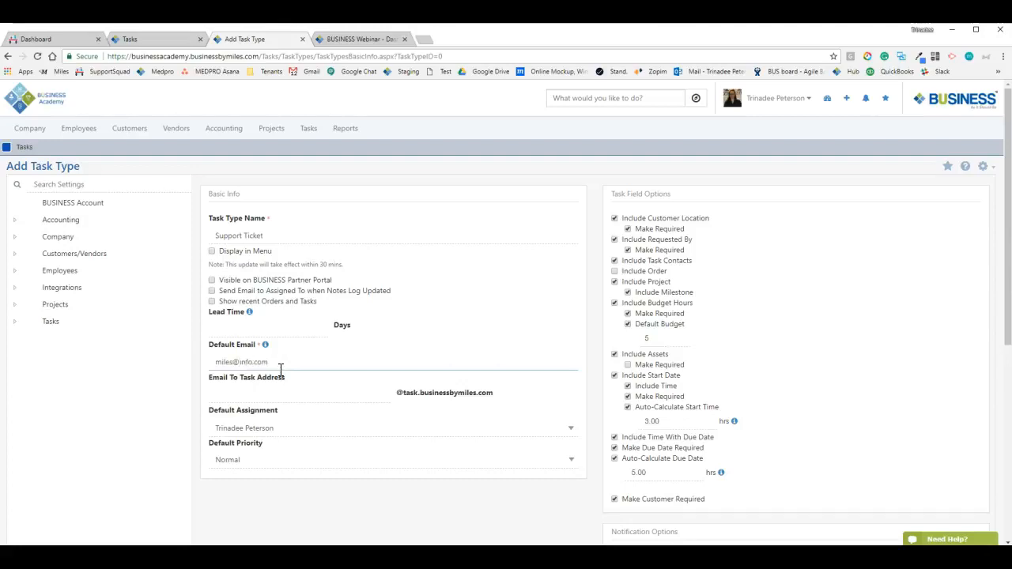
scroll(301, 387, down, 1)
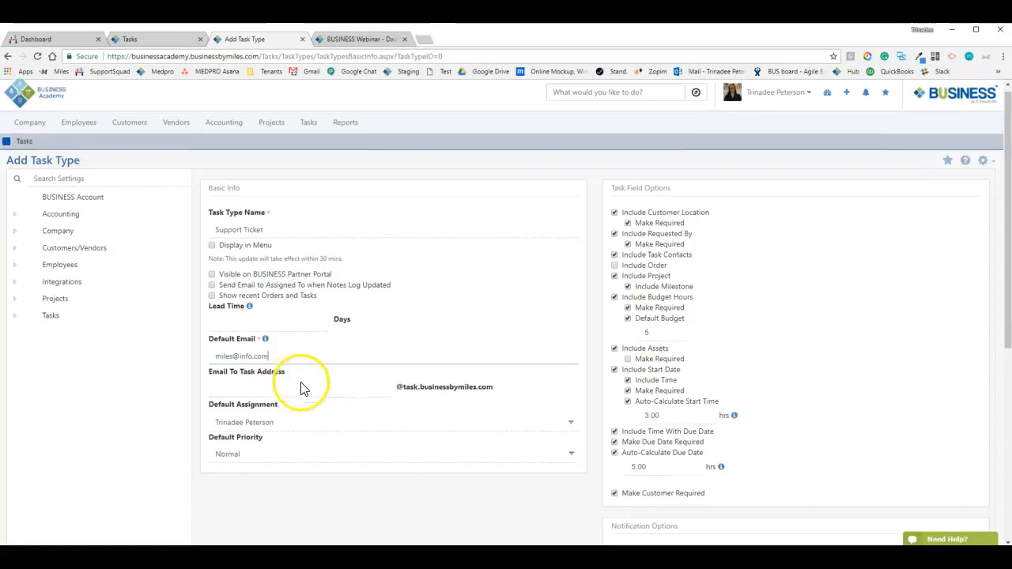
Turn on Display in Menu, Visible on Partner Portal, Send Email and Show recent Orders
click(256, 202)
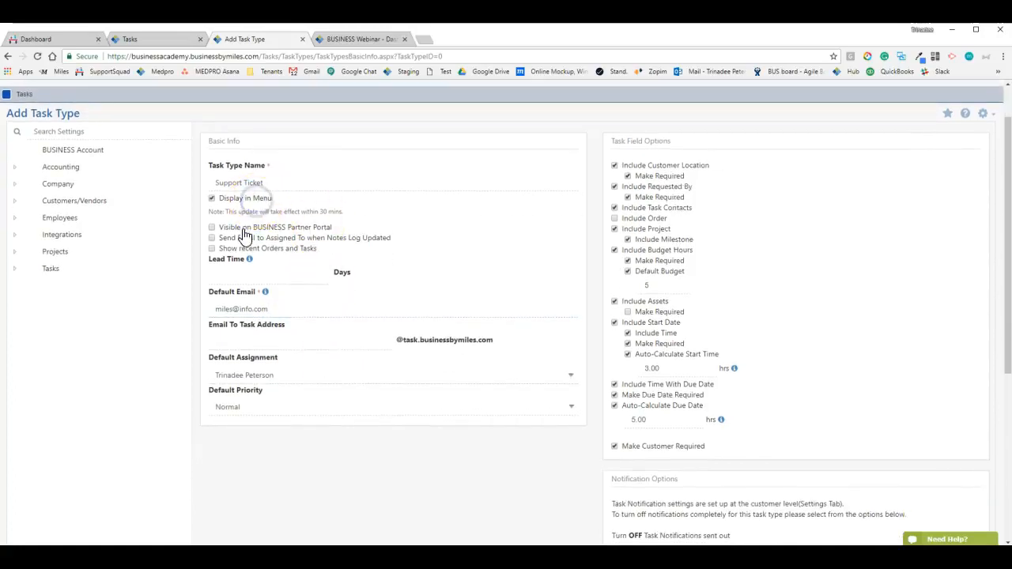
click(245, 229)
click(245, 258)
click(285, 285)
click(497, 285)
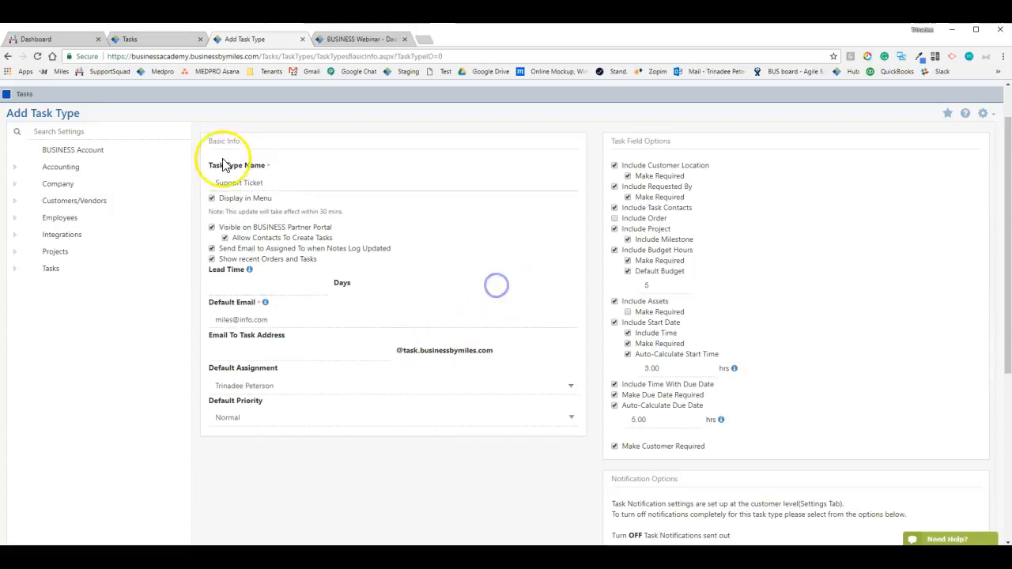
Include orders on tickets but stop requiring the order, budget hours and customer location
click(645, 218)
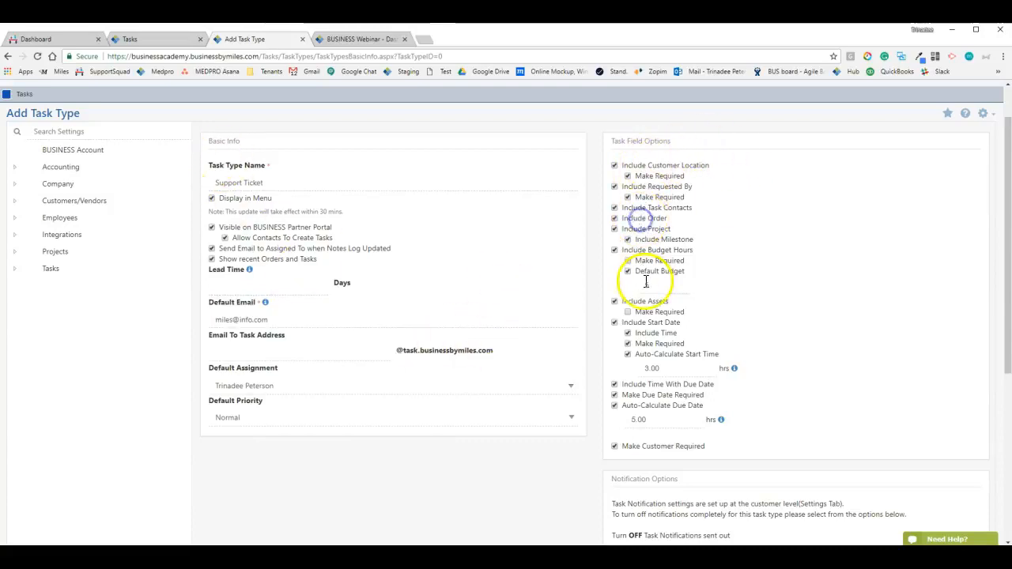
click(648, 231)
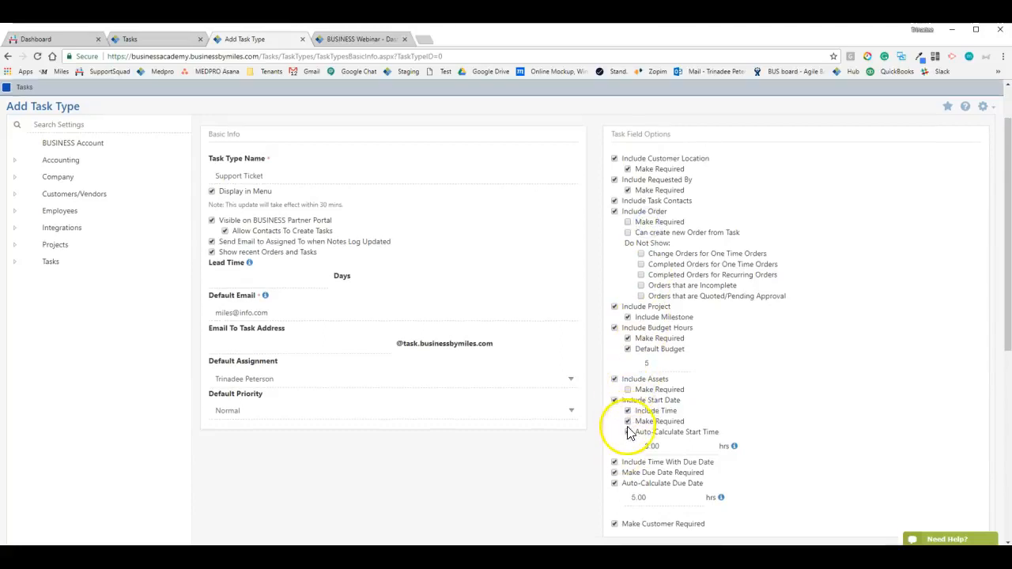
scroll(628, 429, down, 2)
click(629, 239)
scroll(631, 238, up, 3)
click(628, 229)
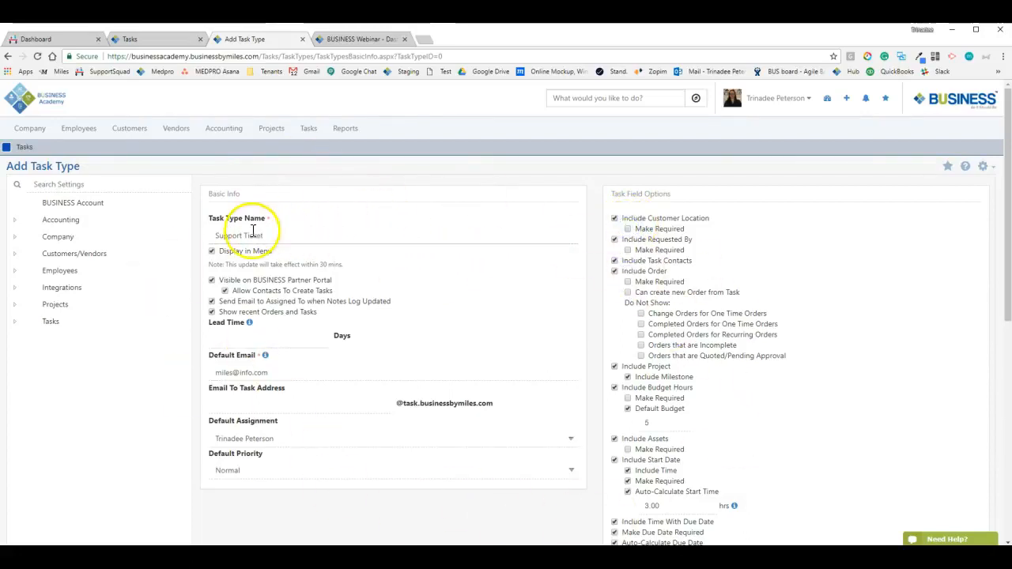
Stop requiring a start date and a customer, then save the Support Ticket task type
drag(209, 235, 321, 235)
click(321, 235)
scroll(702, 244, down, 2)
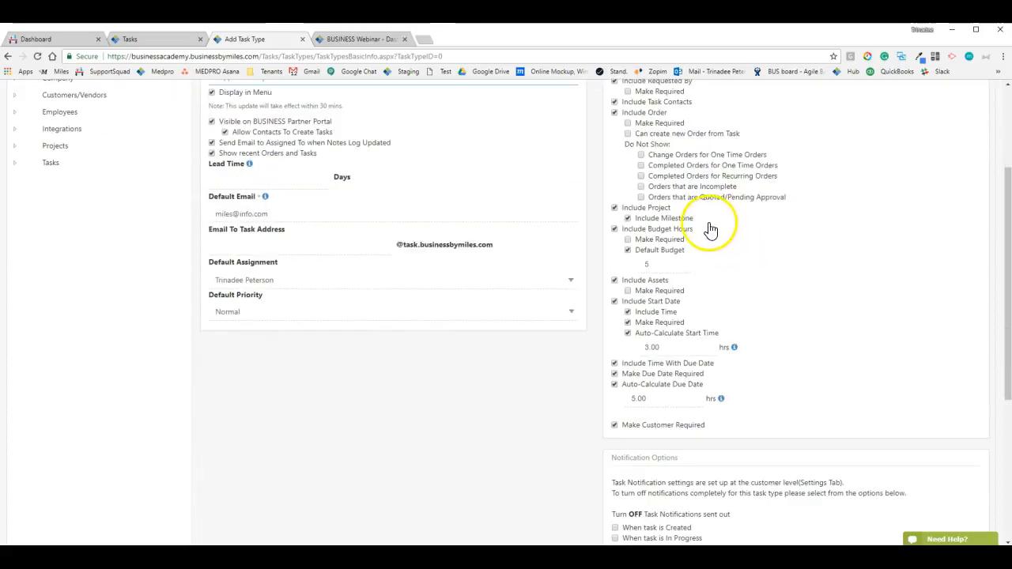
click(659, 322)
click(648, 427)
scroll(299, 389, up, 3)
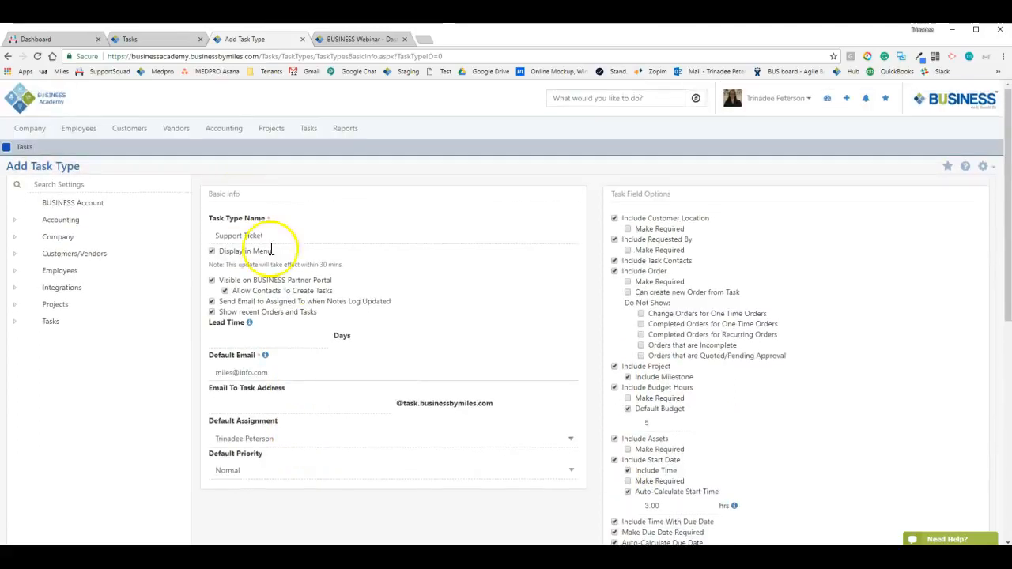
scroll(297, 224, down, 1)
scroll(294, 356, down, 5)
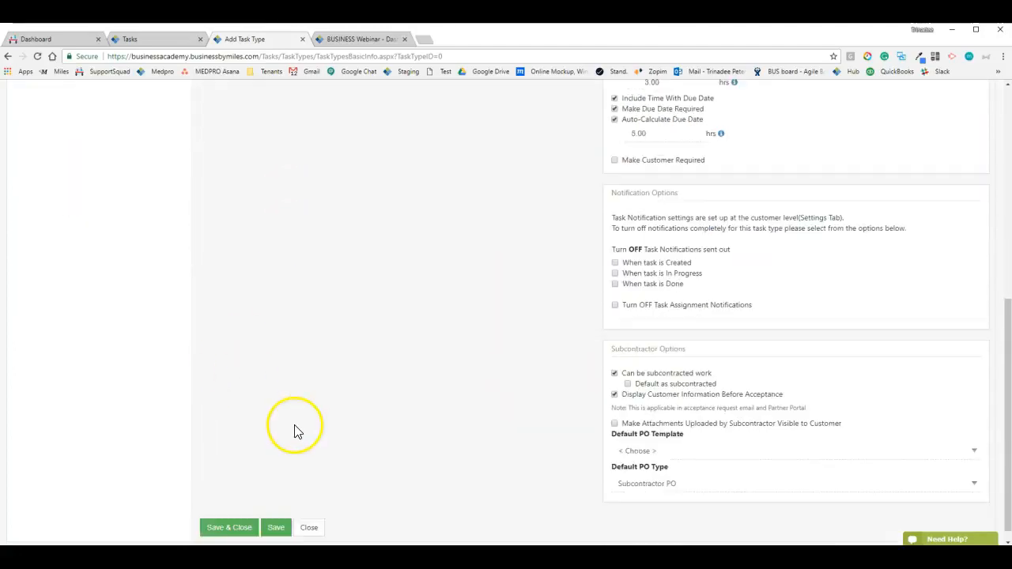
click(278, 514)
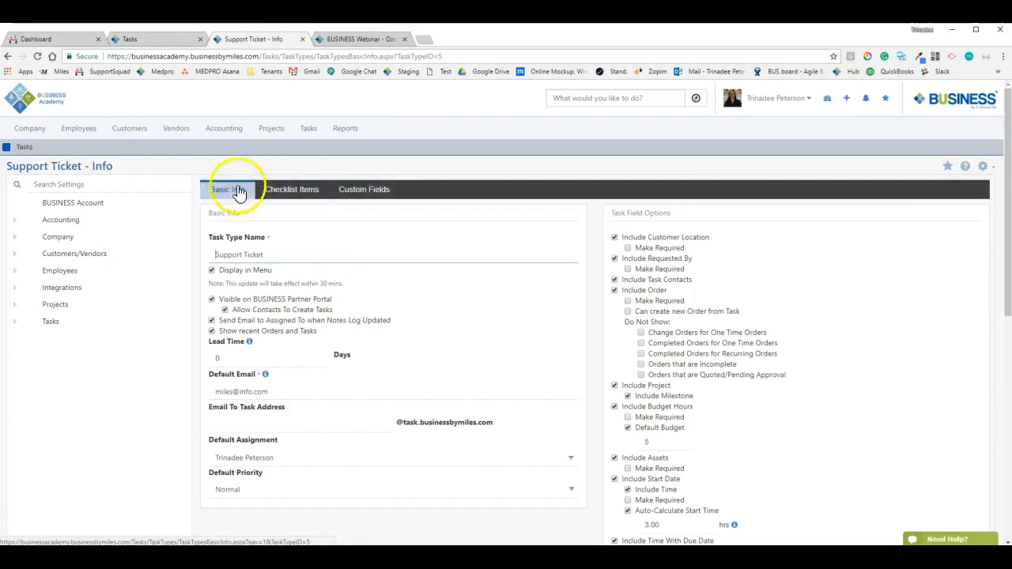
Go to Support Ticket's Custom Fields and start a new custom field
scroll(703, 290, down, 4)
scroll(624, 431, down, 2)
scroll(451, 458, up, 6)
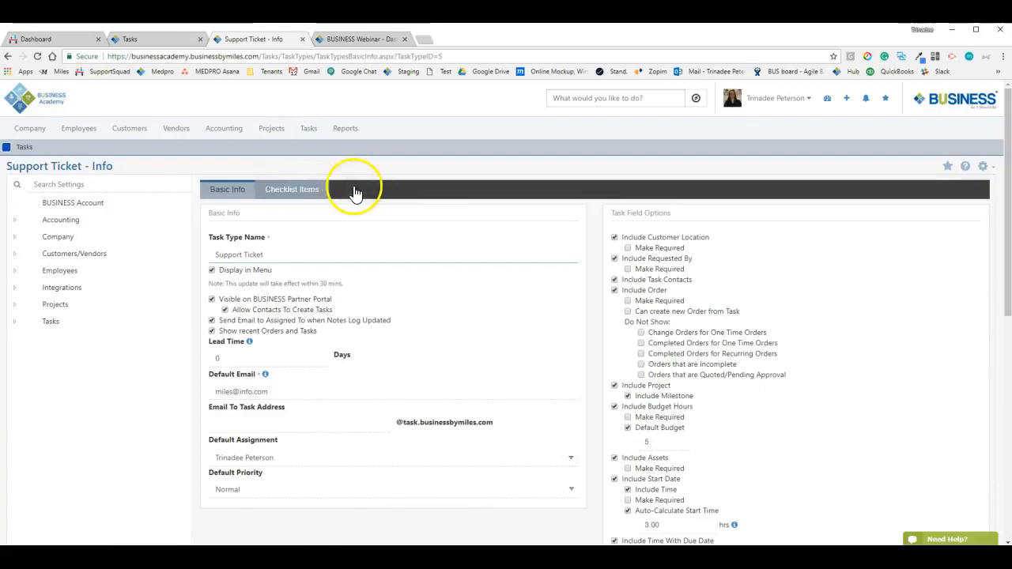
click(360, 192)
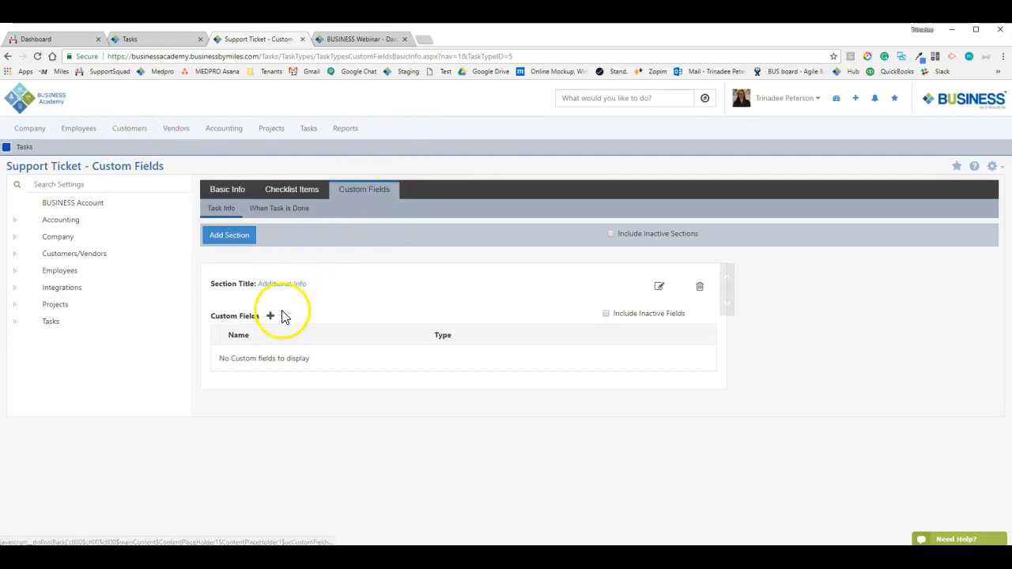
click(273, 315)
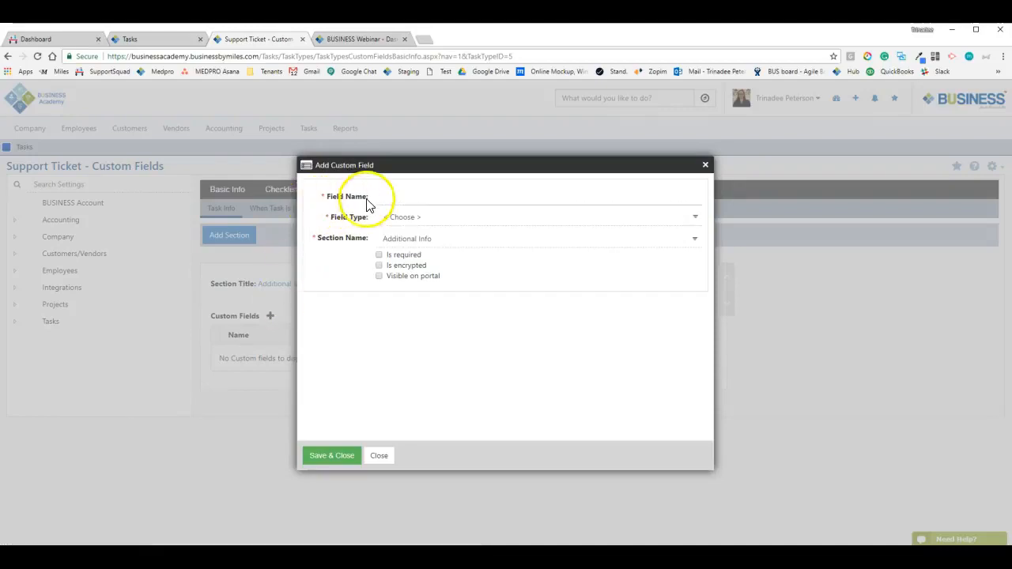
Set the new field's type to Yes/No Field, leaving display type on Default
click(410, 215)
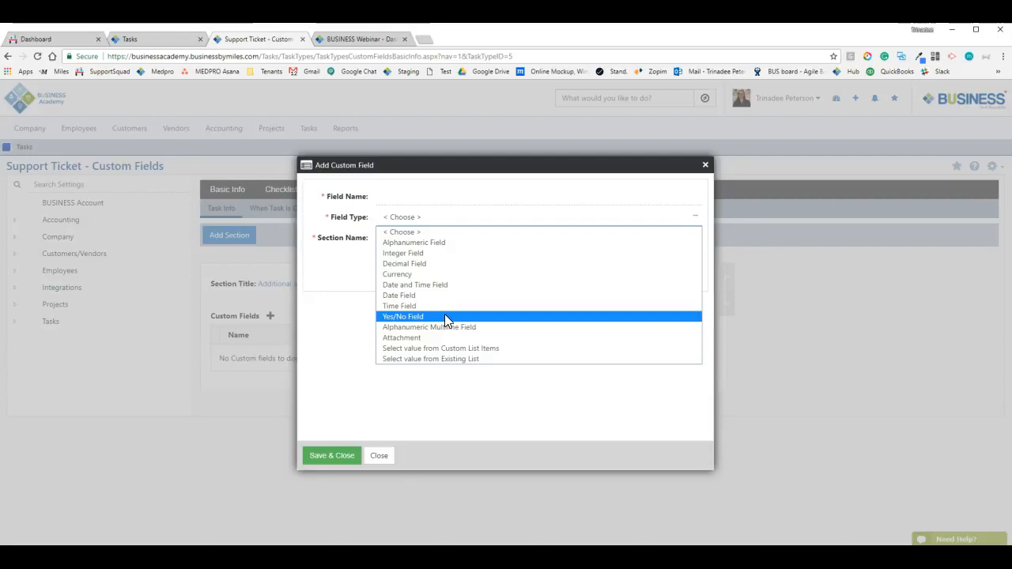
click(444, 316)
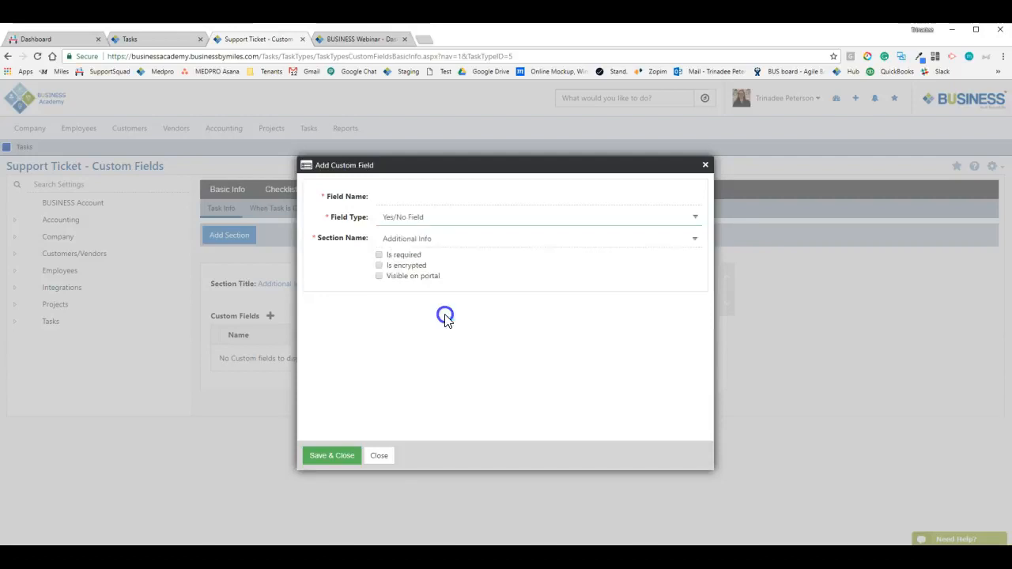
click(381, 218)
click(383, 220)
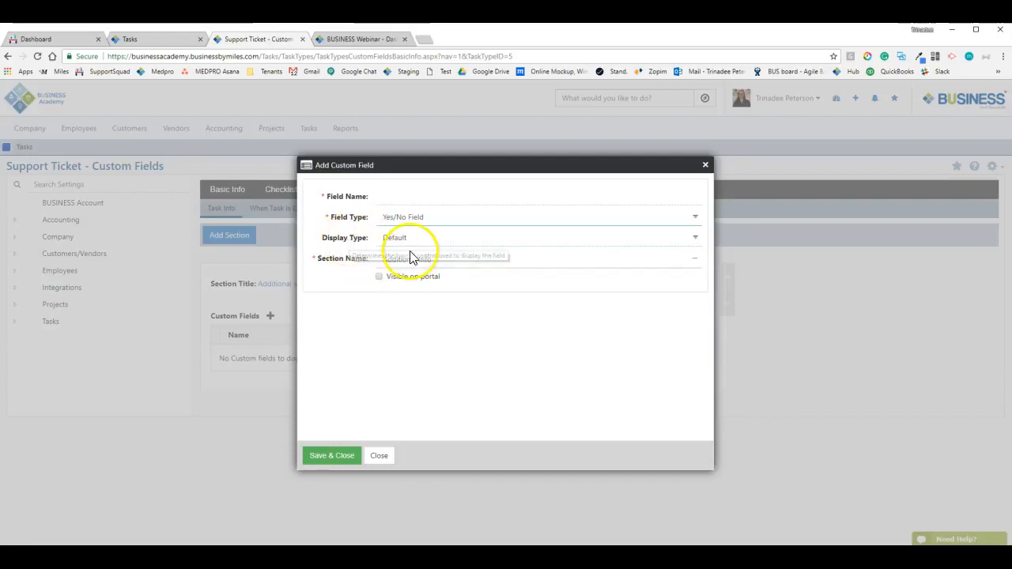
click(407, 245)
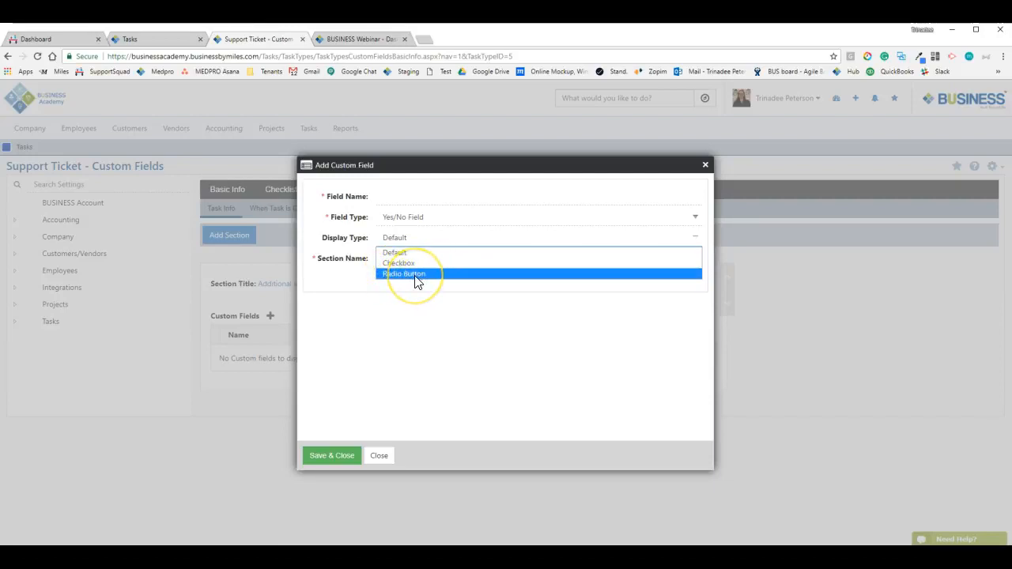
click(416, 361)
click(402, 225)
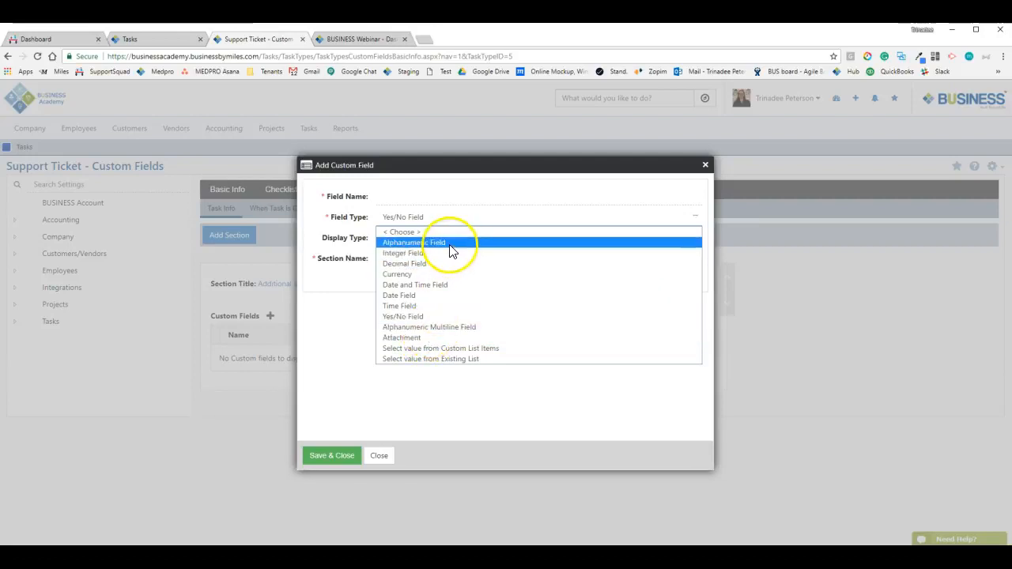
Change the field to an Alphanumeric Multiline Field displayed with the Rich Editor
click(454, 327)
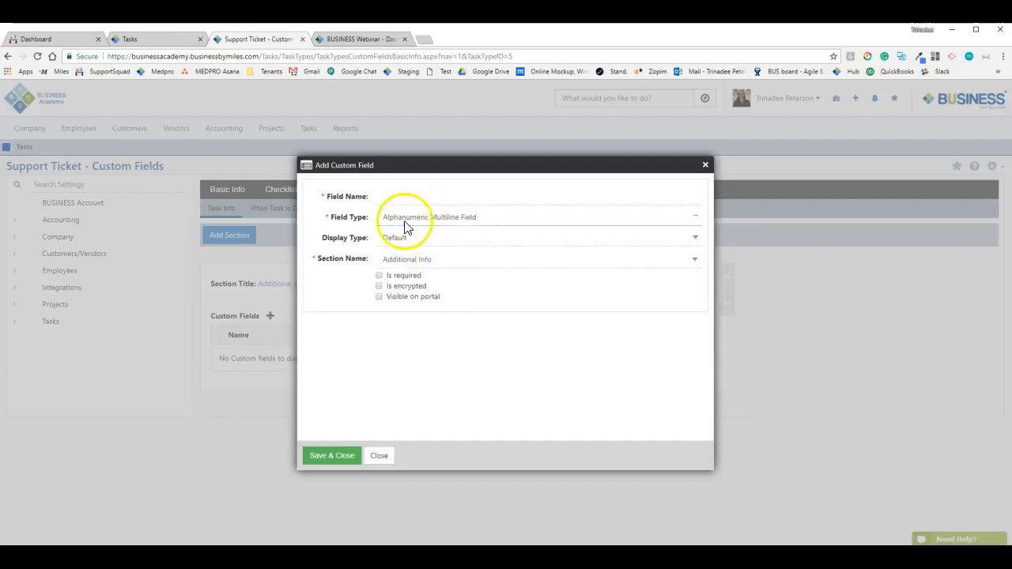
drag(323, 241, 358, 242)
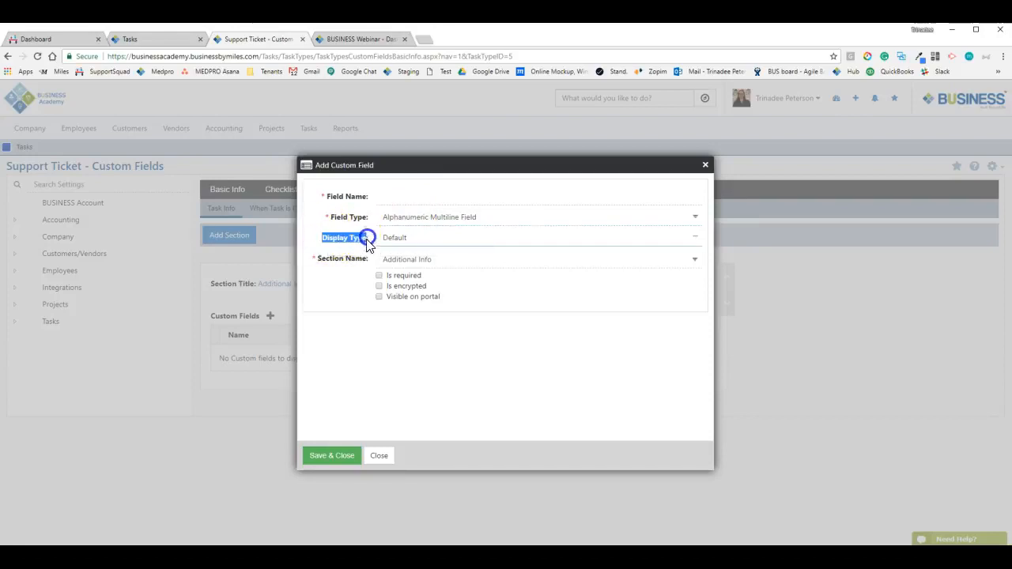
click(416, 241)
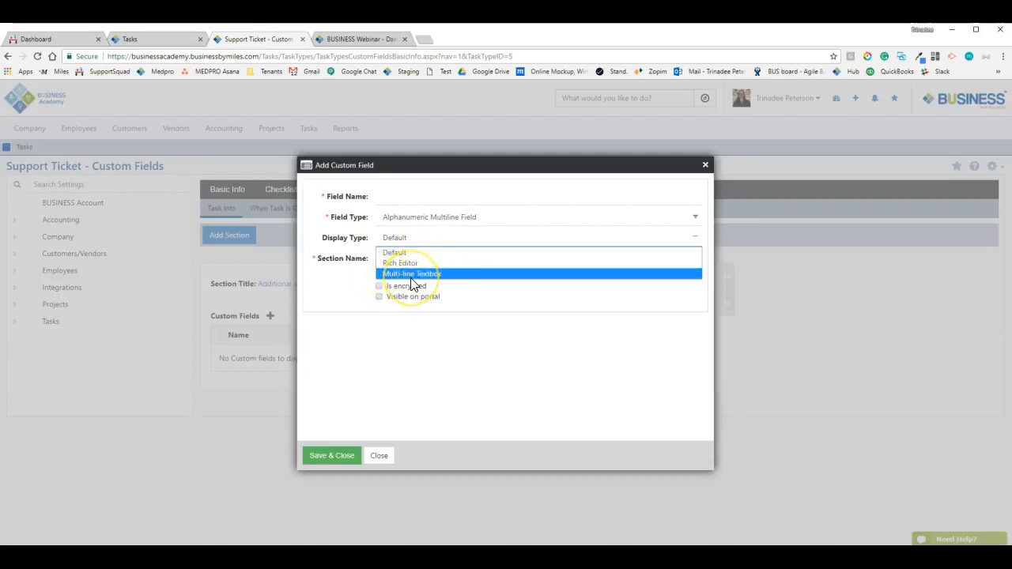
click(413, 264)
click(414, 235)
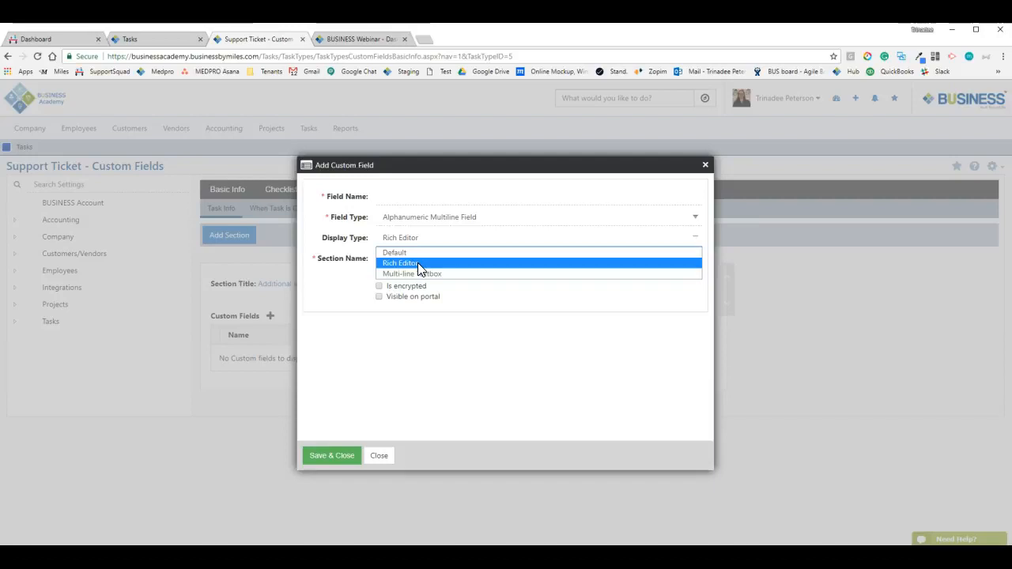
click(474, 353)
click(421, 218)
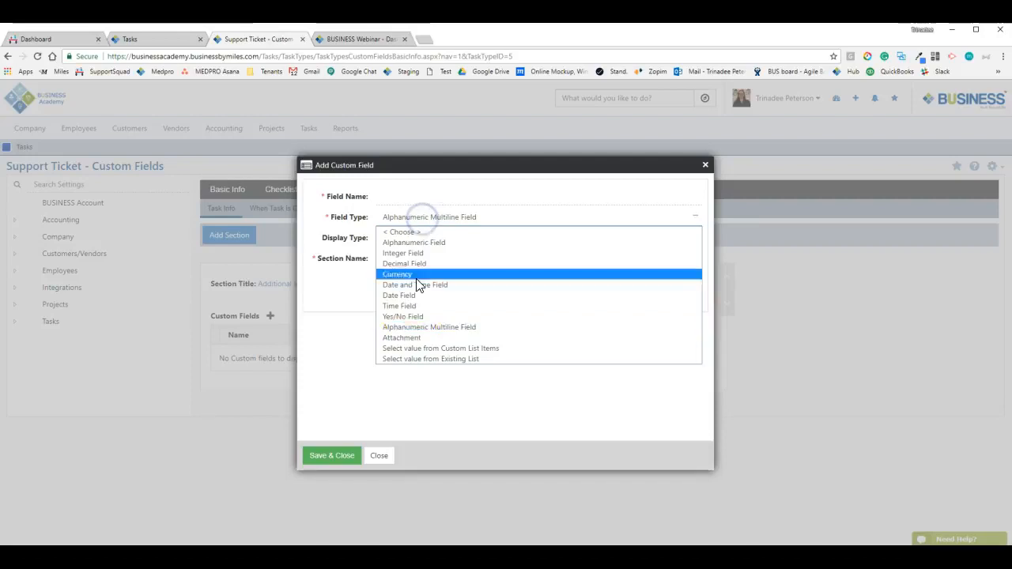
Set the field type to Select value from Custom List Items and begin a new custom list
click(413, 337)
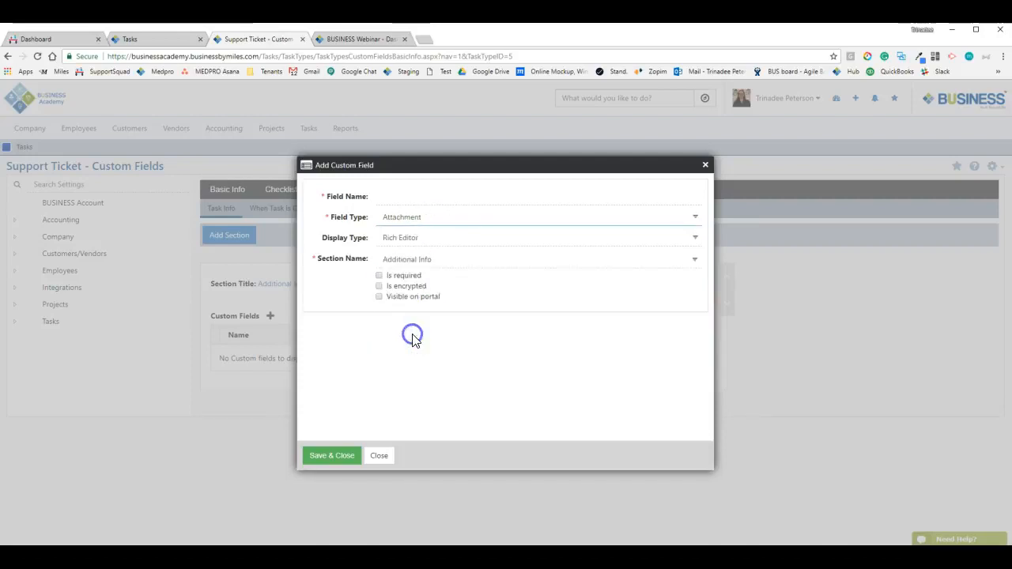
click(402, 198)
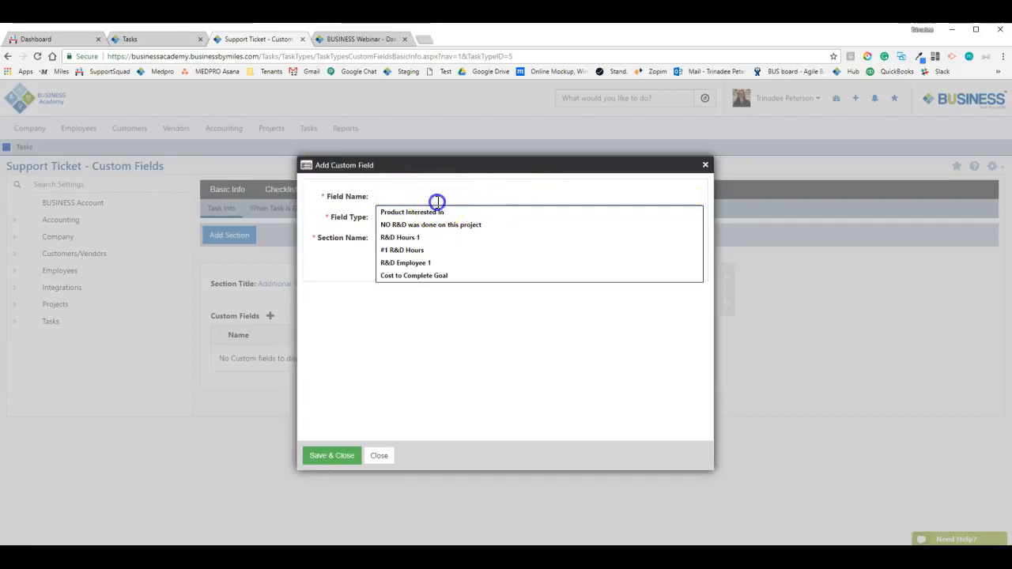
click(327, 228)
click(411, 219)
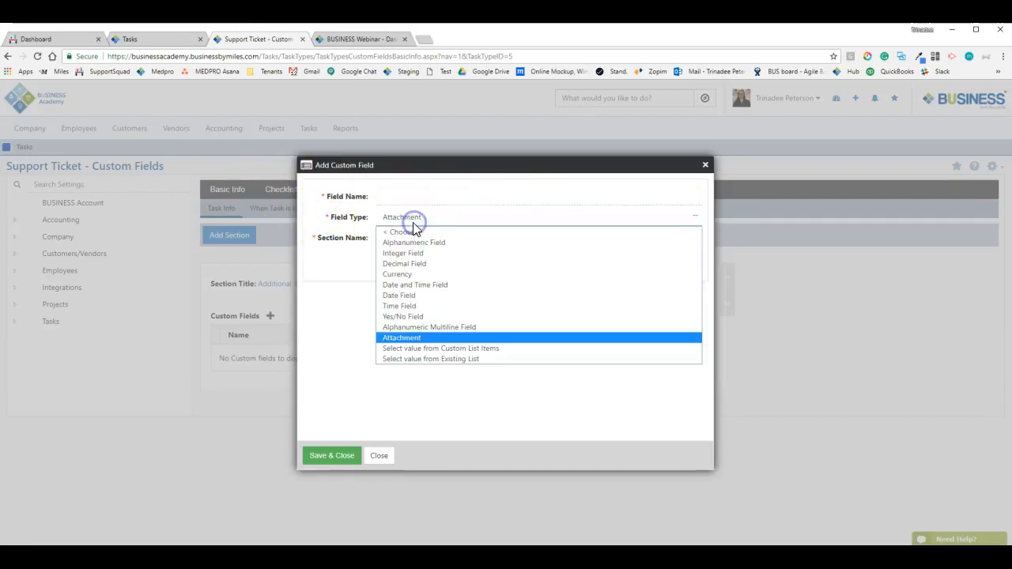
click(412, 350)
click(450, 237)
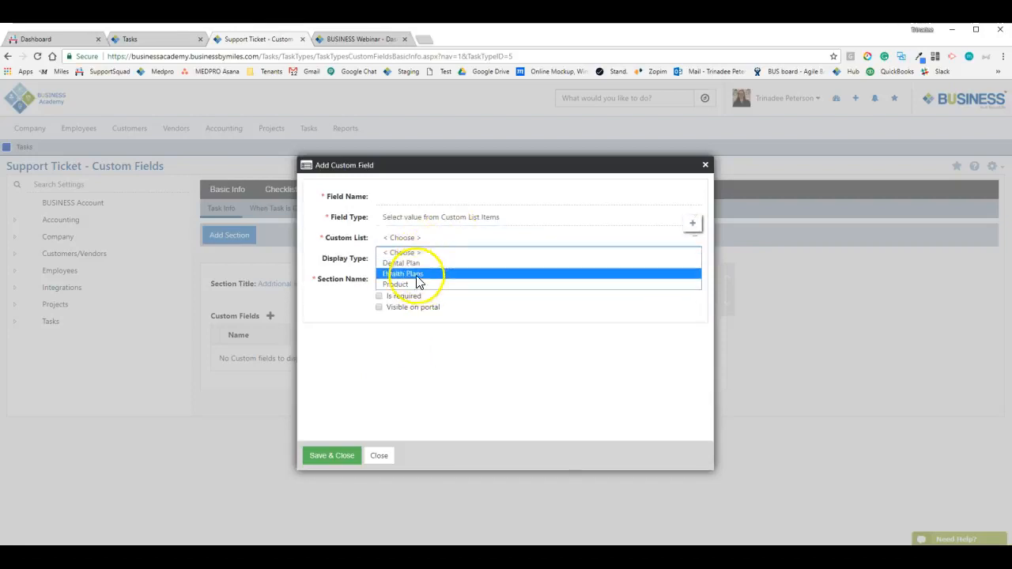
click(695, 227)
Name the new custom list 'Test' and enter items Test1, Test2 and Test3
click(455, 239)
text(Test)
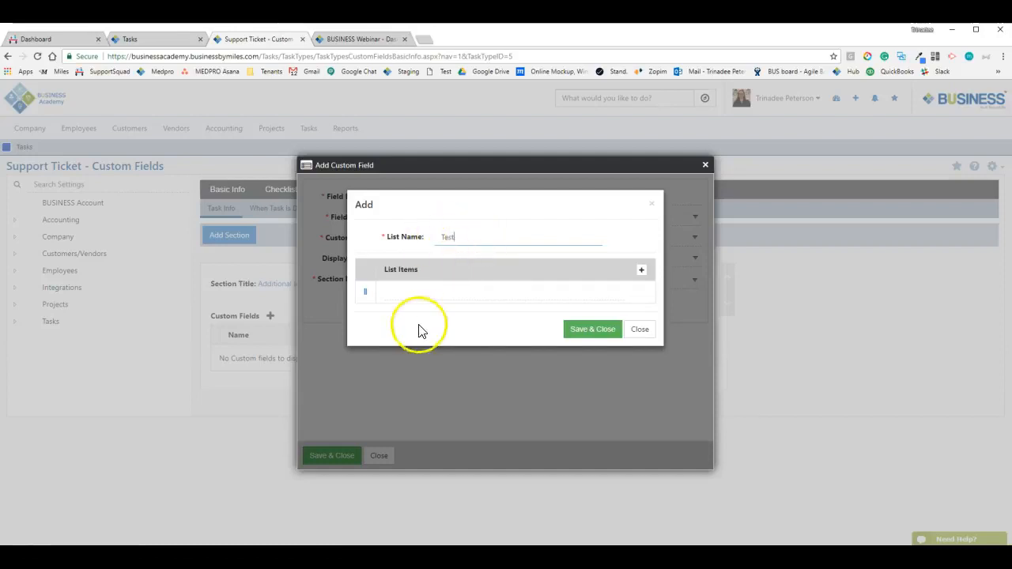
click(417, 293)
text(e)
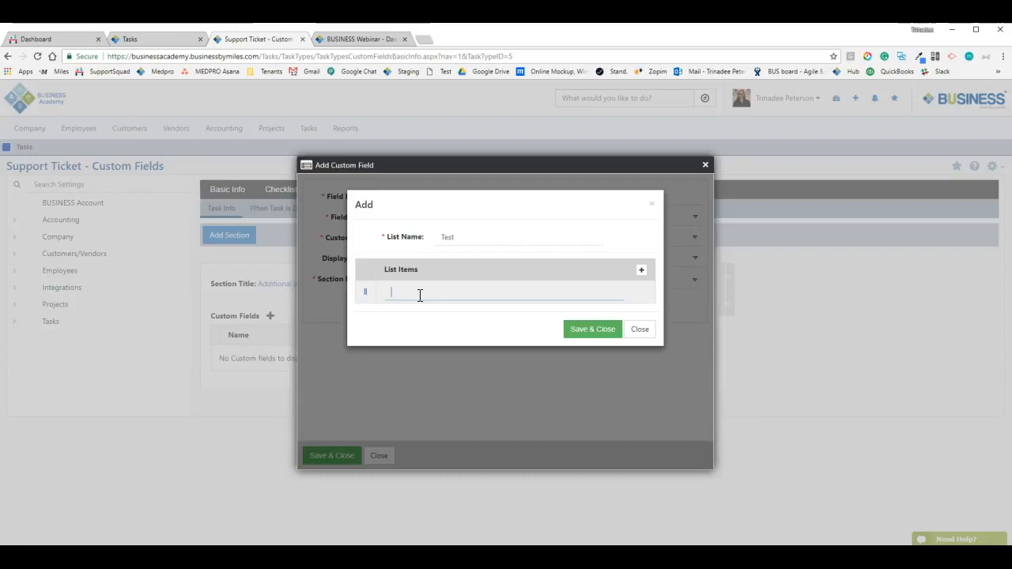
text(st1)
key(Return)
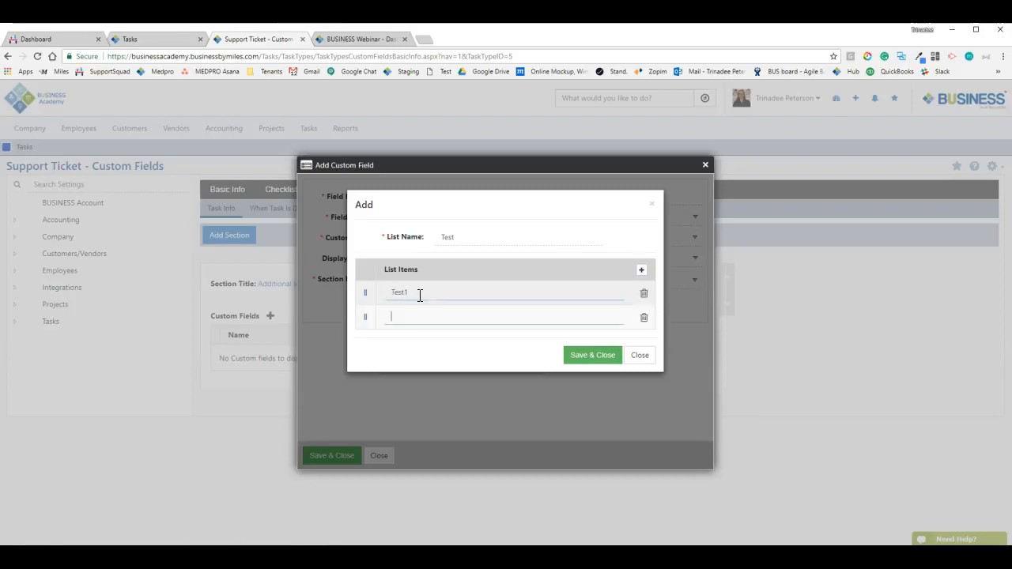
key(Return)
text(Test3)
key(Return)
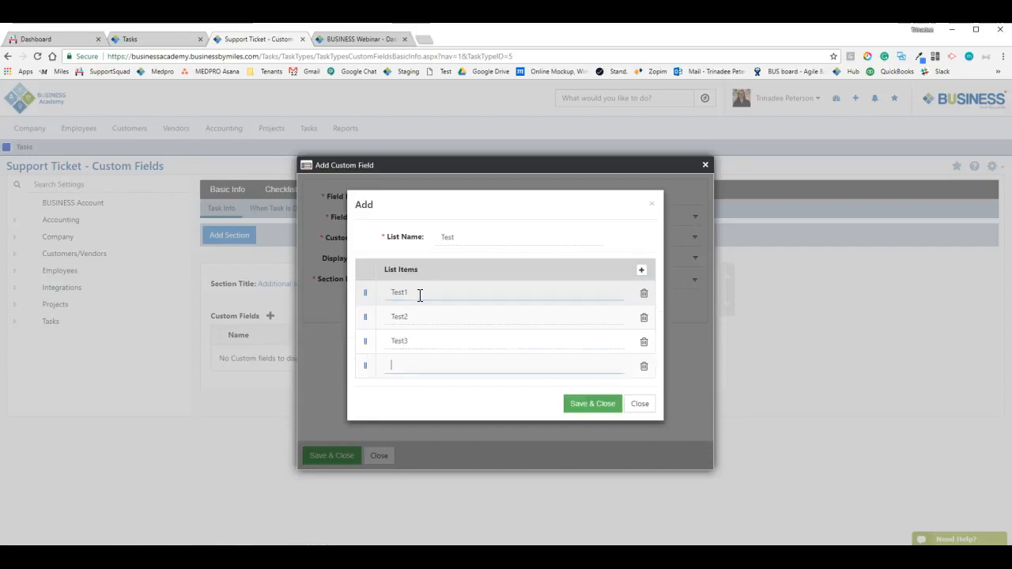
Delete the empty fourth row and save the Test list back to the field
click(644, 366)
click(556, 116)
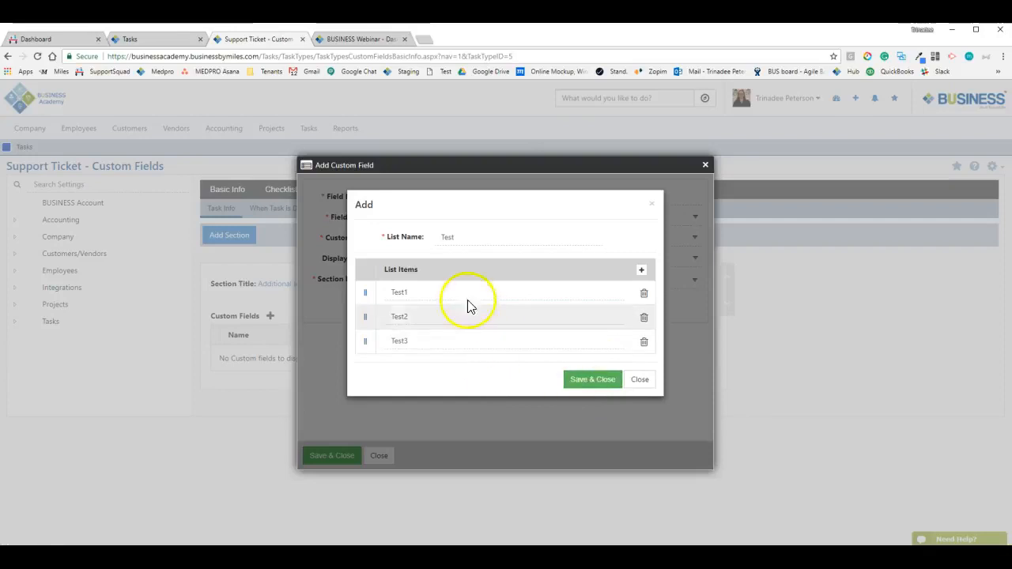
click(605, 380)
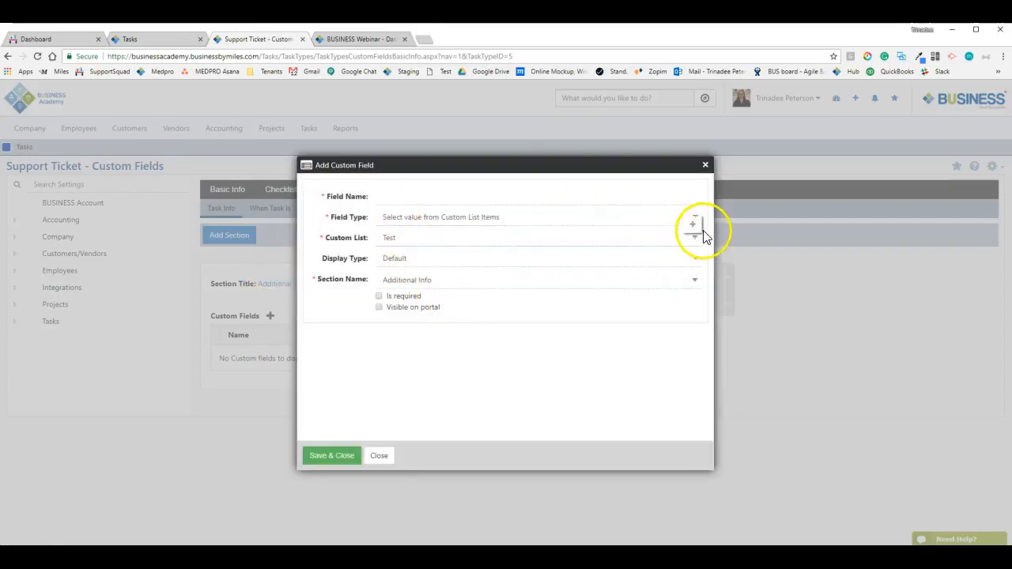
drag(320, 260, 374, 262)
Review the display type options and keep the field's display type at Default
click(409, 267)
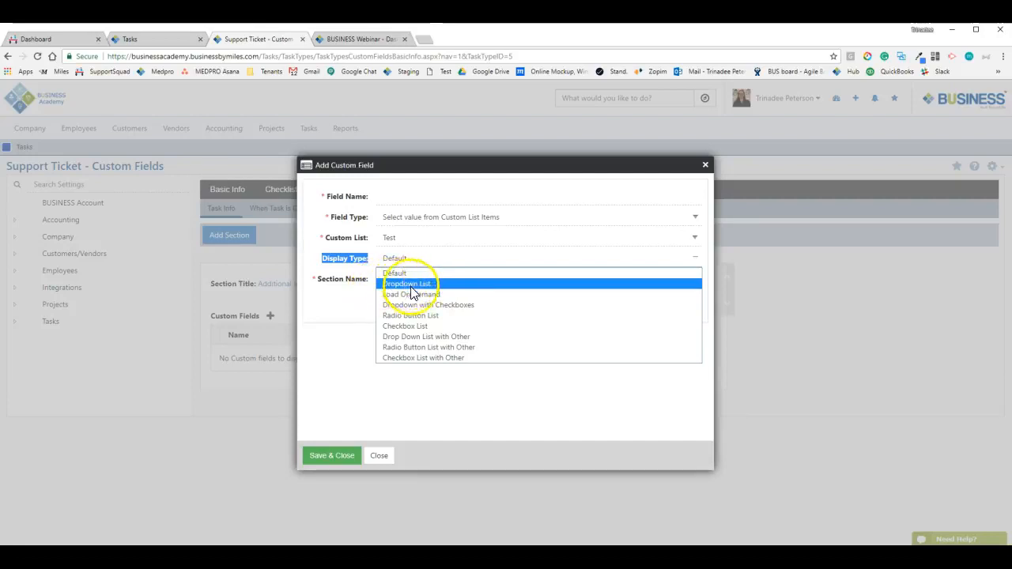
click(404, 325)
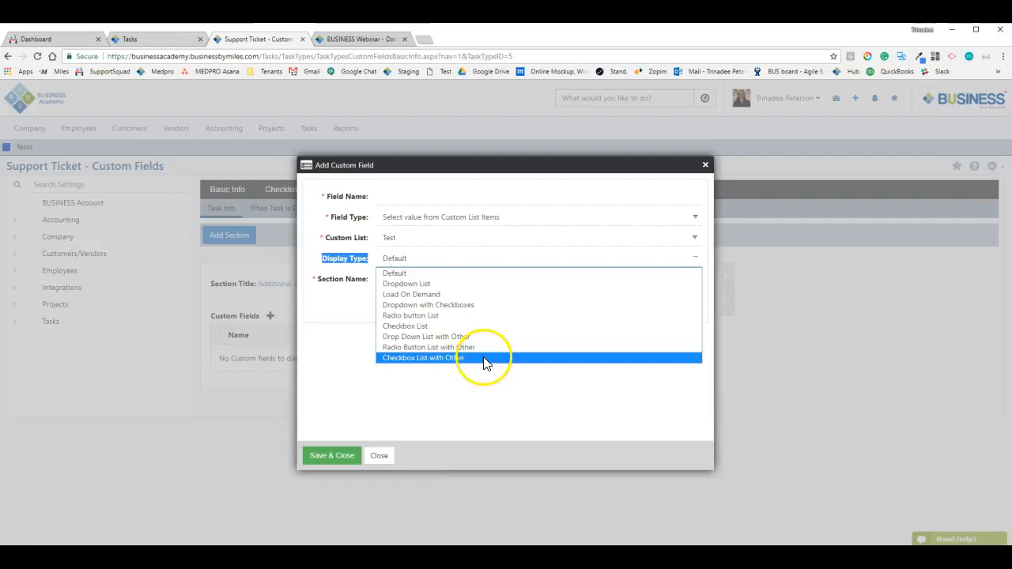
click(454, 387)
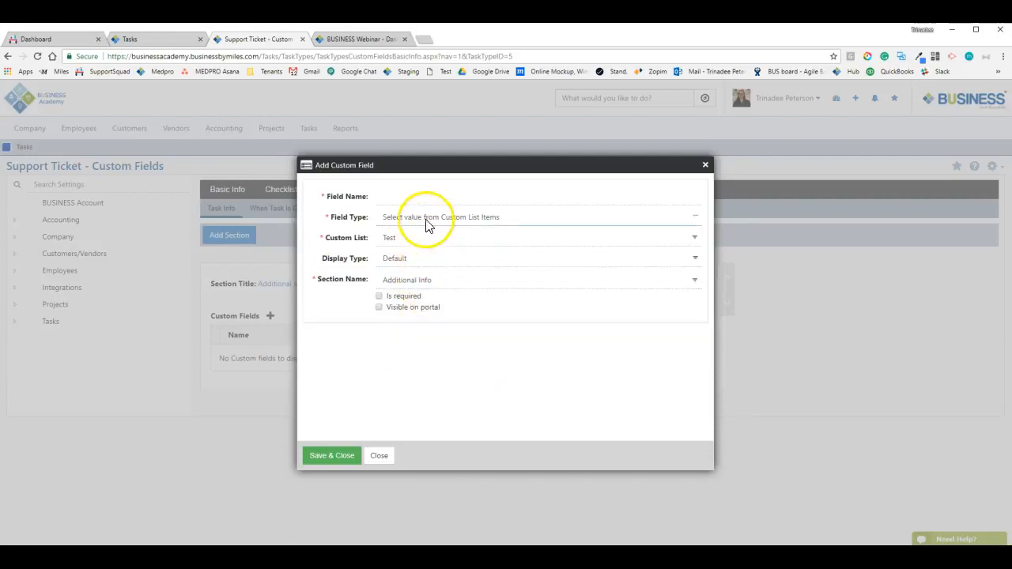
click(480, 219)
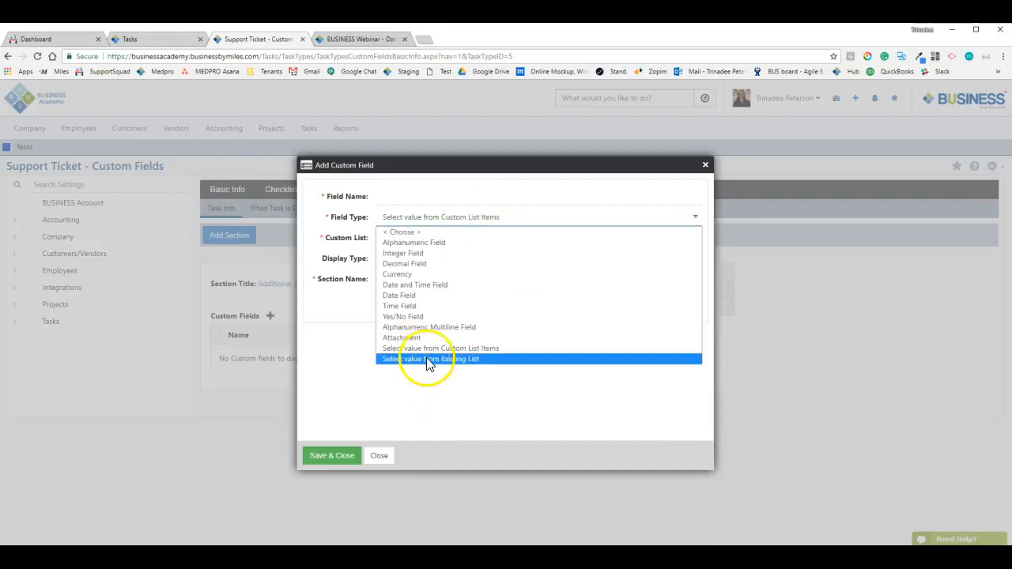
Switch the field type to Select value from Existing List and browse the available lists
click(427, 359)
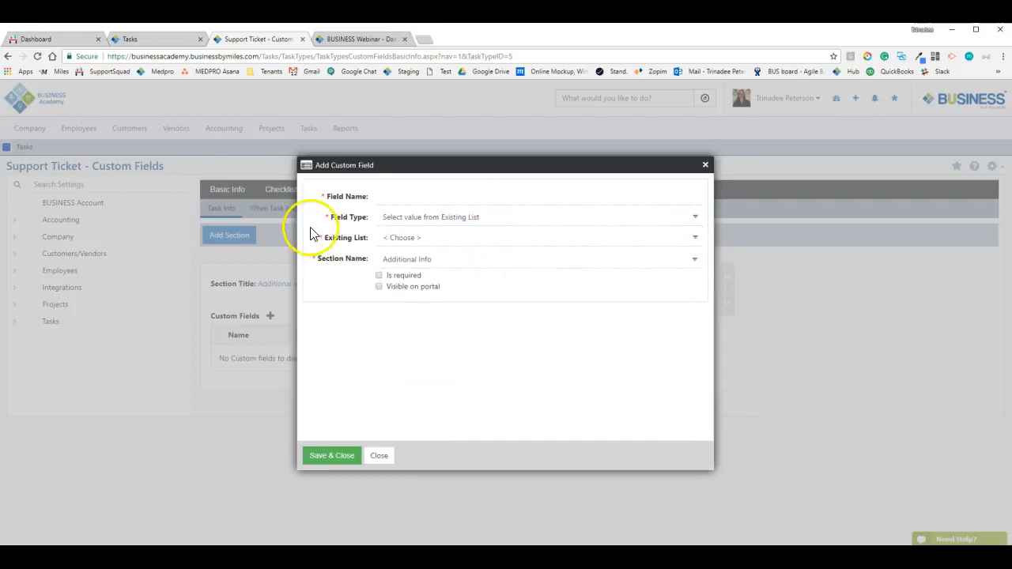
click(403, 241)
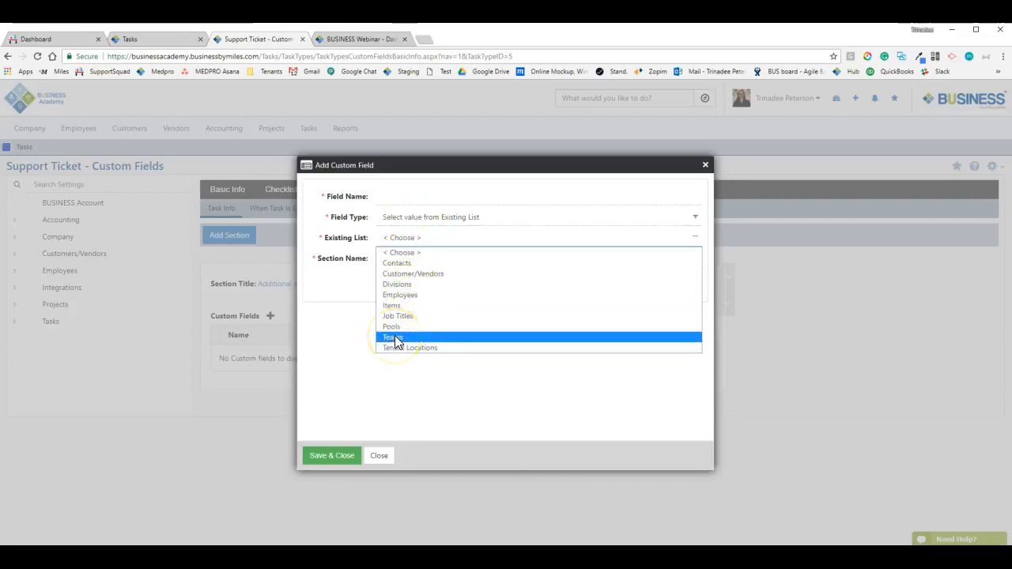
click(395, 307)
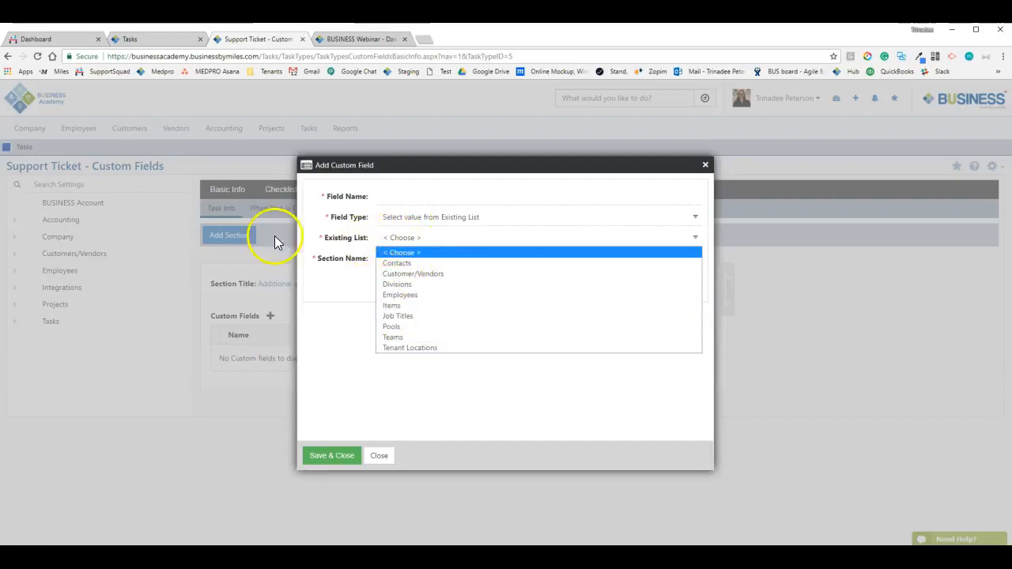
click(343, 302)
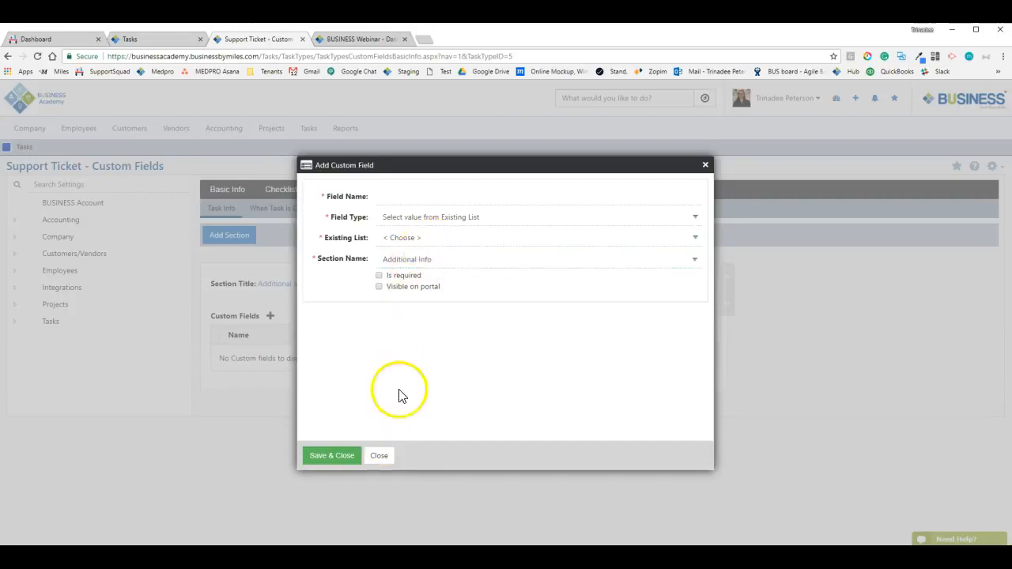
Tick Visible on portal, then close the Add Custom Field form without saving
click(380, 275)
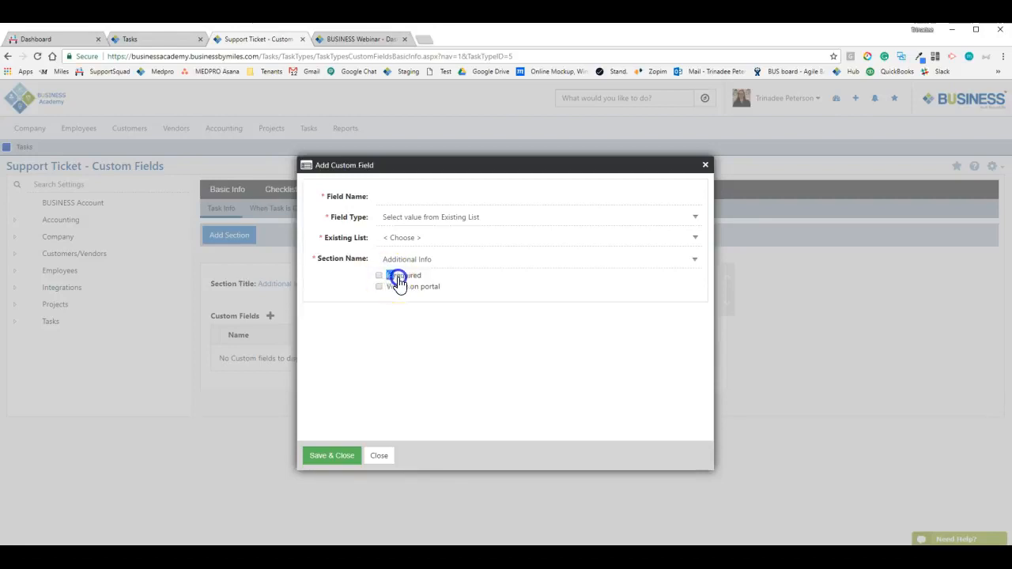
drag(398, 281, 469, 289)
click(464, 293)
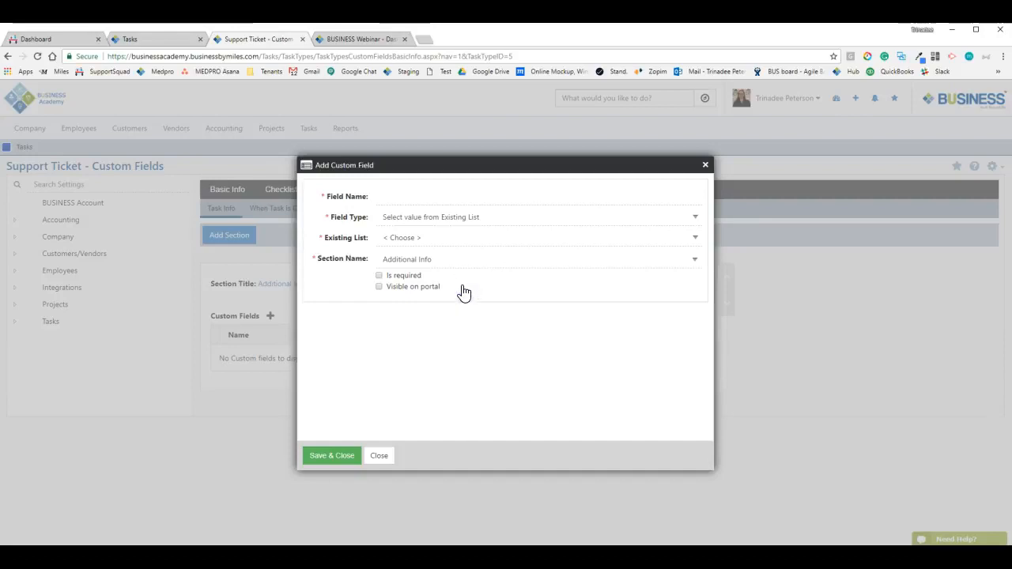
click(379, 288)
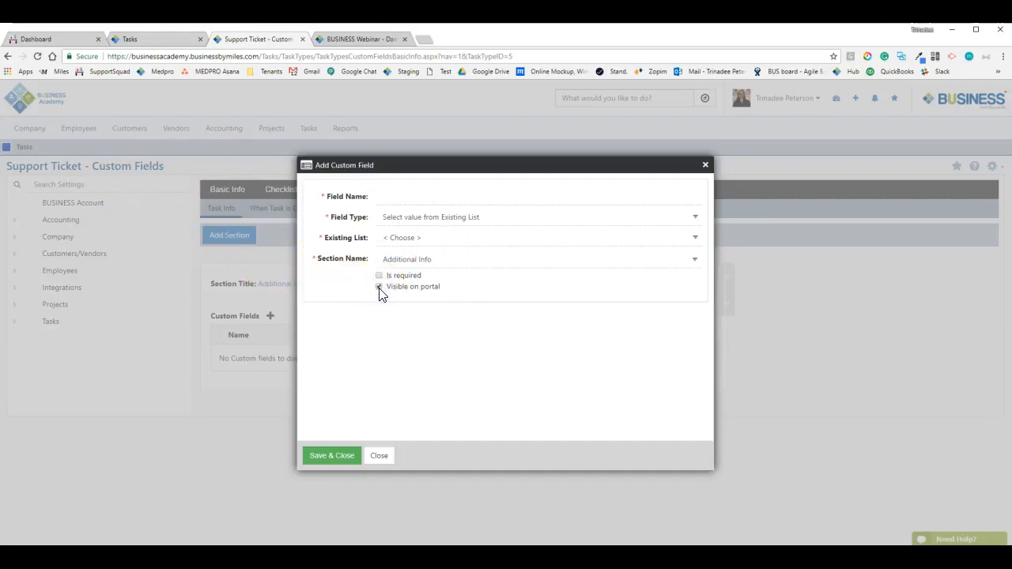
click(342, 198)
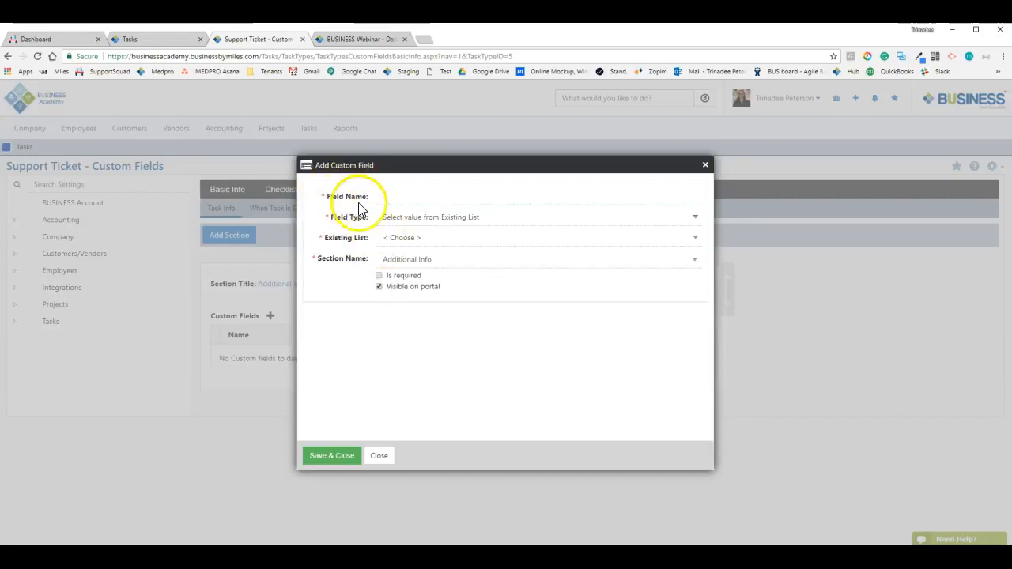
click(448, 197)
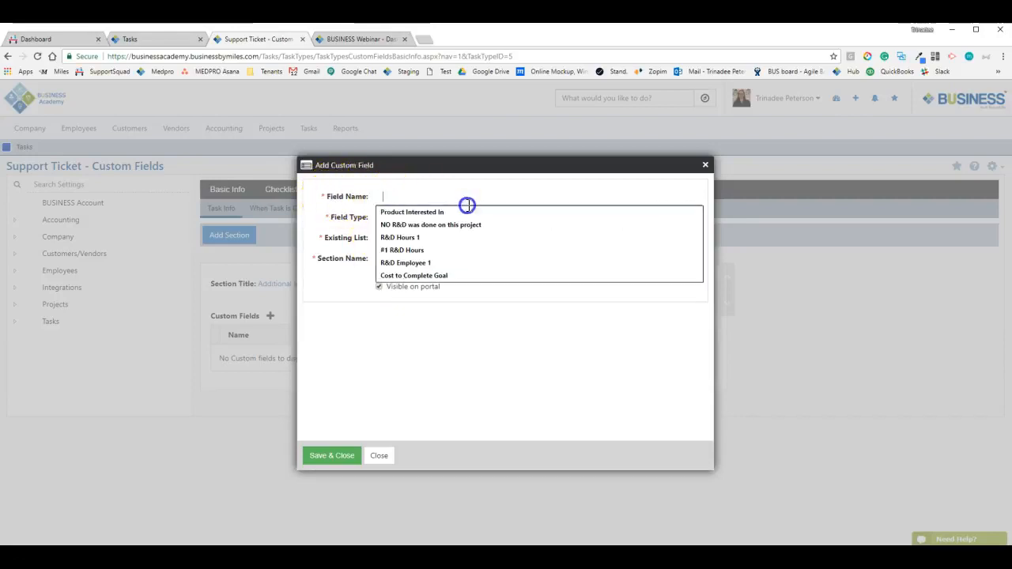
click(421, 184)
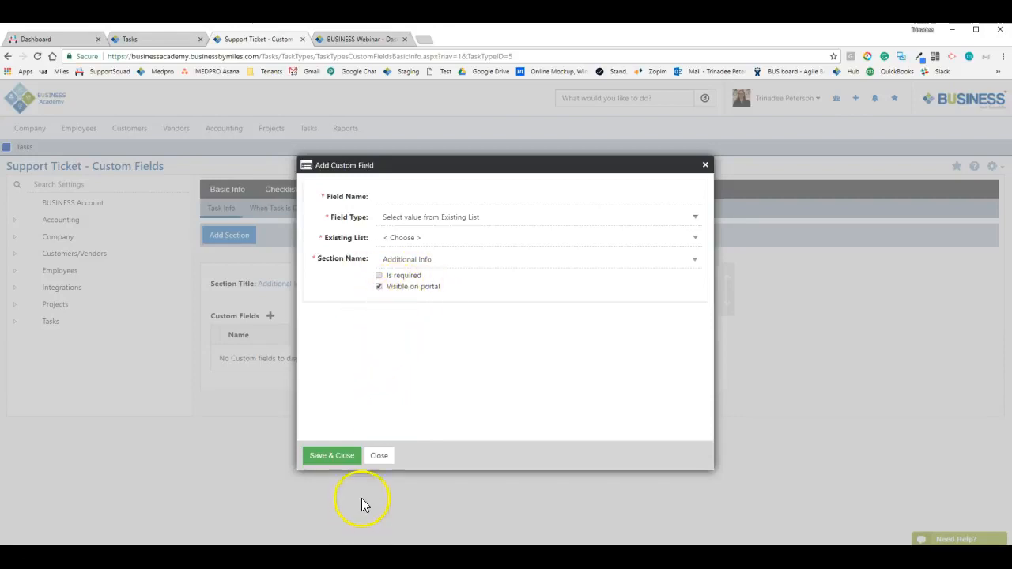
click(377, 457)
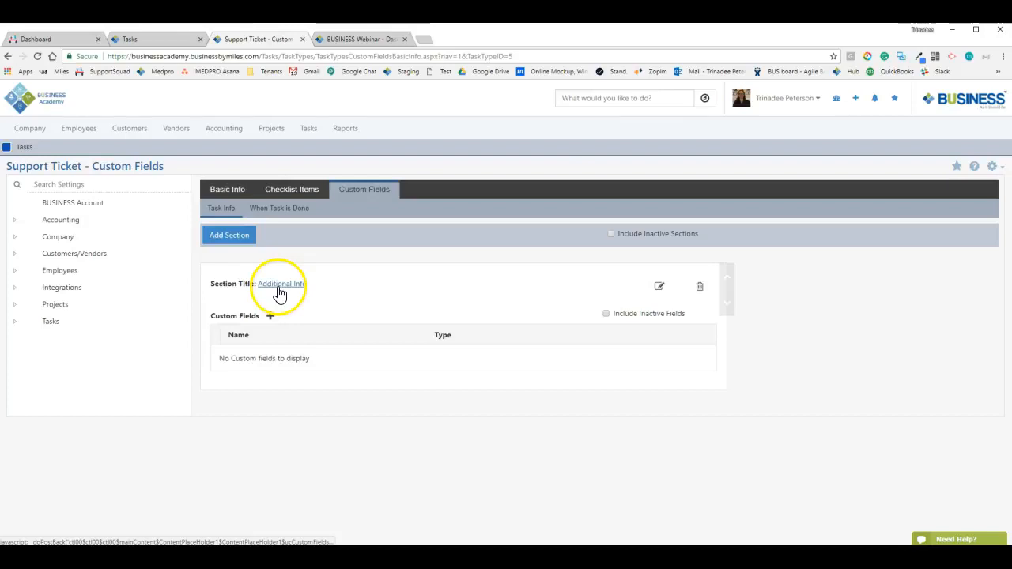
Add a new custom field section titled 'Requirements'
click(247, 237)
click(463, 141)
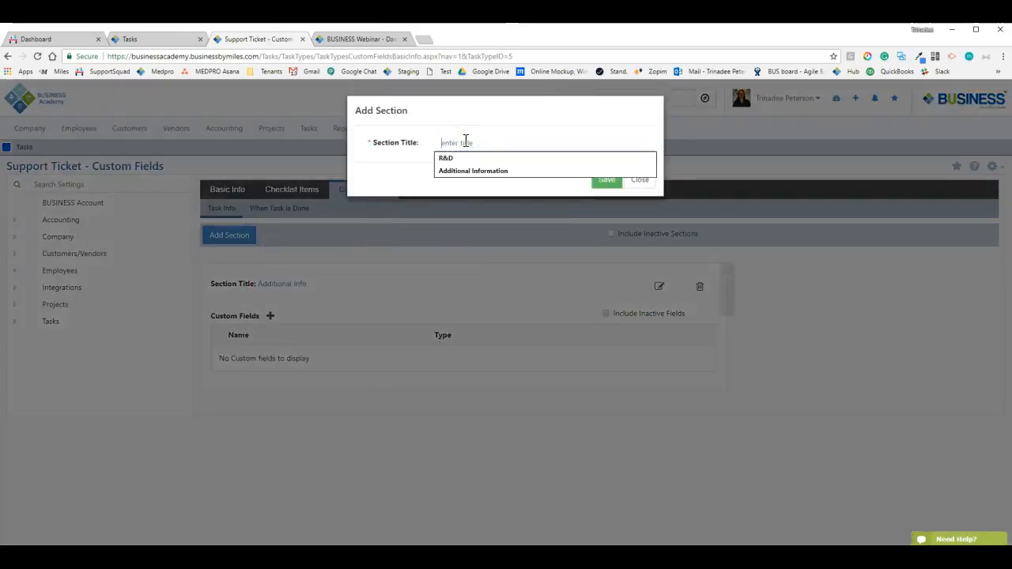
text(Requirements)
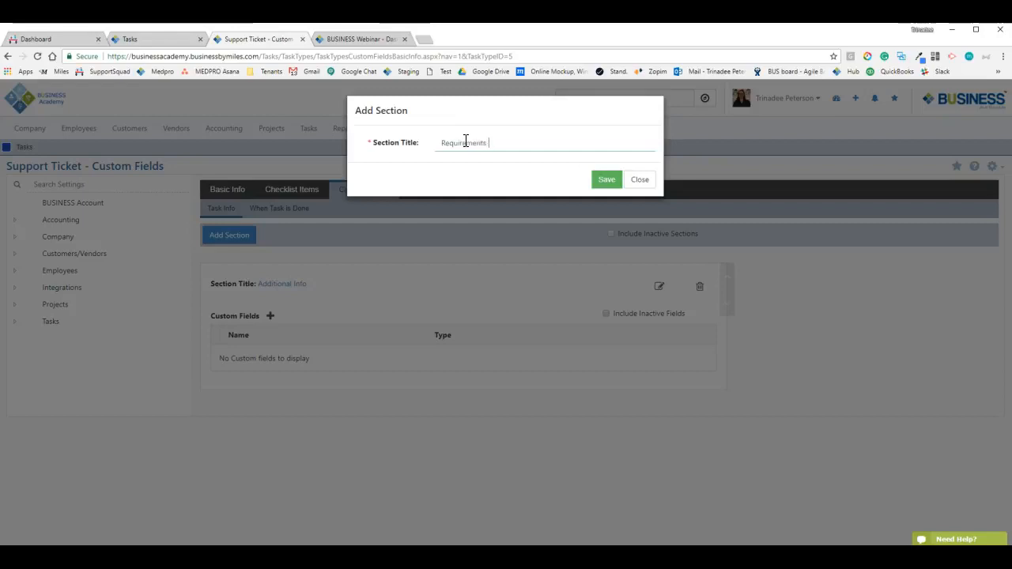
click(595, 173)
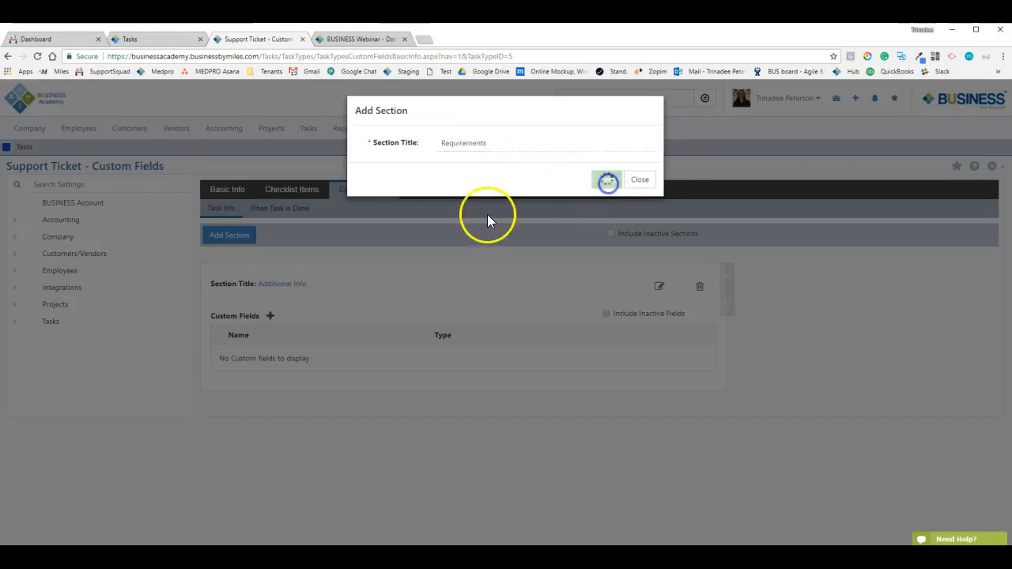
Reorder Requirements to sit above Additional Info, leaving Additional Info's title unchanged
scroll(287, 403, down, 1)
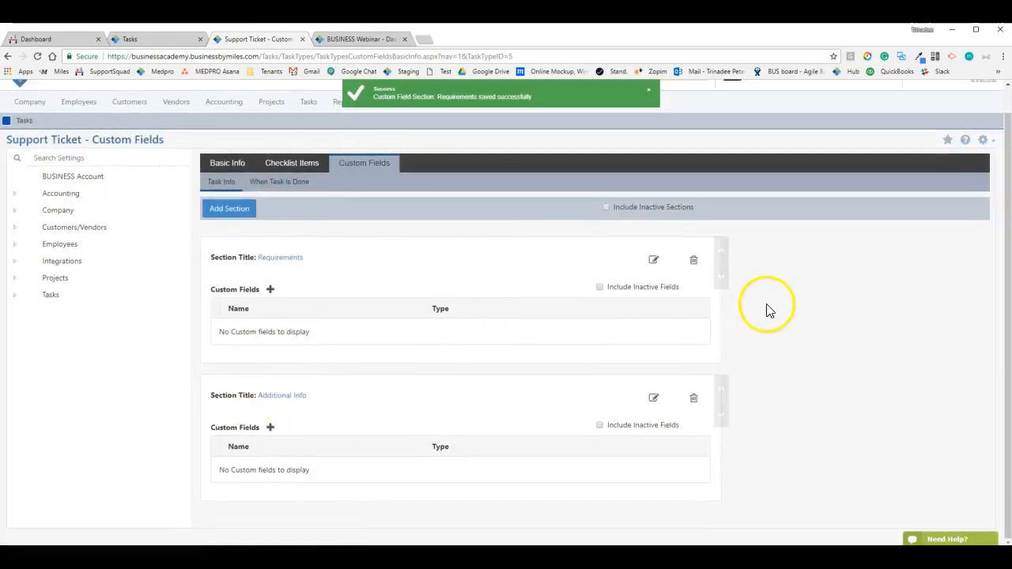
click(721, 281)
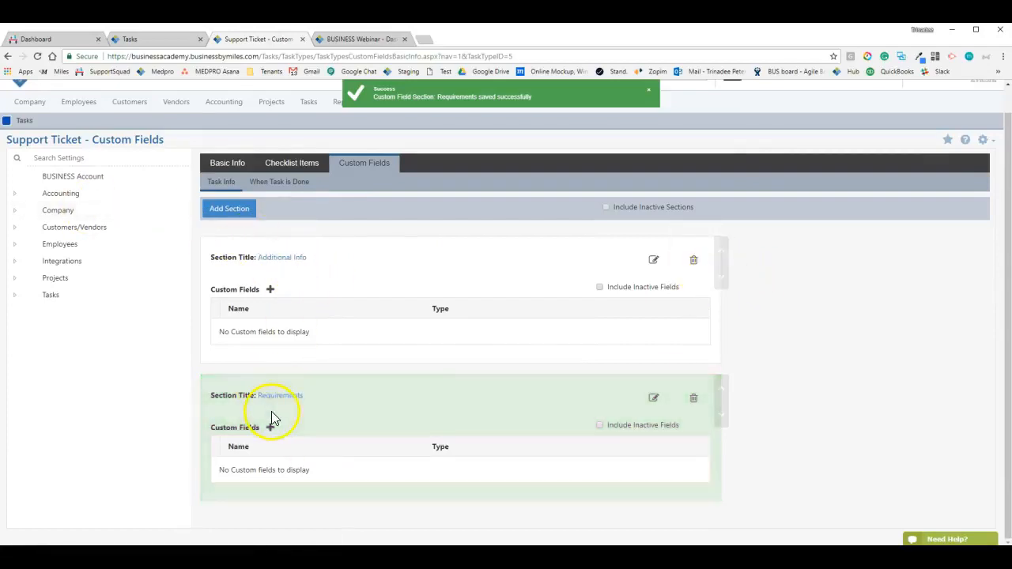
click(721, 383)
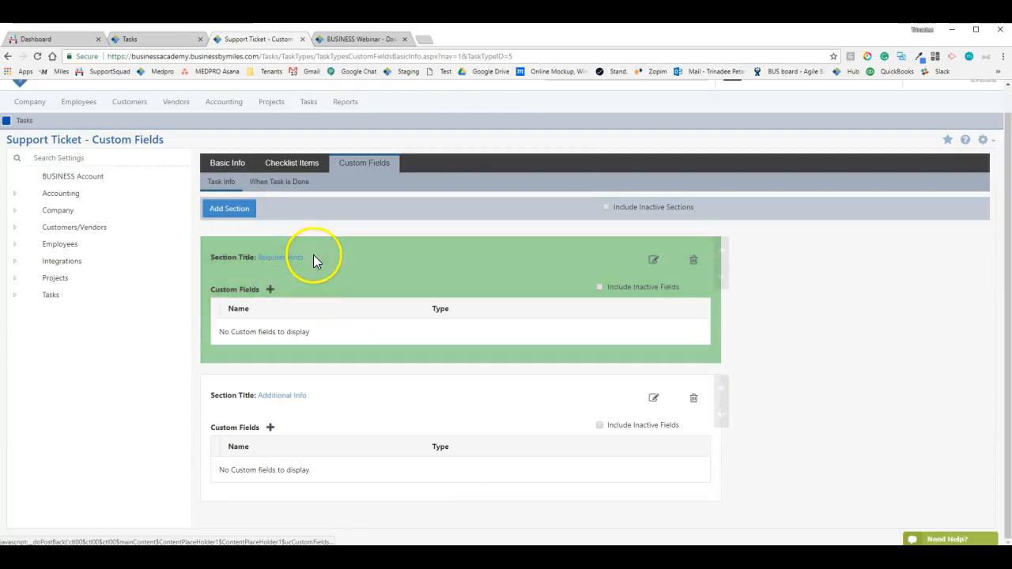
click(280, 399)
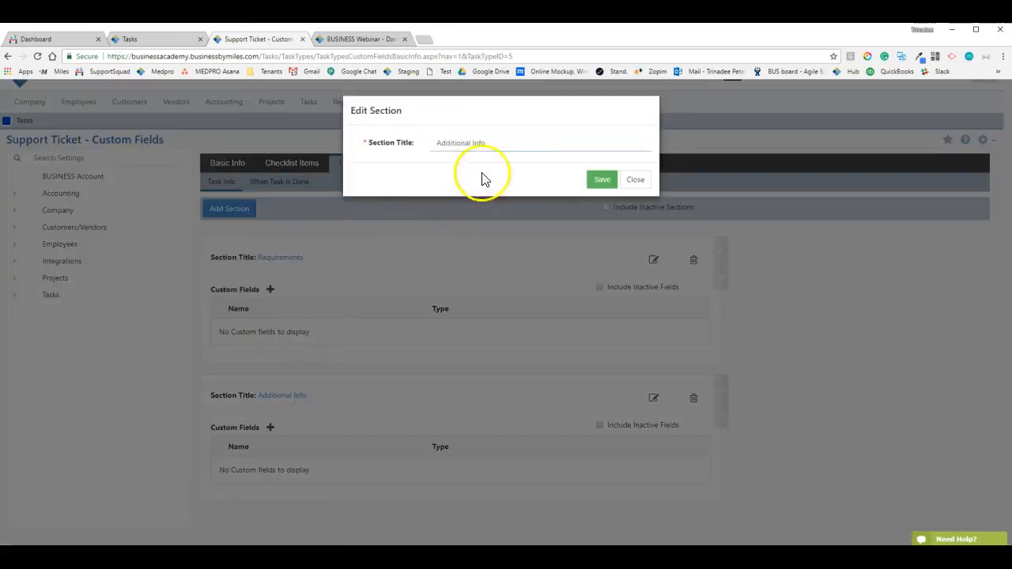
click(639, 177)
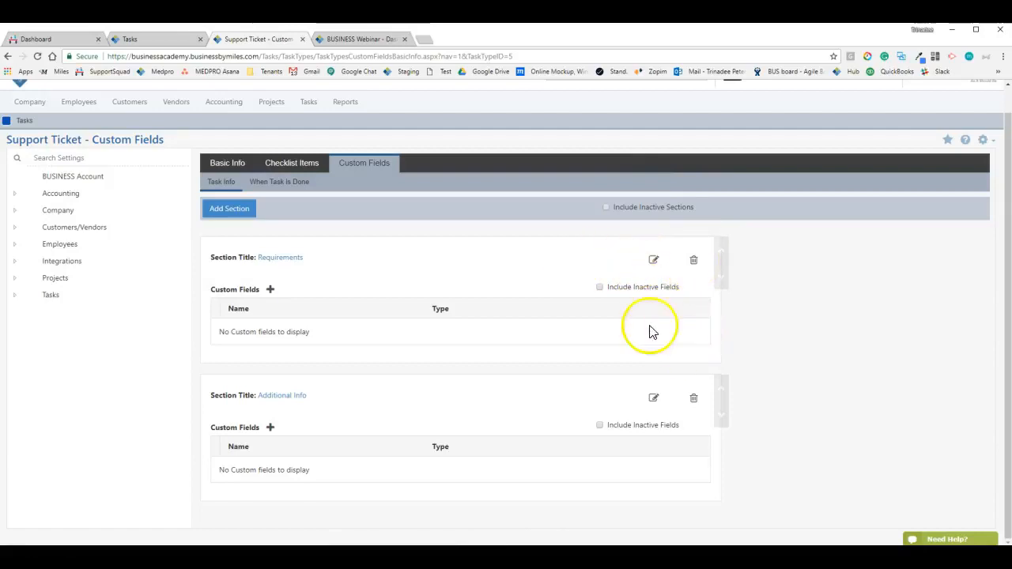
Create 'R&D Employee 1' under Requirements using the existing Employees list, and save it
click(270, 289)
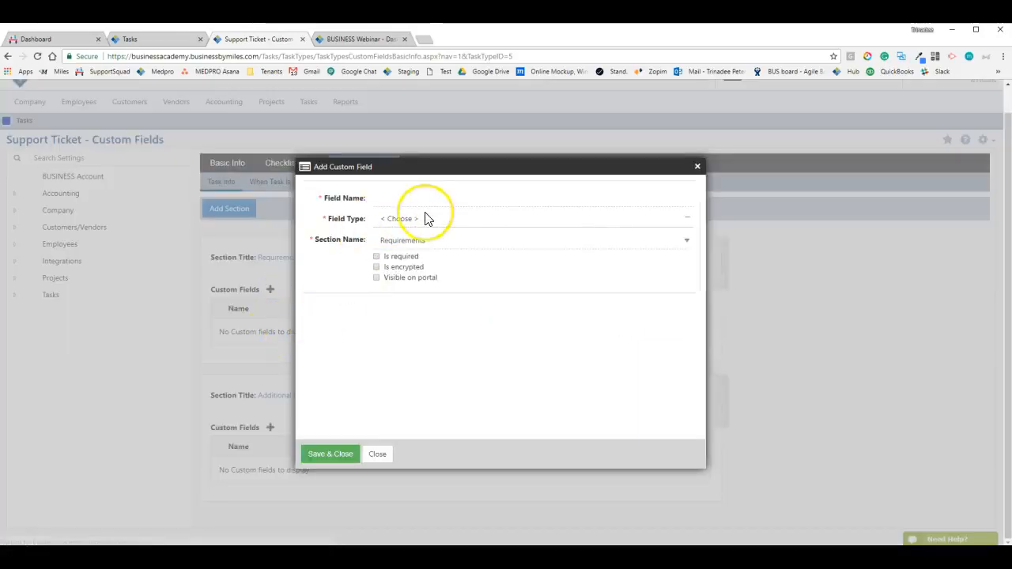
click(425, 218)
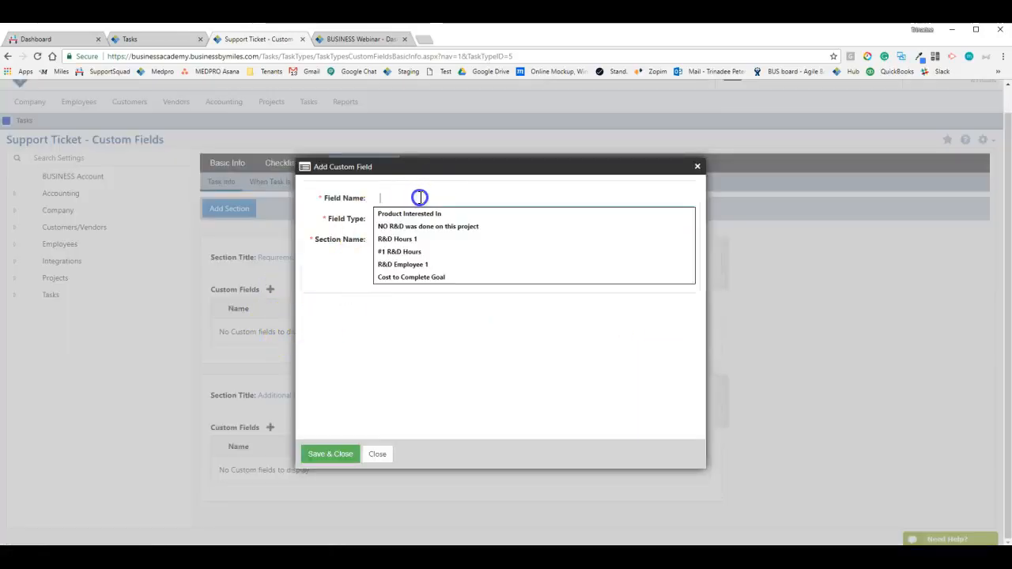
click(405, 264)
click(413, 219)
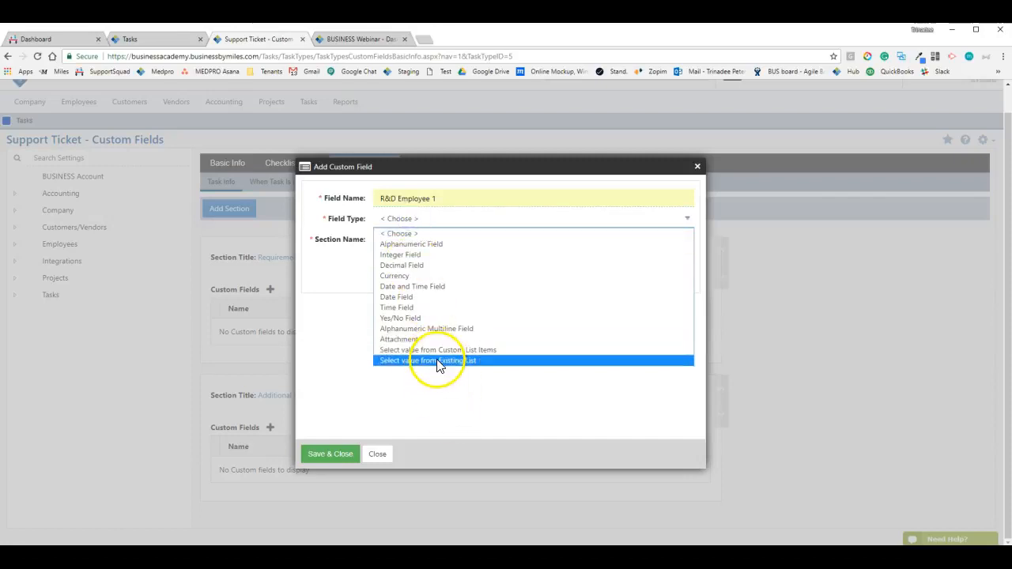
click(435, 361)
click(403, 239)
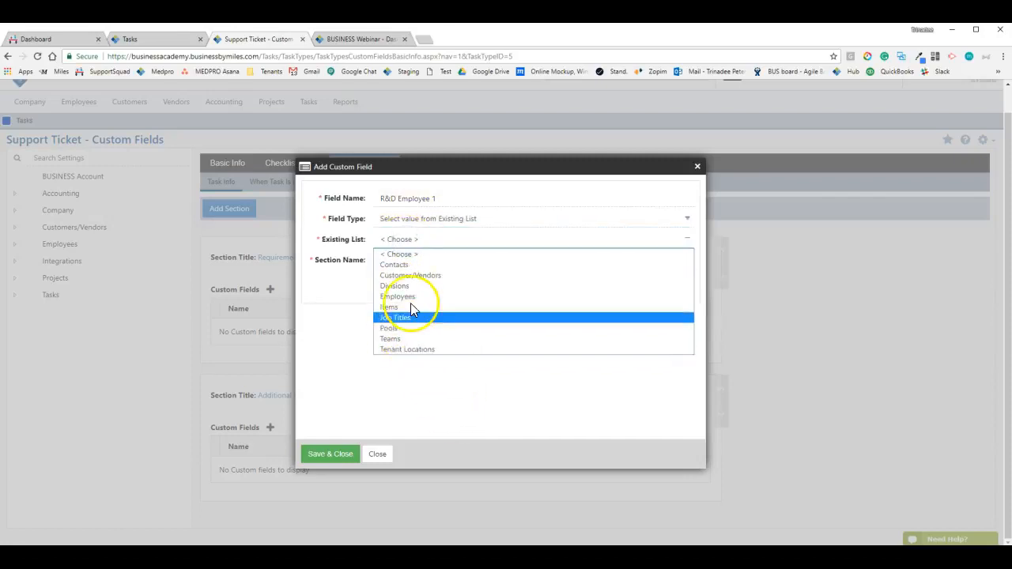
click(403, 296)
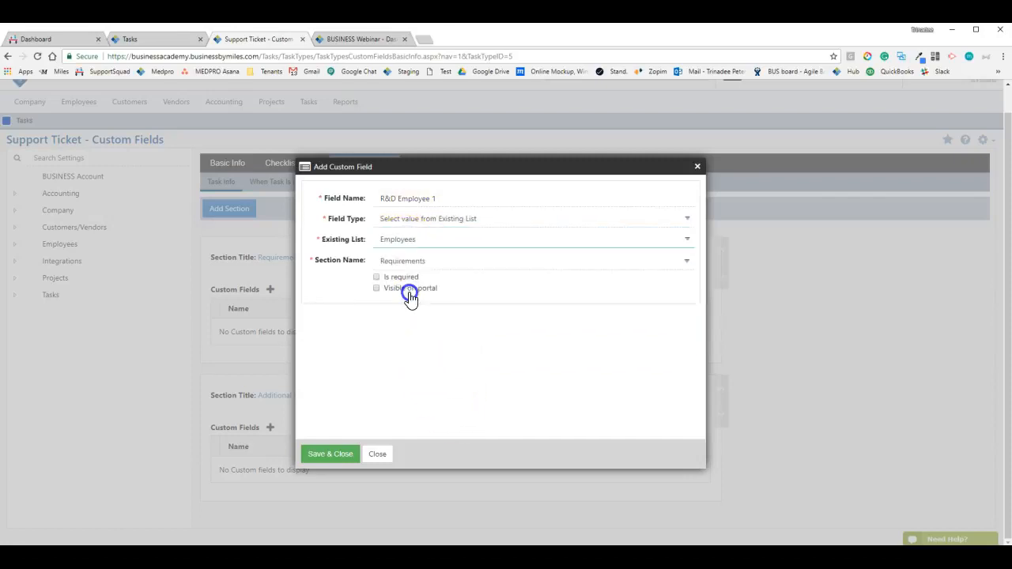
click(332, 454)
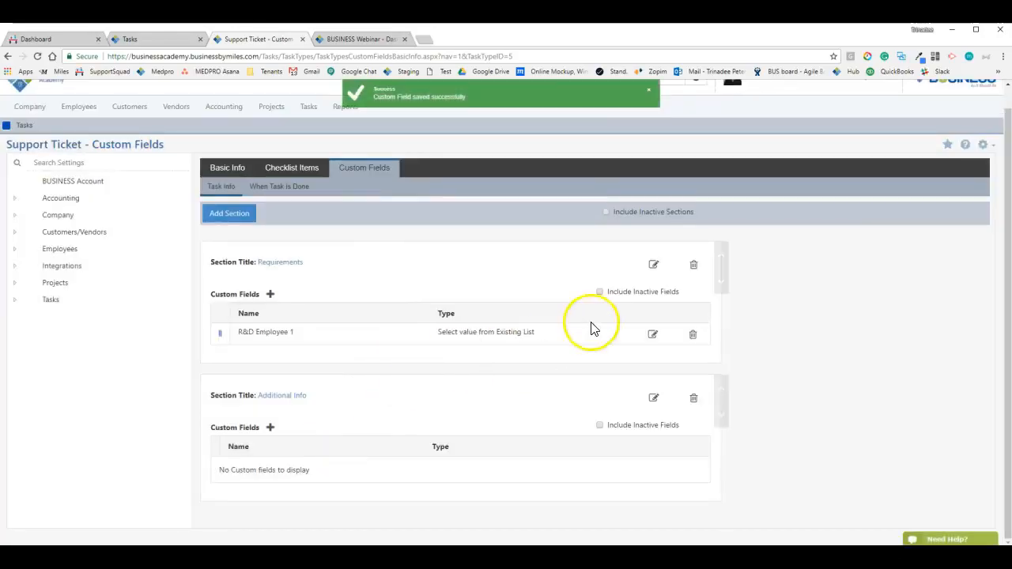
click(693, 267)
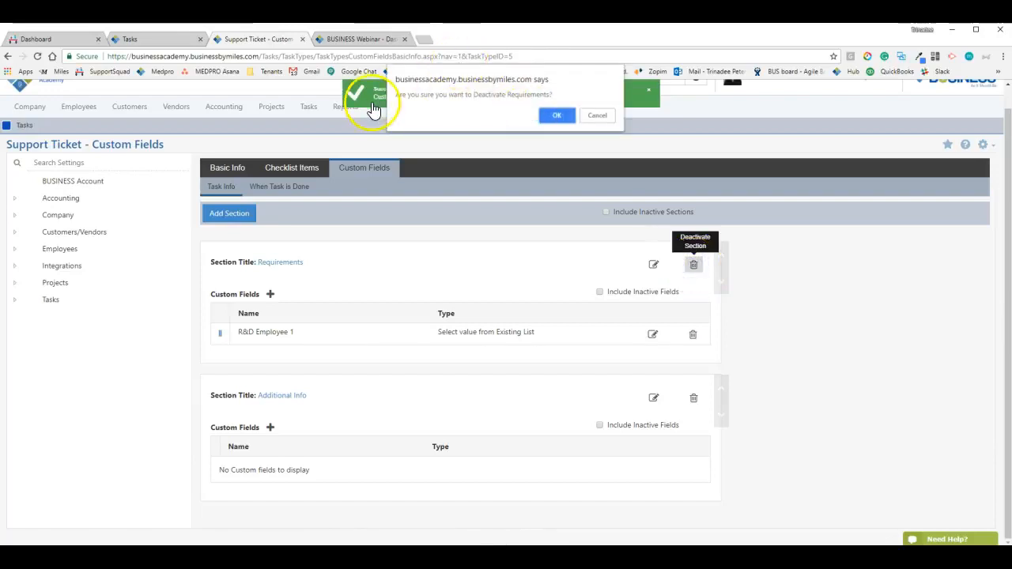
click(559, 116)
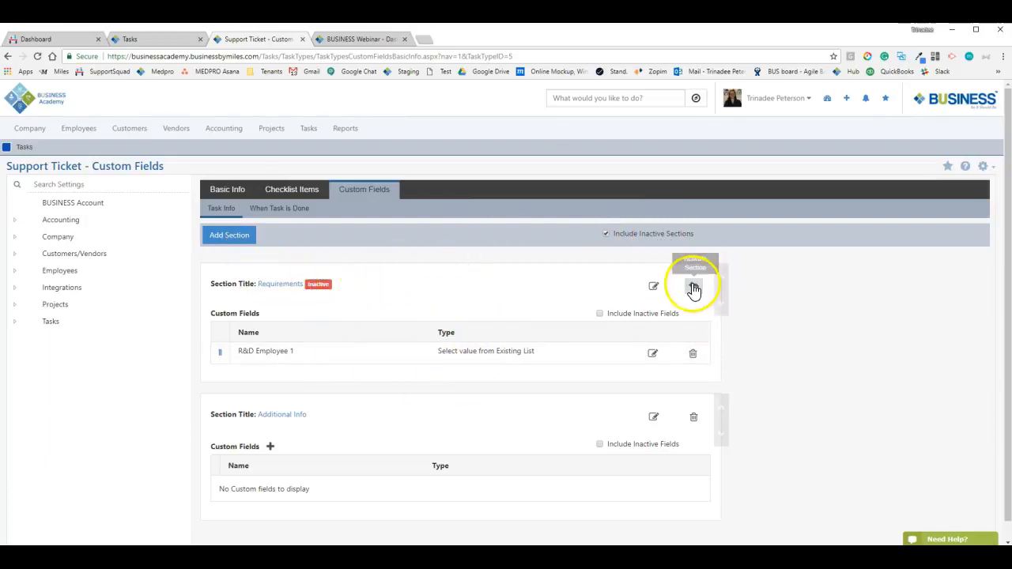
click(694, 288)
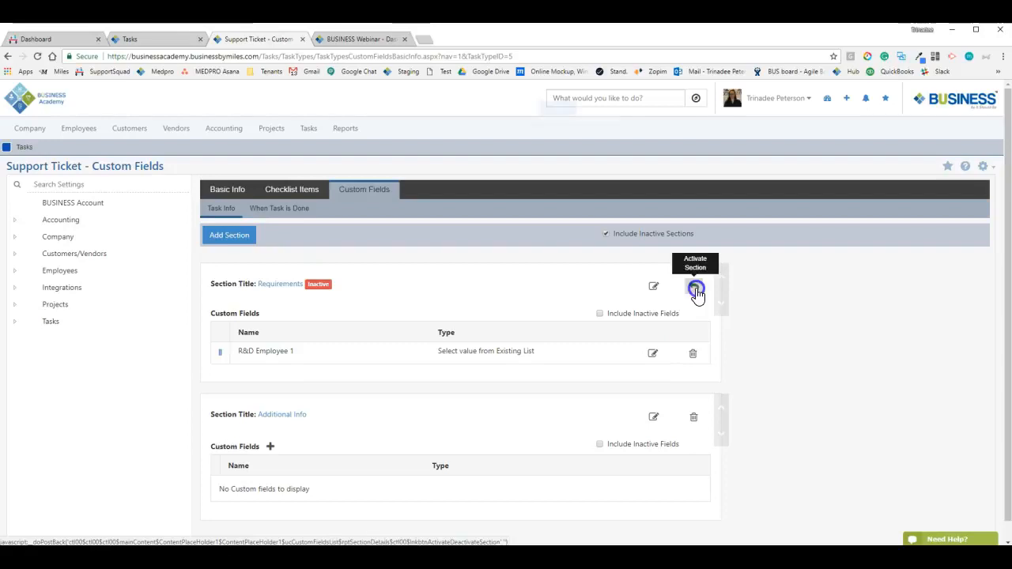
click(556, 116)
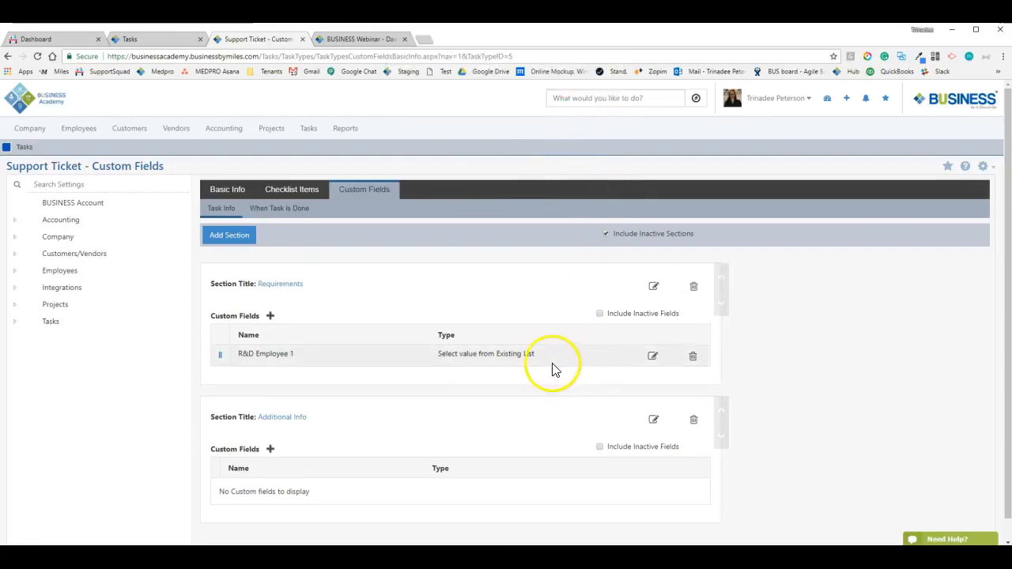
click(694, 360)
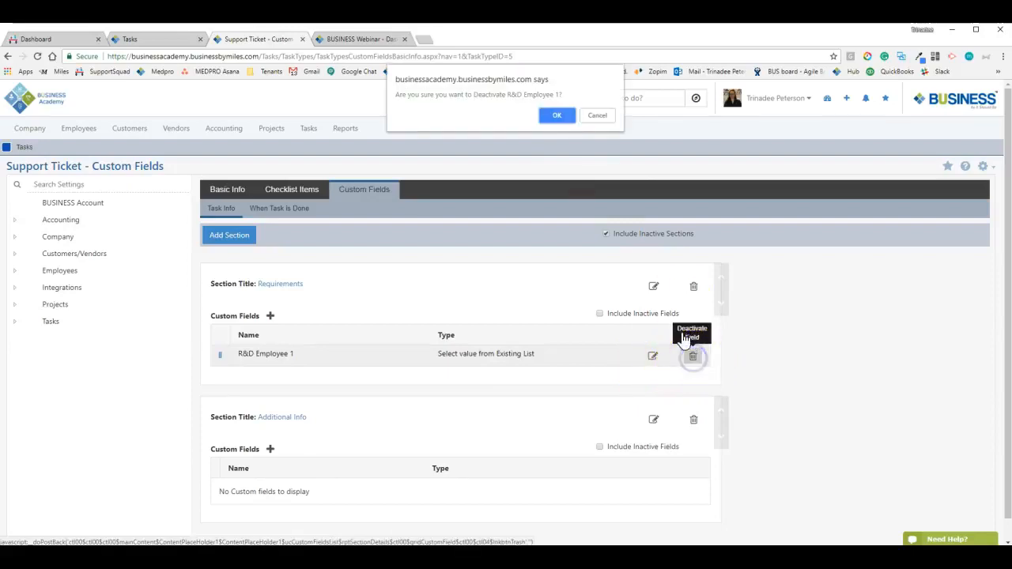
click(563, 116)
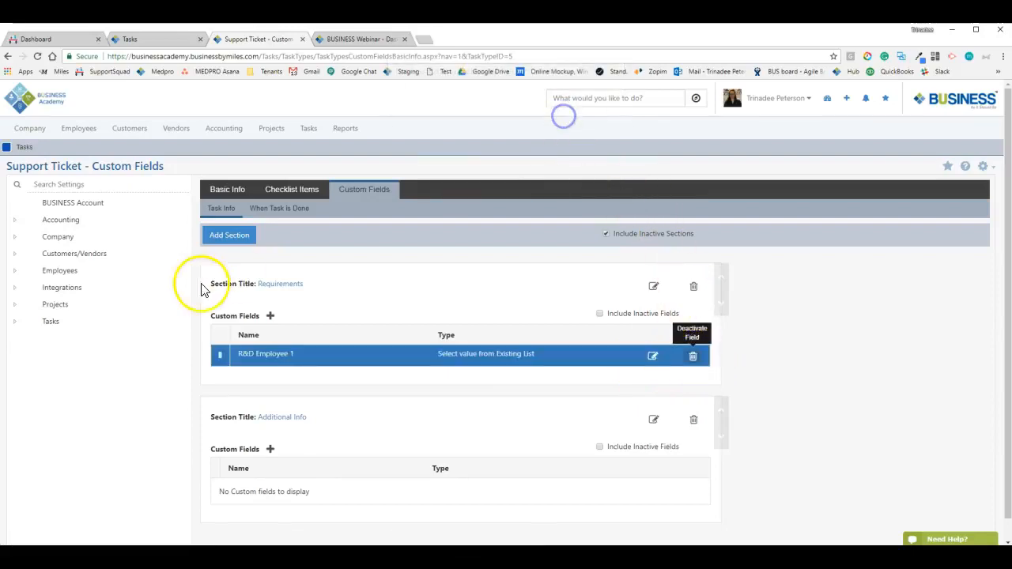
click(626, 318)
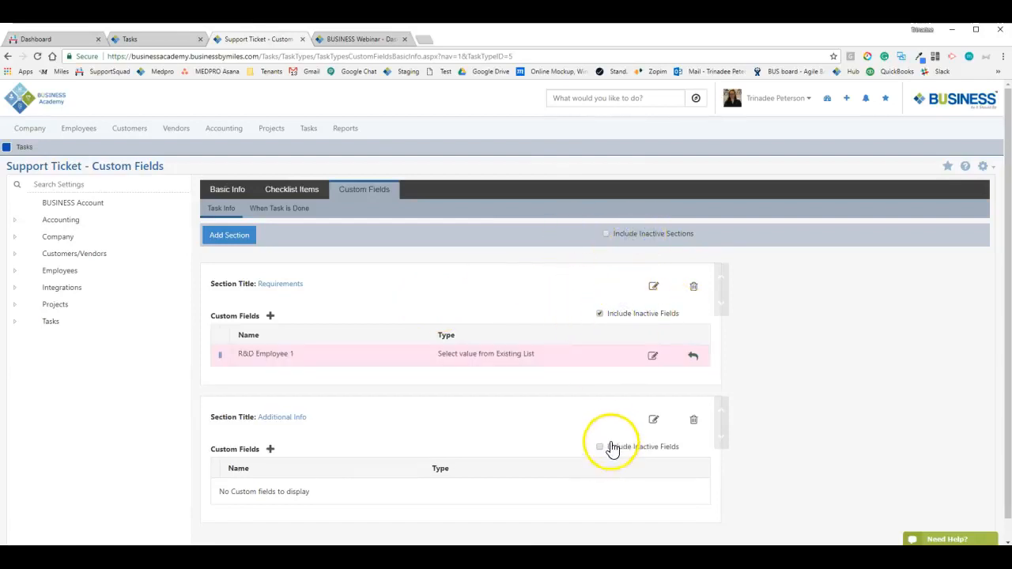
click(692, 357)
click(555, 117)
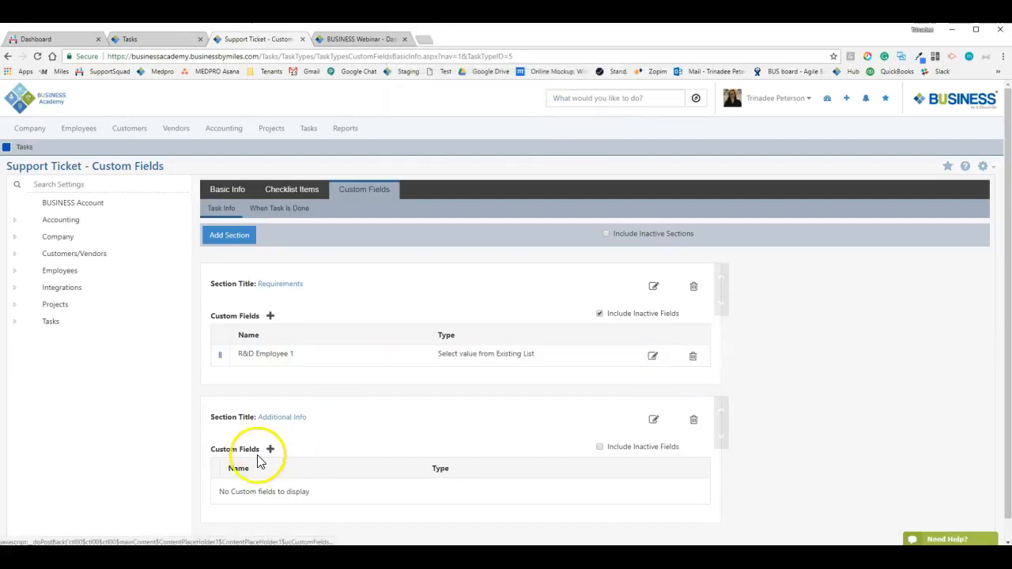
scroll(556, 321, down, 1)
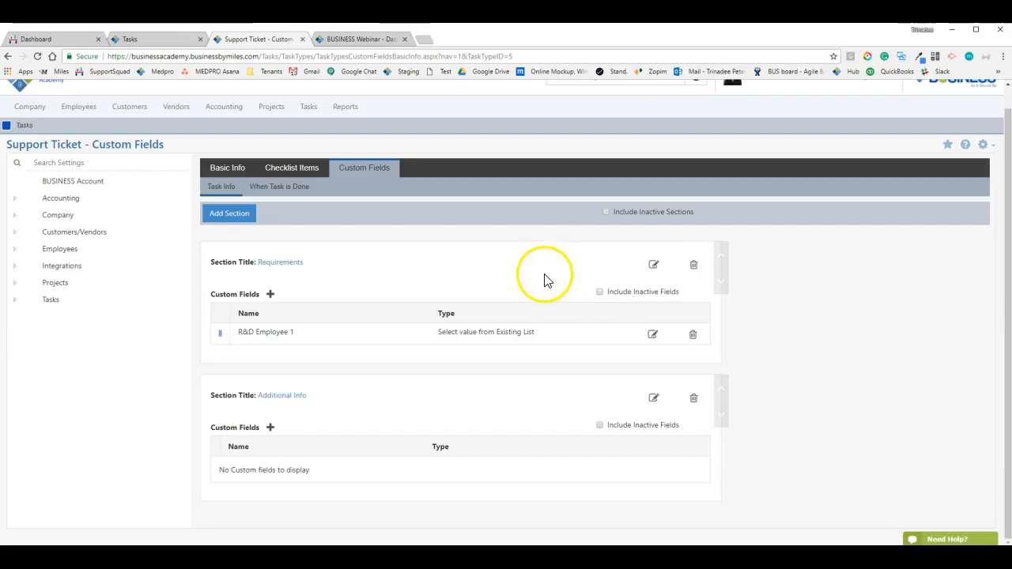
scroll(356, 285, up, 1)
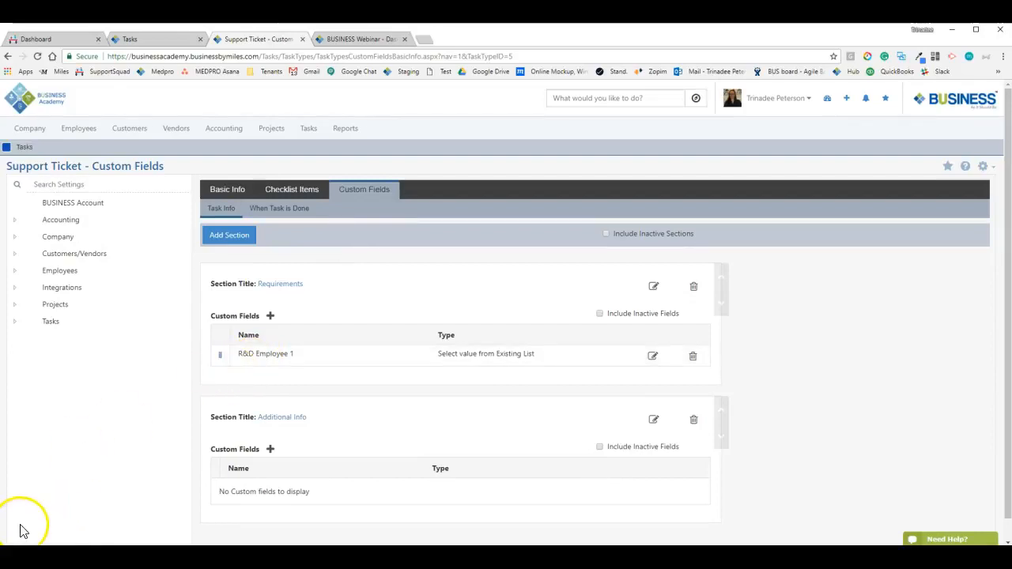
Open Company Settings > Tasks > Pools Setup > Pools to list Default Pool and Customer Advocates
click(50, 323)
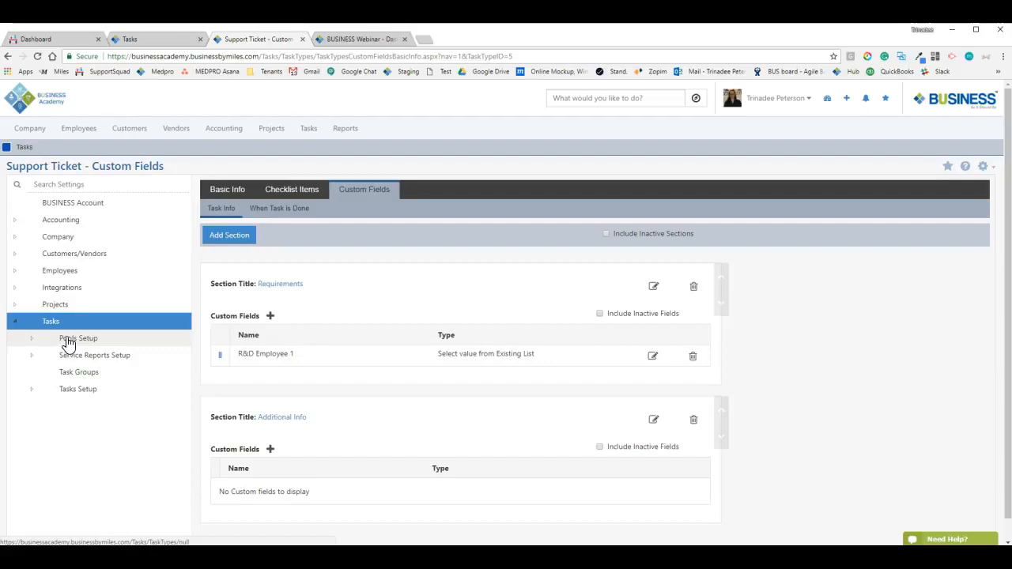
click(69, 340)
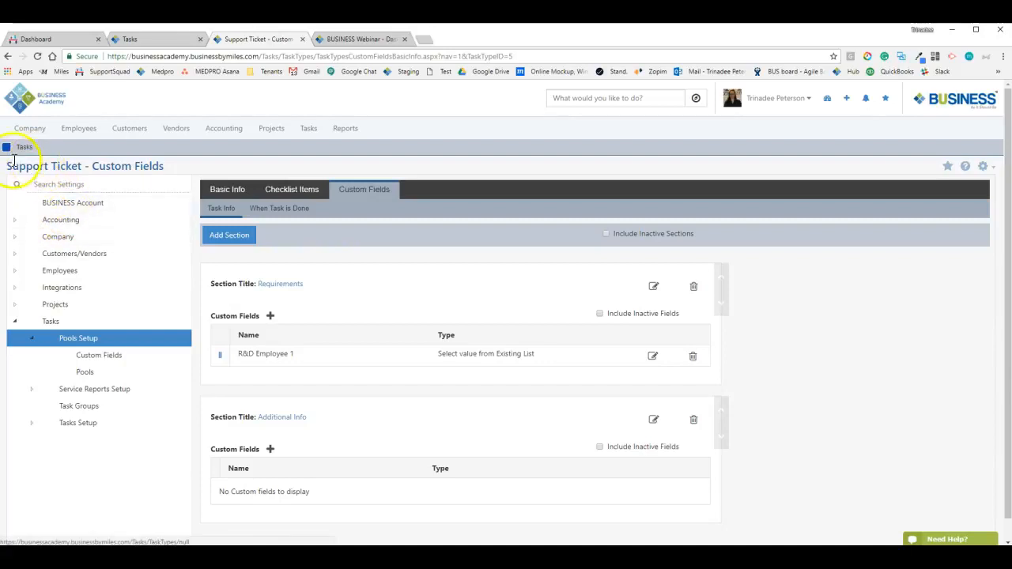
mouse_move(22, 133)
click(211, 150)
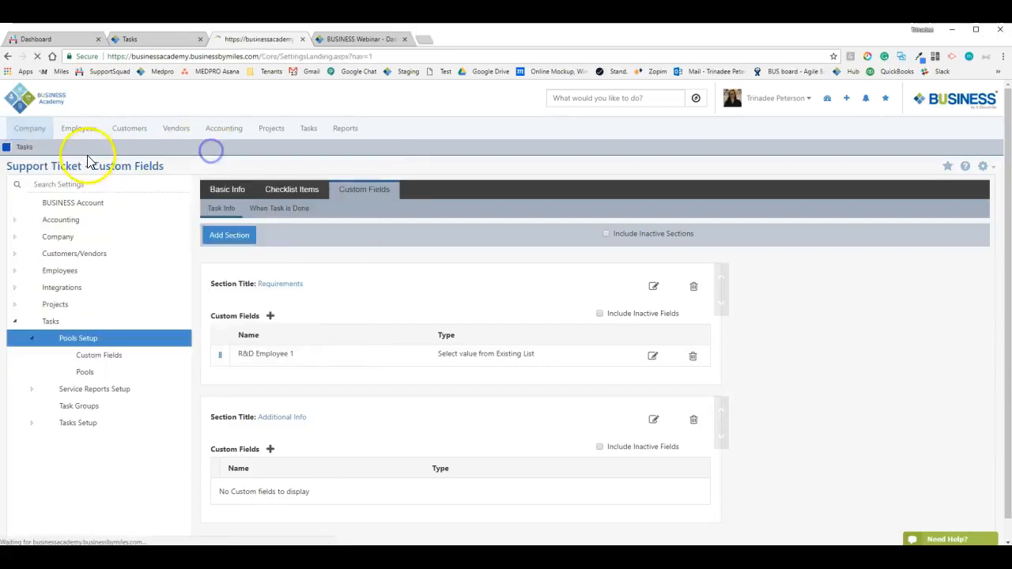
click(22, 327)
click(54, 341)
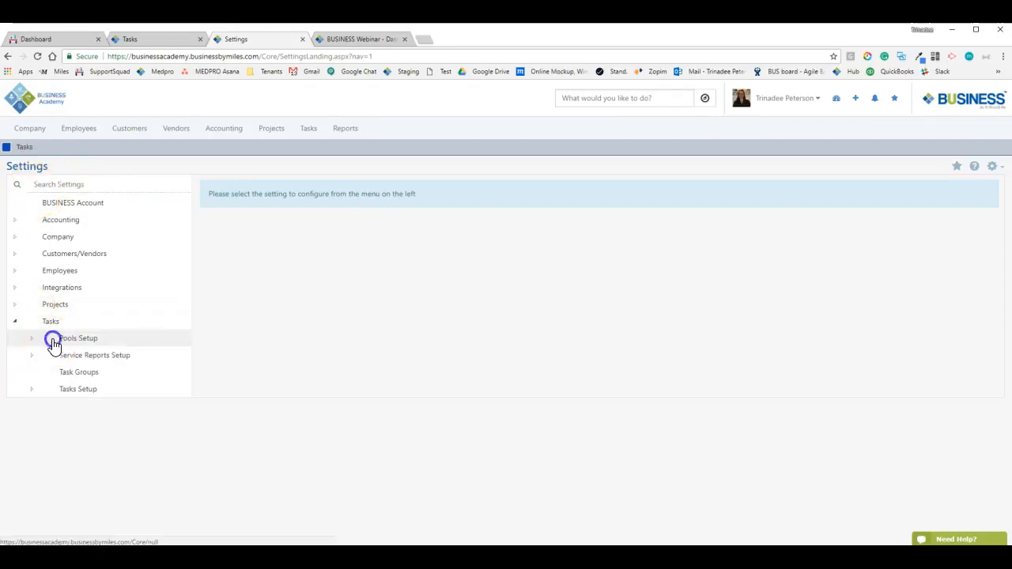
click(85, 378)
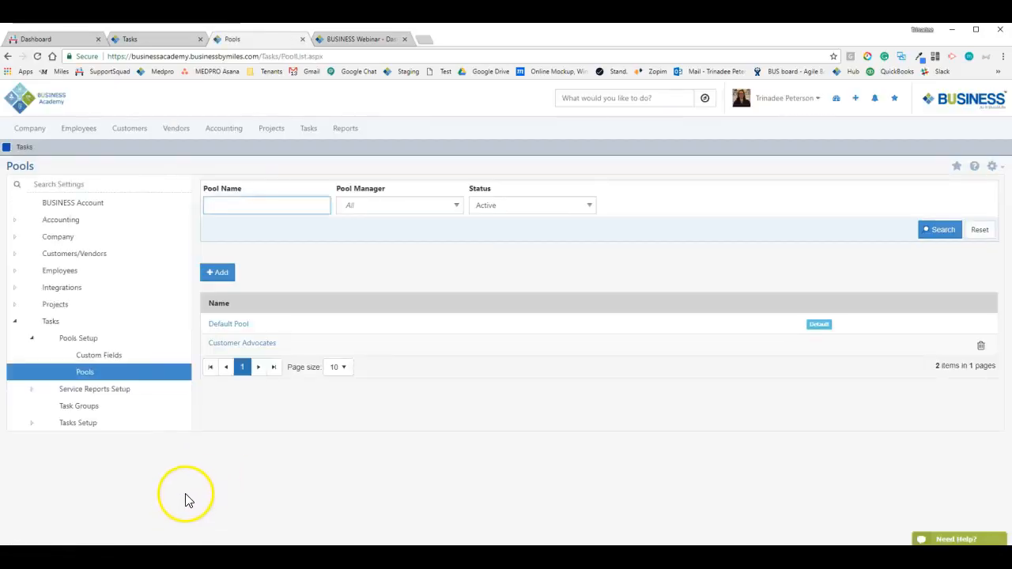
Start a new pool, close it unsaved, and open the Customer Advocates pool details
drag(207, 324, 447, 332)
click(474, 301)
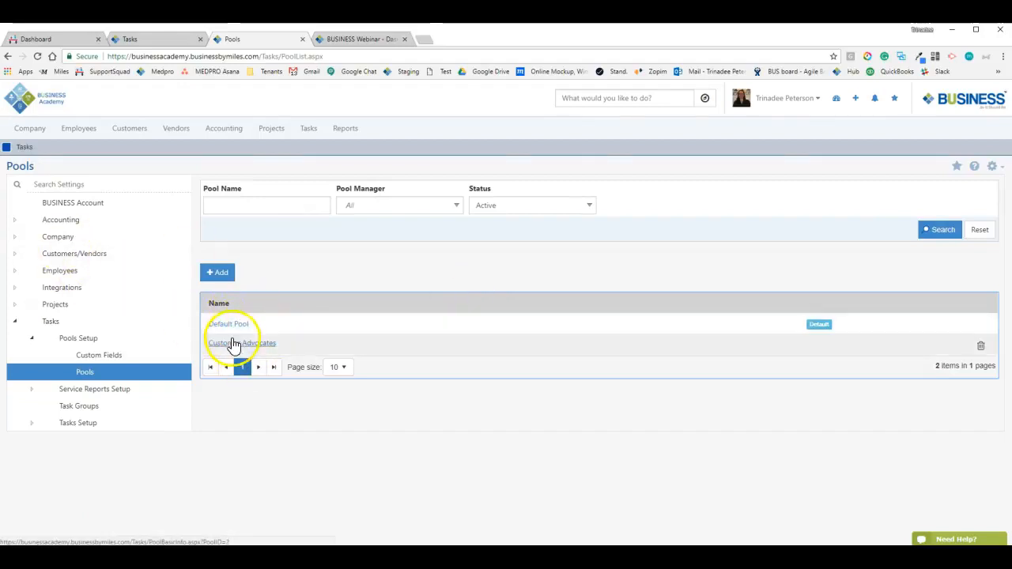
click(217, 275)
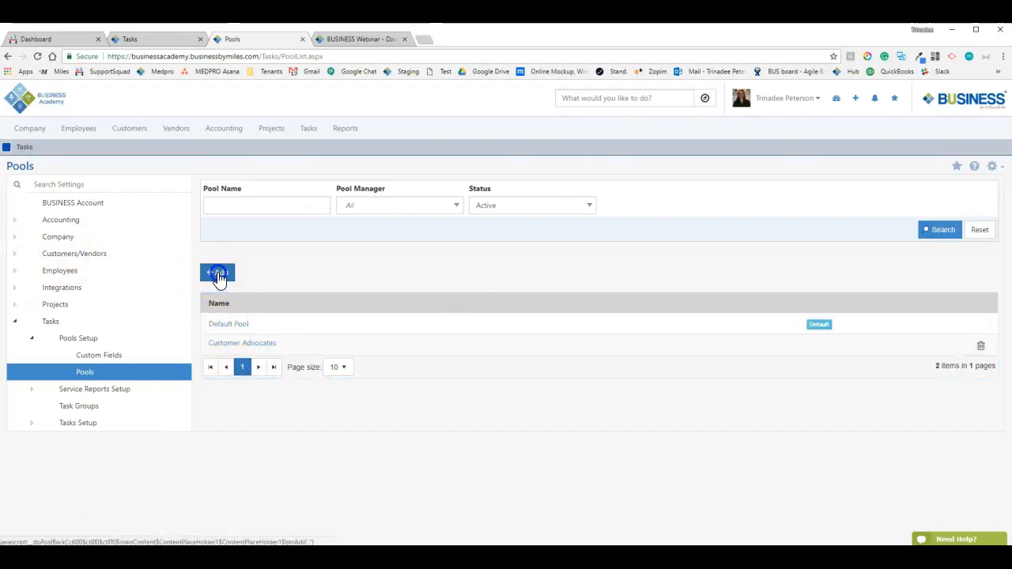
click(310, 350)
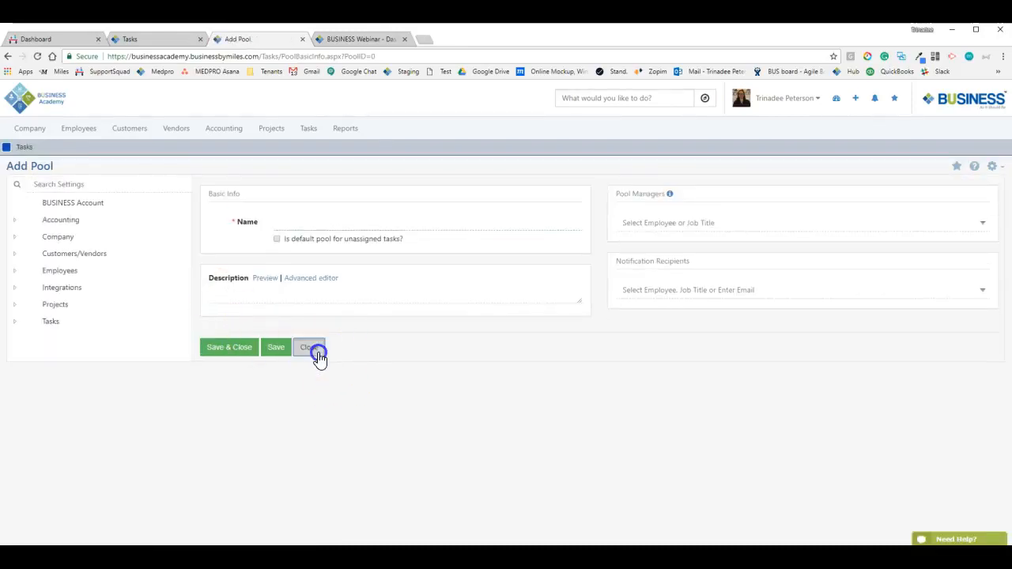
click(229, 346)
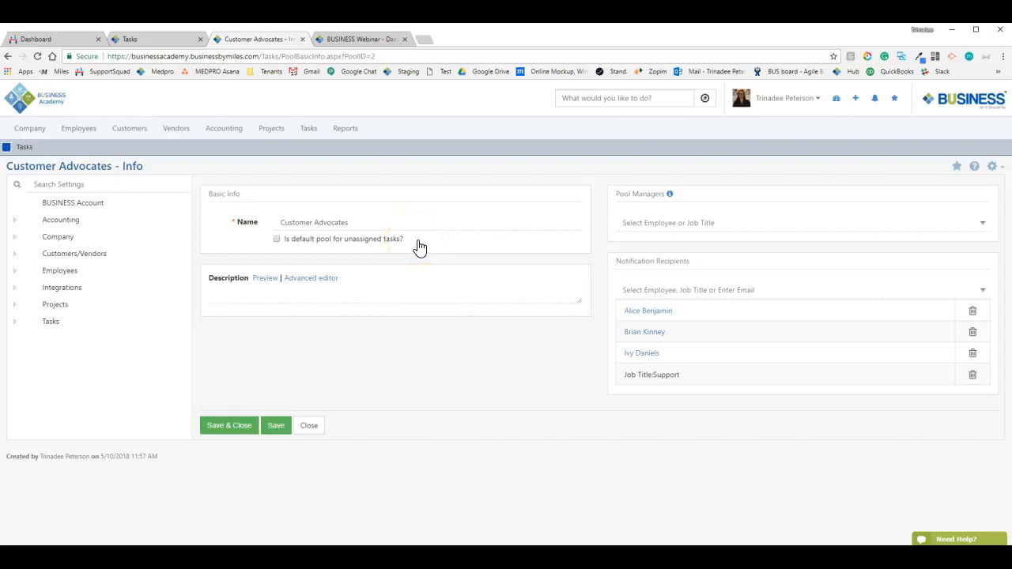
Make Customer Advocates the default pool for unassigned tasks and open its description in the advanced editor
click(439, 236)
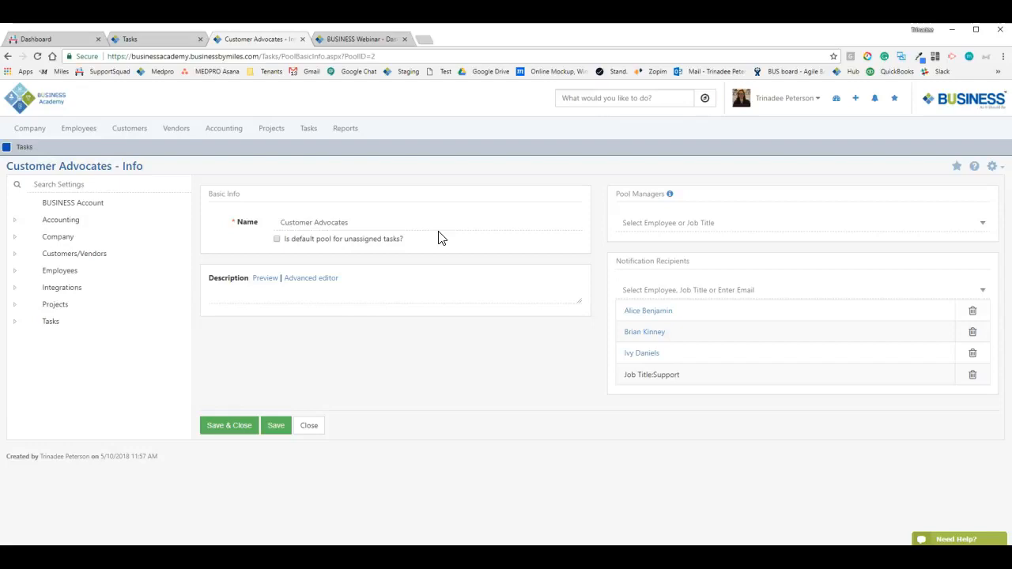
click(299, 229)
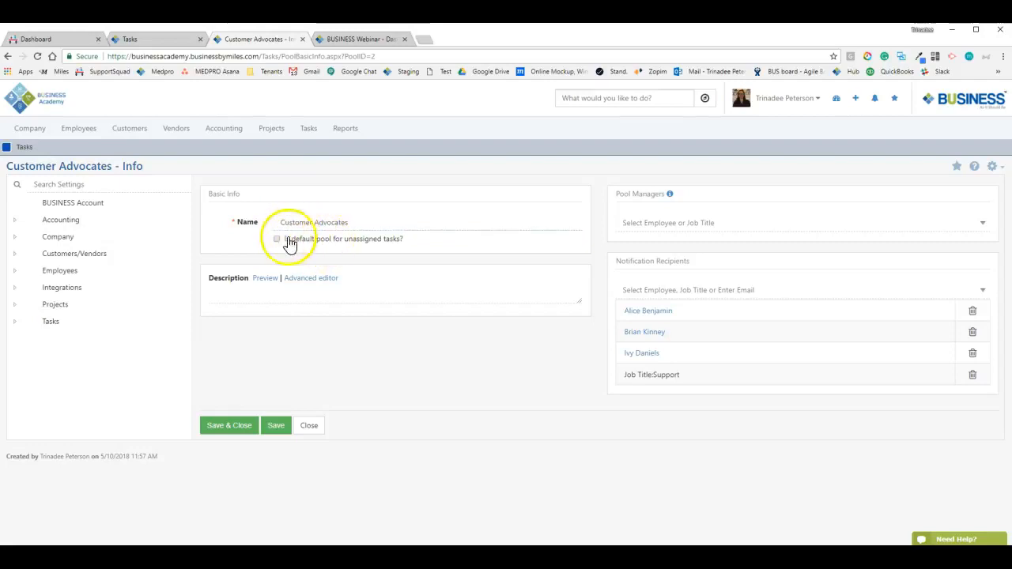
click(309, 425)
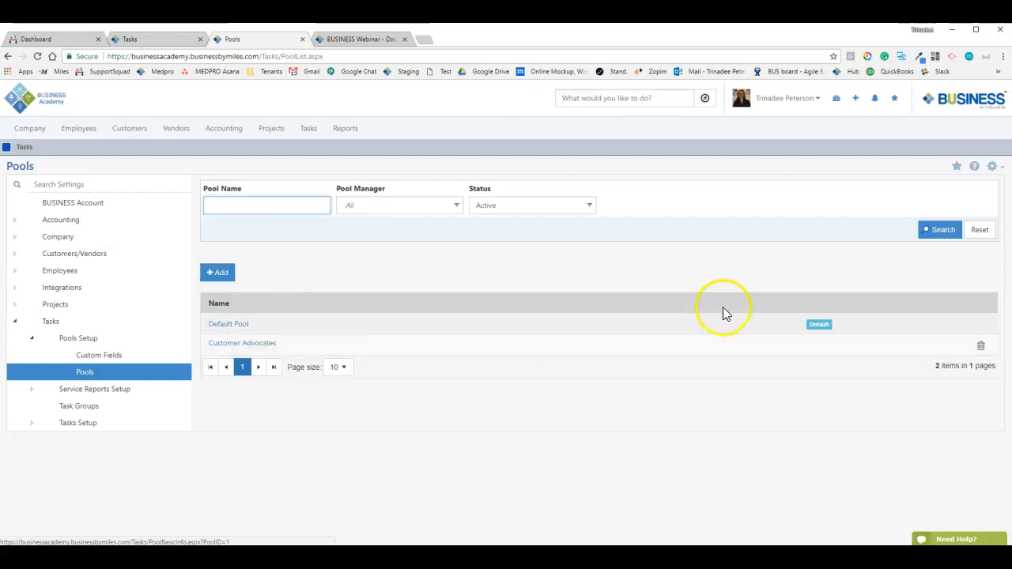
click(243, 343)
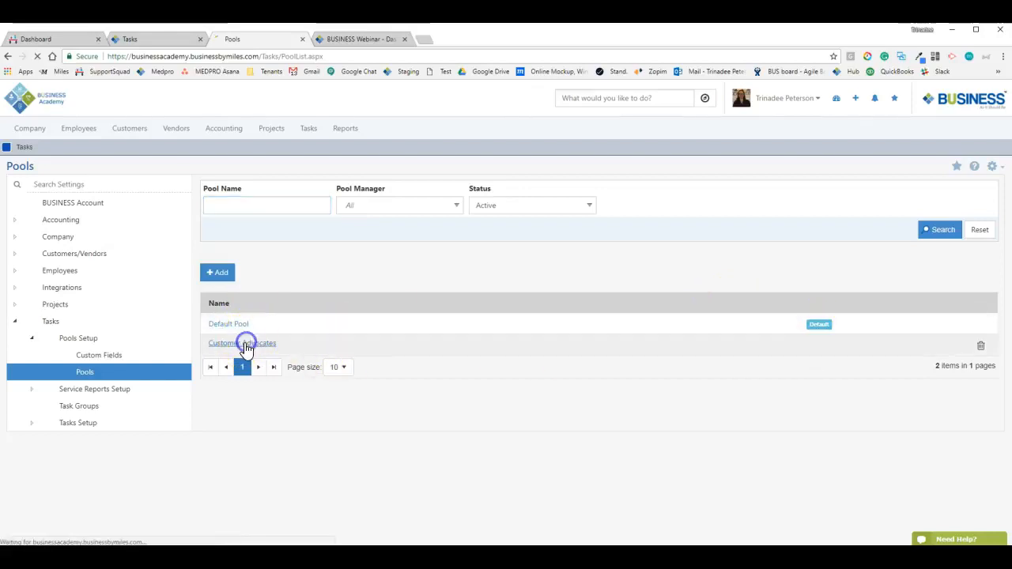
click(332, 240)
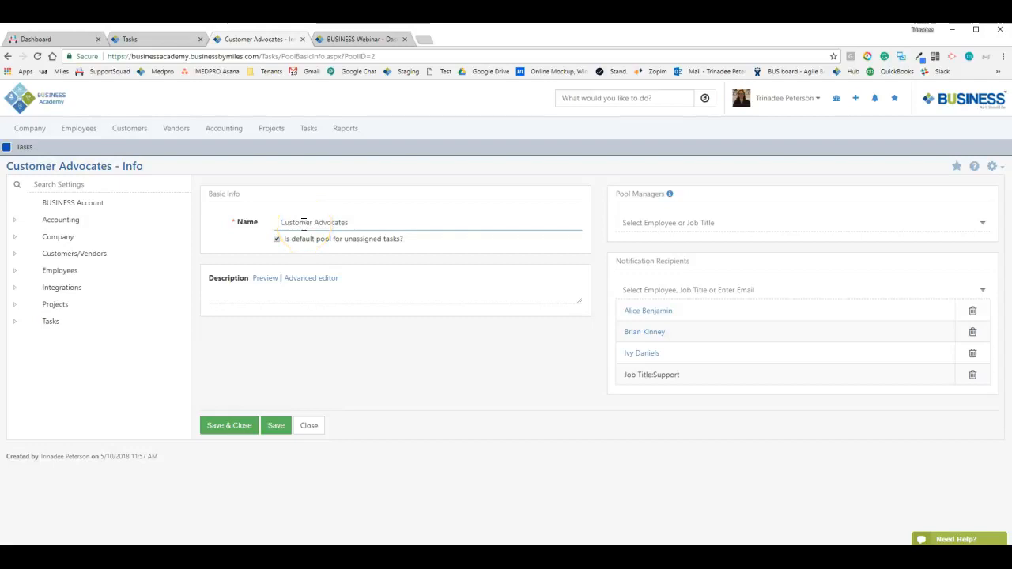
click(322, 241)
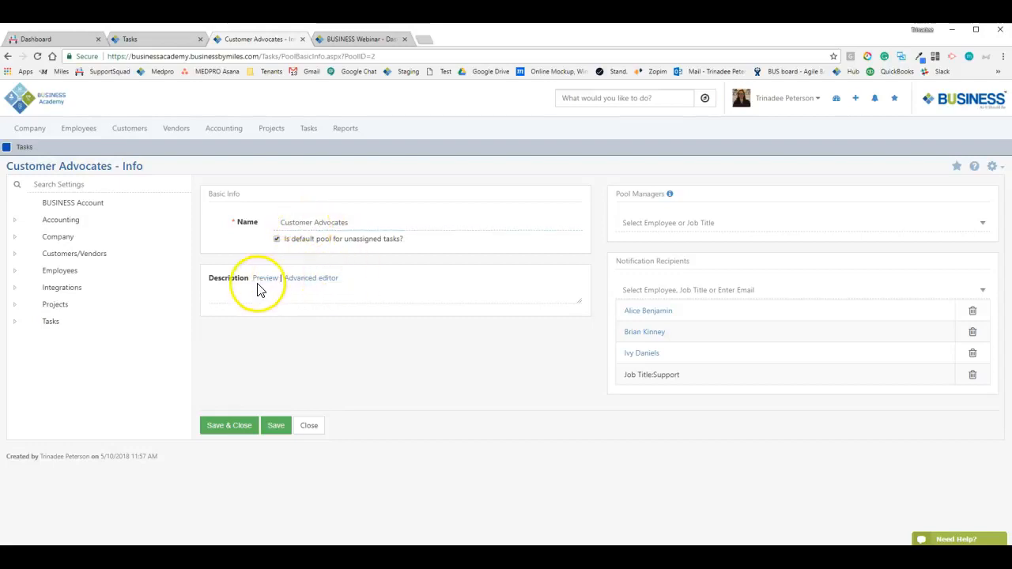
click(309, 280)
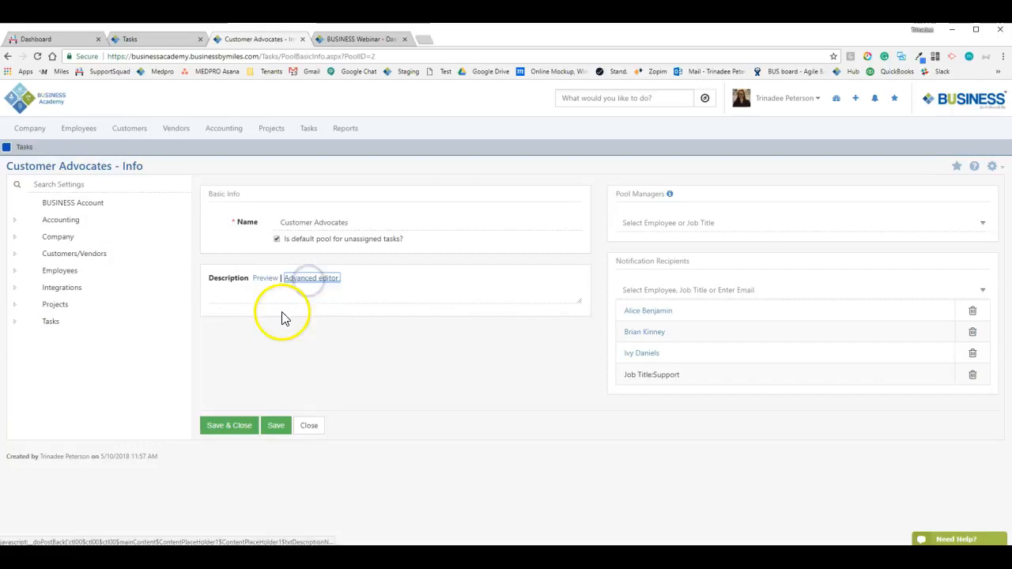
click(272, 387)
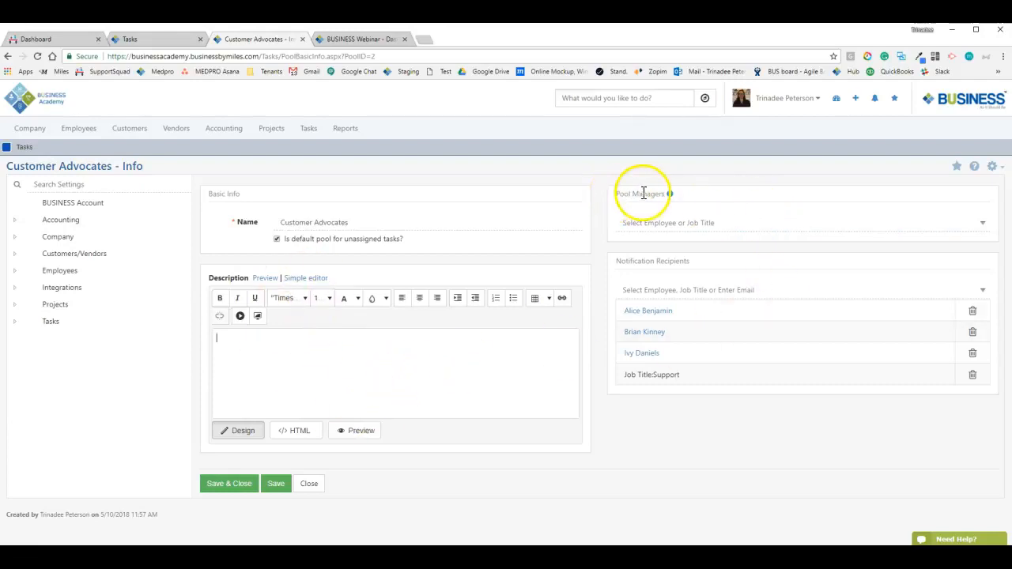
Add the suggested employee as pool manager, add a second by name, then remove the second
mouse_move(671, 202)
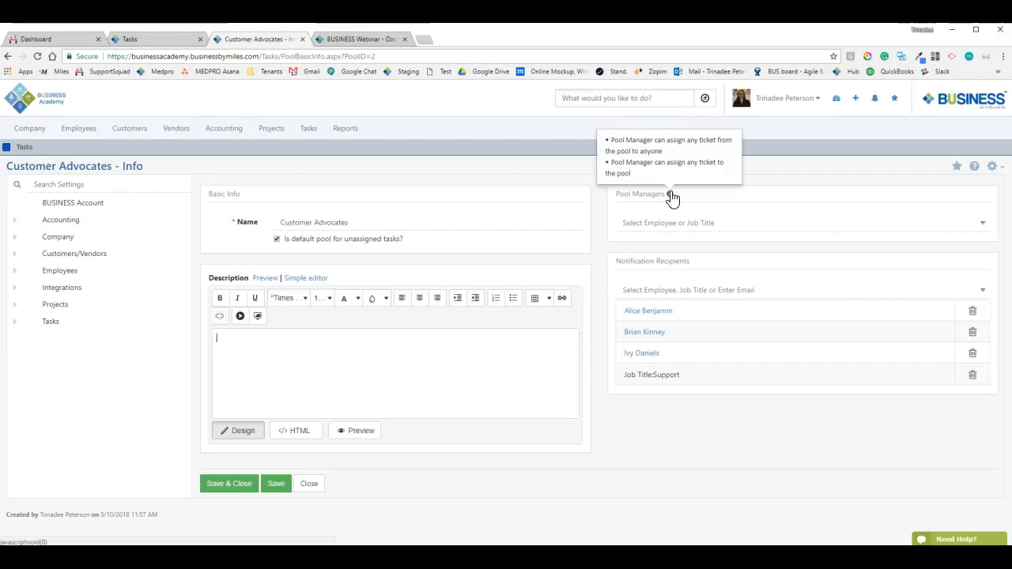
click(674, 227)
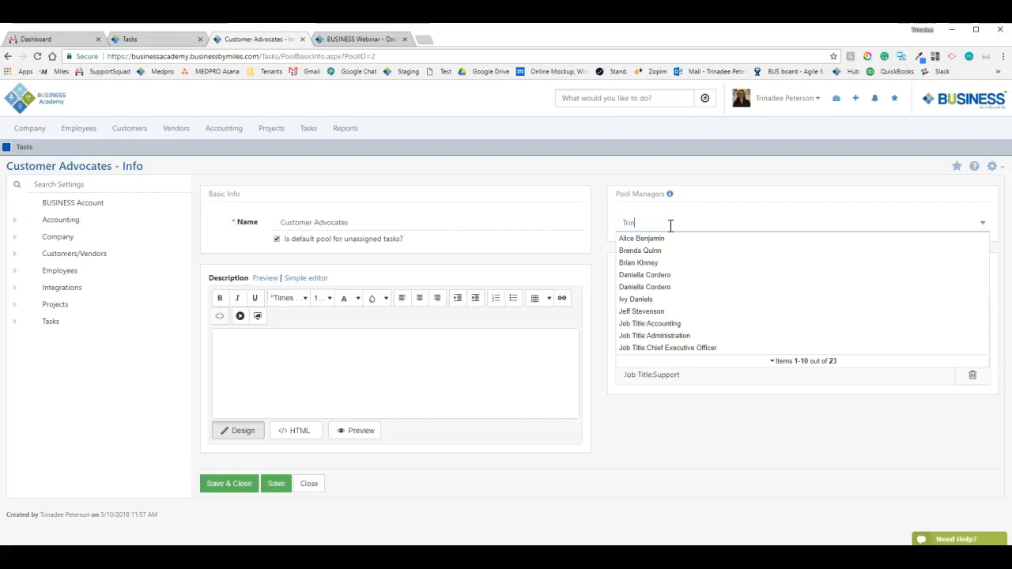
click(667, 239)
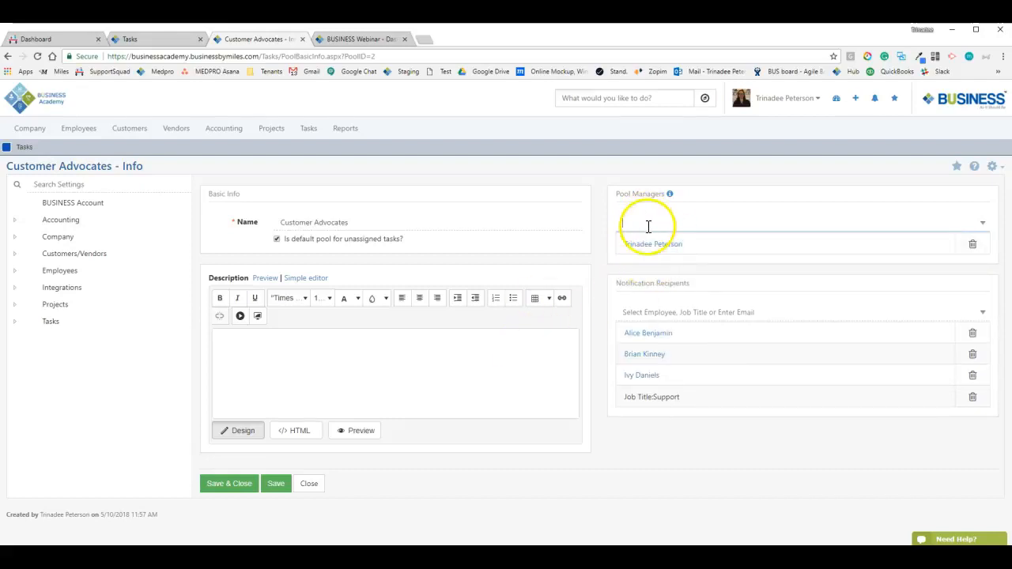
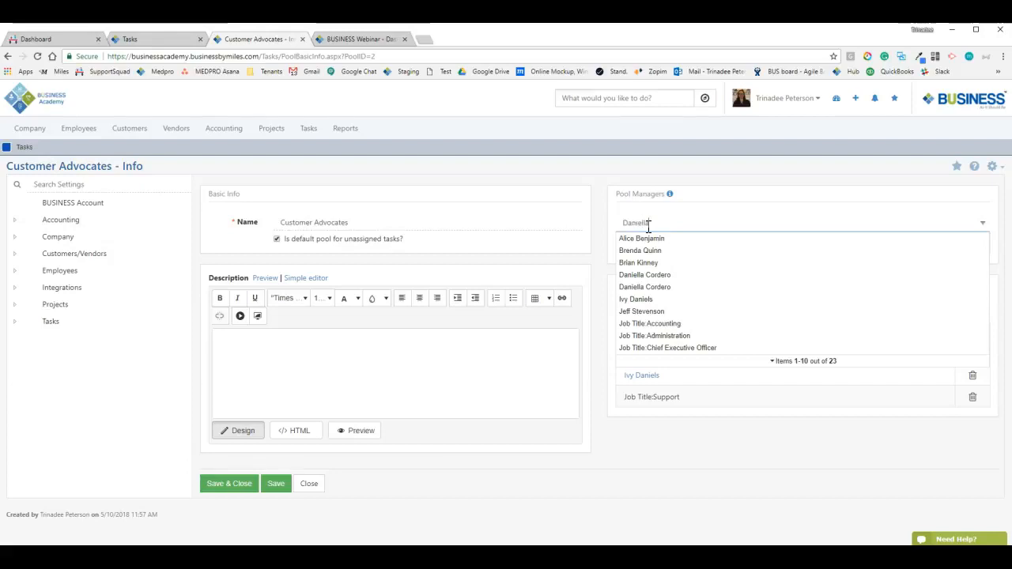
click(652, 238)
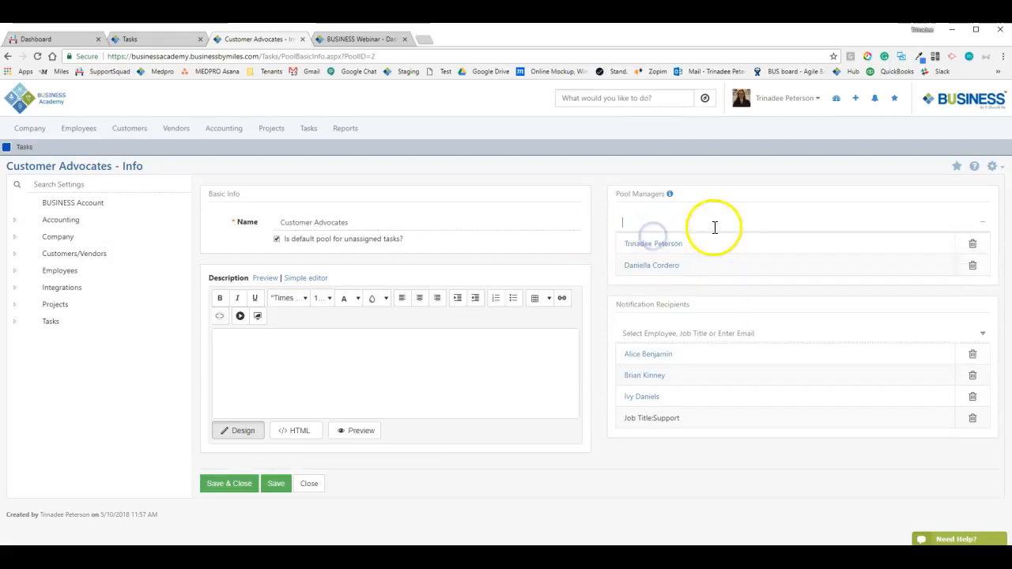
click(972, 266)
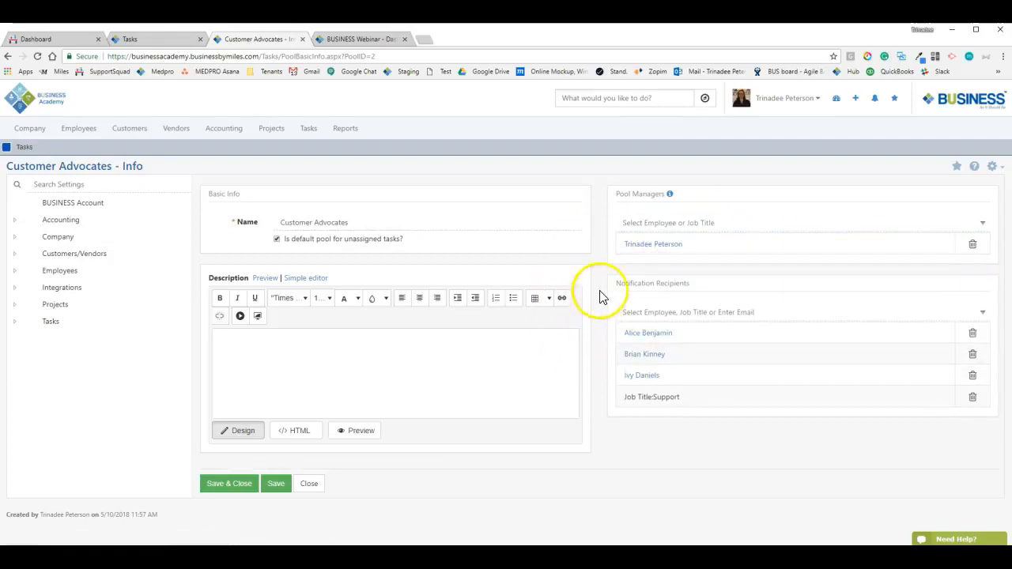
drag(603, 284, 668, 287)
click(700, 285)
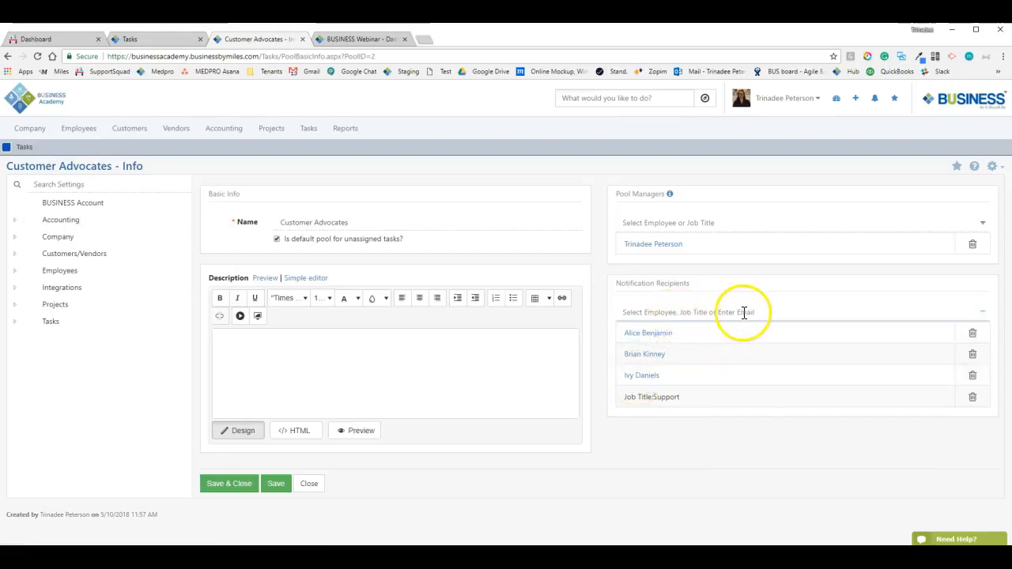
Type an external e-mail address into Notification Recipients and add it as a recipient
drag(623, 398, 682, 397)
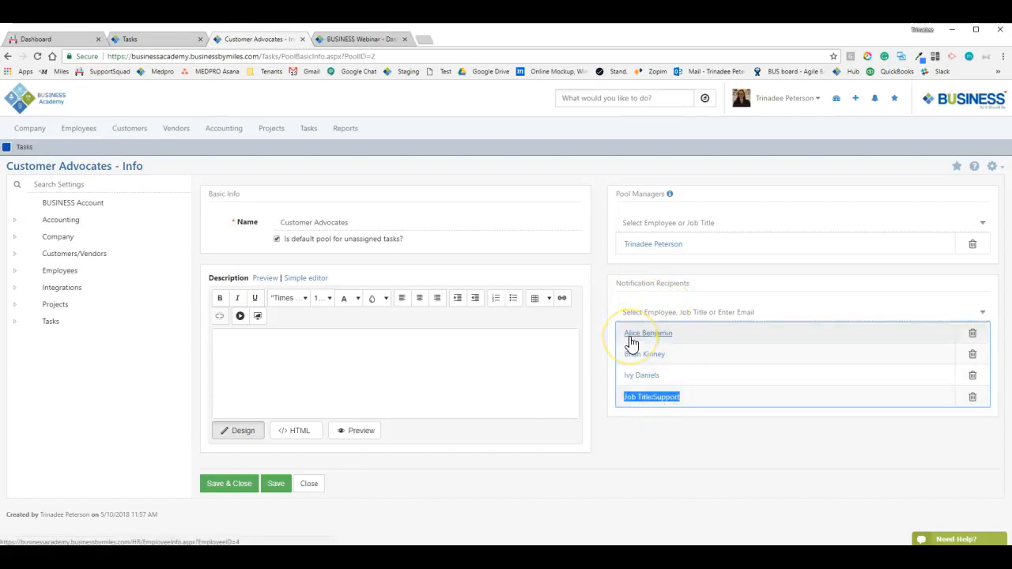
click(694, 314)
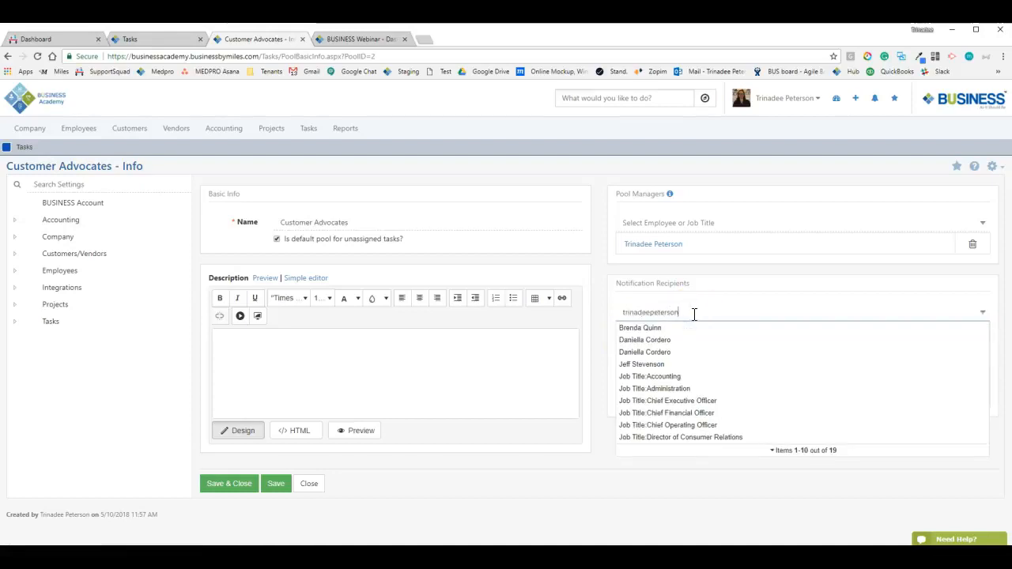
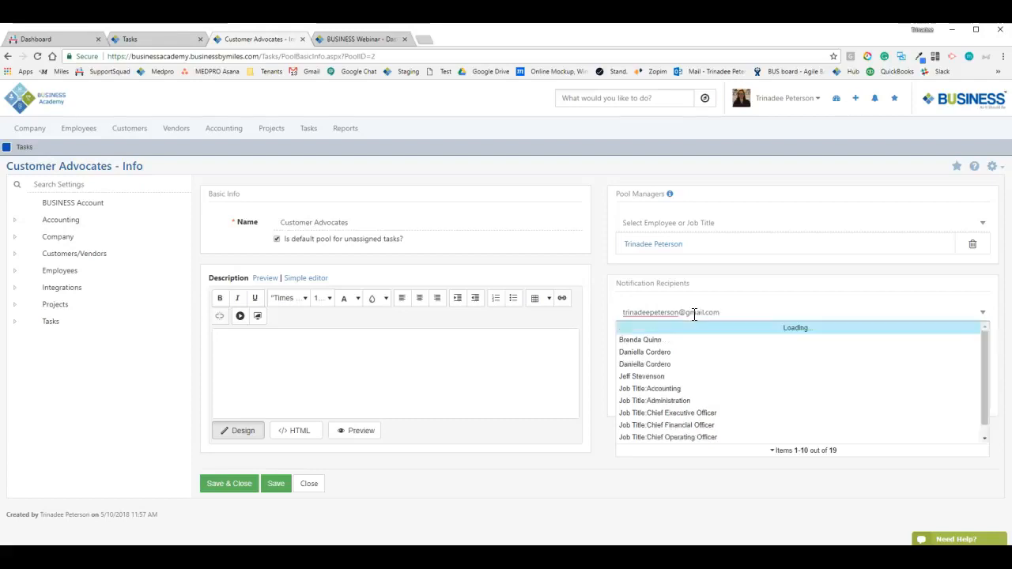
click(666, 283)
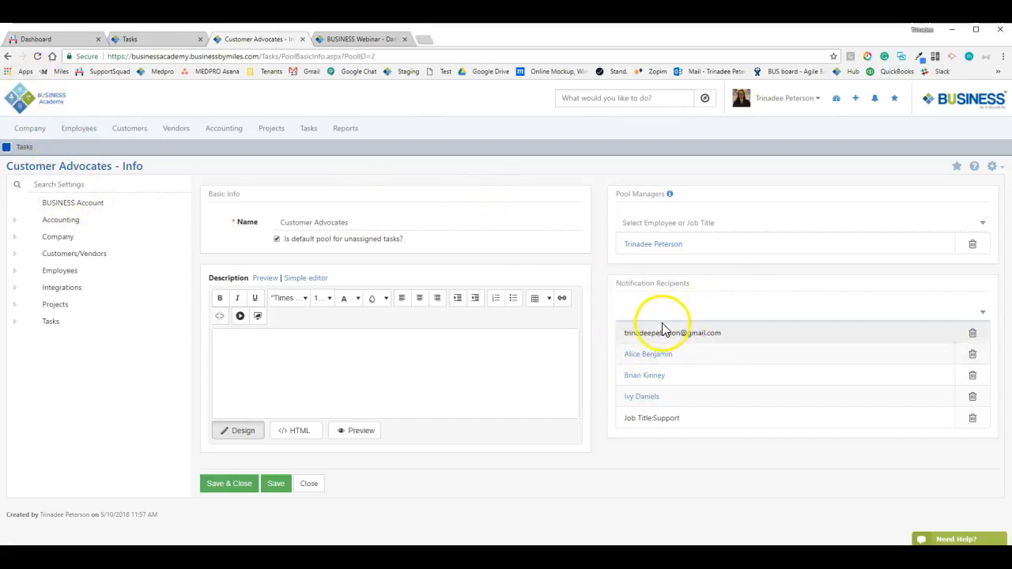
Reopen and close the recipient list, then select the new e-mail recipient entry
click(643, 308)
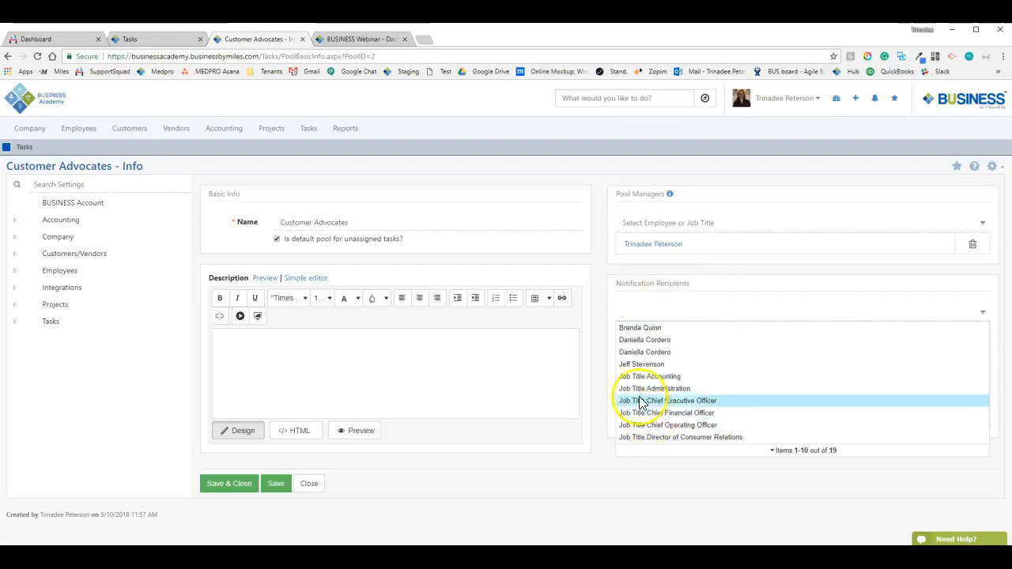
click(603, 295)
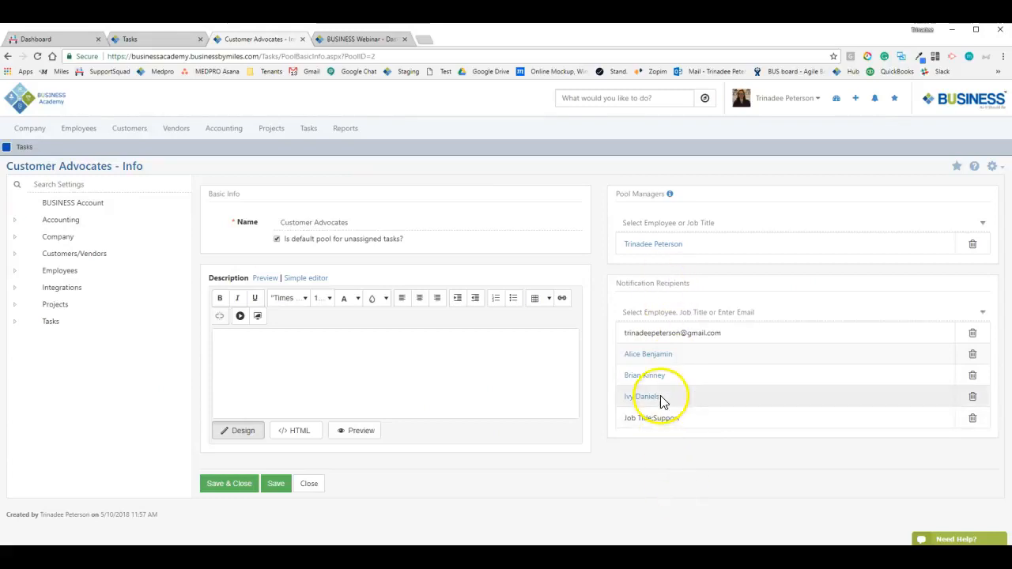
click(625, 335)
drag(637, 333, 747, 340)
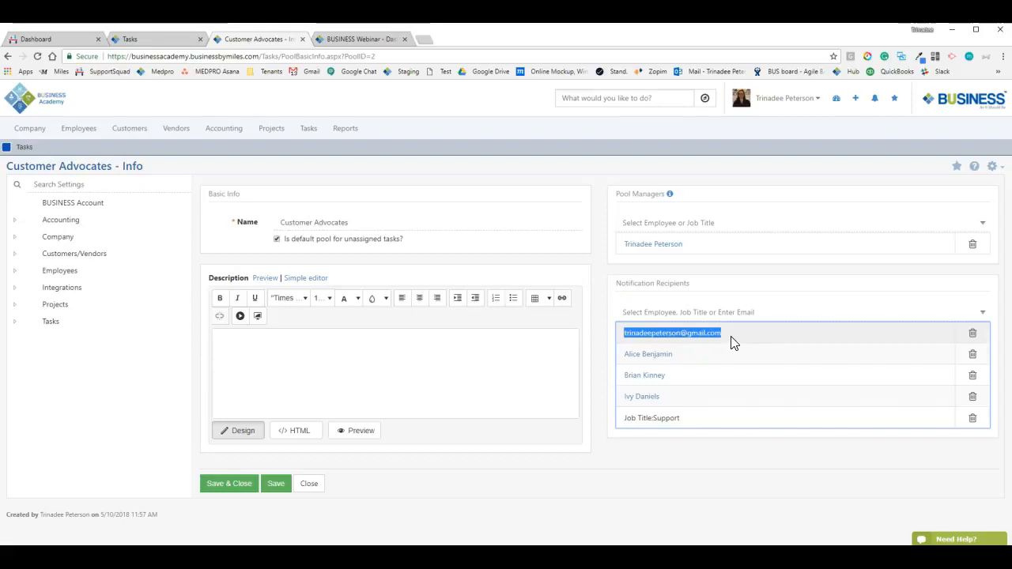
click(82, 128)
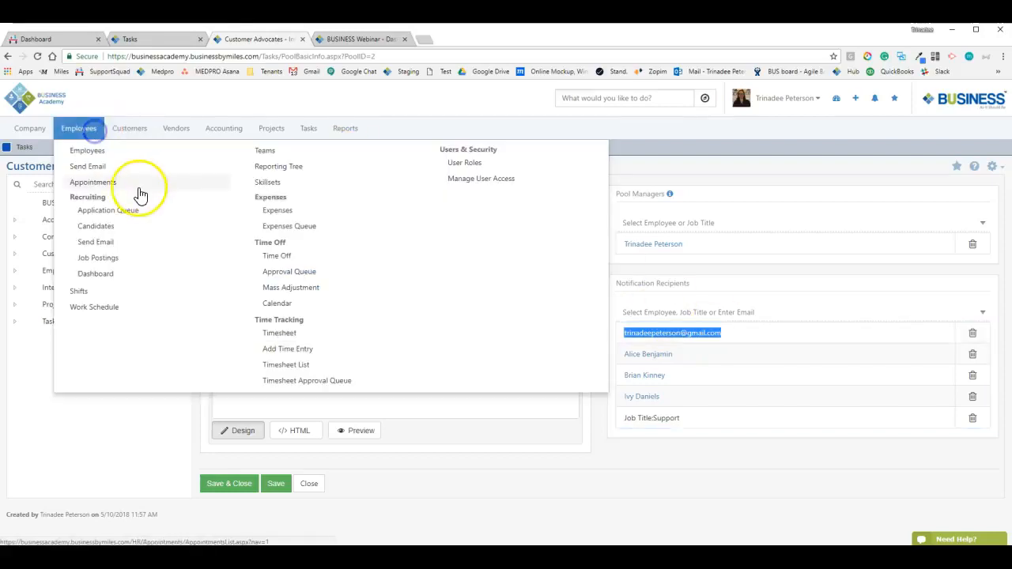
click(447, 483)
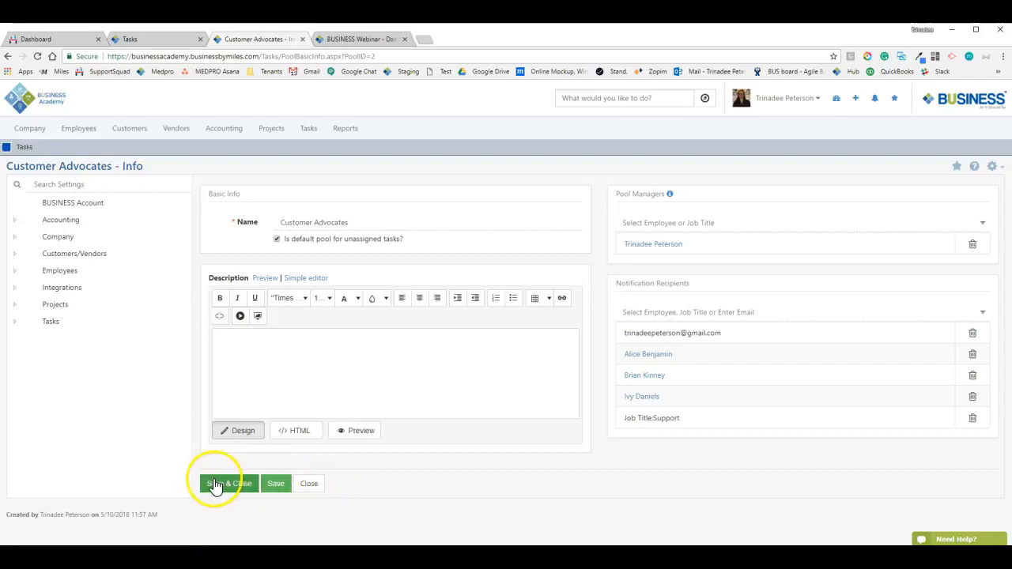
Save the pool, then create a Support Ticket task titled Test in the task list
click(214, 478)
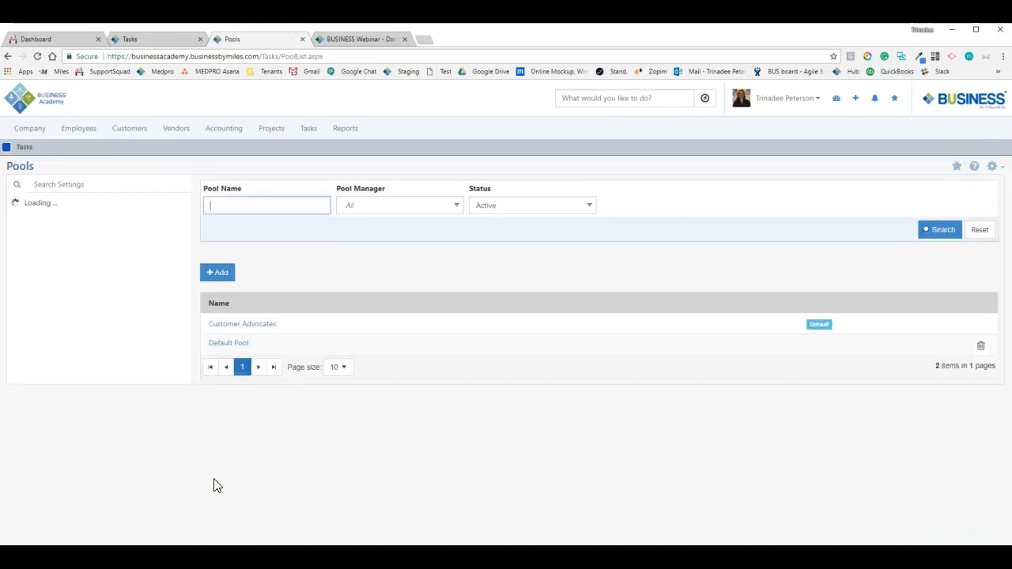
click(307, 129)
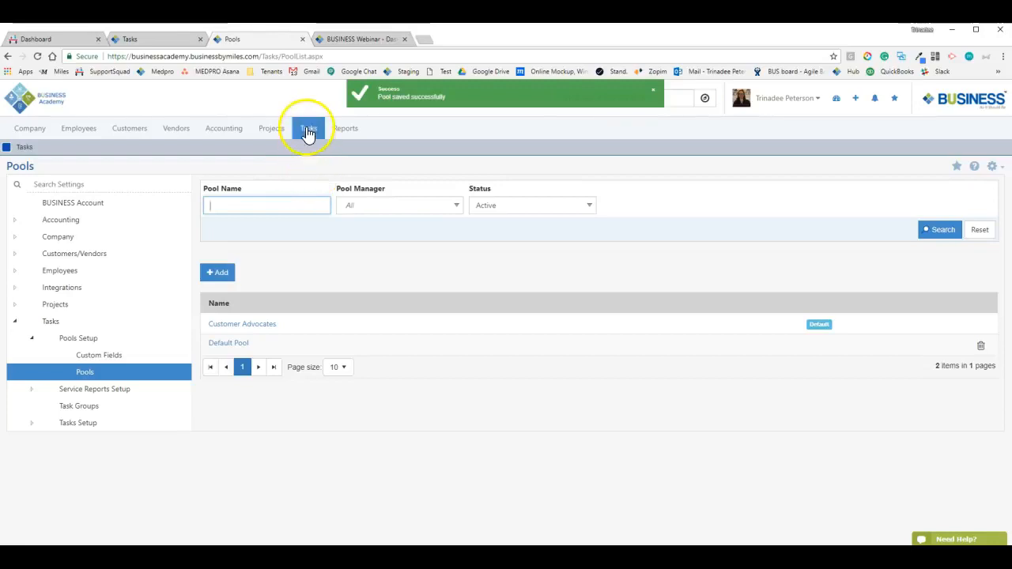
click(219, 272)
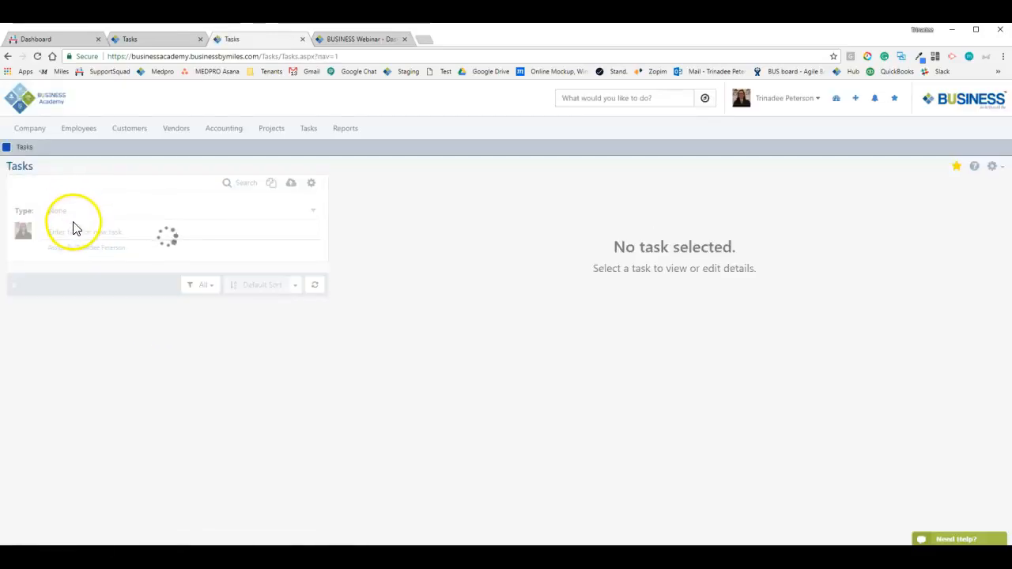
click(72, 212)
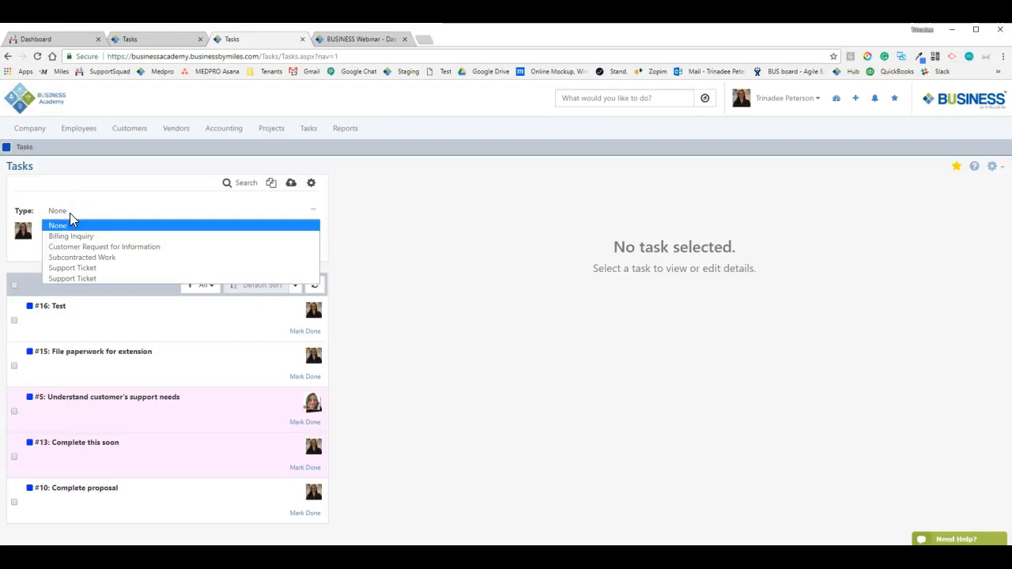
click(84, 268)
text(TEs)
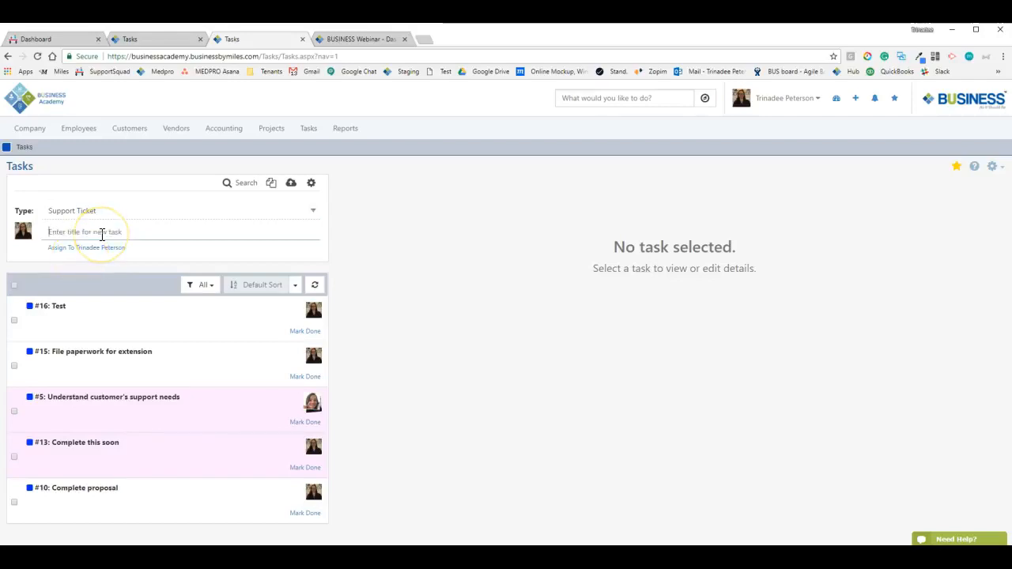
key(Return)
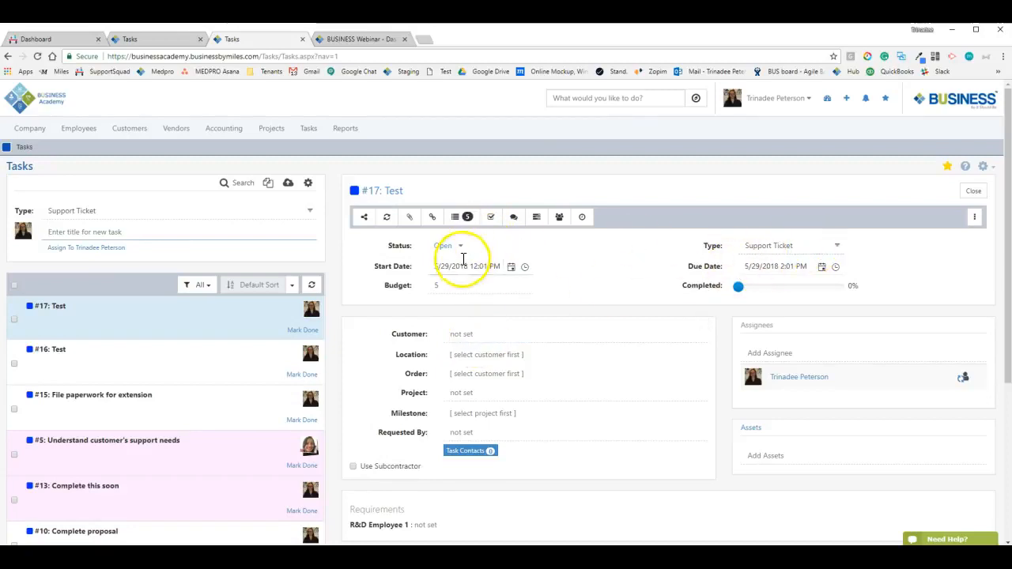
Open and close the Start Date calendar of the new task #17
scroll(455, 308, down, 1)
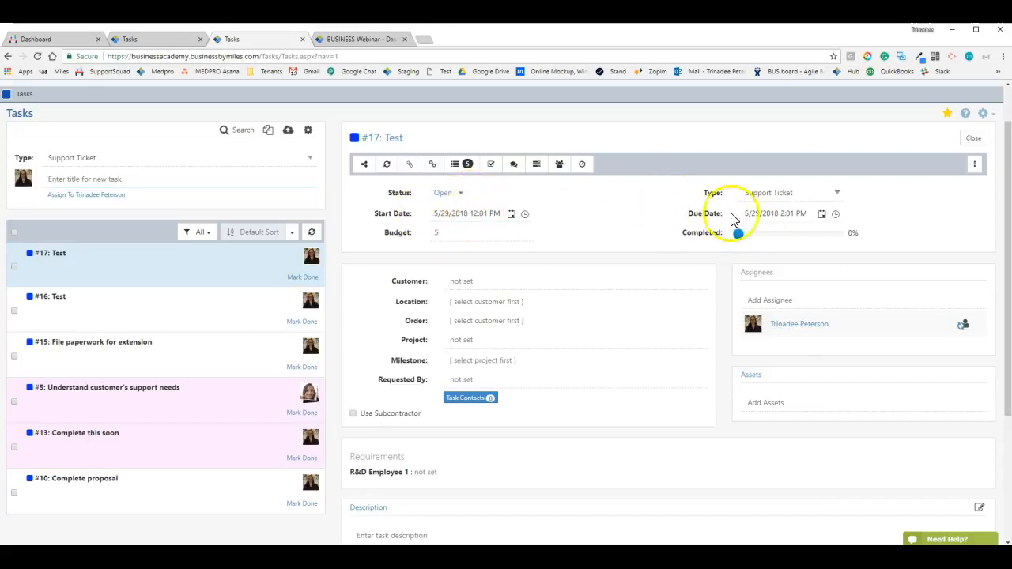
click(512, 215)
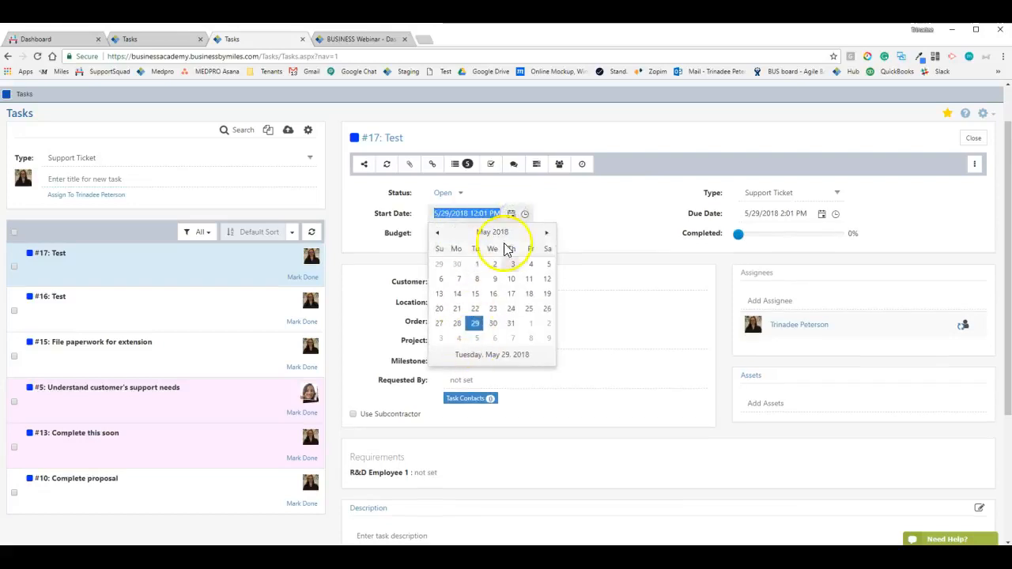
click(589, 215)
scroll(305, 219, up, 1)
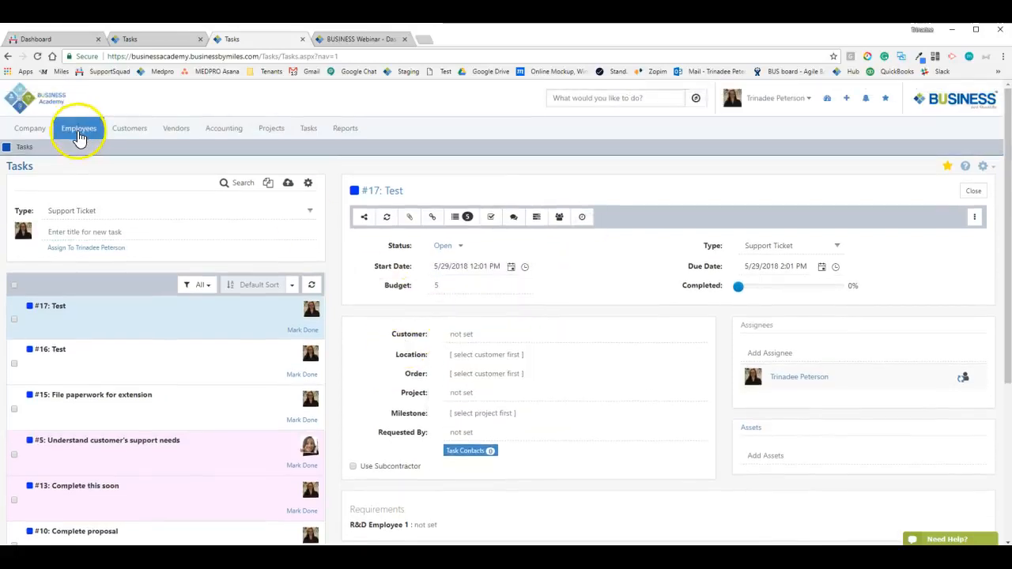
Open Manage User Access in a new tab and search functions for 'start'
click(78, 128)
right_click(474, 174)
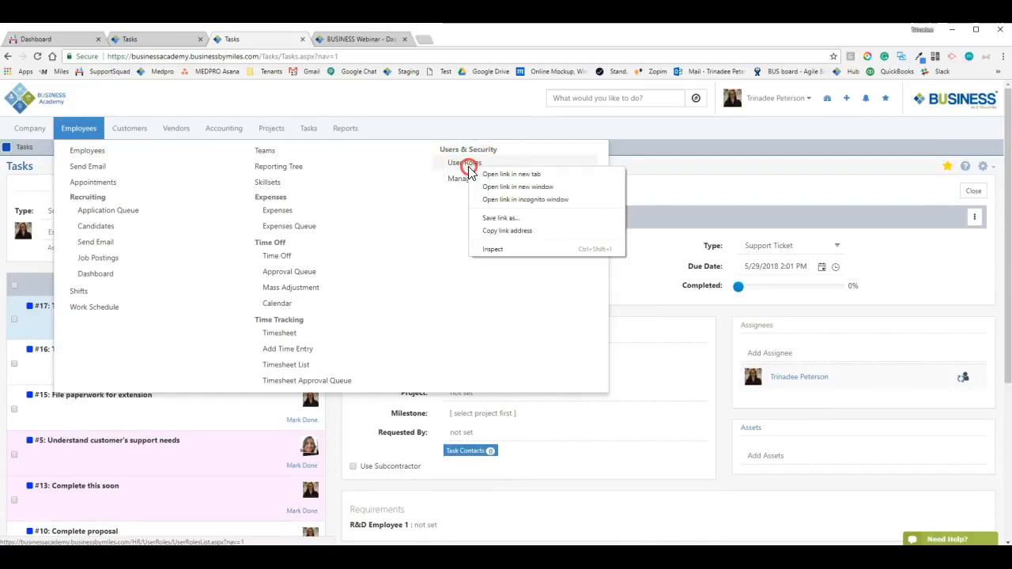
right_click(459, 182)
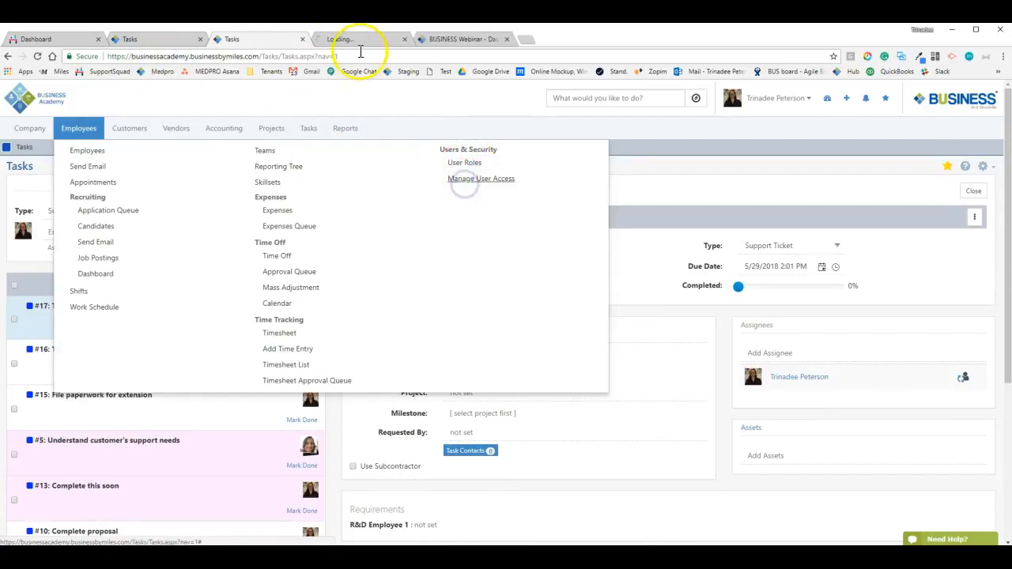
click(344, 40)
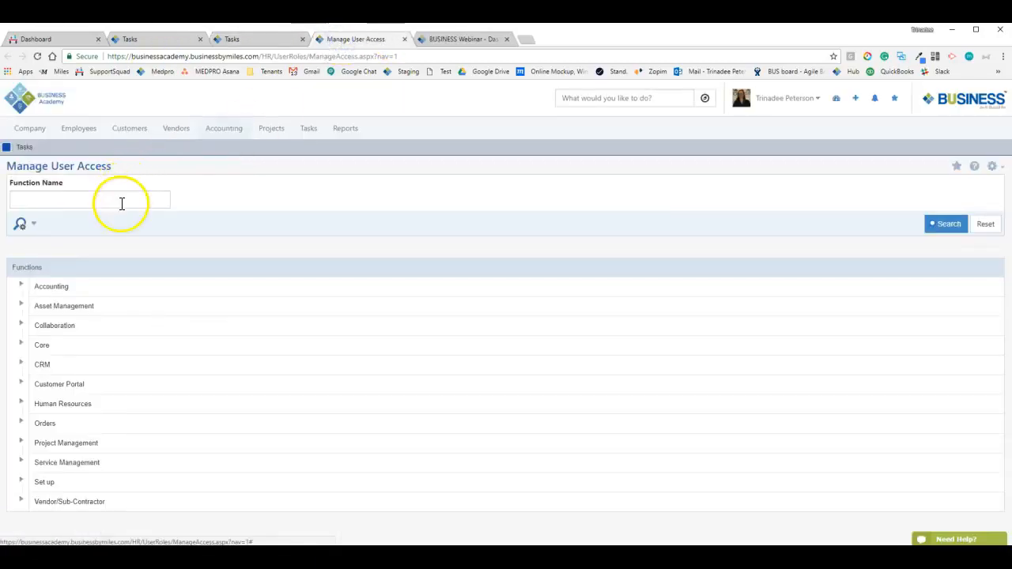
click(122, 199)
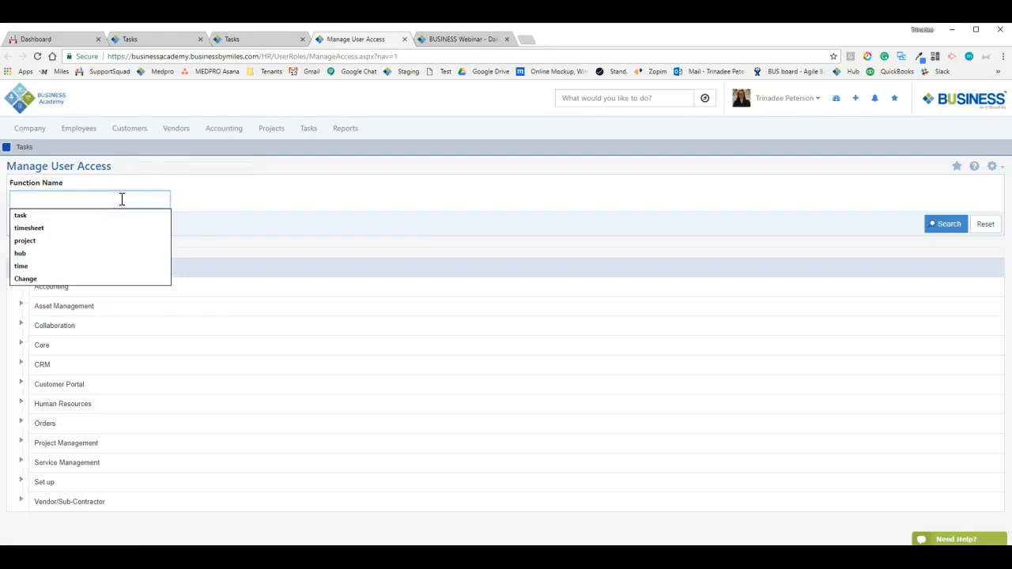
text(start)
key(Return)
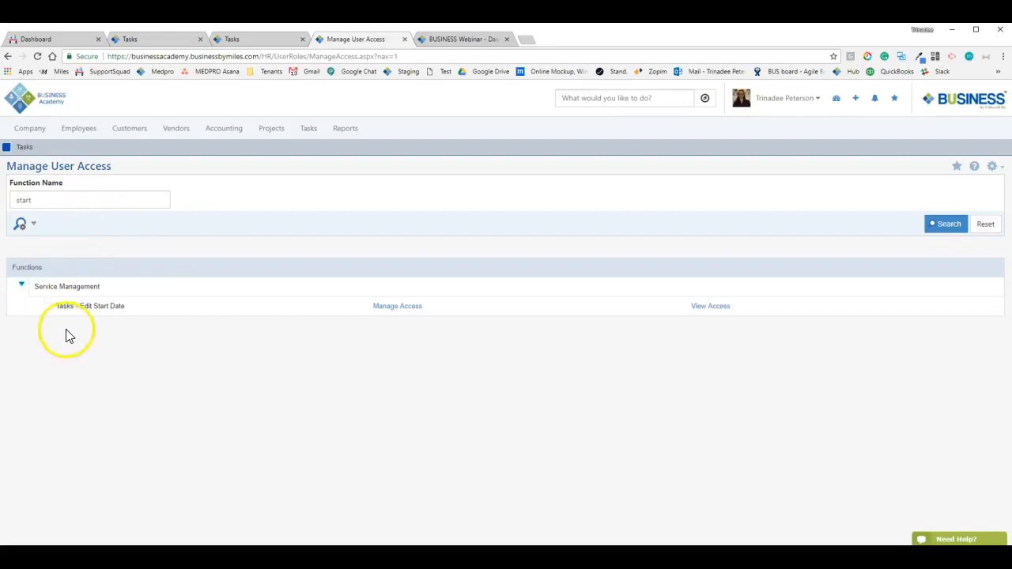
Search for 'tasks', view who can use Tasks - Edit Due Date, then return to Tasks
click(73, 202)
text(task)
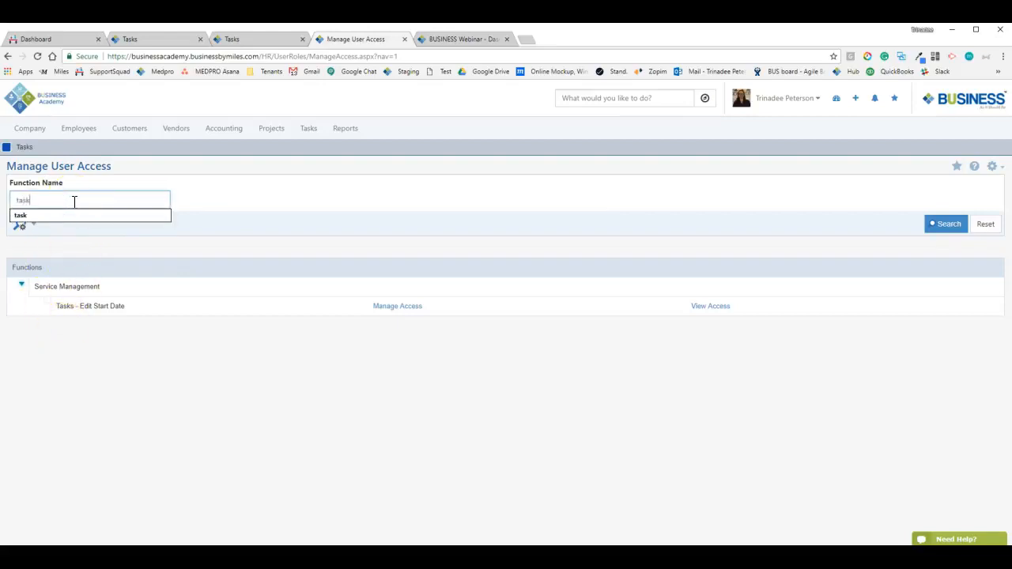
text(s)
key(Return)
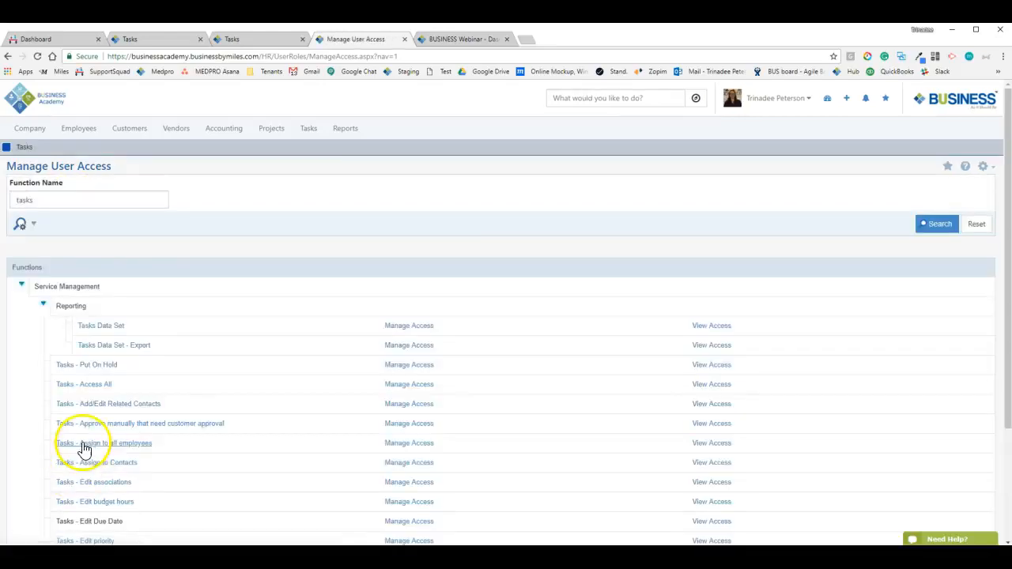
scroll(99, 356, down, 2)
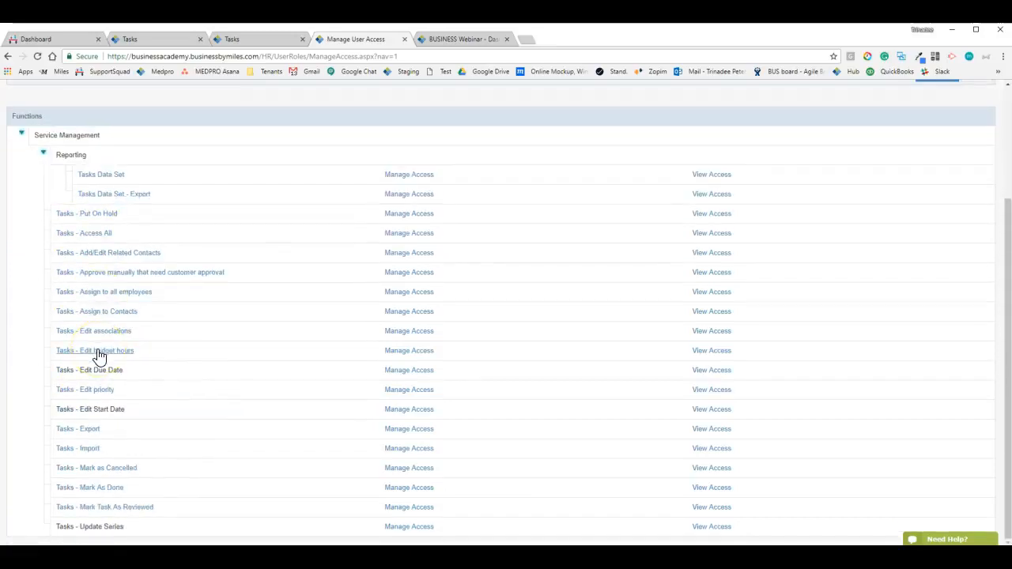
click(68, 408)
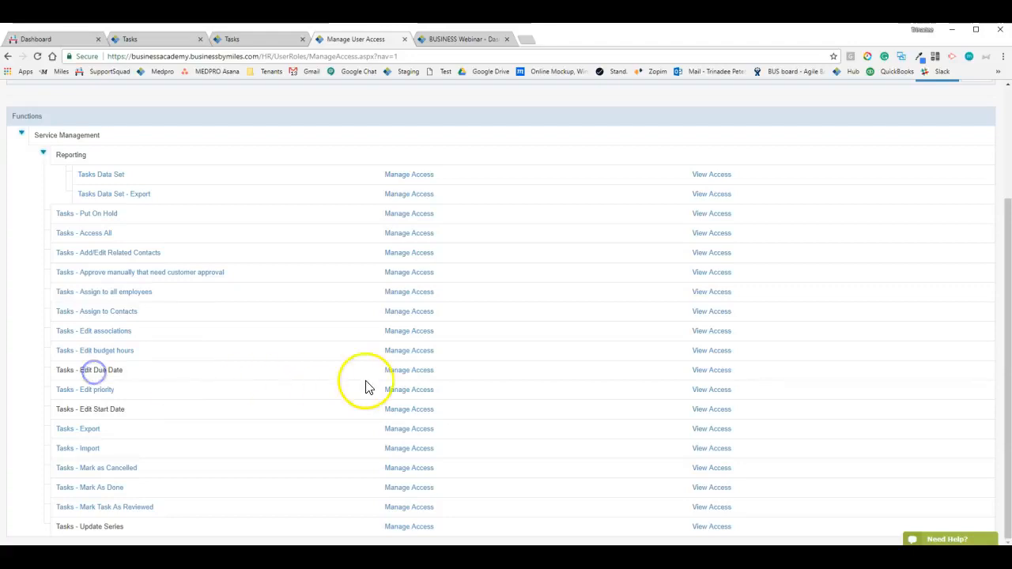
click(696, 376)
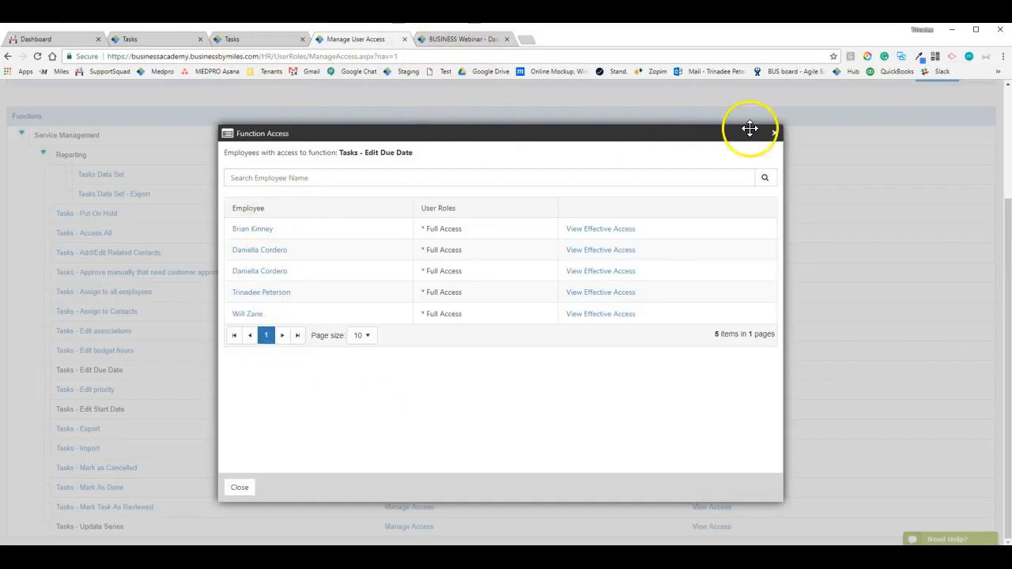
click(774, 136)
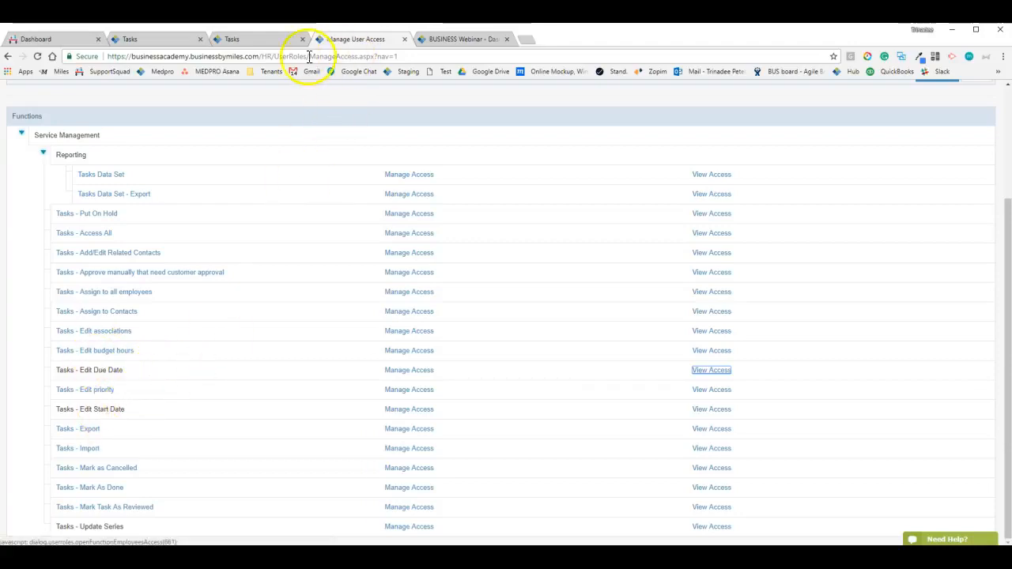
click(269, 46)
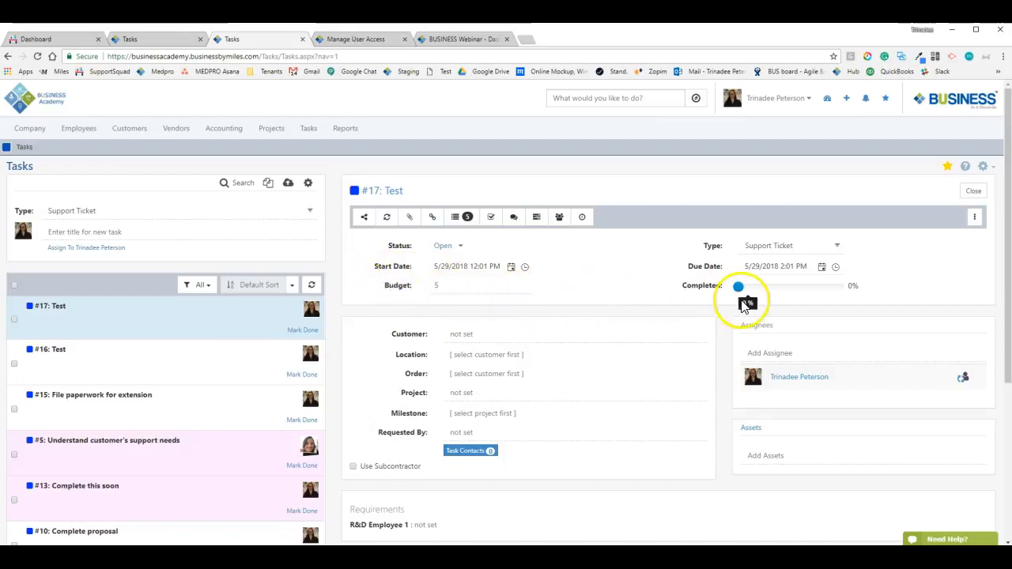
click(480, 336)
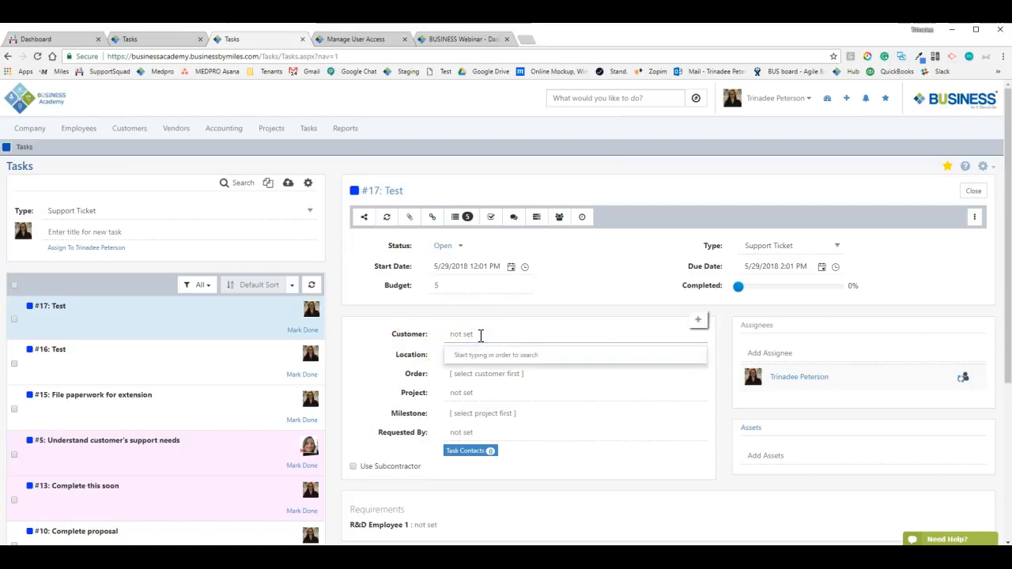
text(f)
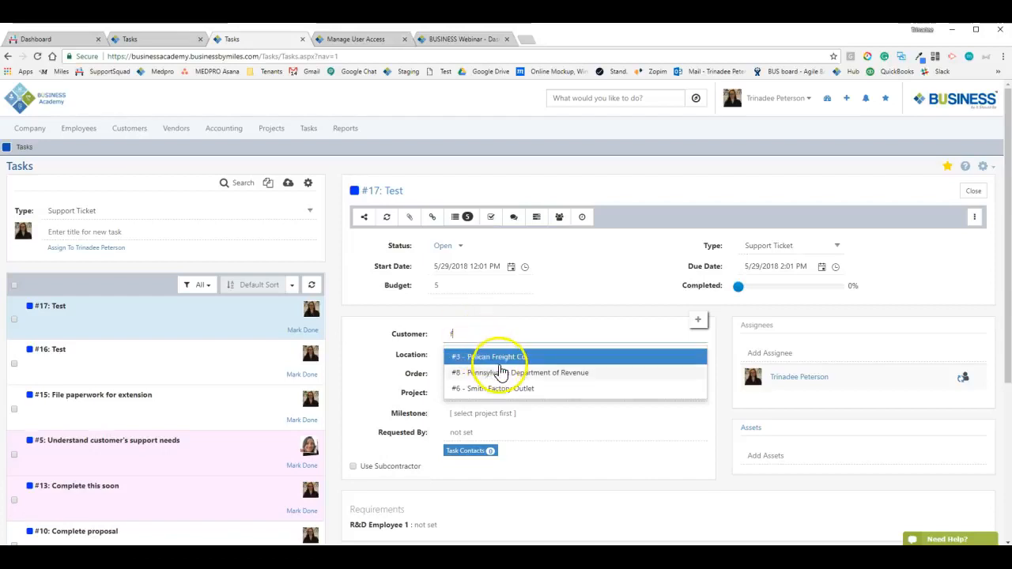
click(498, 357)
click(490, 355)
click(509, 382)
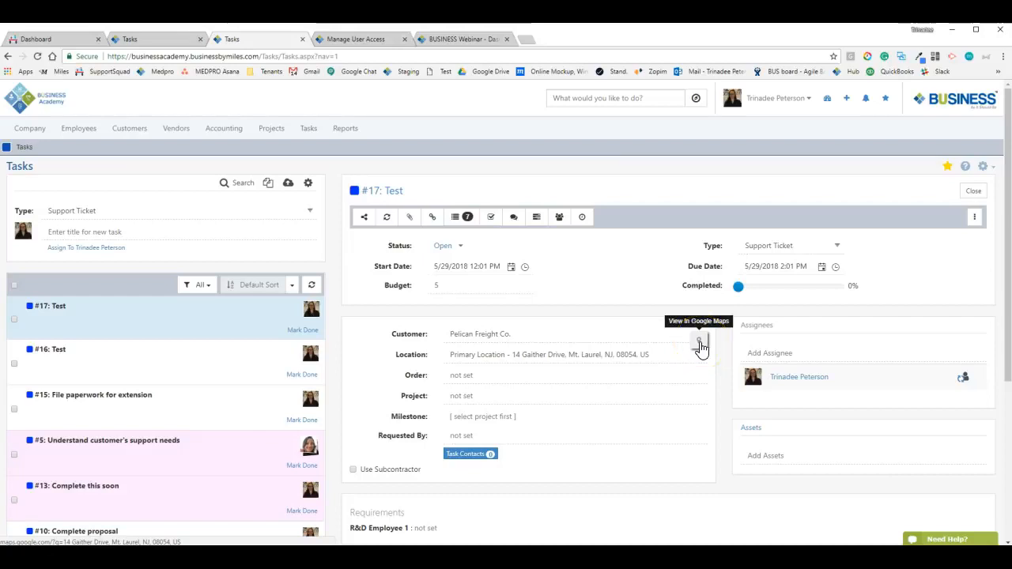
click(700, 344)
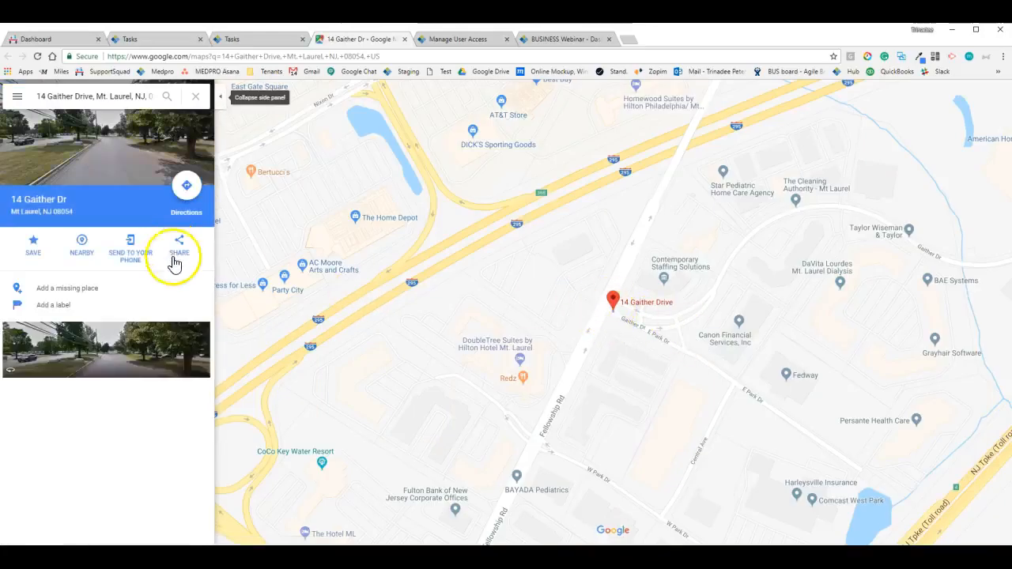
click(194, 190)
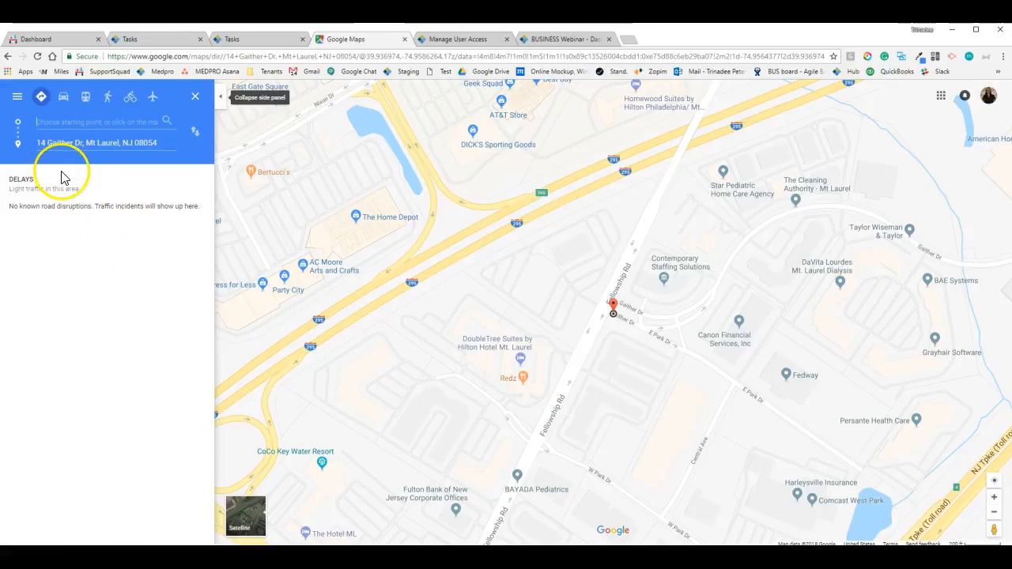
click(404, 38)
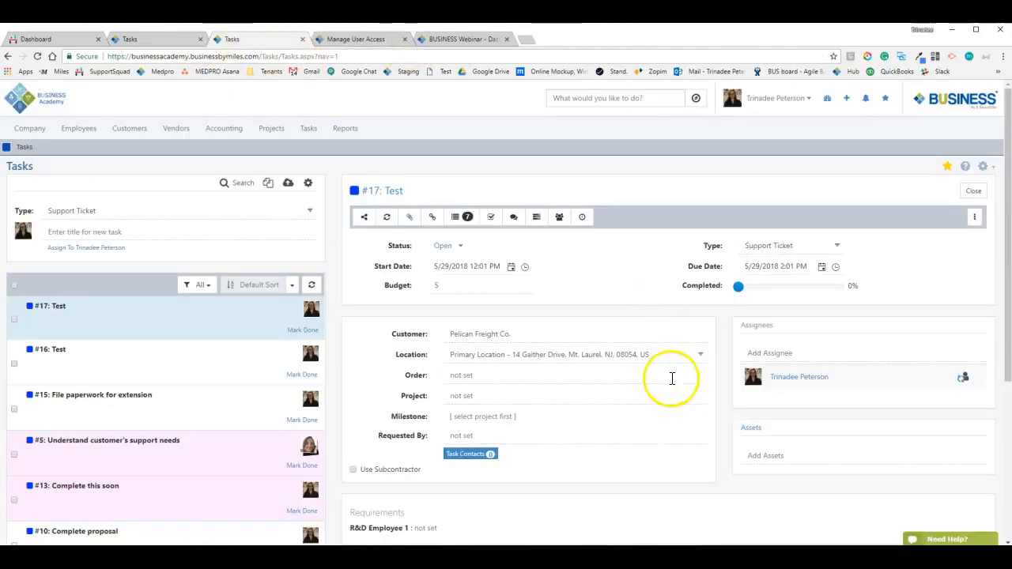
Link order '#2 - Simple Order [Approved]' to task #17 from the Order dropdown
click(502, 376)
click(489, 378)
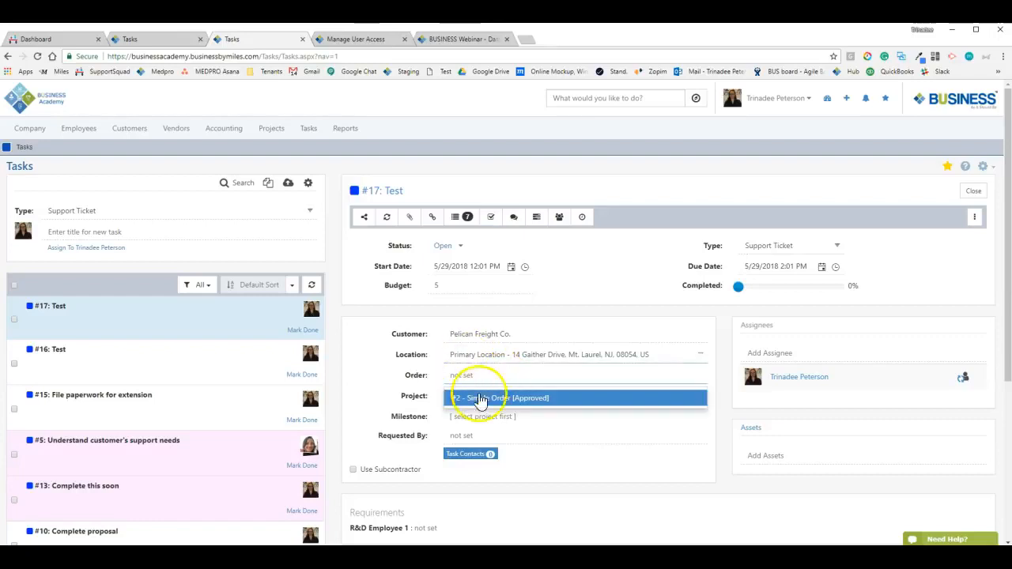
click(488, 400)
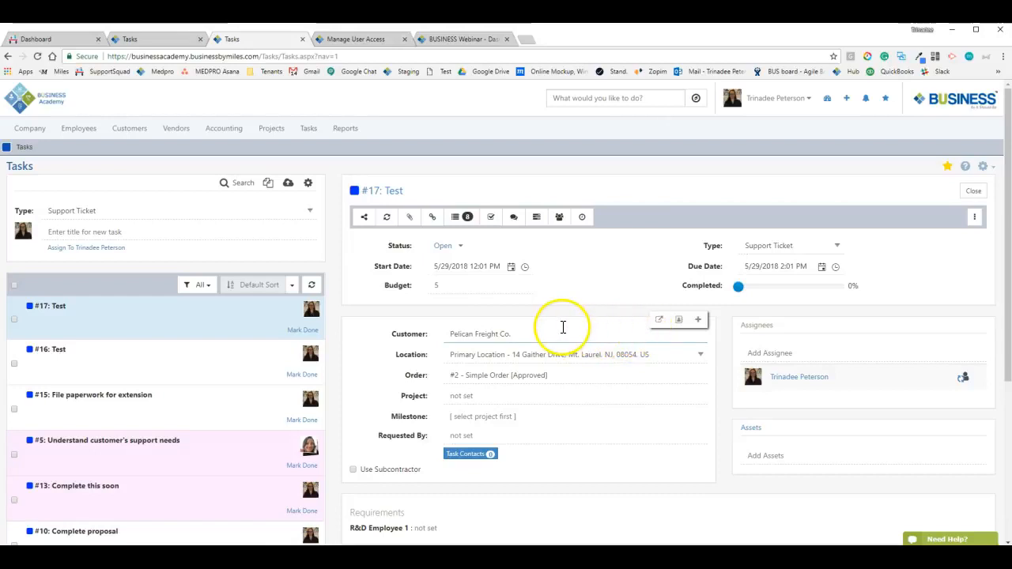
click(116, 133)
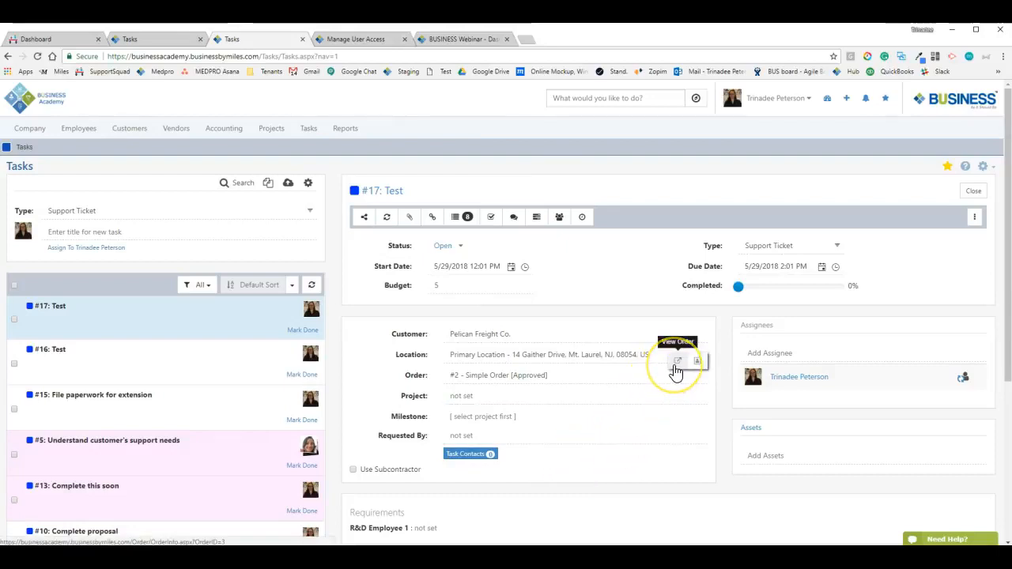
click(675, 363)
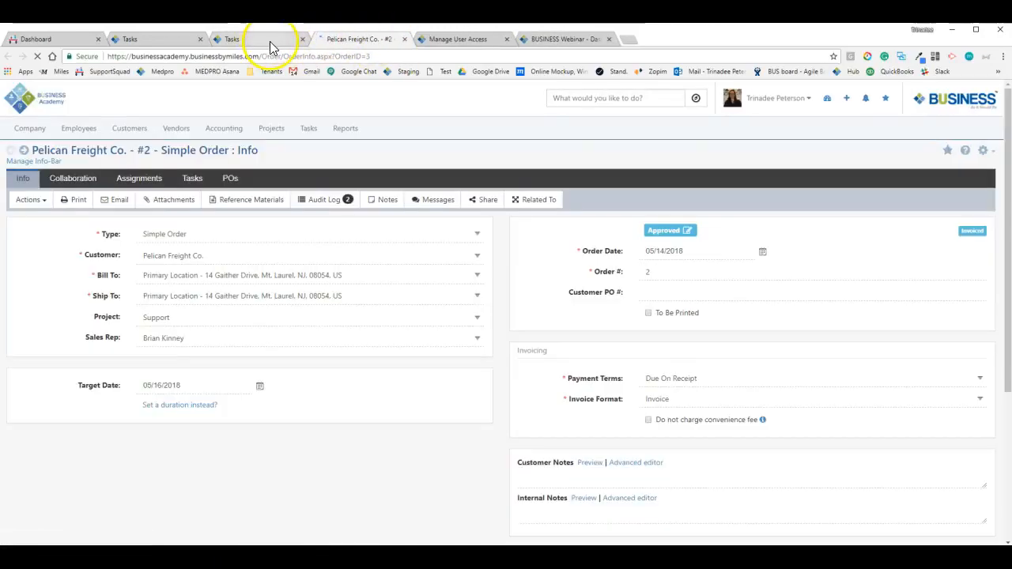
scroll(312, 324, down, 5)
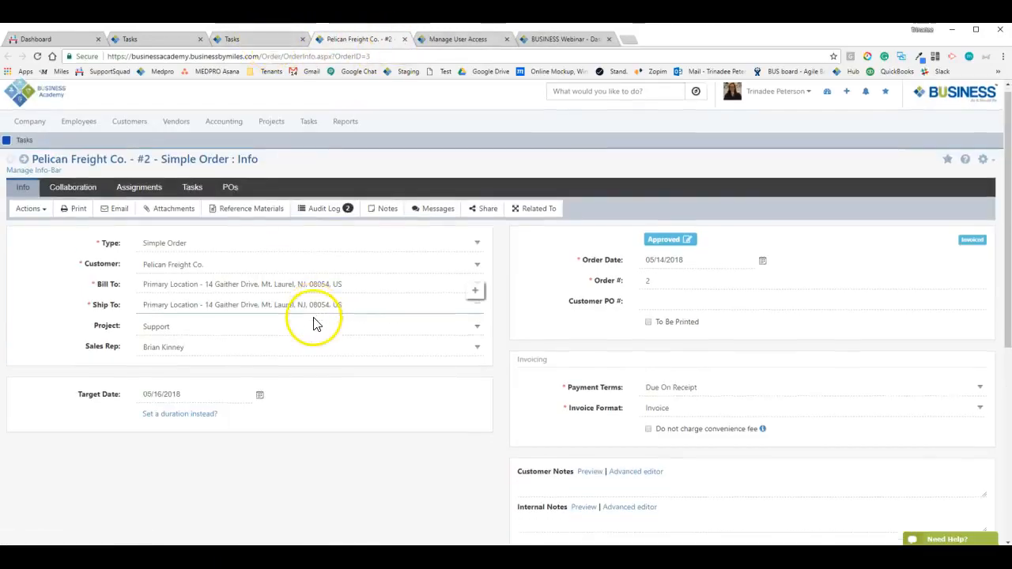
click(404, 40)
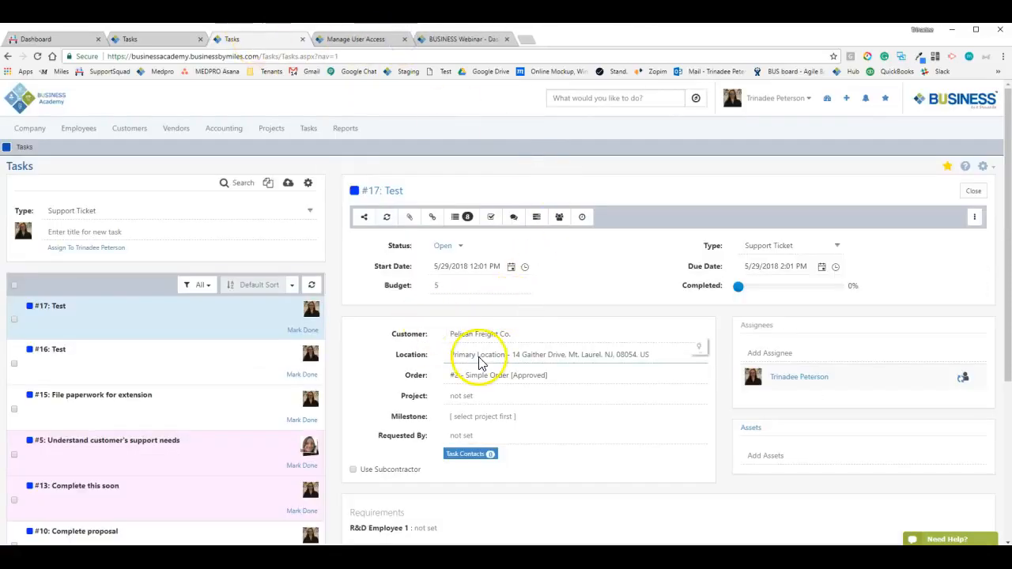
Set task #17's project to #1 - Support and milestone to Support Needs
scroll(496, 372, down, 3)
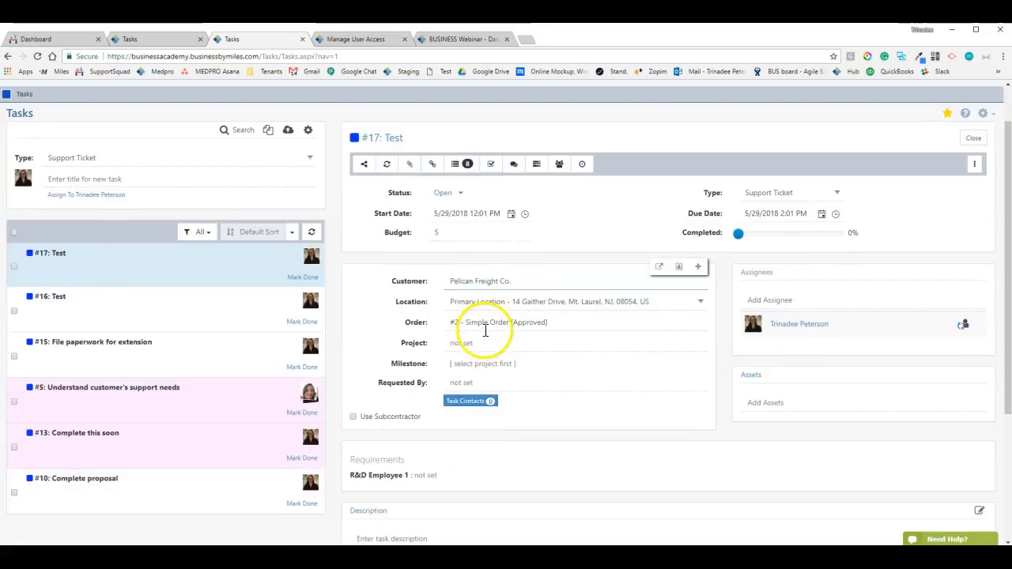
click(477, 291)
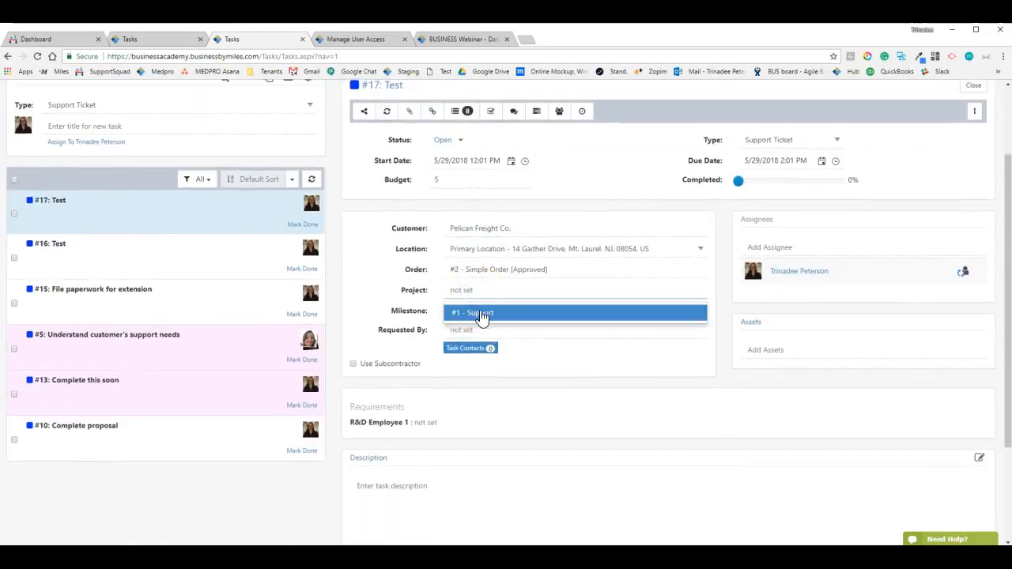
click(480, 313)
click(501, 315)
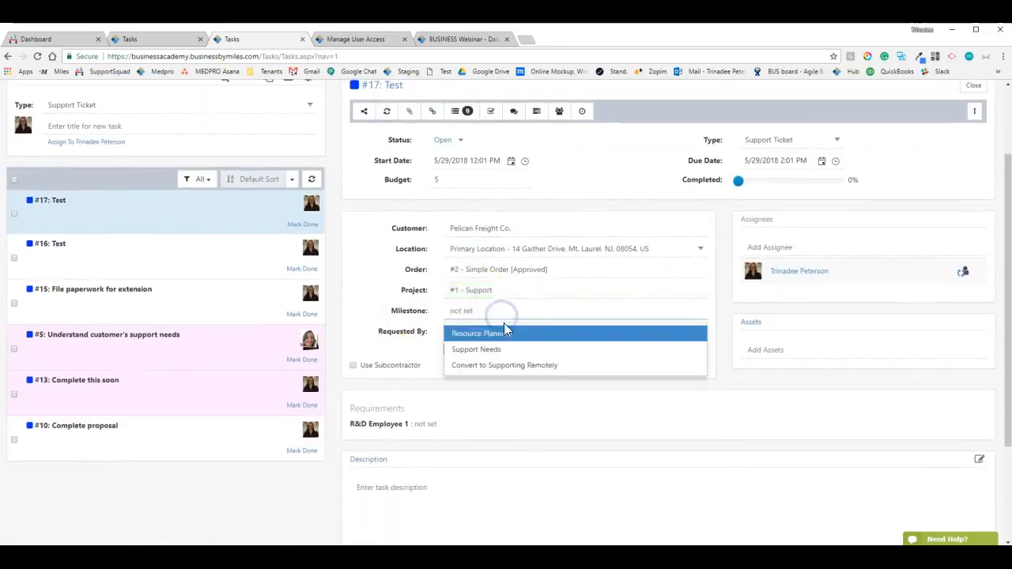
click(500, 349)
Choose the customer contact who requested the task in Requested By
click(476, 331)
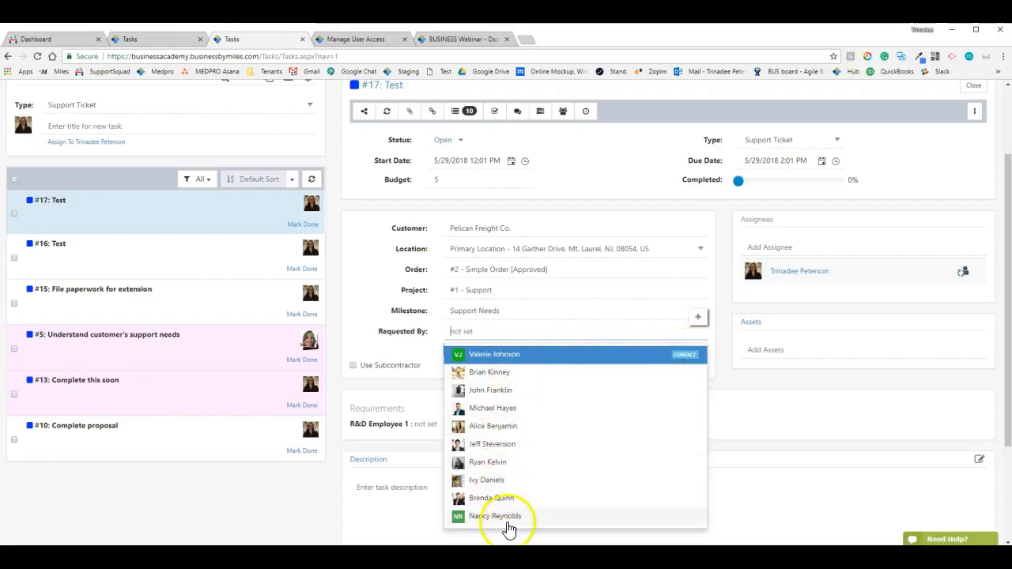
click(494, 355)
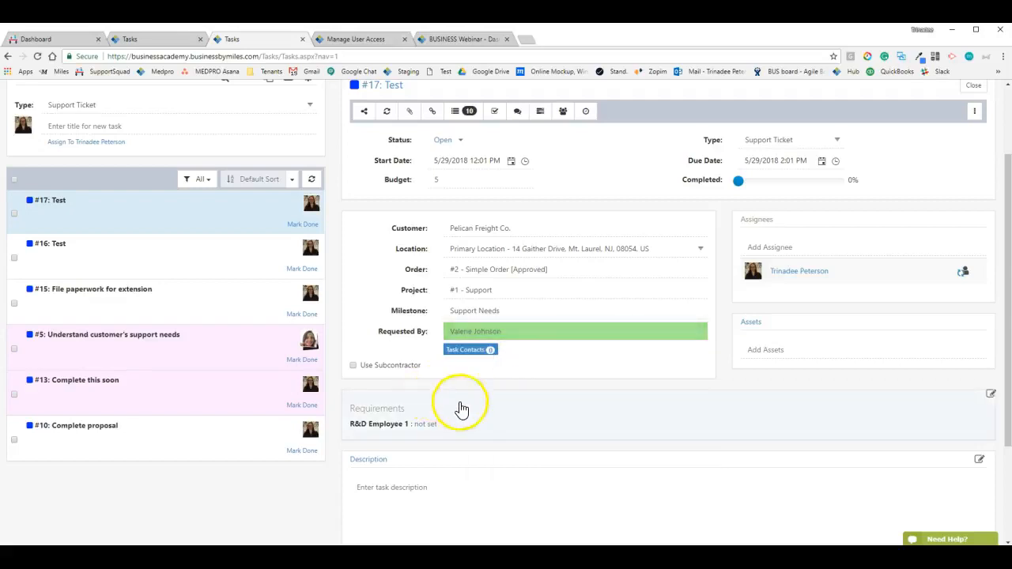
mouse_move(646, 339)
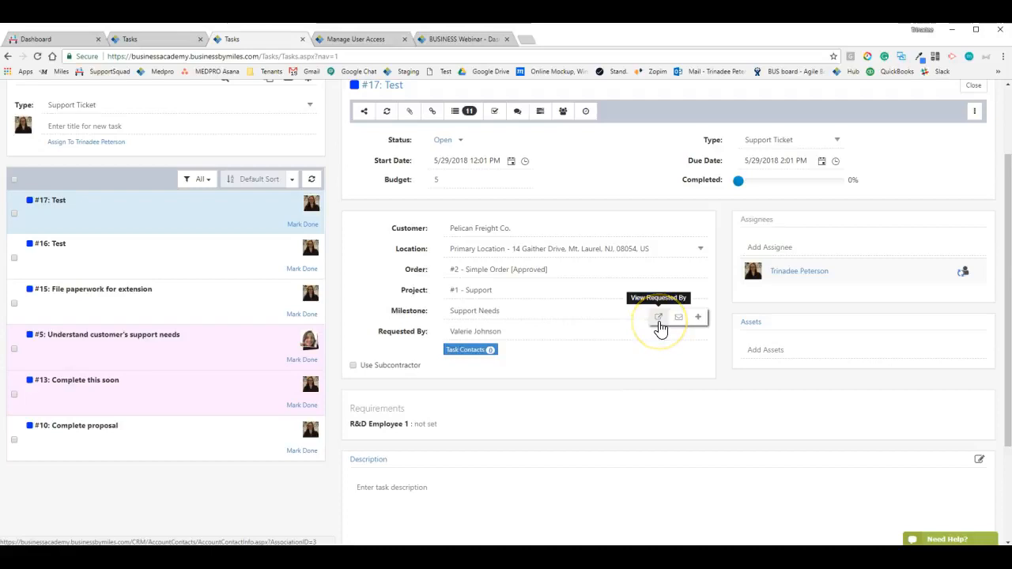
click(676, 320)
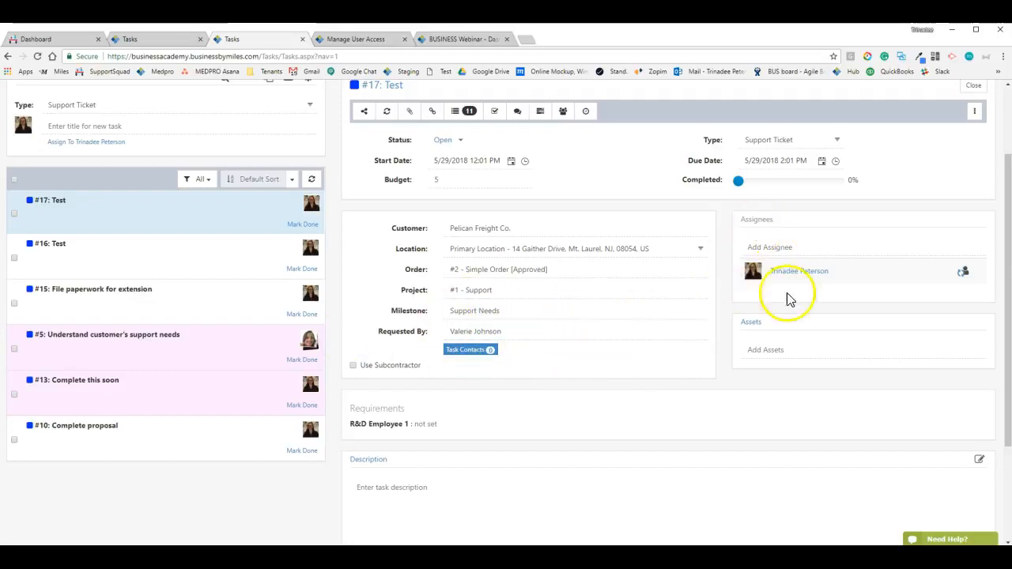
Choose an employee for task #17's R&D Employee 1 requirement and update it
click(779, 350)
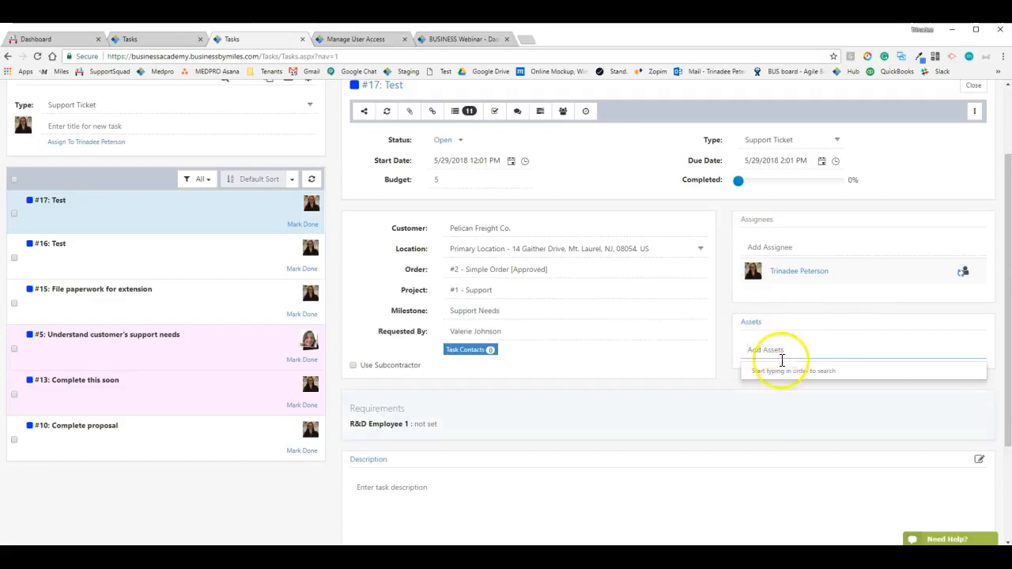
click(660, 396)
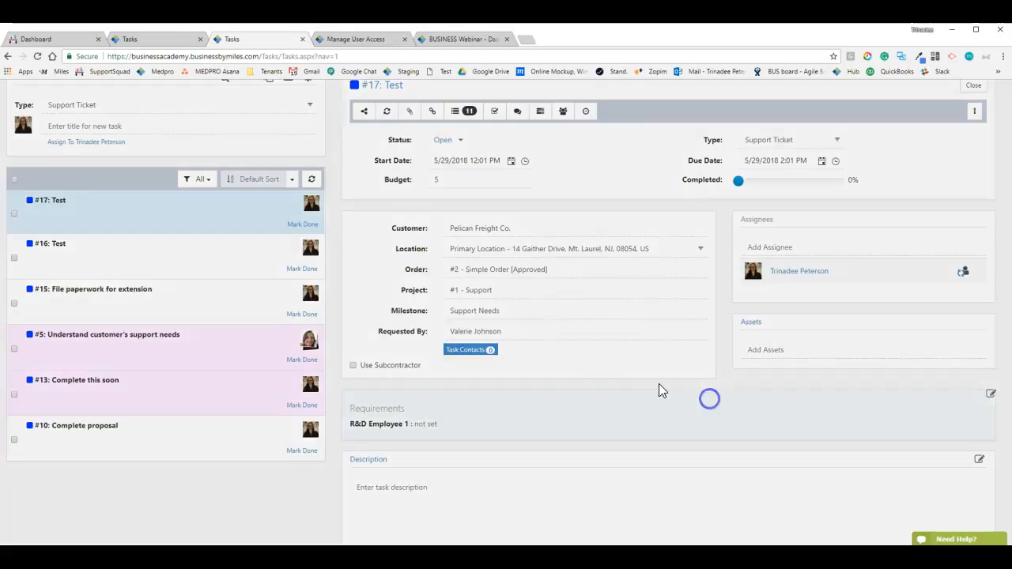
click(632, 215)
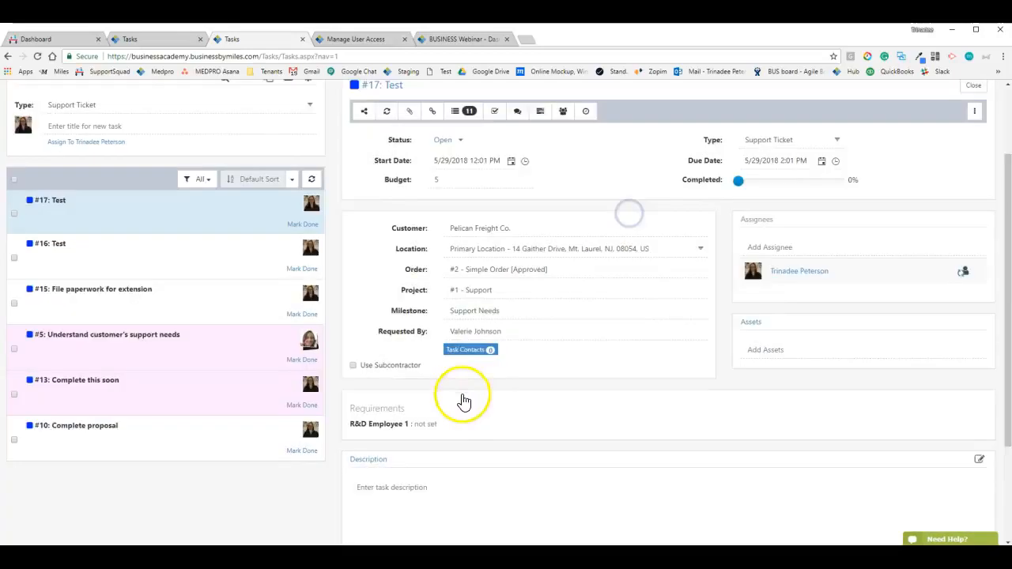
scroll(463, 402, down, 2)
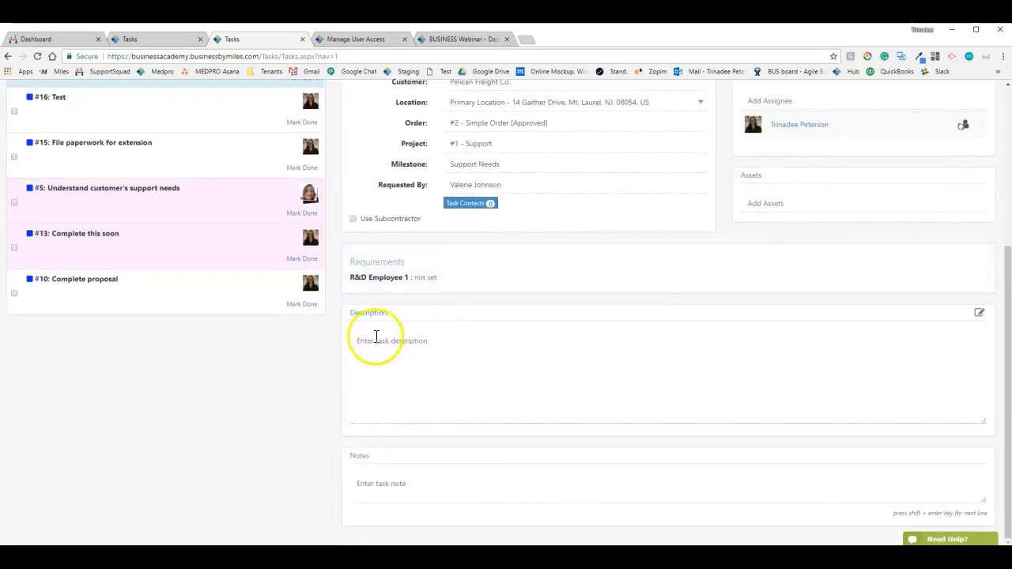
click(395, 278)
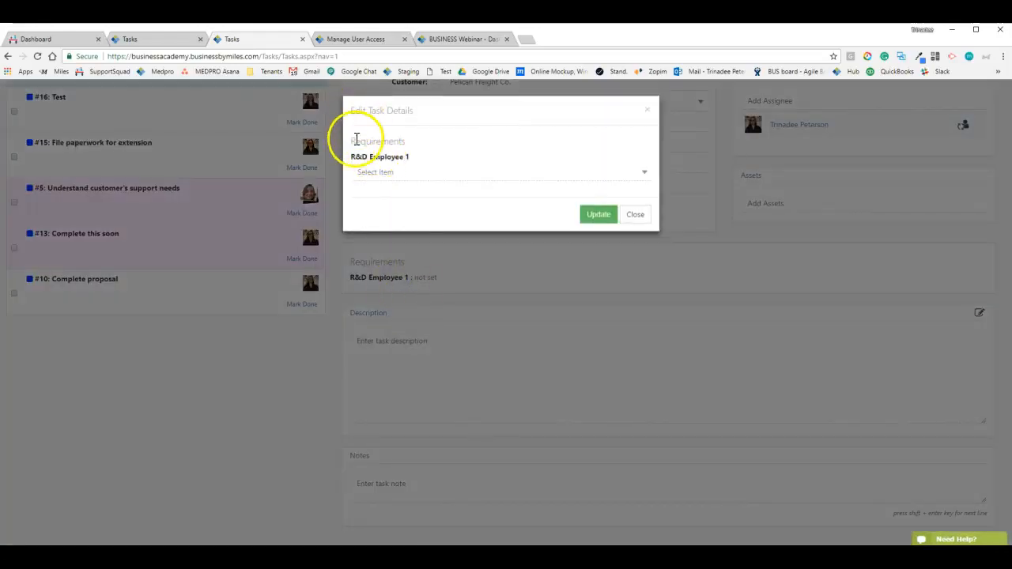
drag(356, 139, 473, 161)
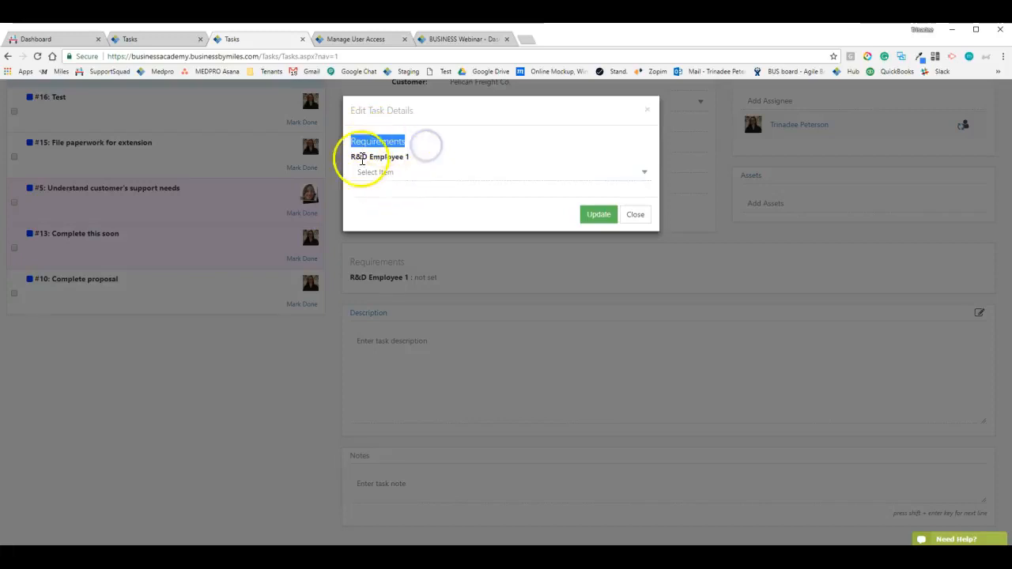
click(387, 176)
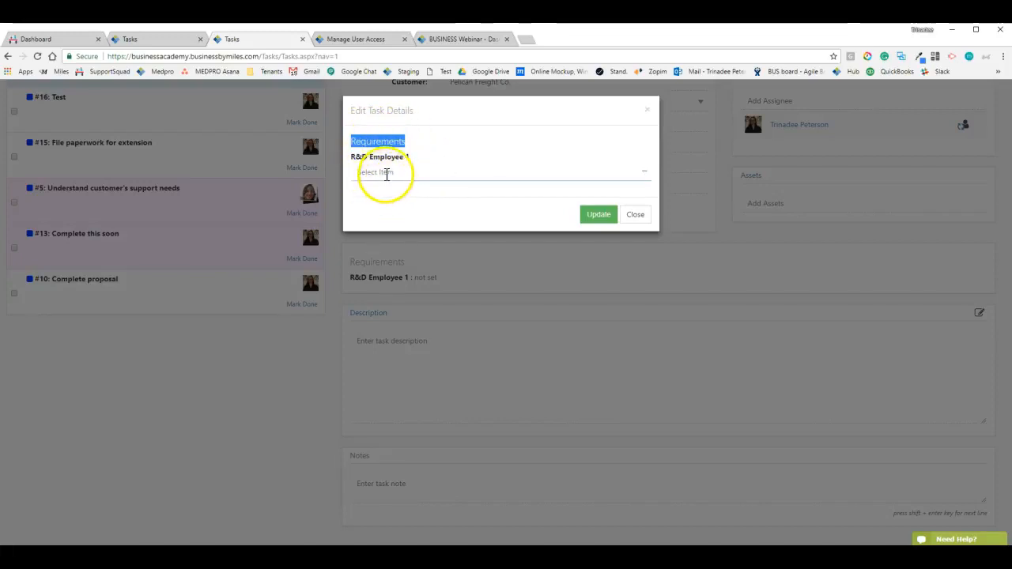
click(387, 173)
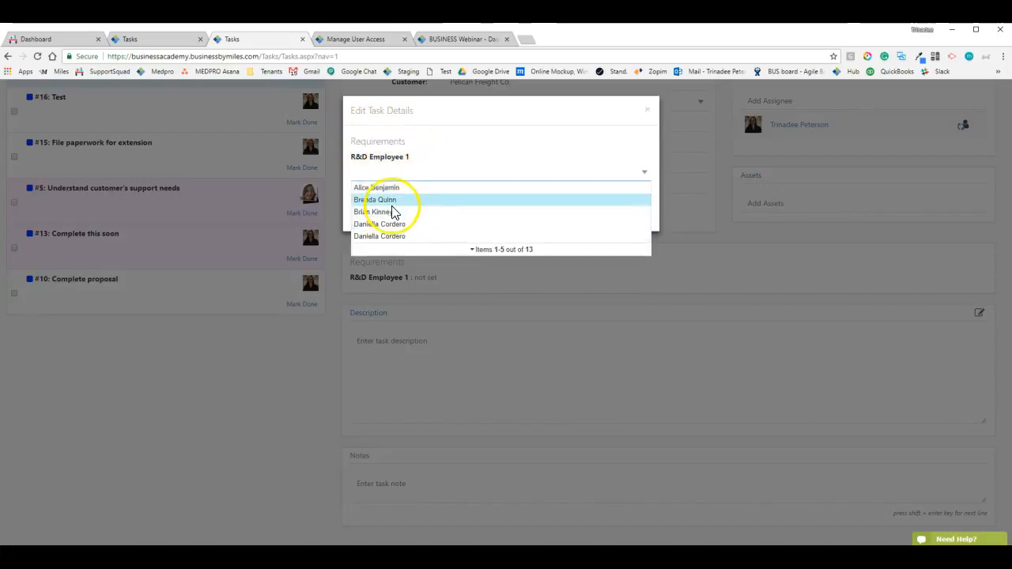
click(389, 200)
click(592, 221)
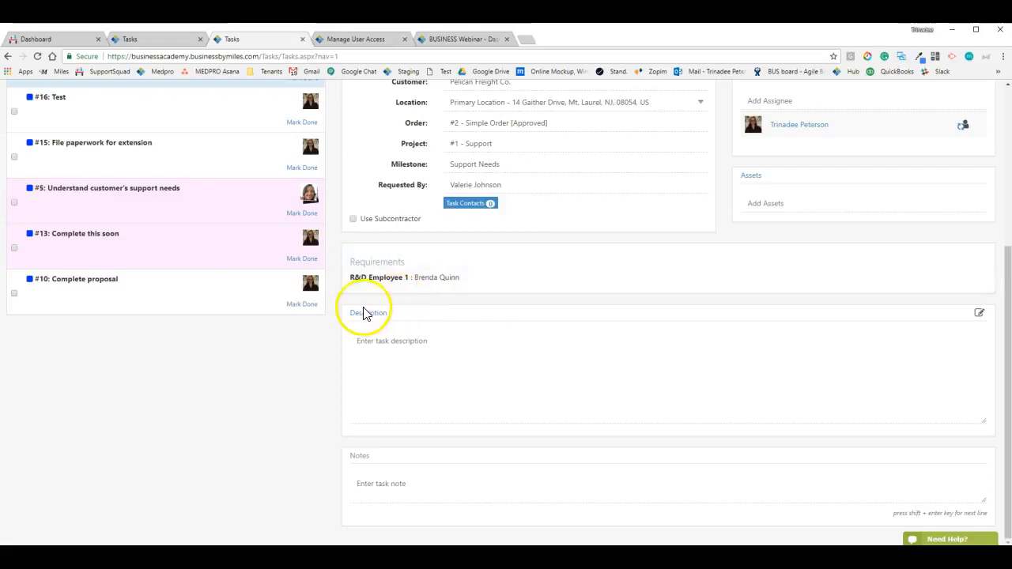
click(368, 315)
Check the extra formatting and paste options in the empty task description
click(457, 229)
click(716, 149)
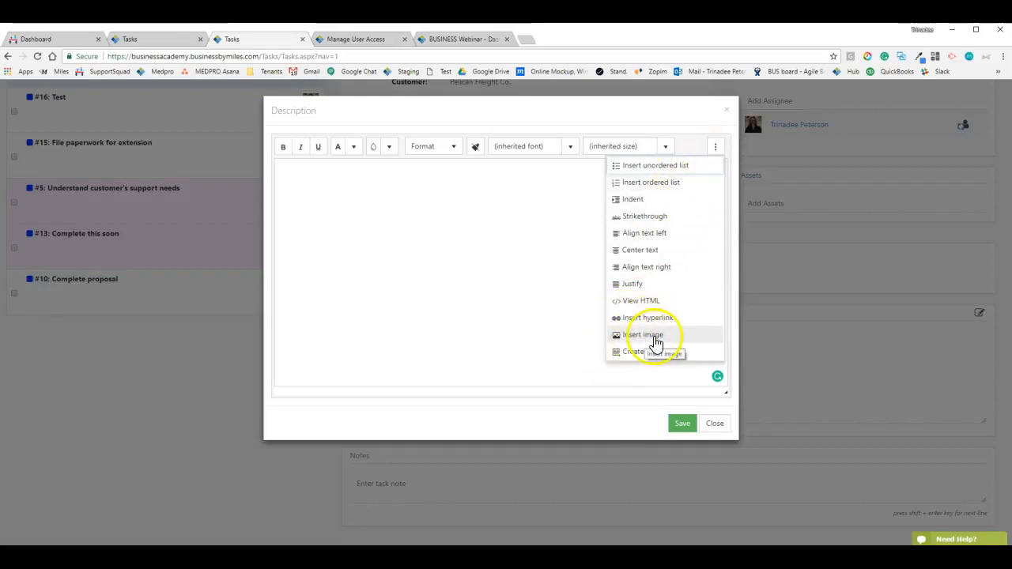
click(441, 254)
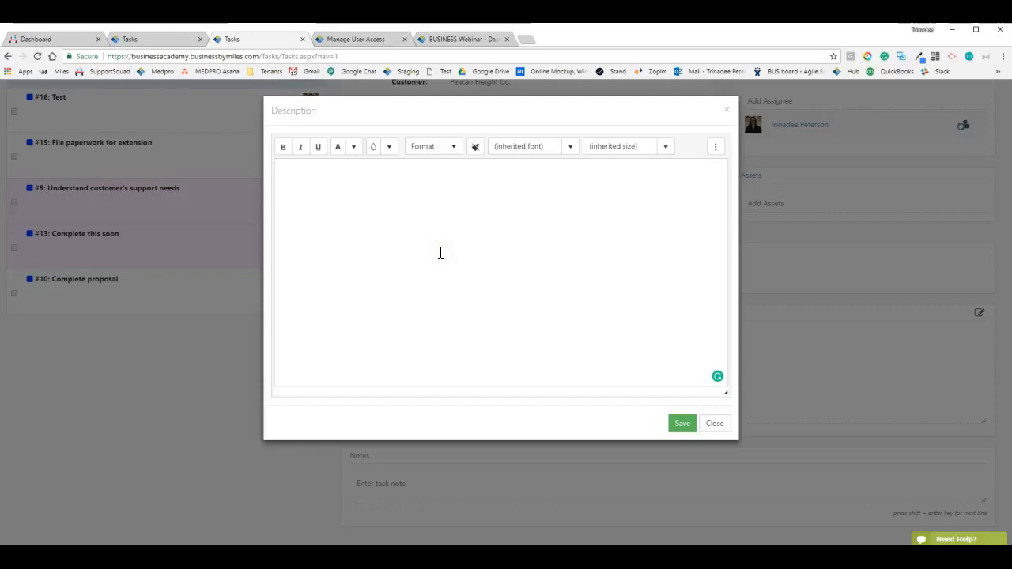
right_click(396, 204)
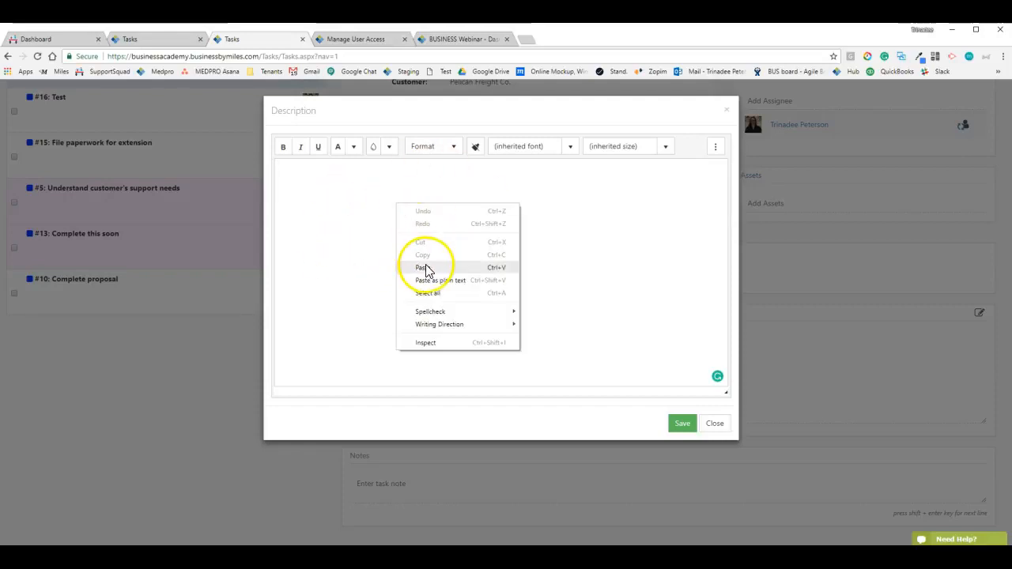
click(604, 212)
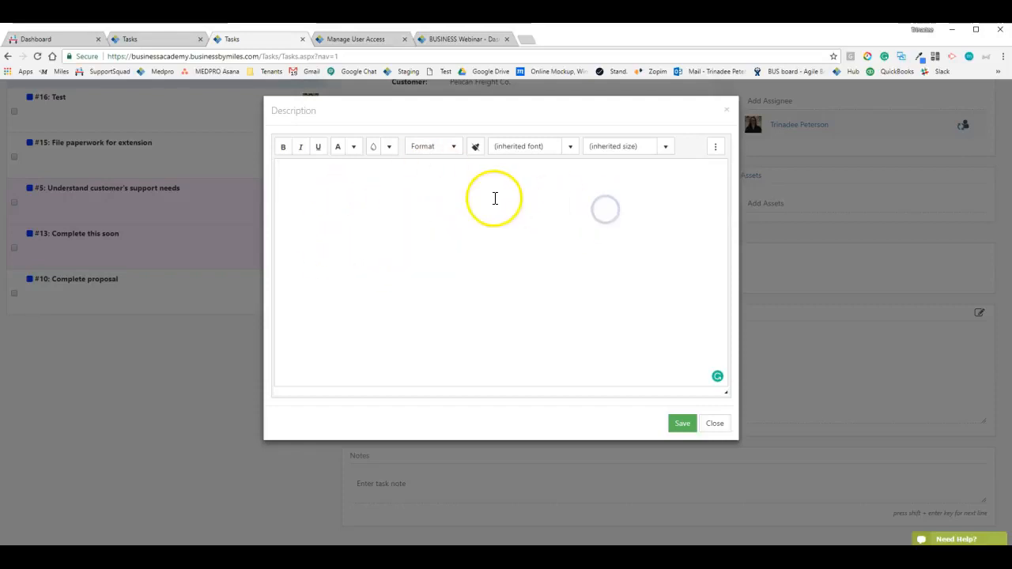
Browse the font size, font, format and colour choices, then close the editor without saving
click(664, 150)
click(570, 146)
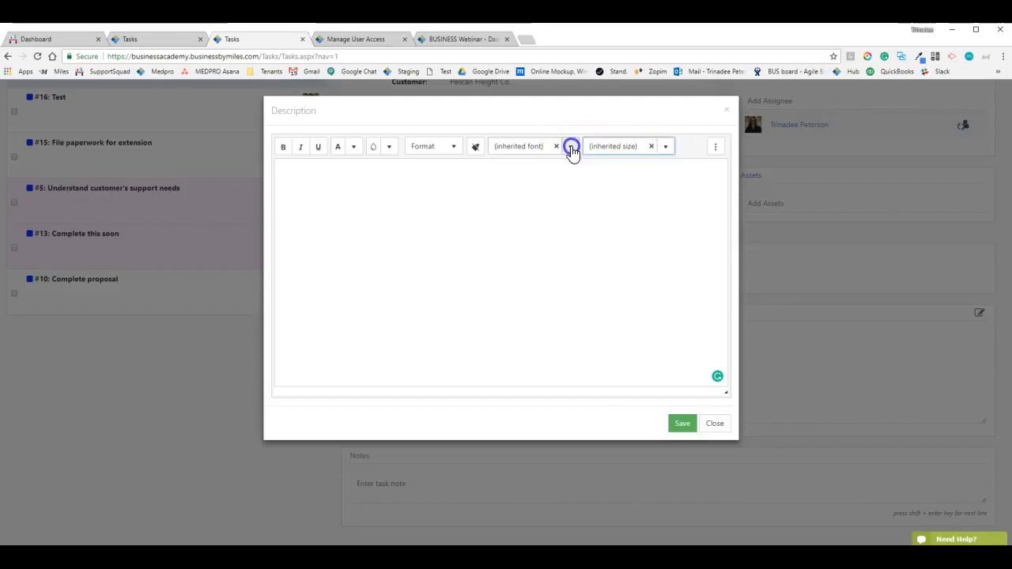
click(453, 146)
click(389, 146)
click(353, 146)
click(290, 220)
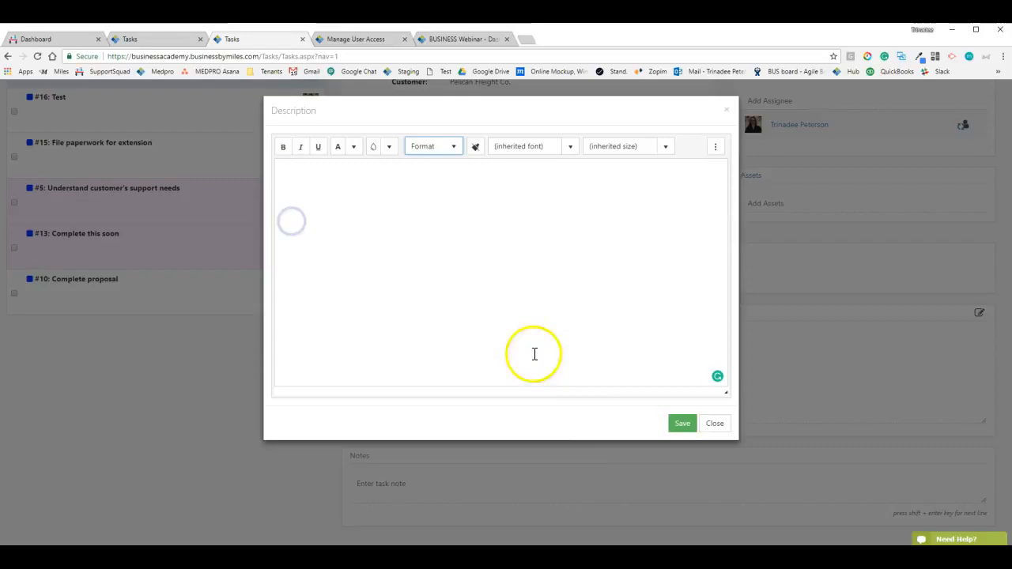
click(712, 428)
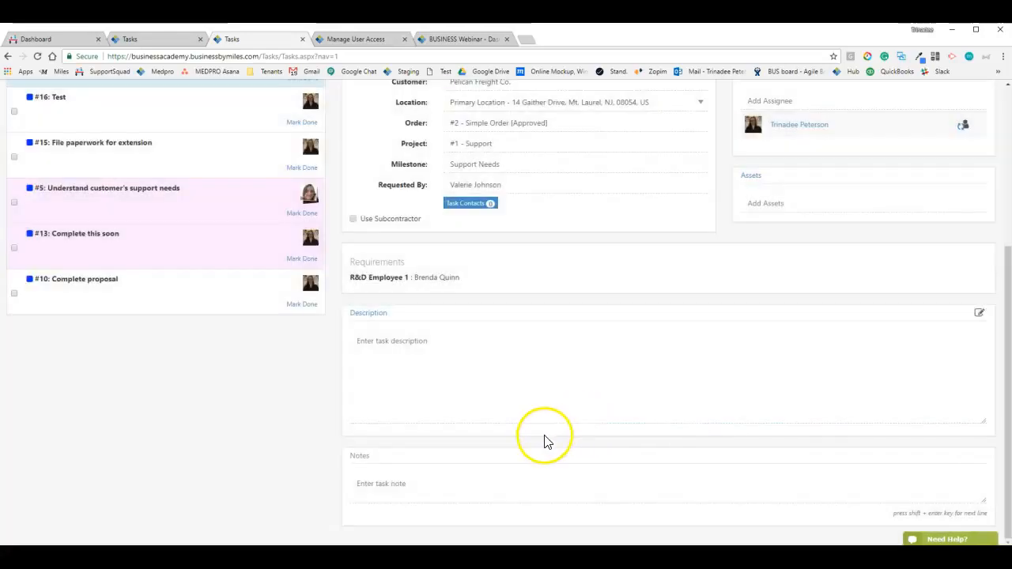
scroll(544, 438, up, 3)
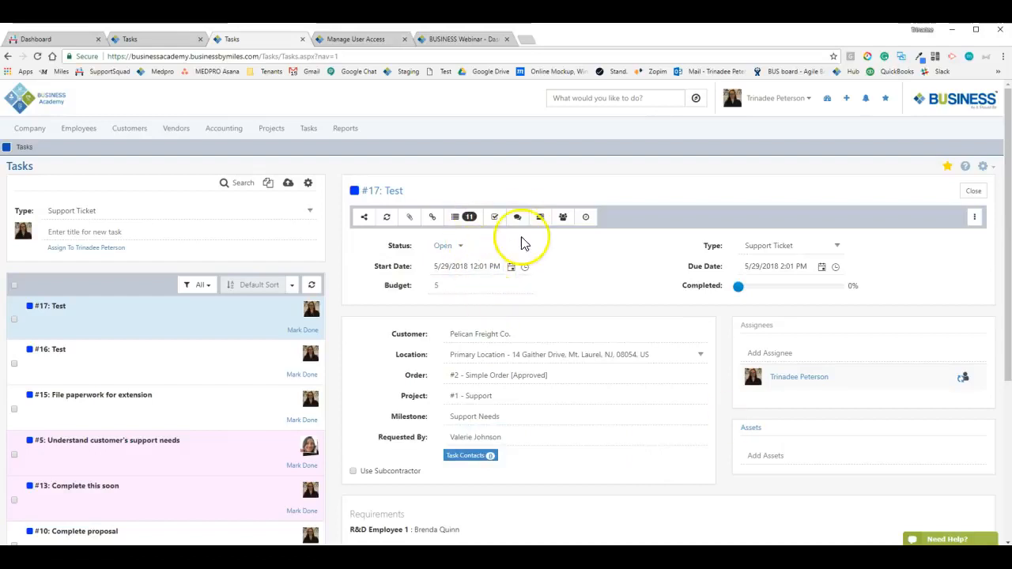
Go to Customers > Customers and open the Pelican Freight Co. record
click(166, 338)
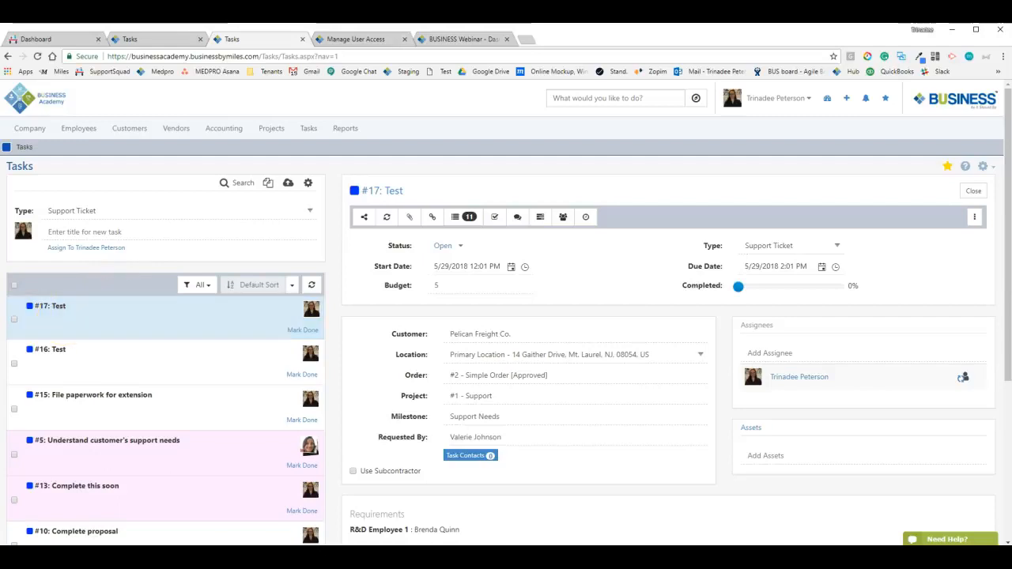
click(143, 141)
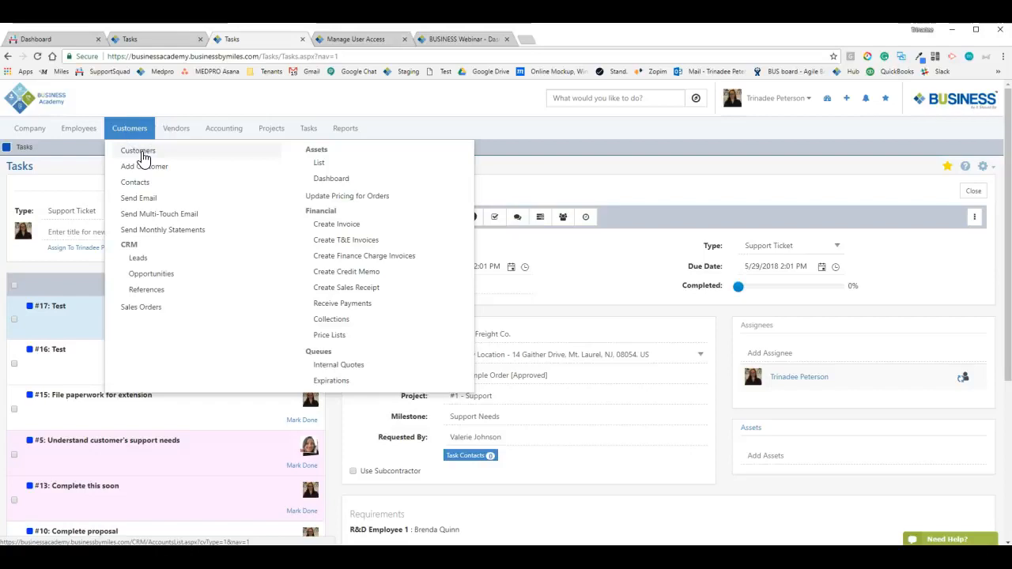
click(142, 154)
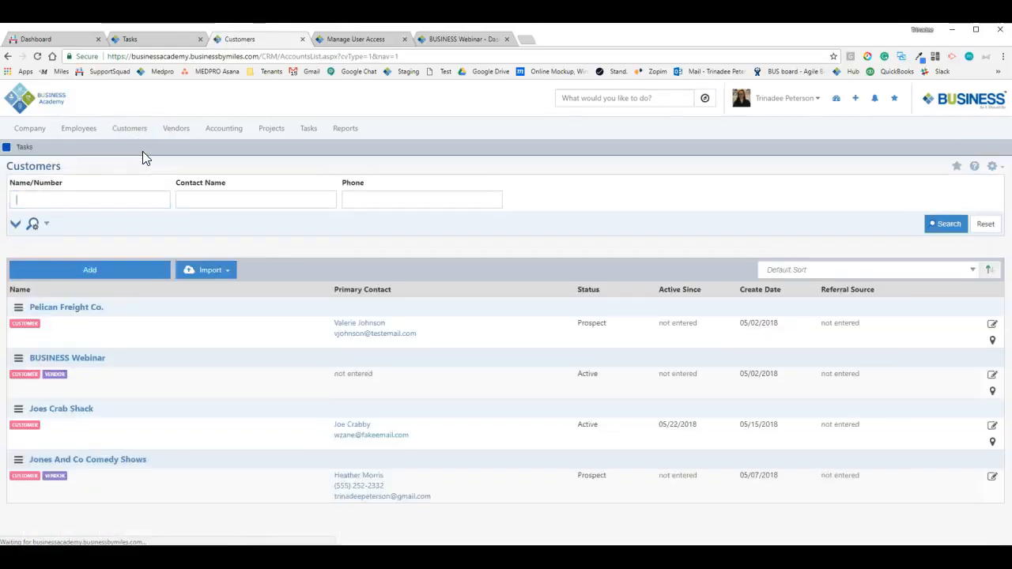
click(60, 311)
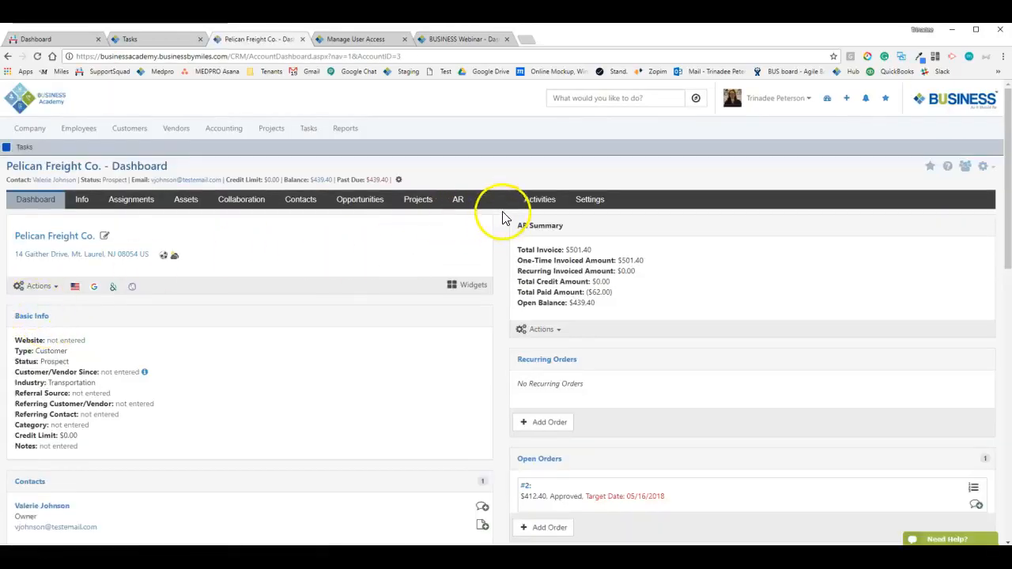
Show Pelican Freight Co.'s Tasks tab and open task #17: Test
click(494, 208)
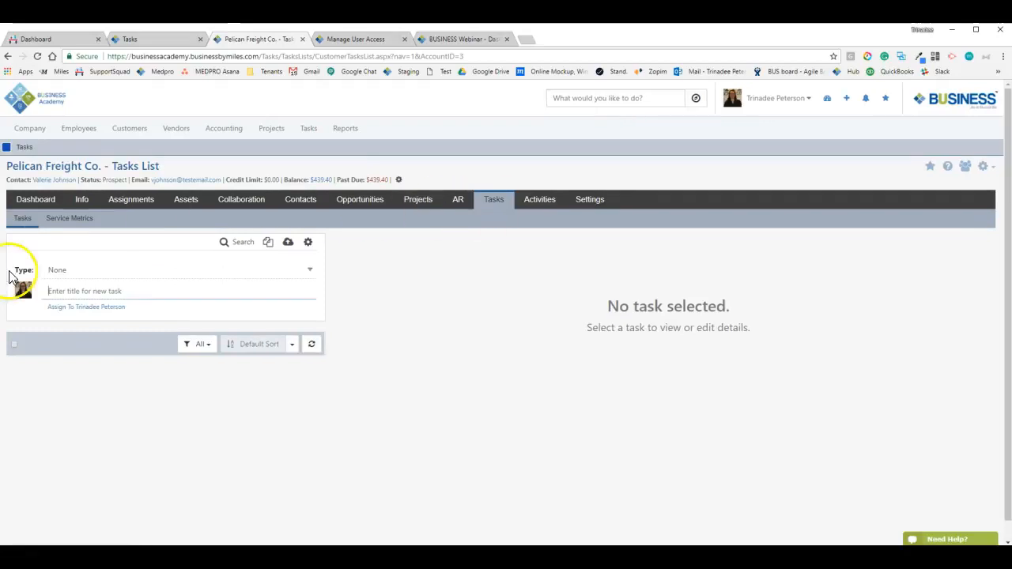
scroll(158, 355, down, 2)
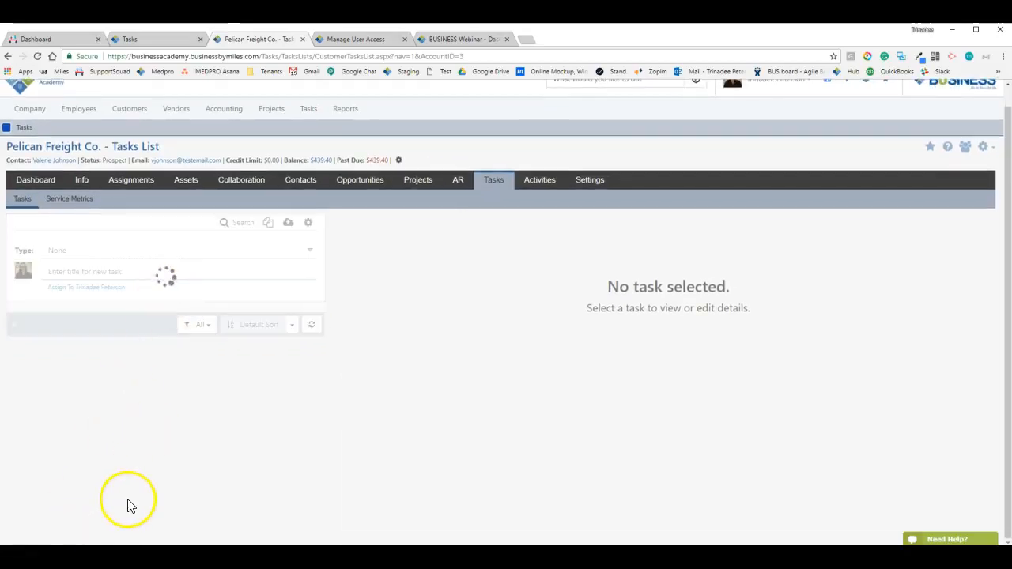
click(163, 366)
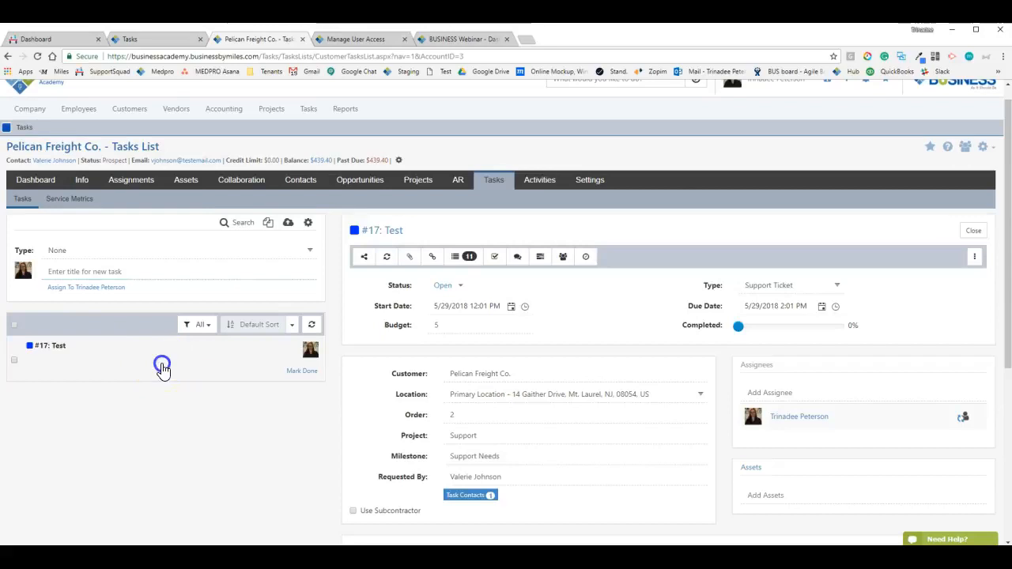
scroll(562, 466, down, 3)
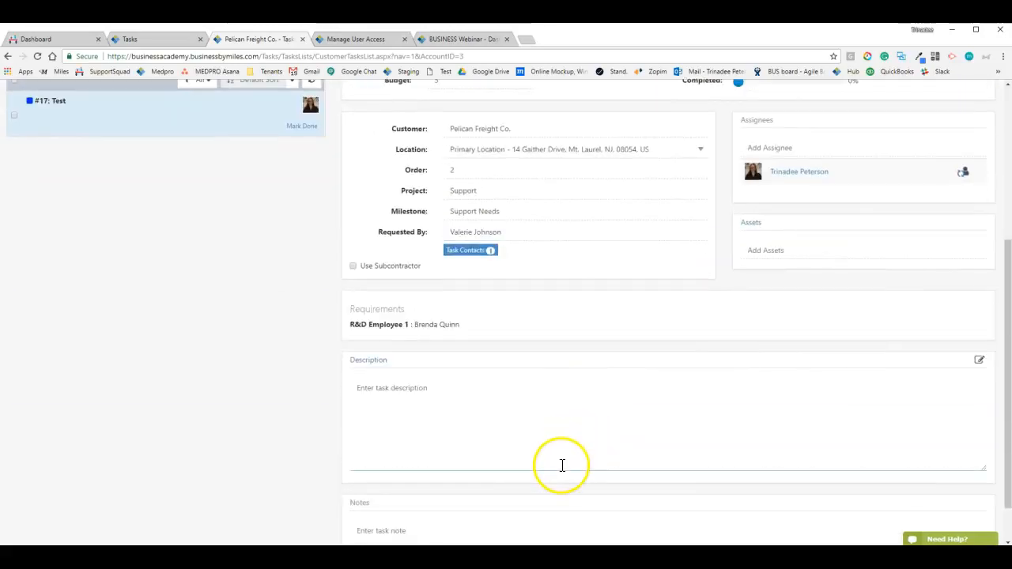
scroll(559, 466, up, 3)
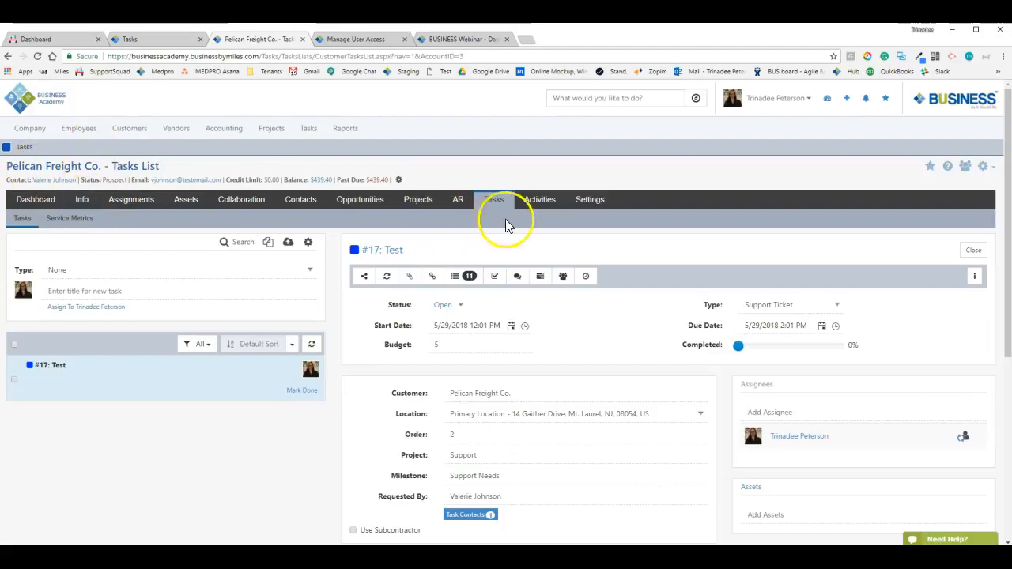
From Tasks > Tasks, open #17: Test, review its details and select the Location field
click(308, 131)
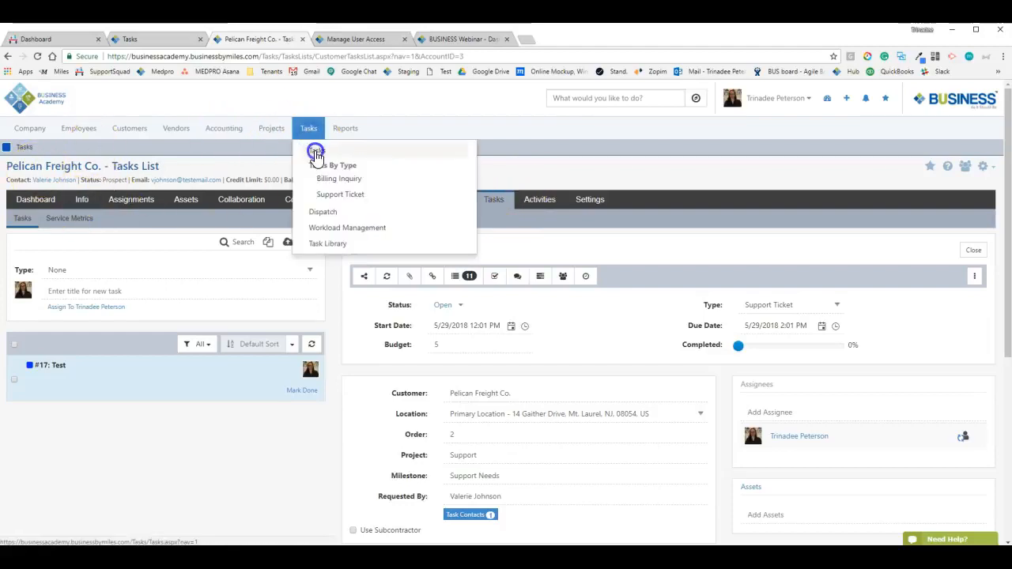
click(315, 153)
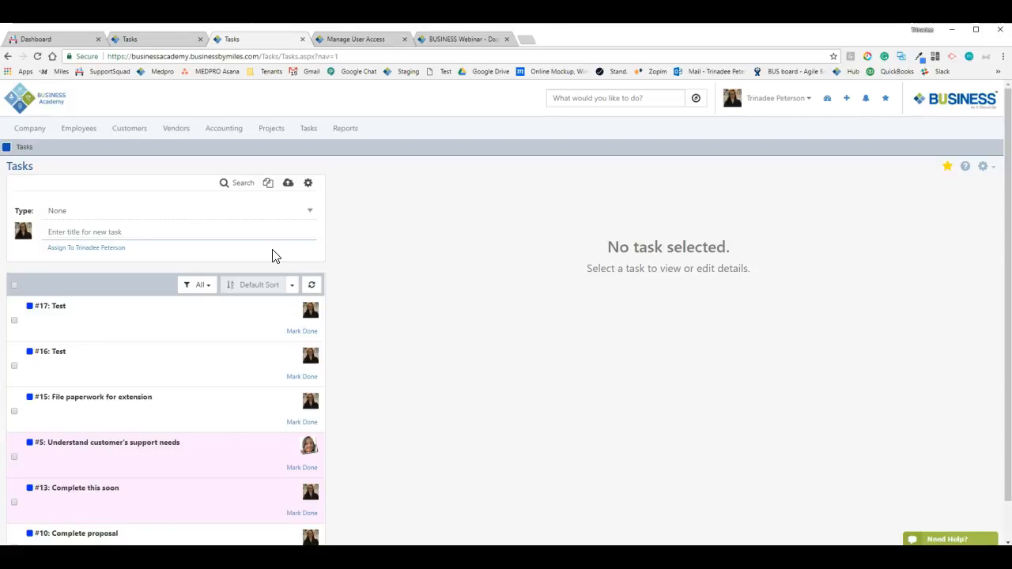
click(217, 337)
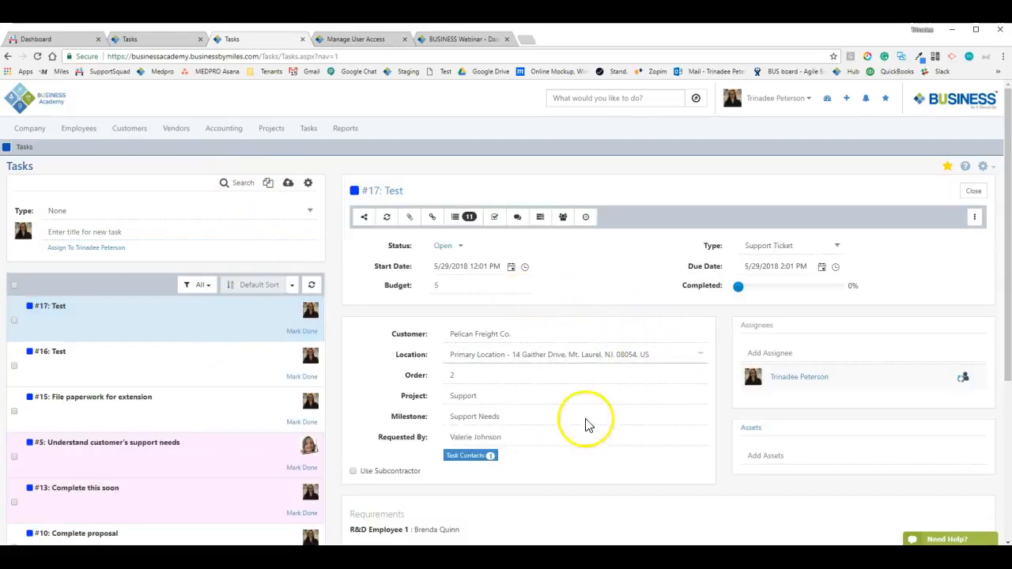
scroll(368, 198, down, 3)
scroll(374, 237, up, 3)
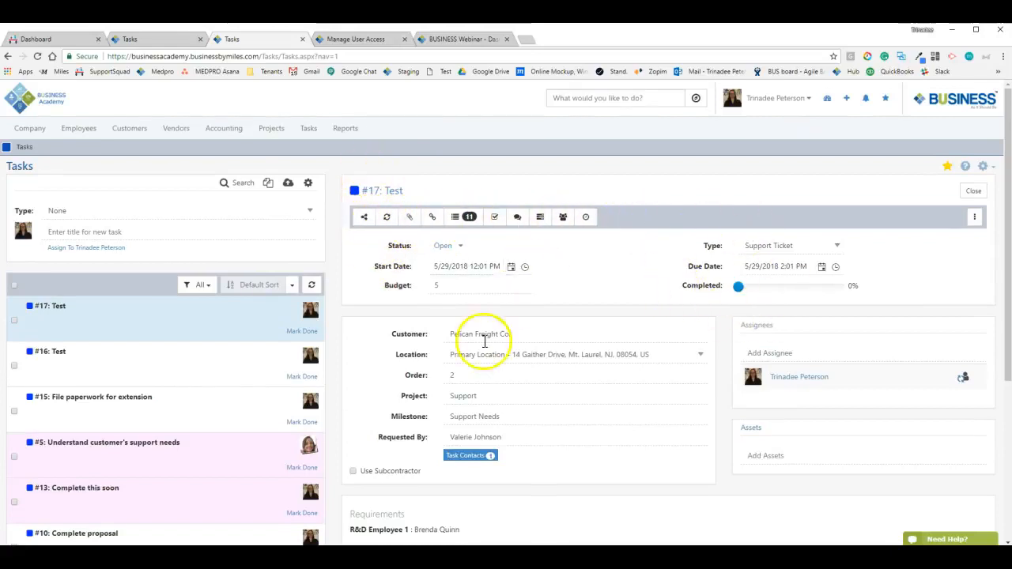
scroll(585, 324, down, 3)
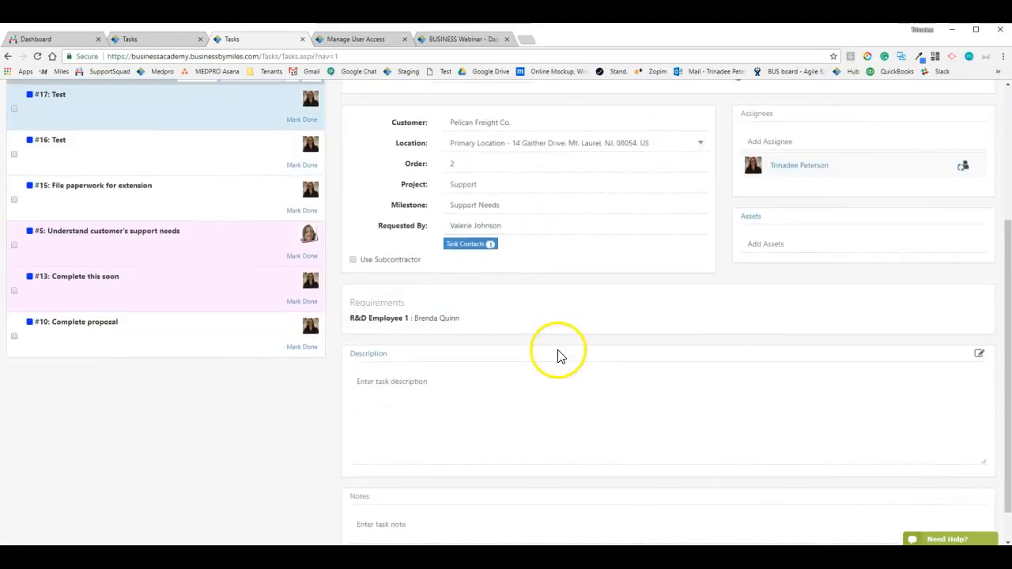
scroll(558, 361, up, 3)
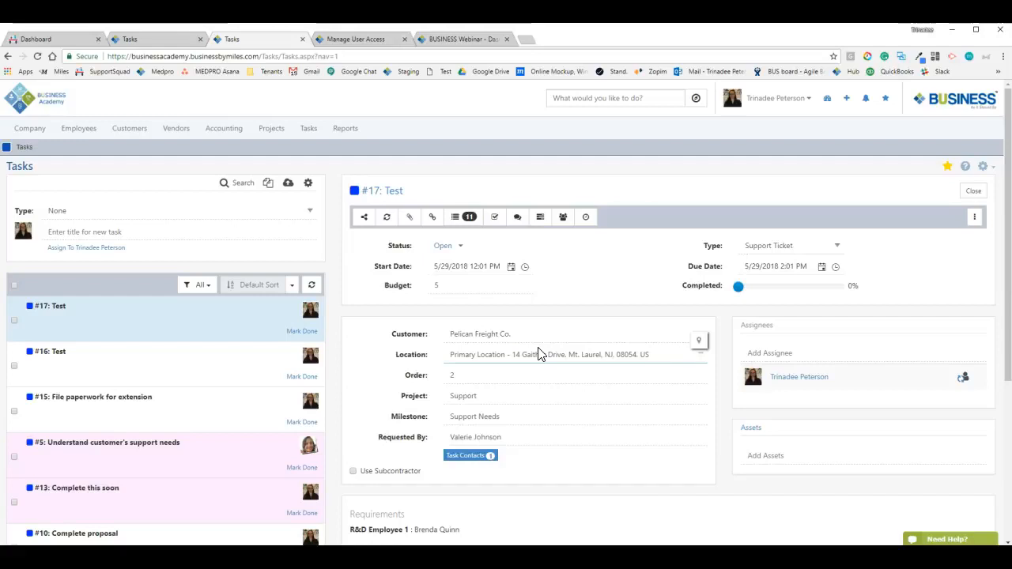
click(540, 354)
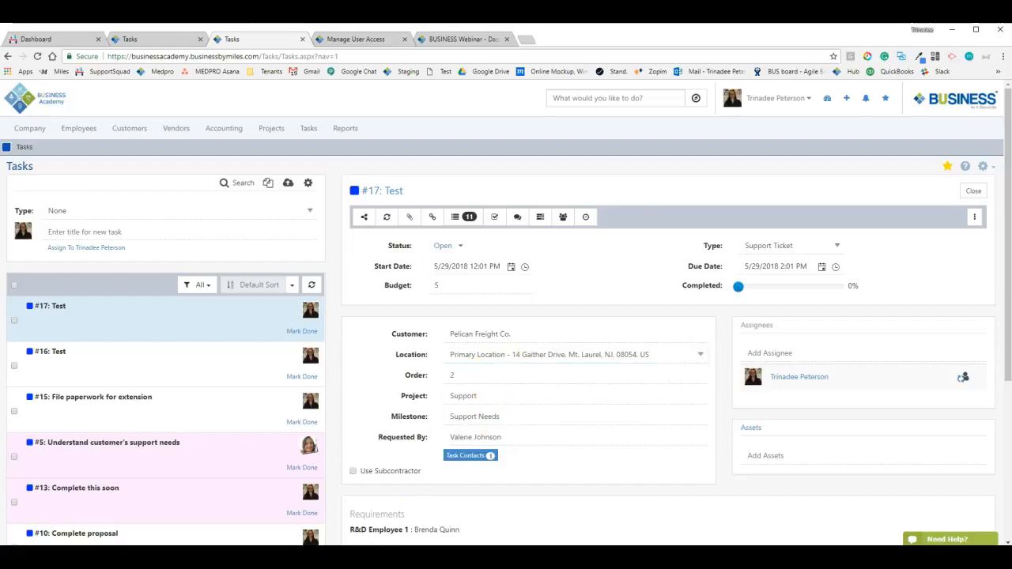